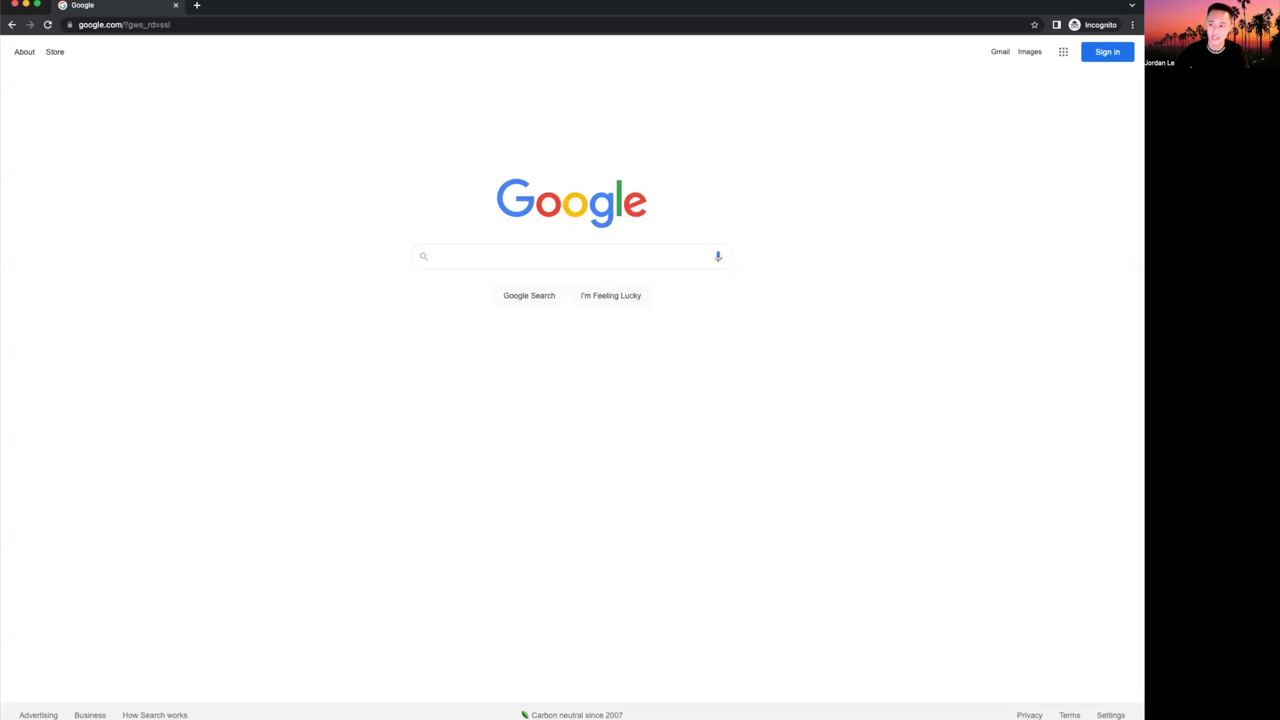
Search Google for 'google mcc account' using the suggestion for 'google mcc'.
click(486, 258)
text(google mcc)
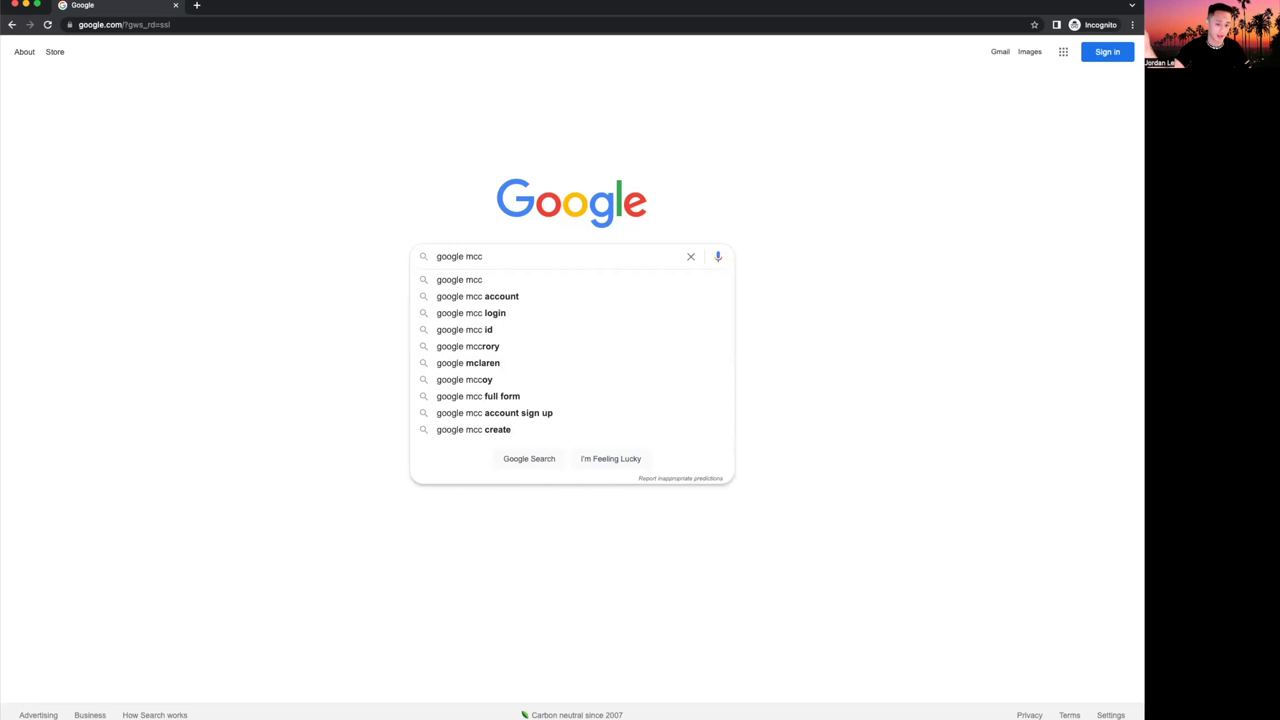
click(590, 298)
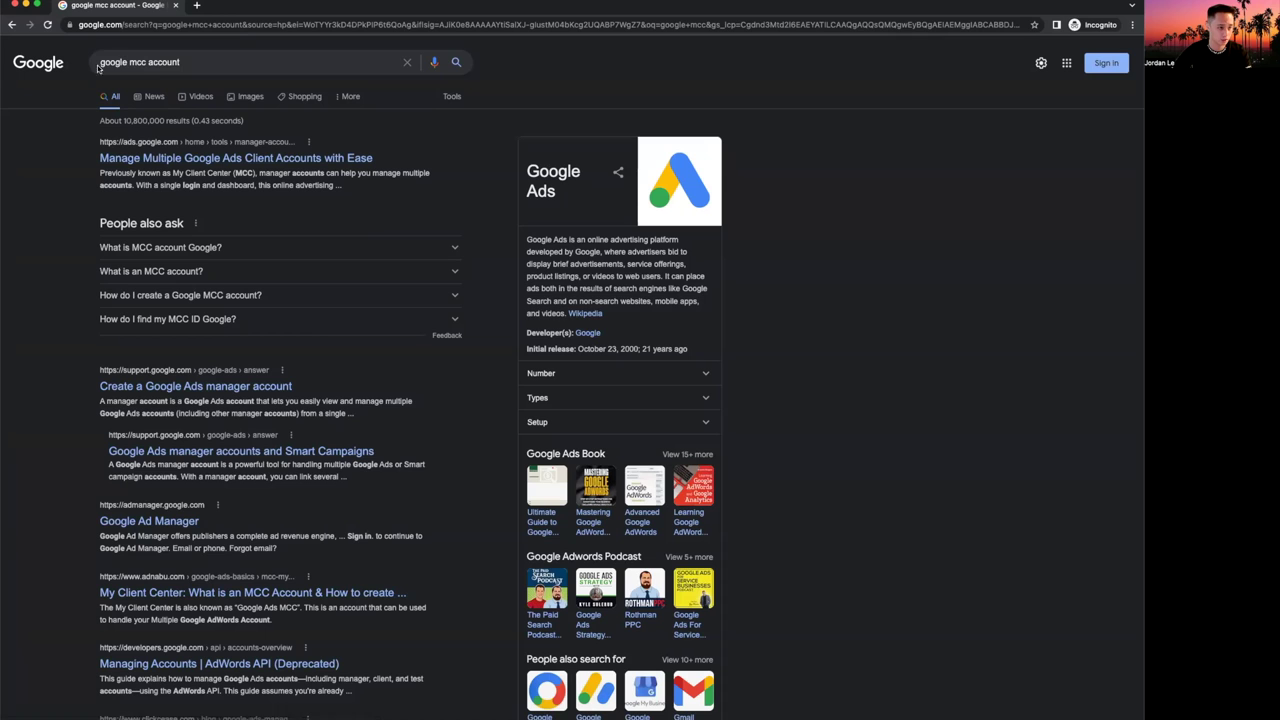
Open the Google Ads manager accounts page from the search results.
click(339, 162)
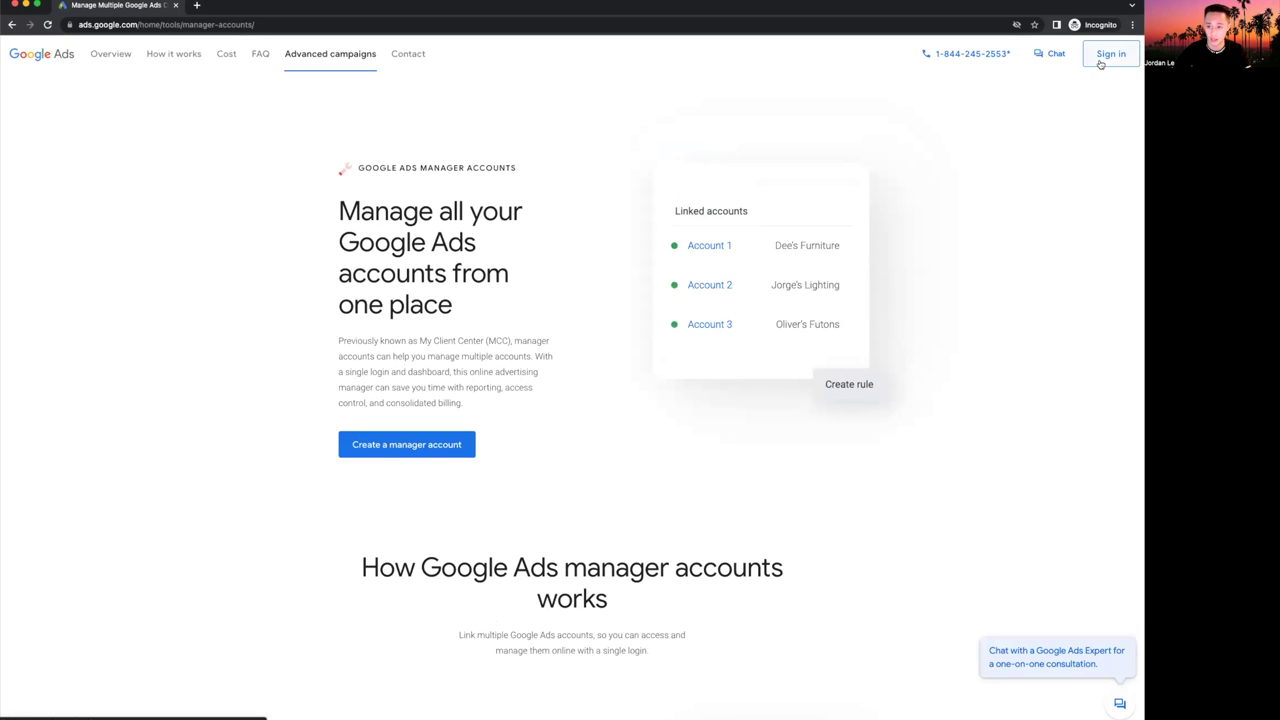
click(415, 447)
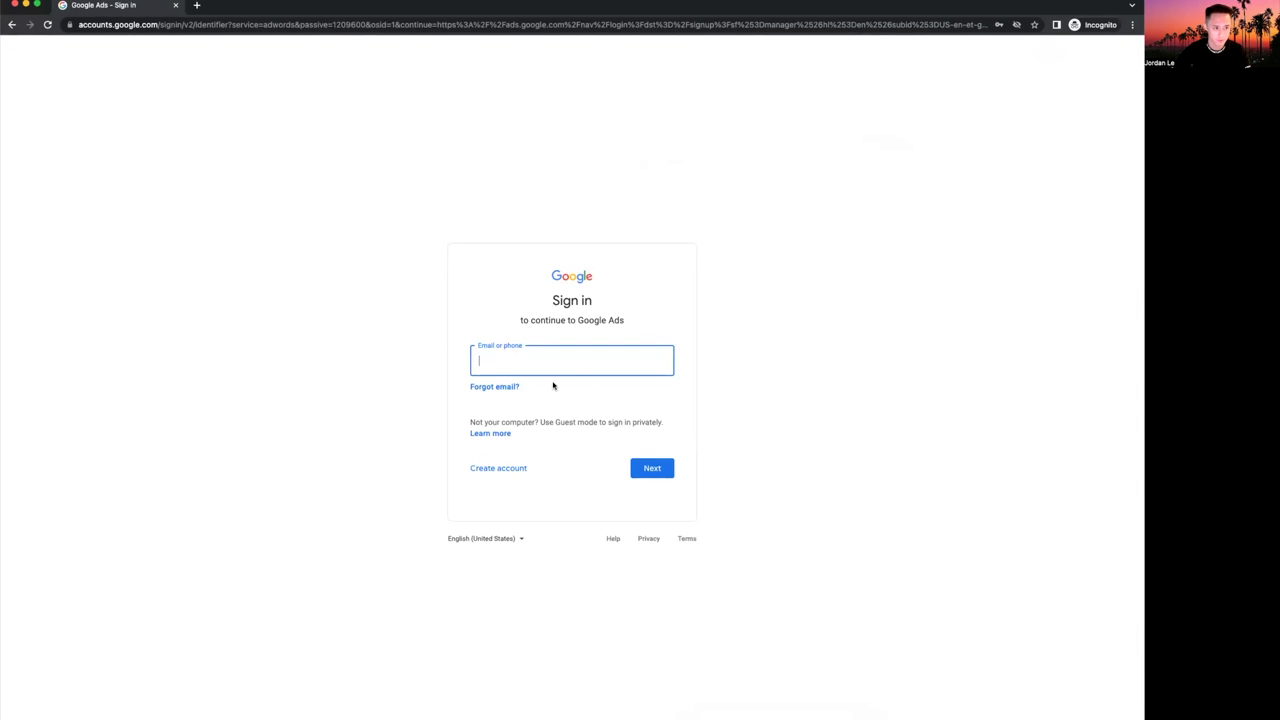
key(super+bracketleft)
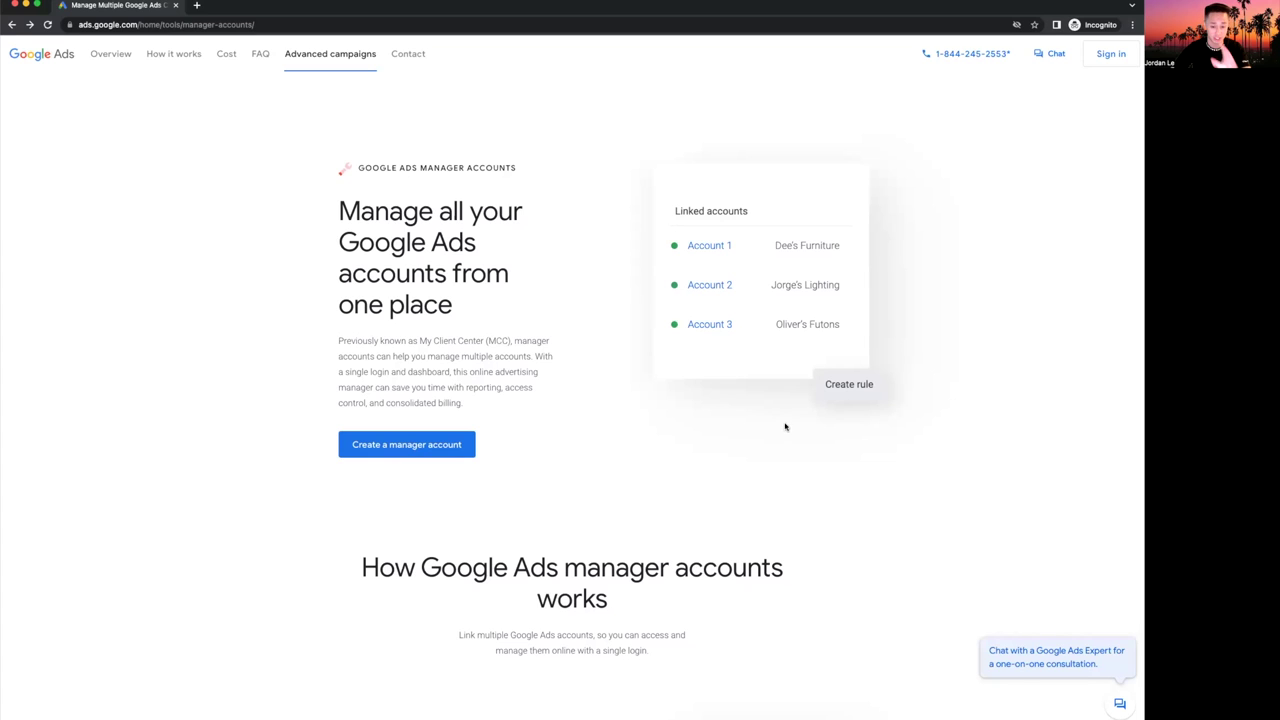
Start signing in to Google Ads with the saved account e-mail and continue to the password step.
click(1098, 58)
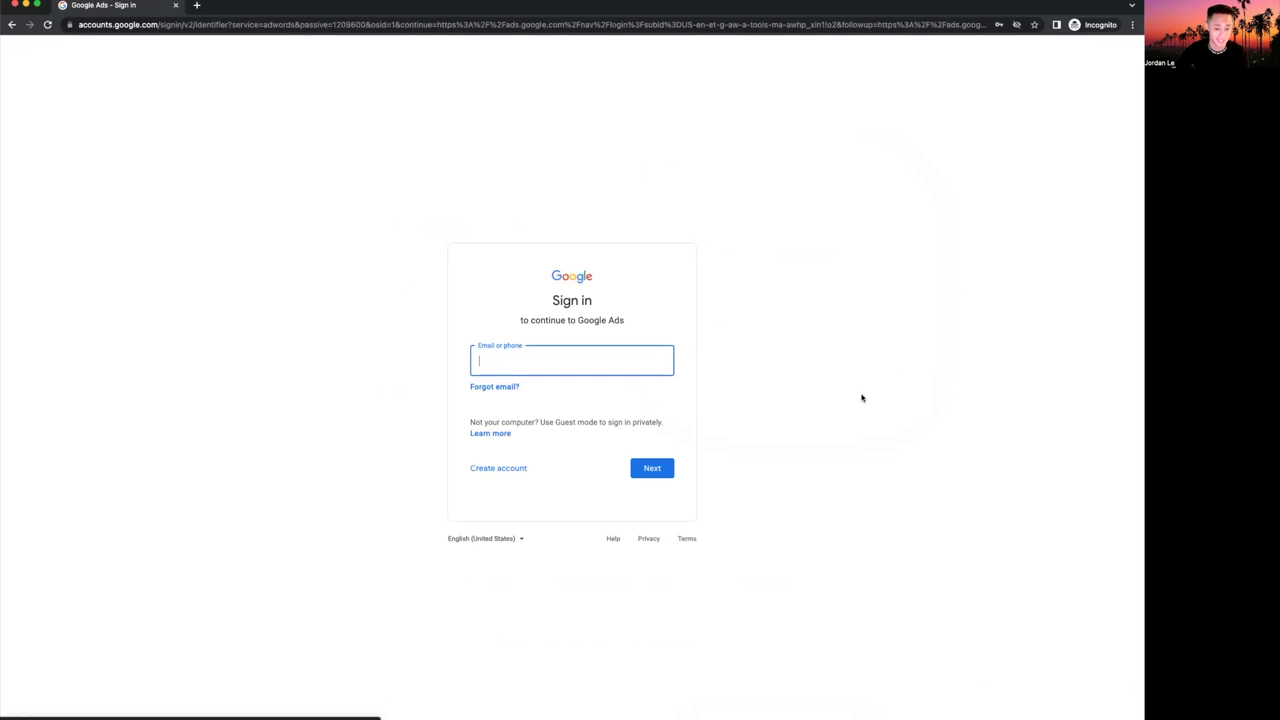
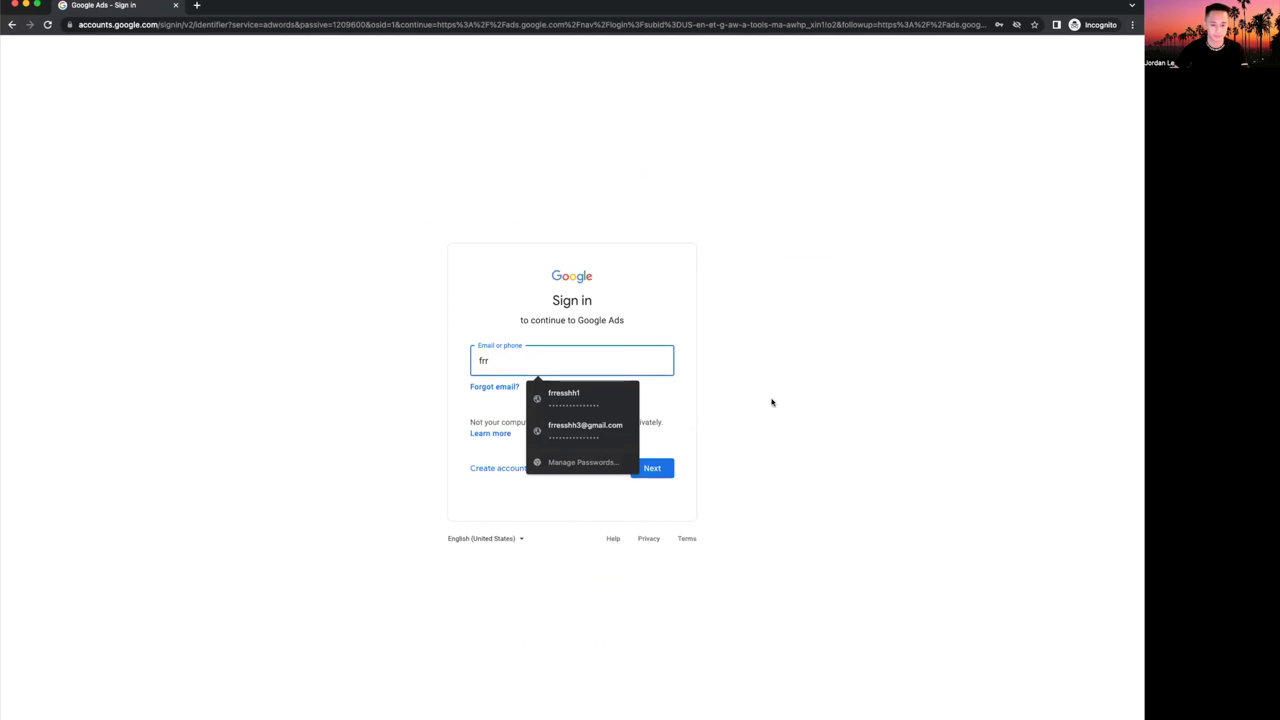
click(564, 396)
click(652, 468)
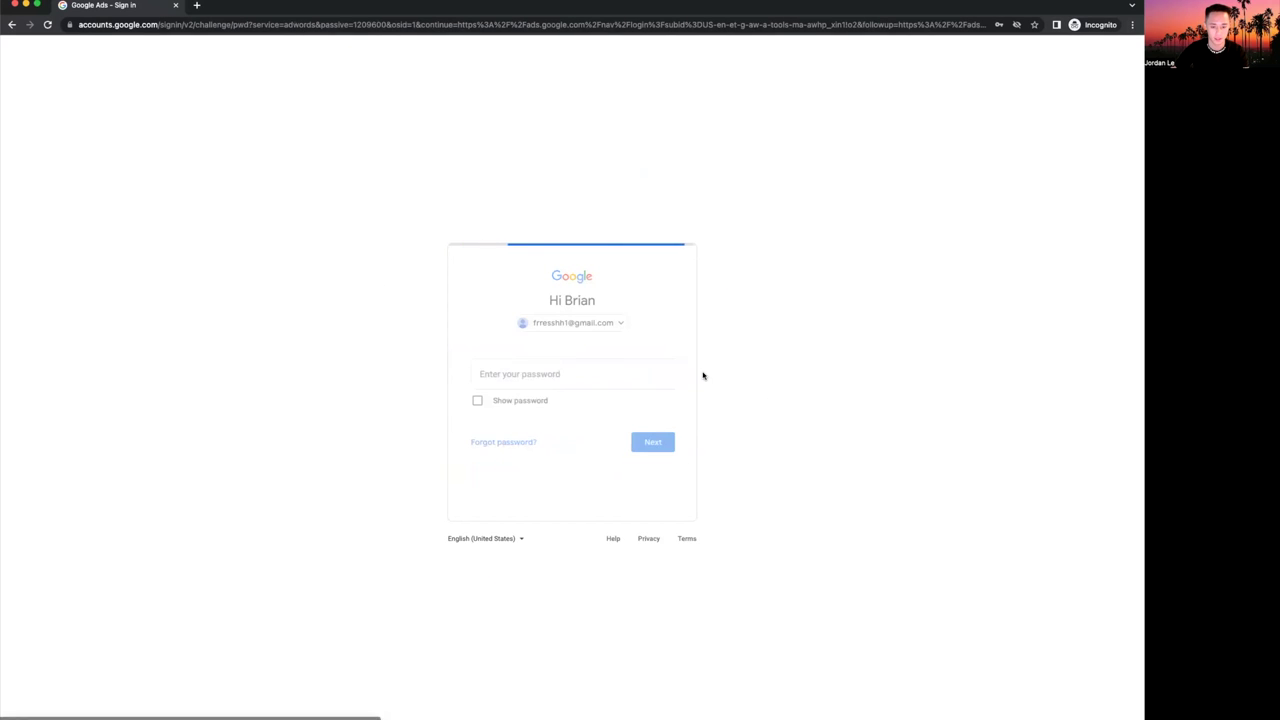
Submit the saved password to sign in to the JLE MEDIA LLC manager account.
key(Return)
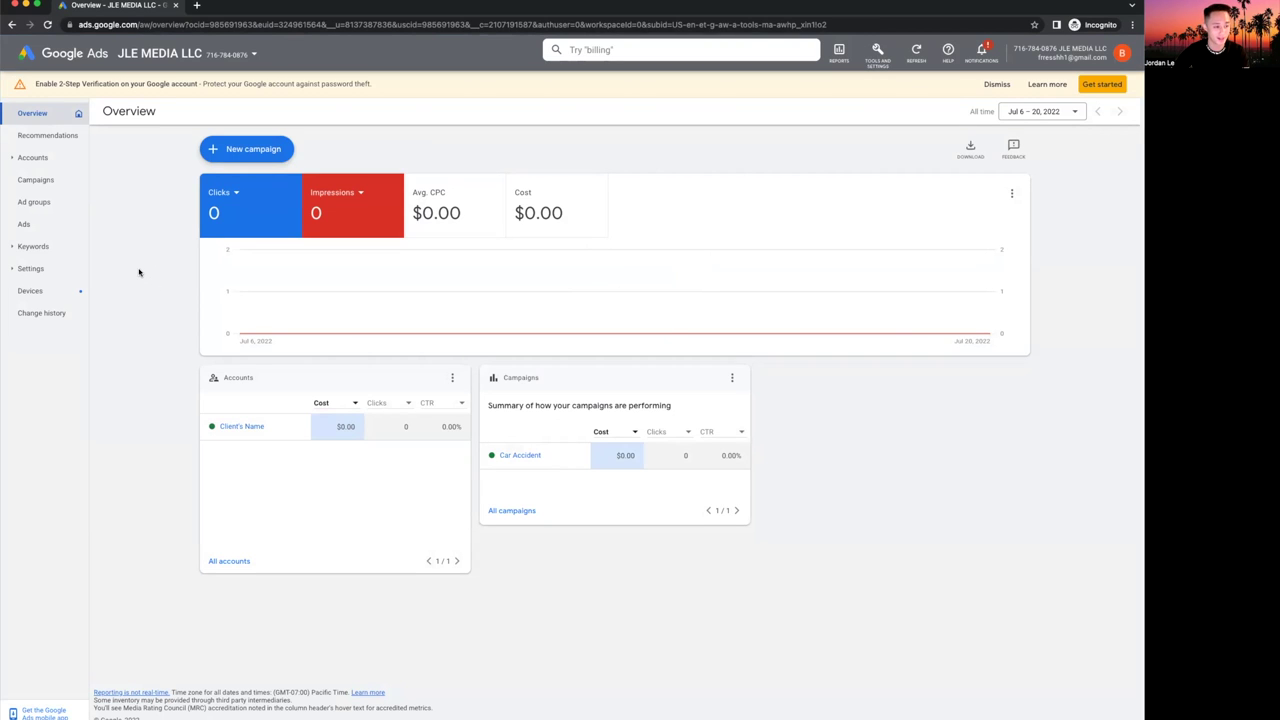
Open the manager's Accounts performance table and bring up the add-account options.
click(33, 157)
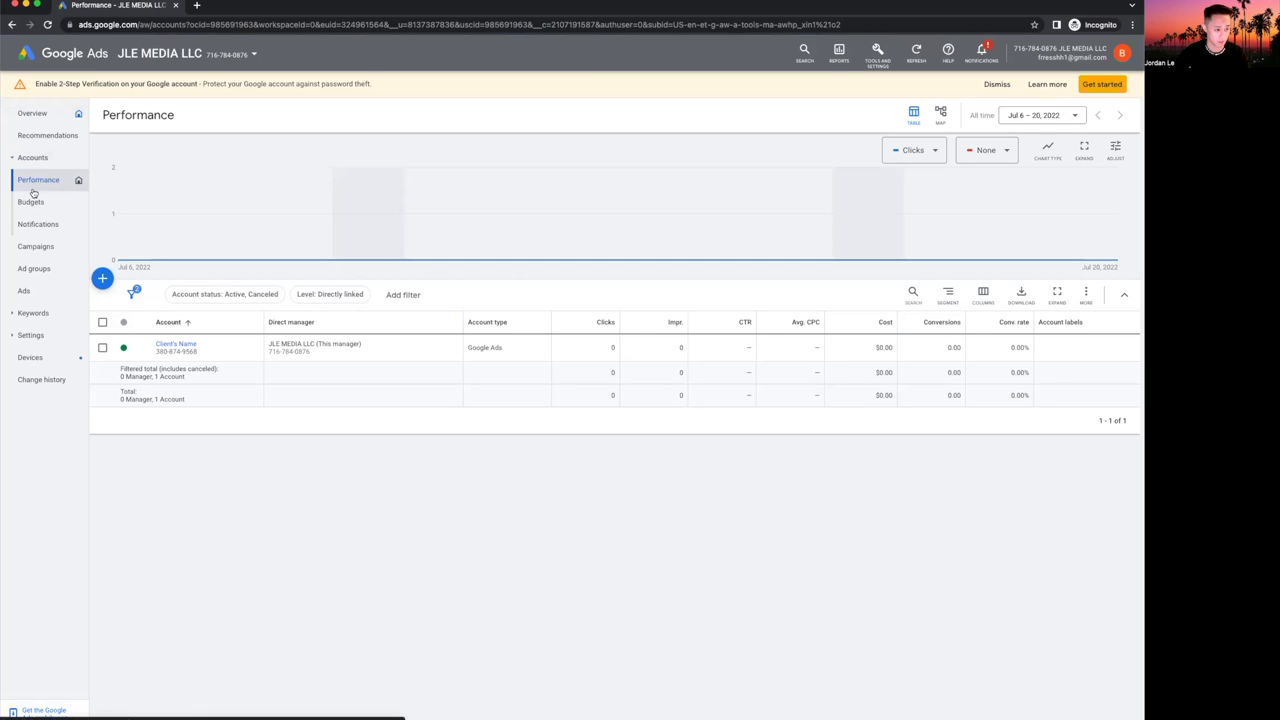
click(103, 280)
Create a new account named 'Personal INjury Lawyer Client' with time zone (GMT-07:00) Los Angeles Time.
click(195, 318)
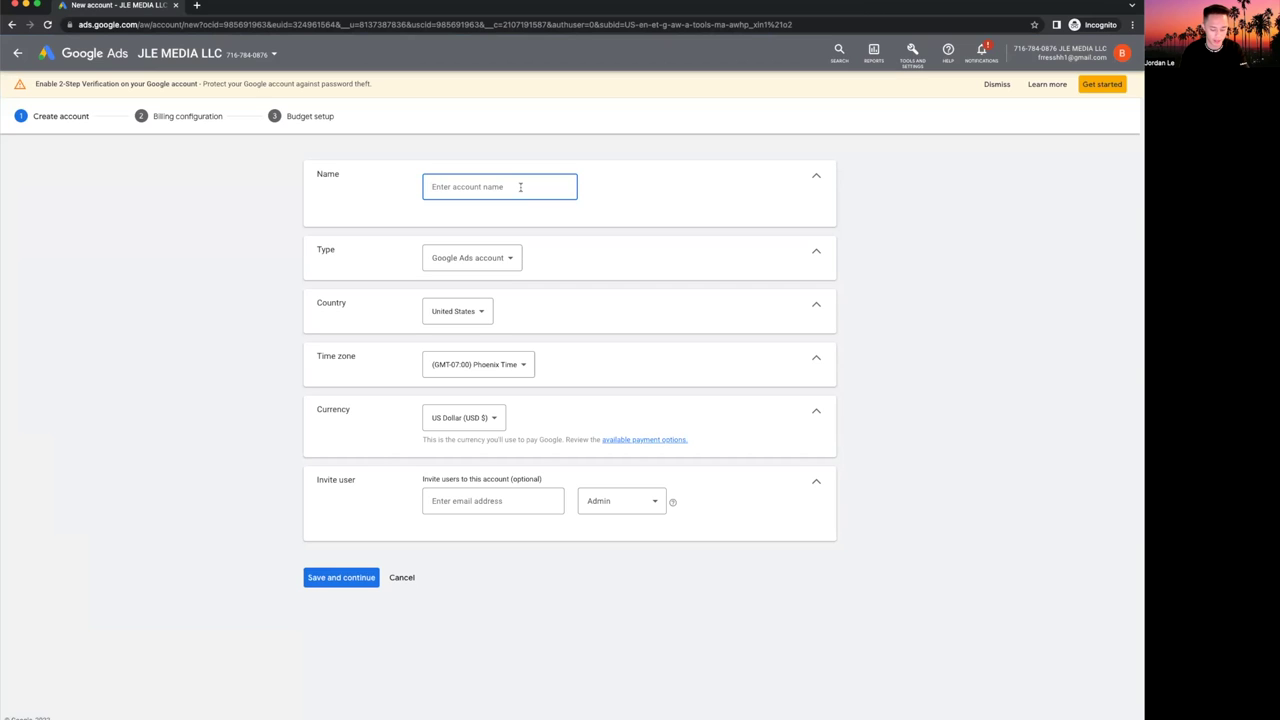
text(F)
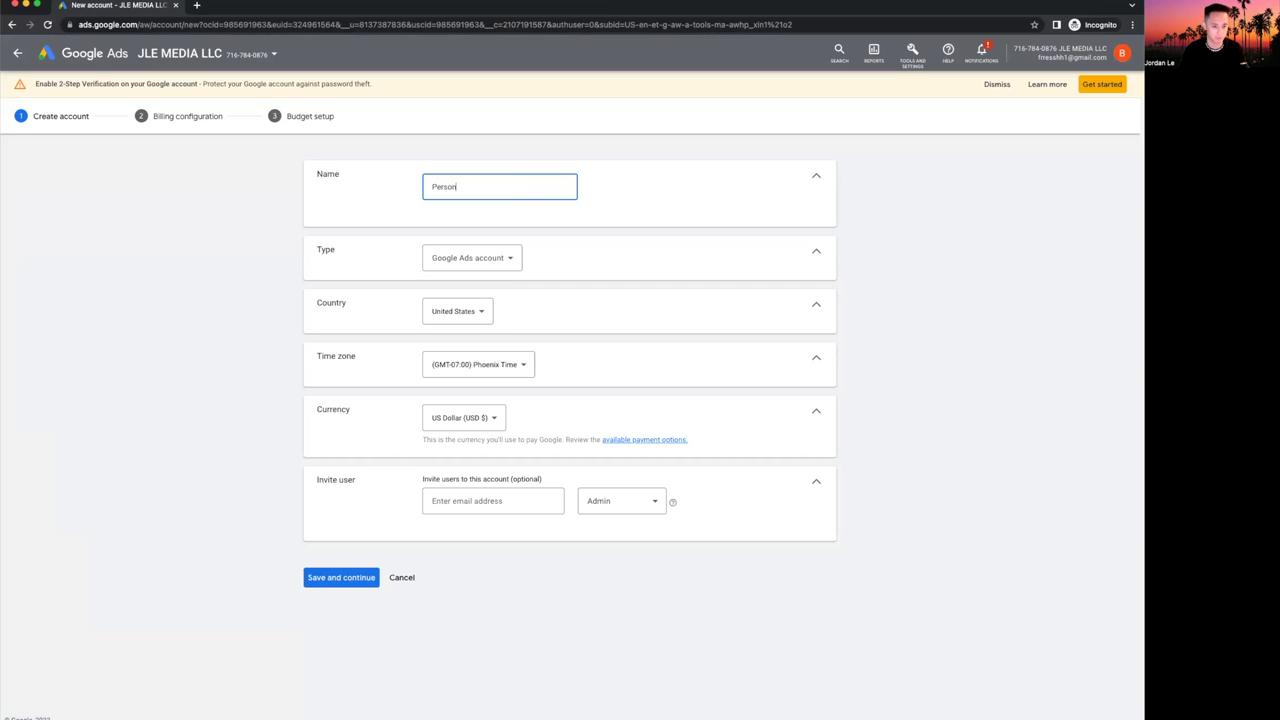
text(jury Lawyer Client)
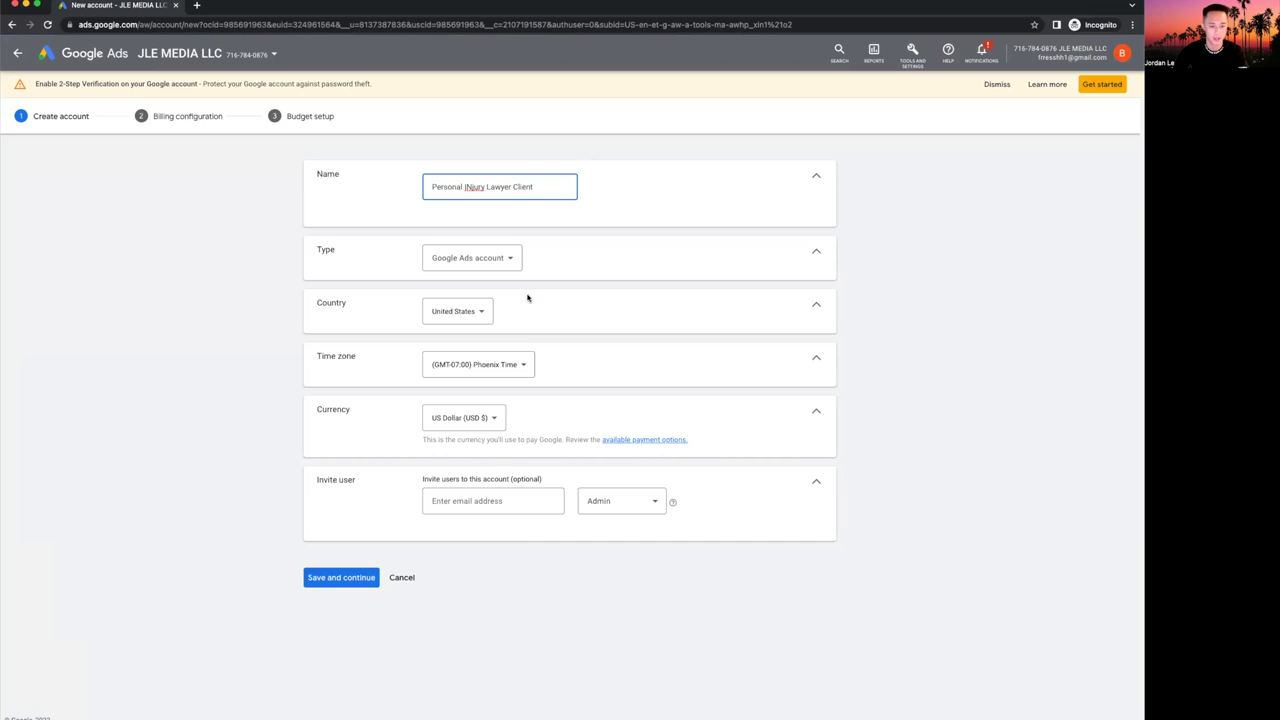
click(503, 364)
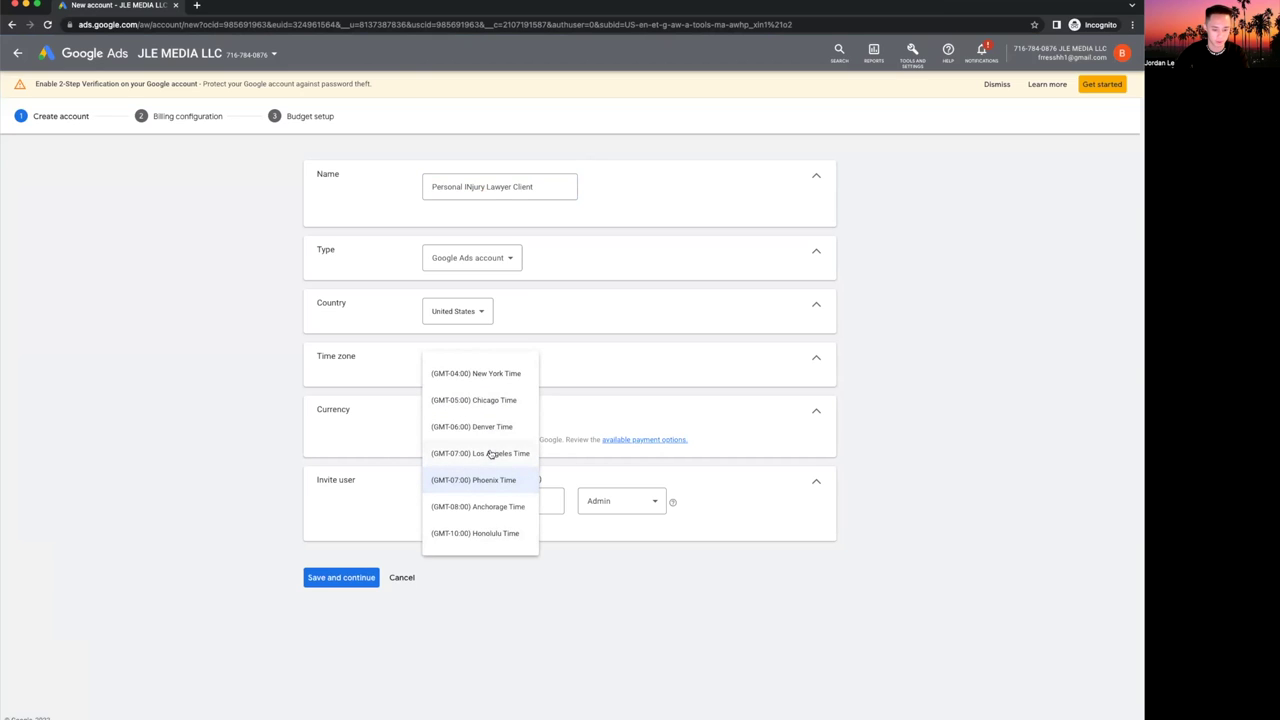
click(491, 453)
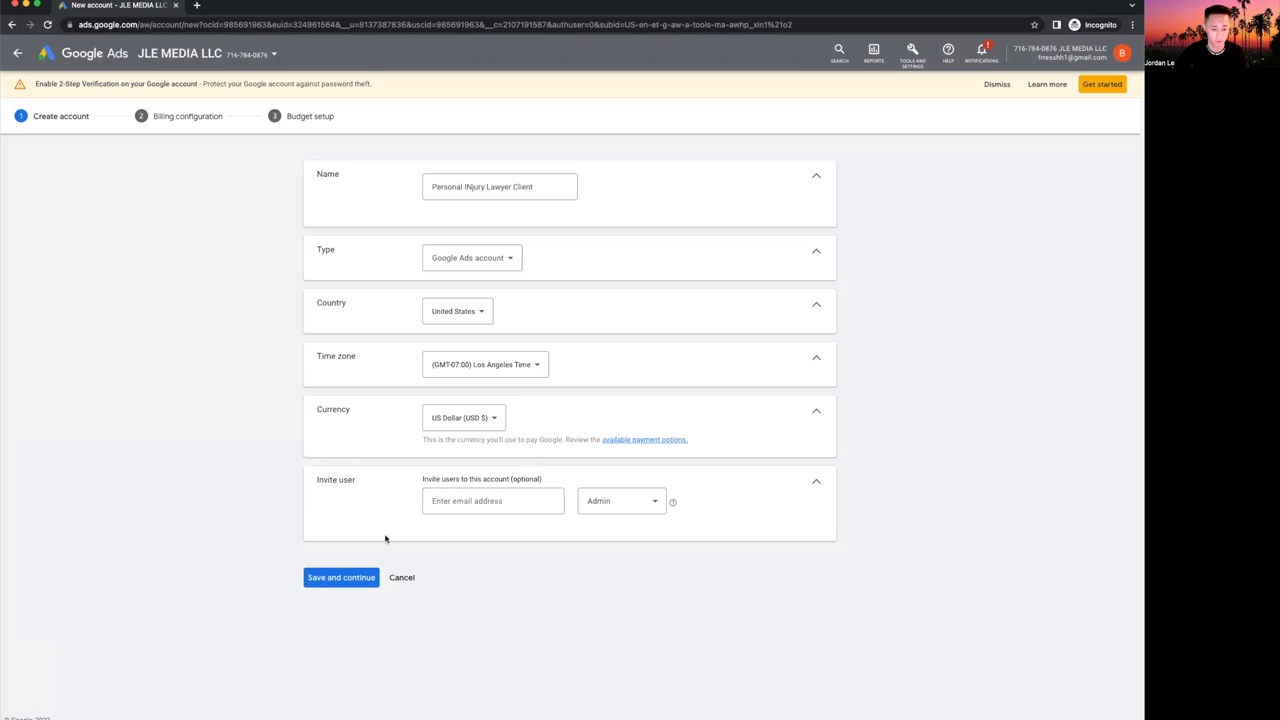
Save the new account and set its billing account type to Individual.
click(338, 578)
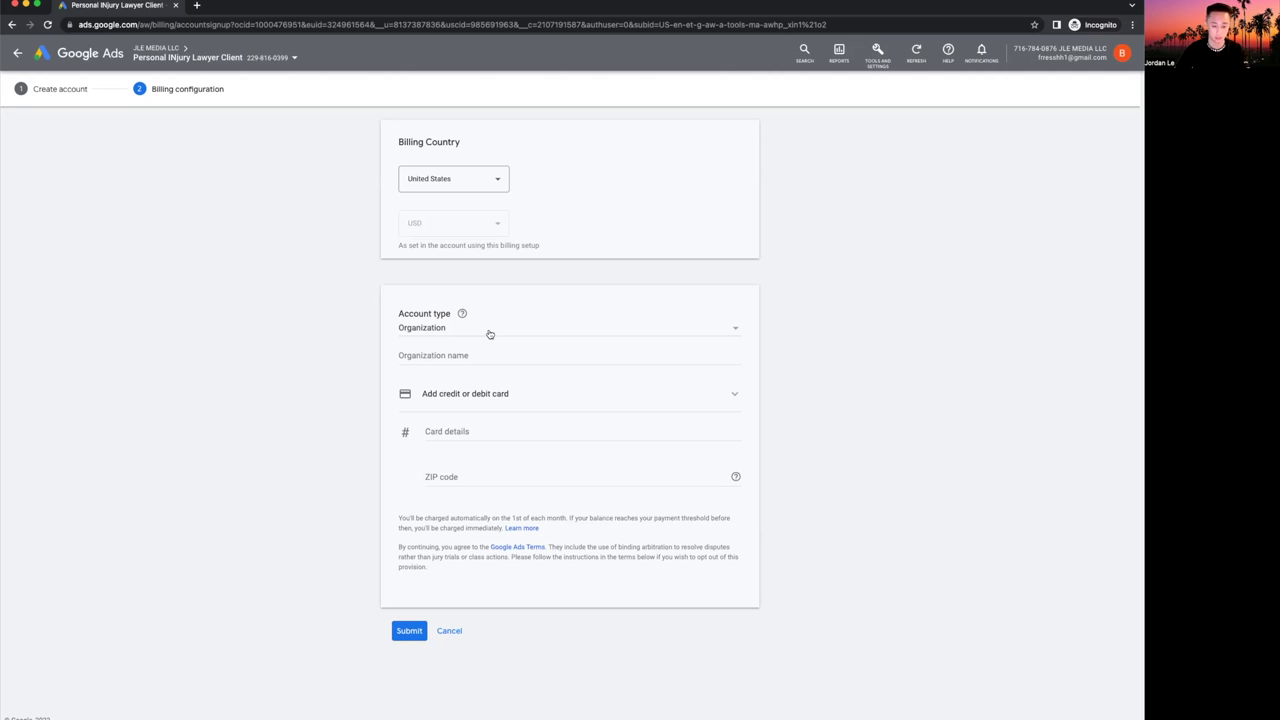
click(490, 333)
click(489, 309)
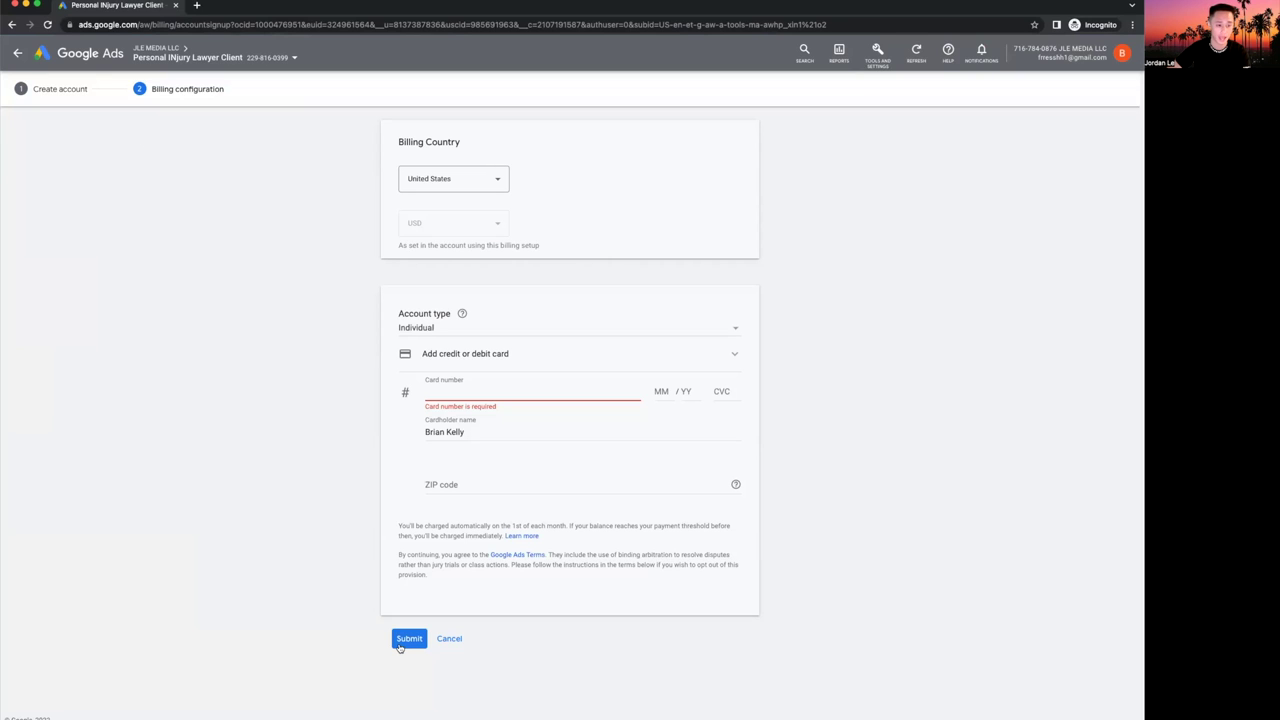
Cancel the billing configuration for the new account and confirm skipping billing setup.
click(450, 639)
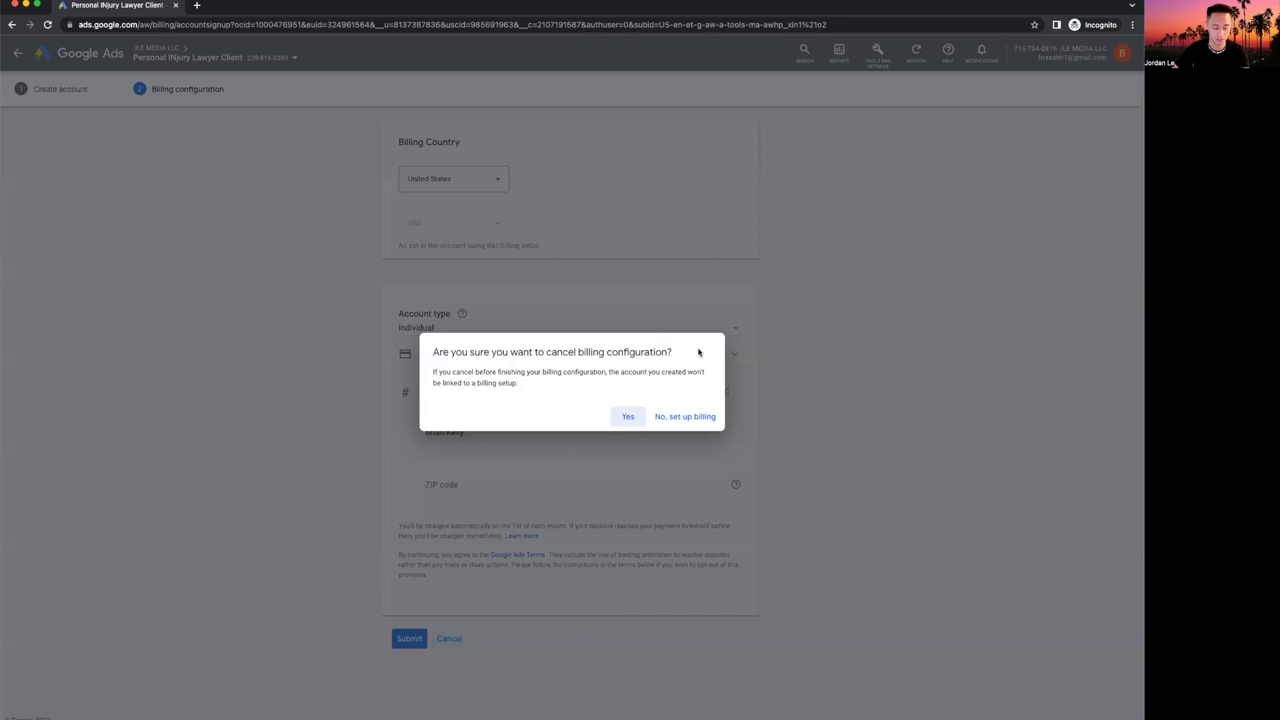
click(684, 416)
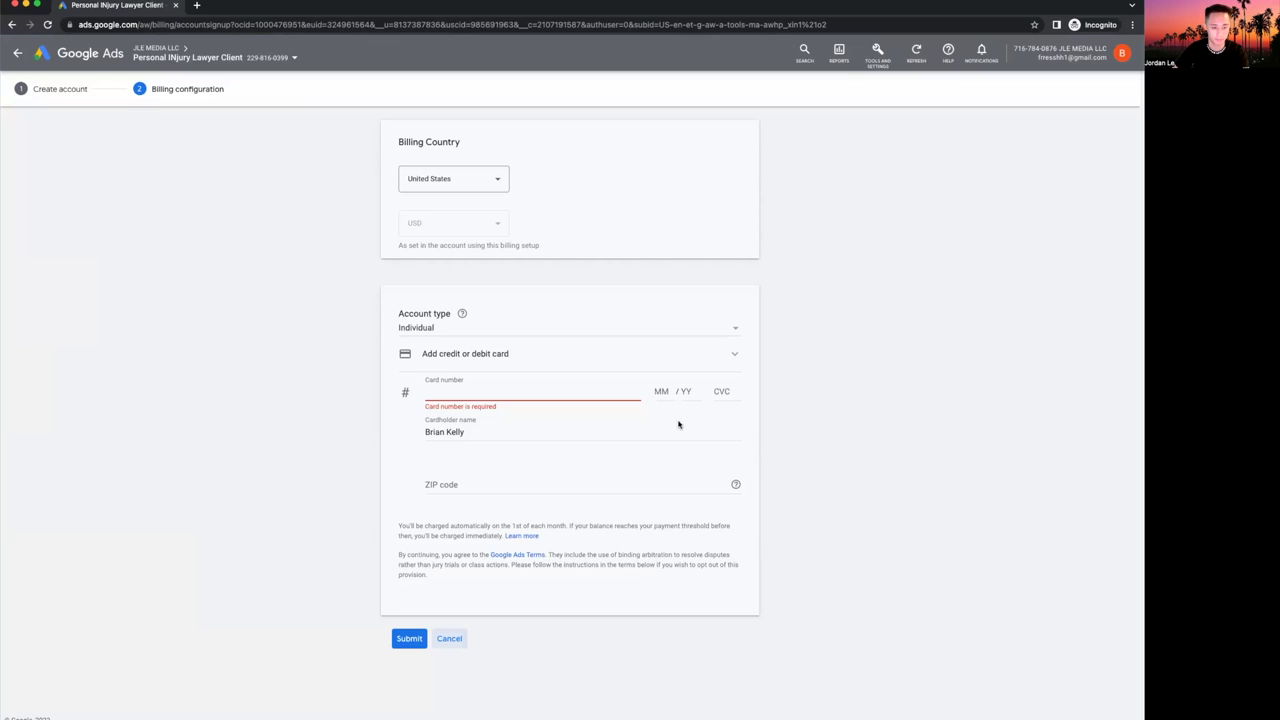
click(455, 642)
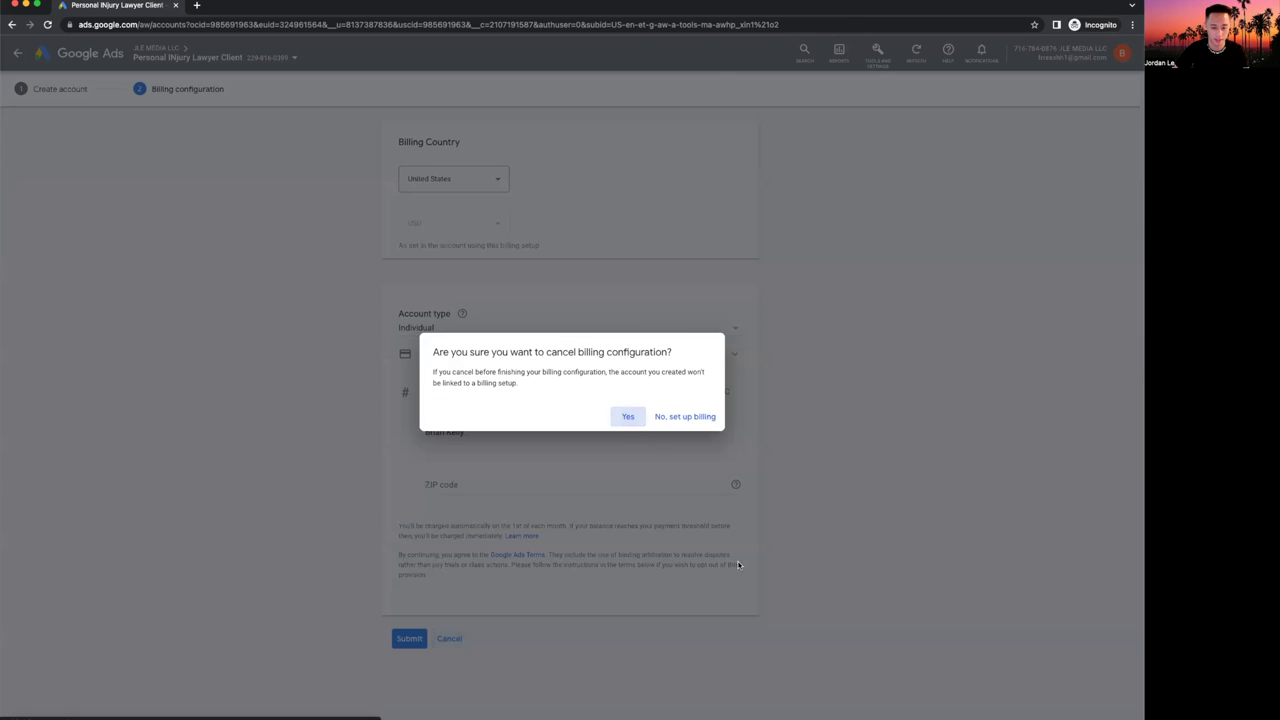
click(627, 415)
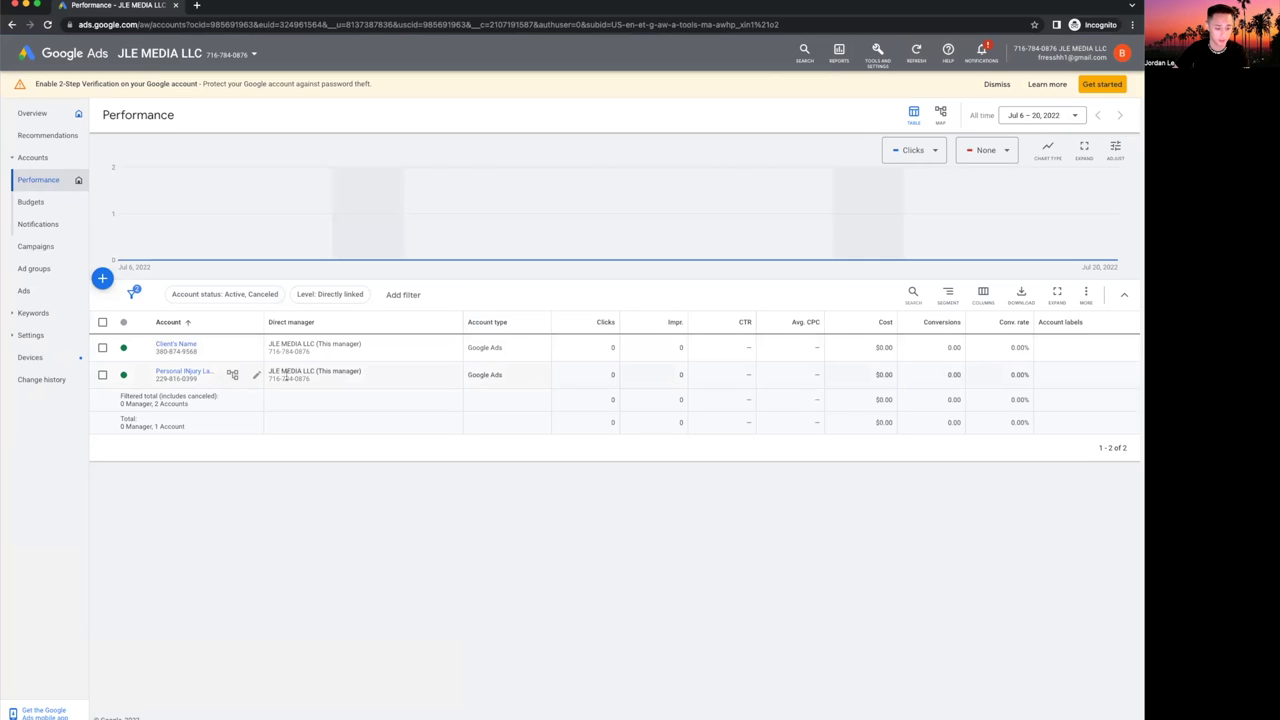
Open the Personal INjury Lawyer Client account from the manager's Accounts table.
click(190, 378)
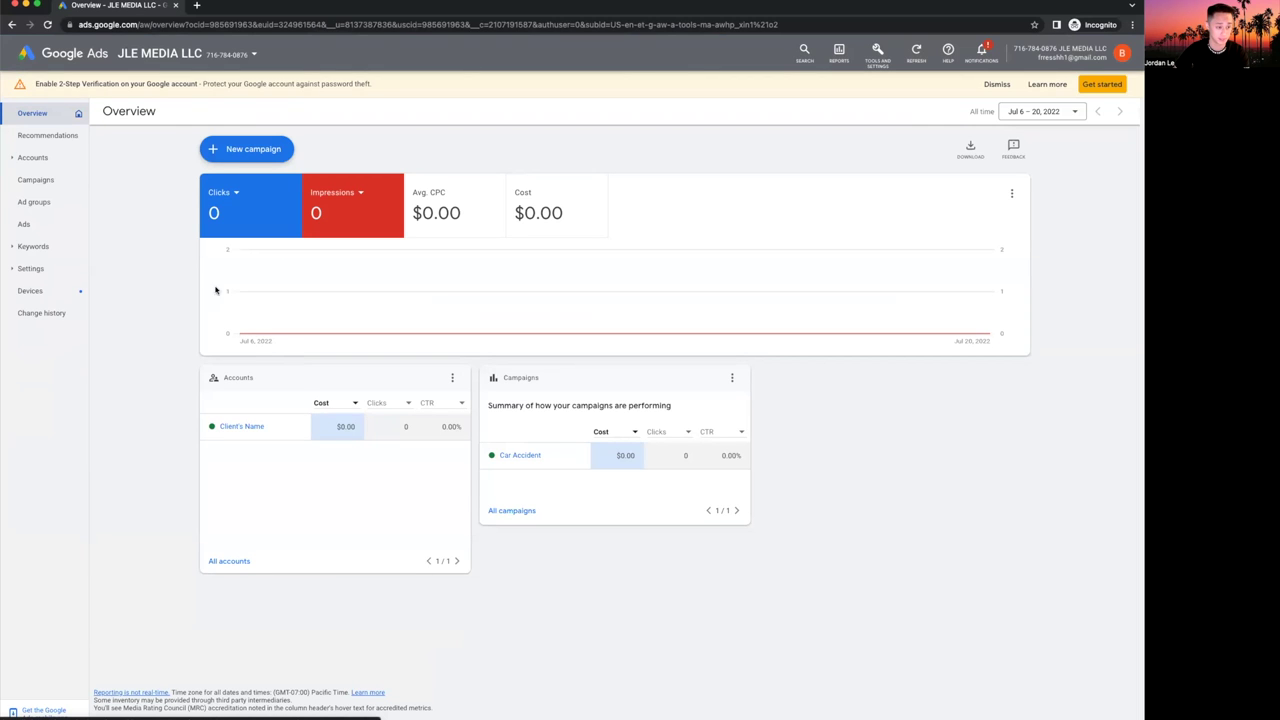
click(43, 166)
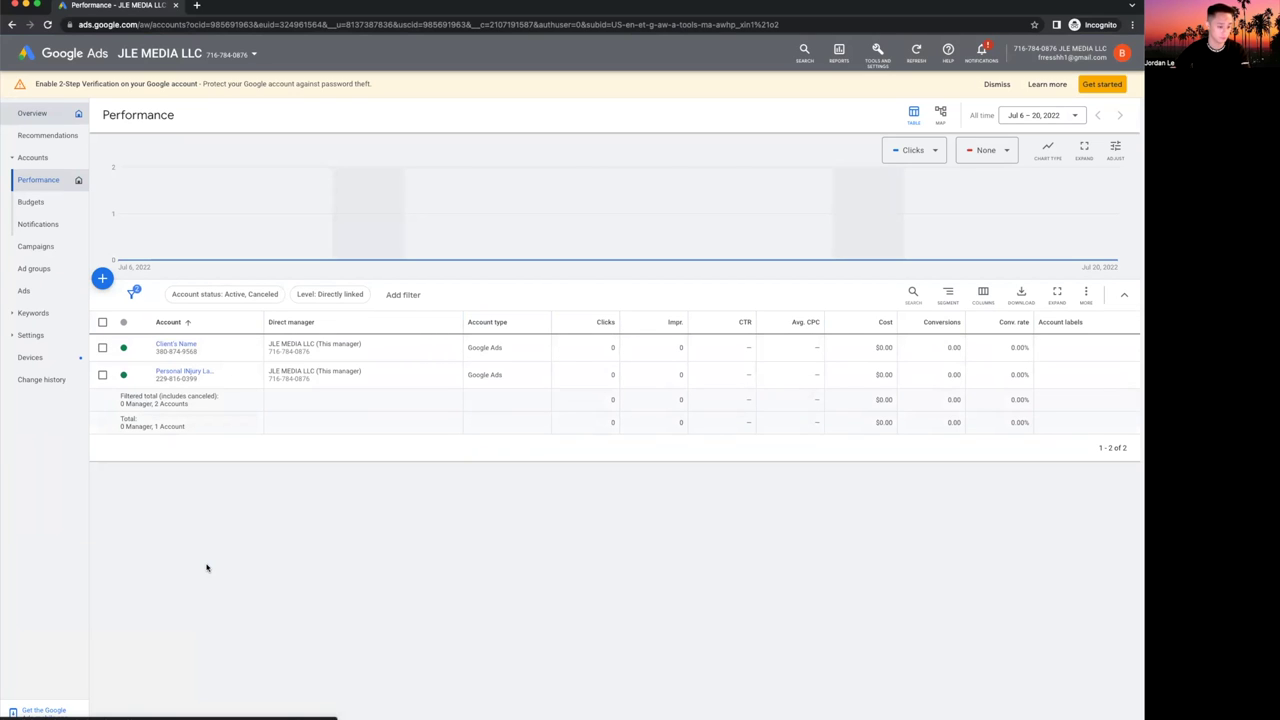
click(185, 372)
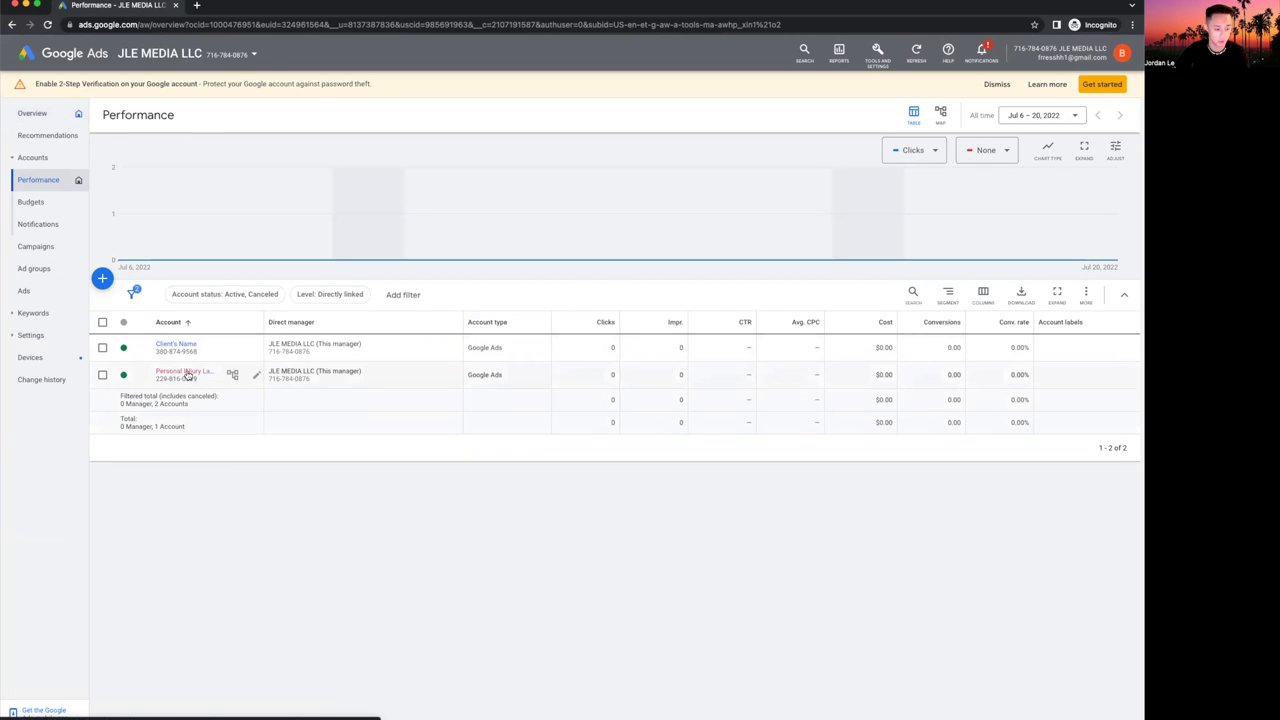
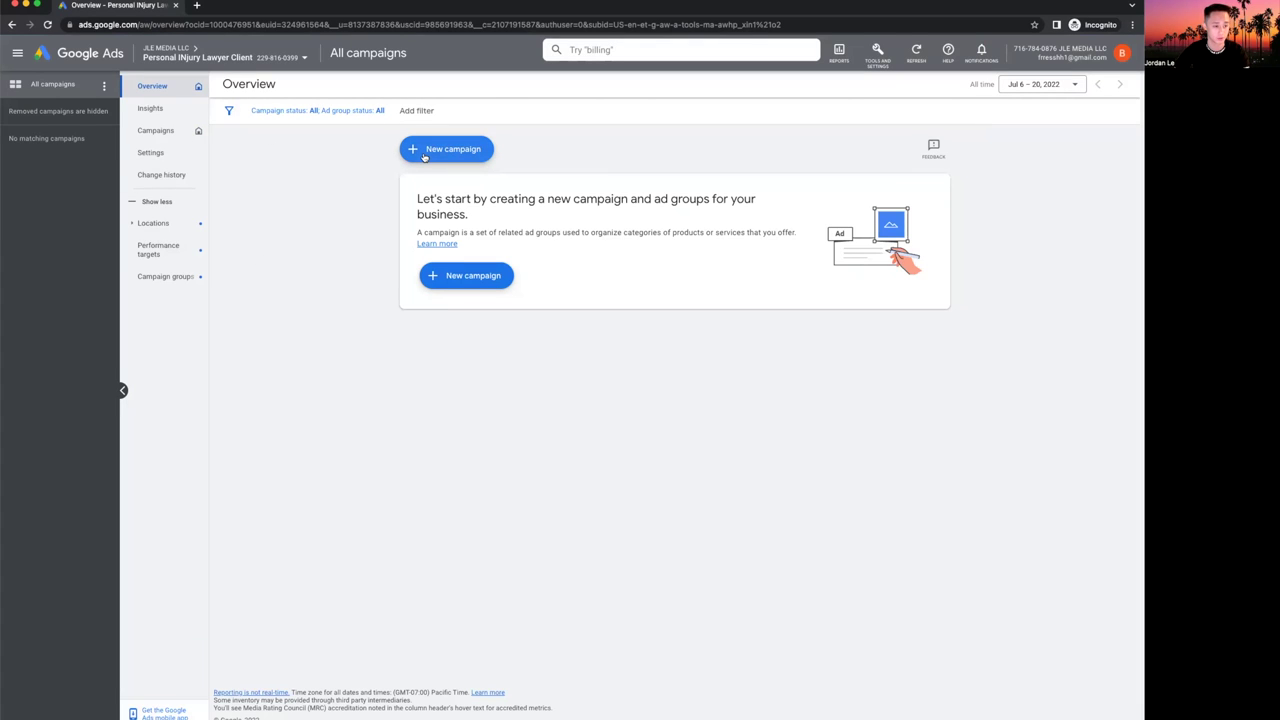
Start a new campaign from the Overview page, staying in the current client account.
click(289, 59)
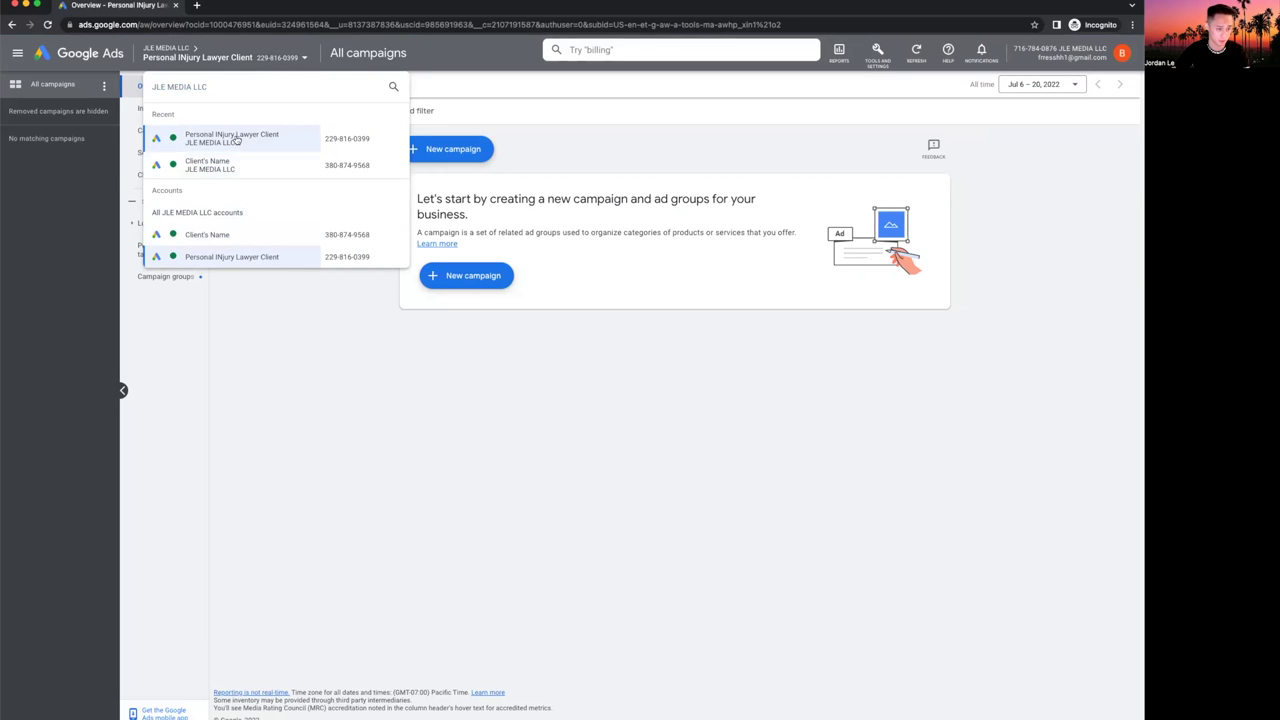
click(300, 406)
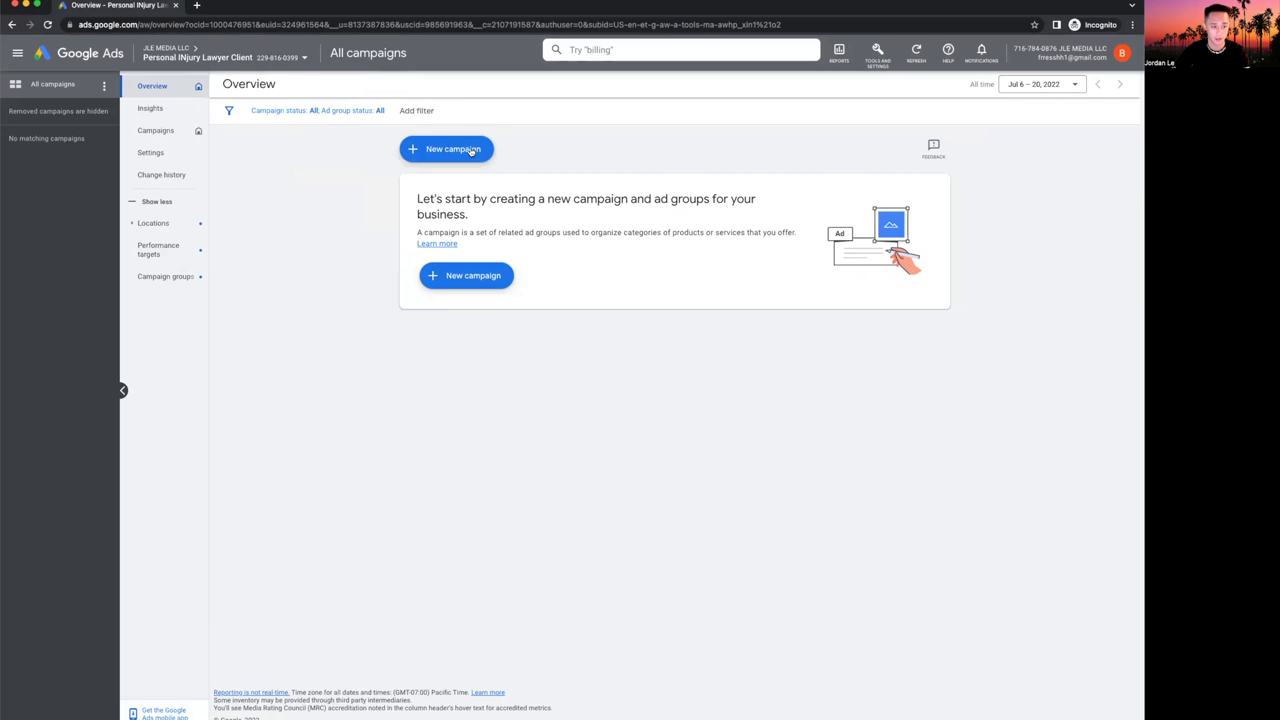
click(488, 150)
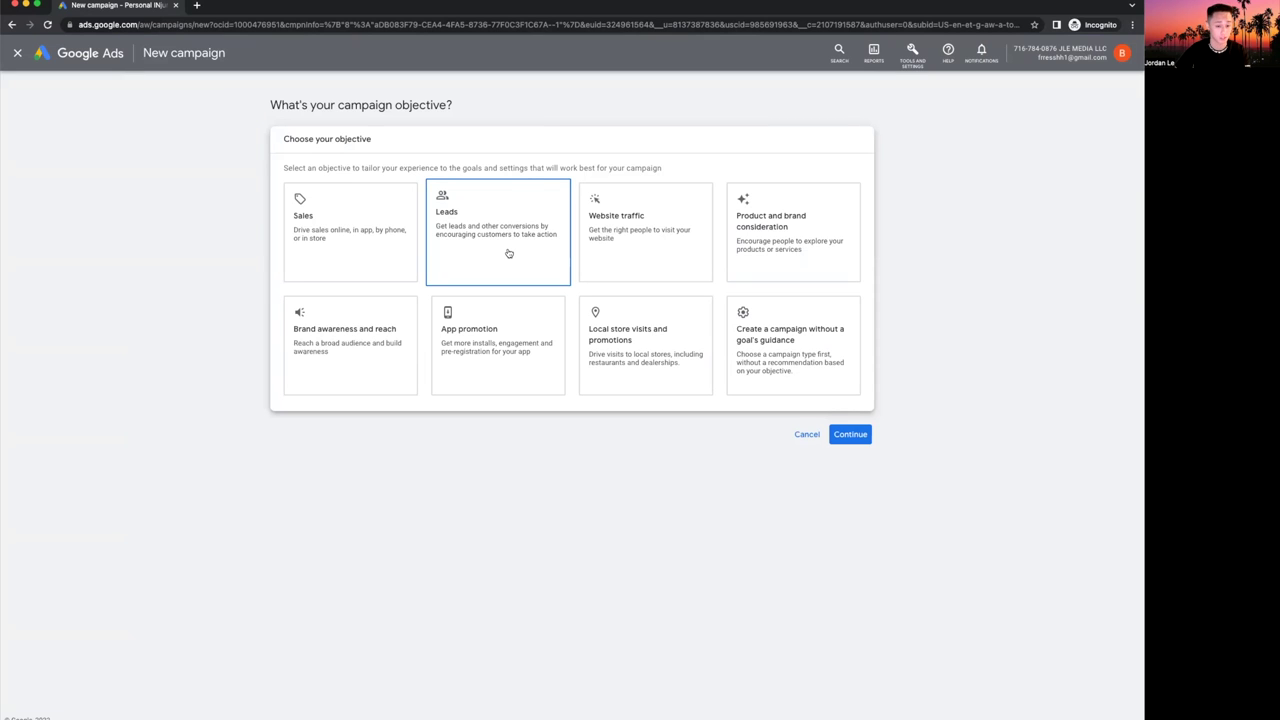
Pick Leads as the objective with phone calls and website forms left unticked, then continue.
click(538, 253)
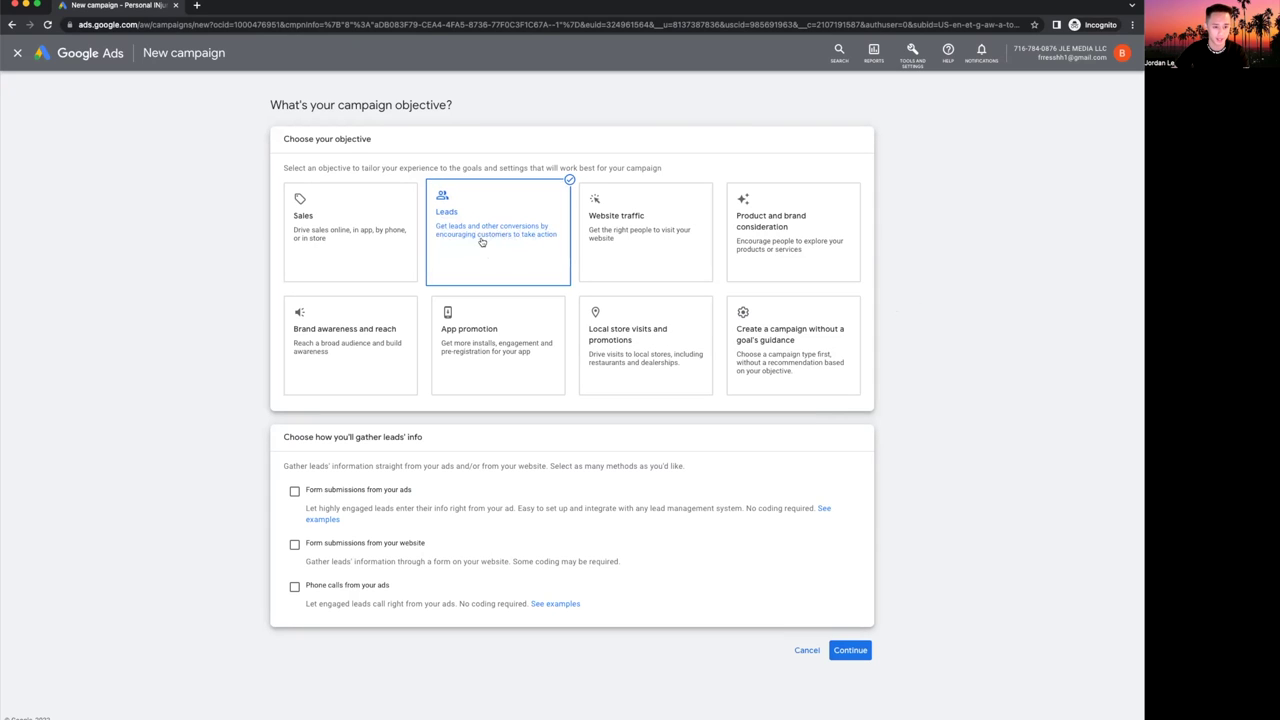
click(350, 591)
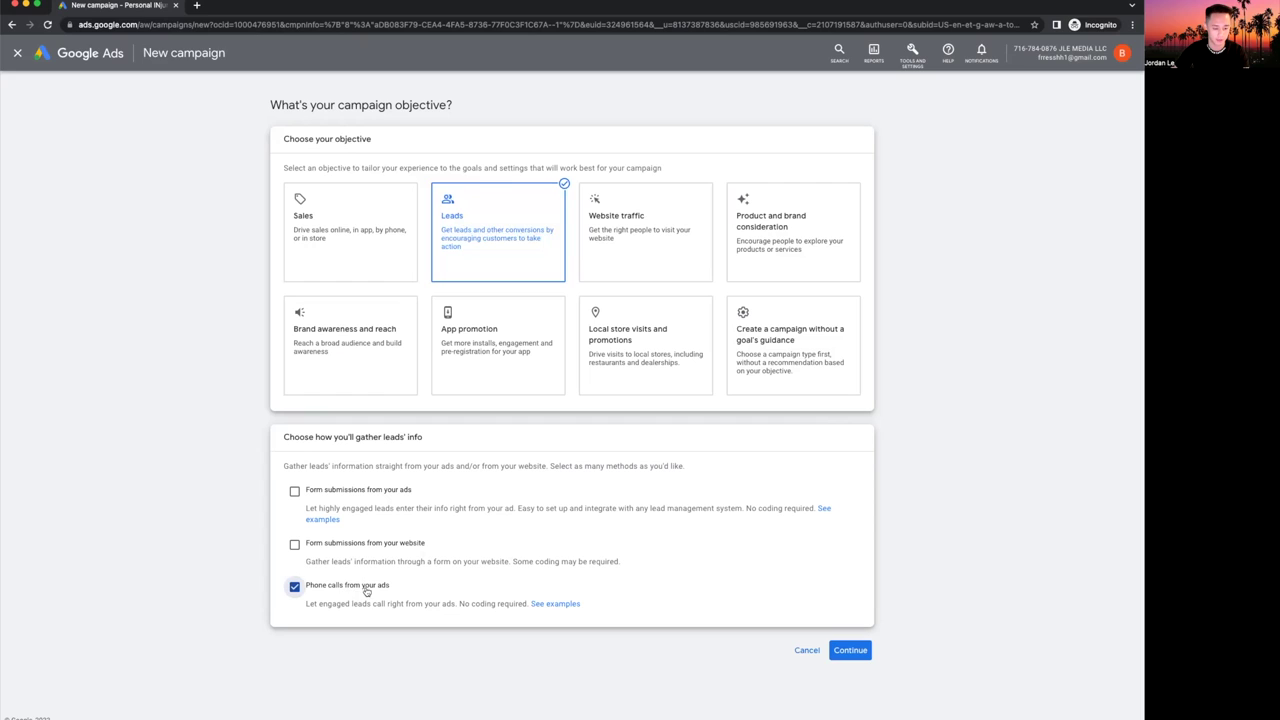
click(359, 588)
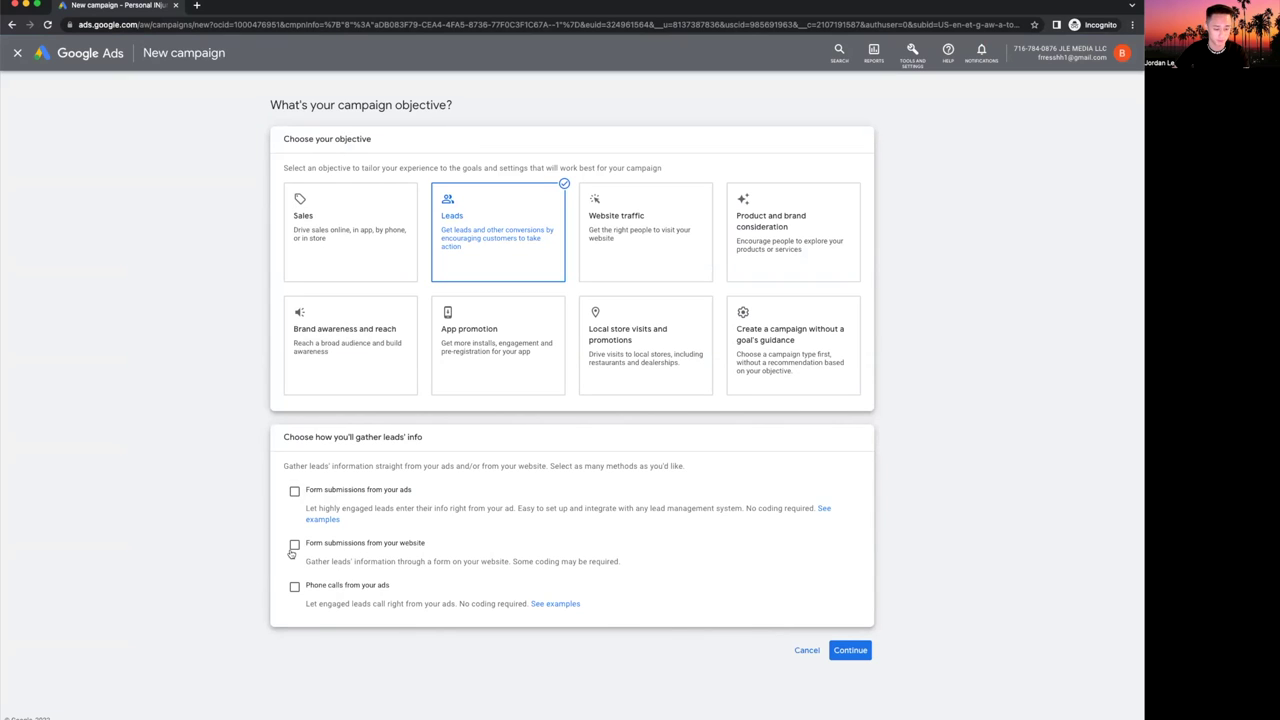
click(293, 546)
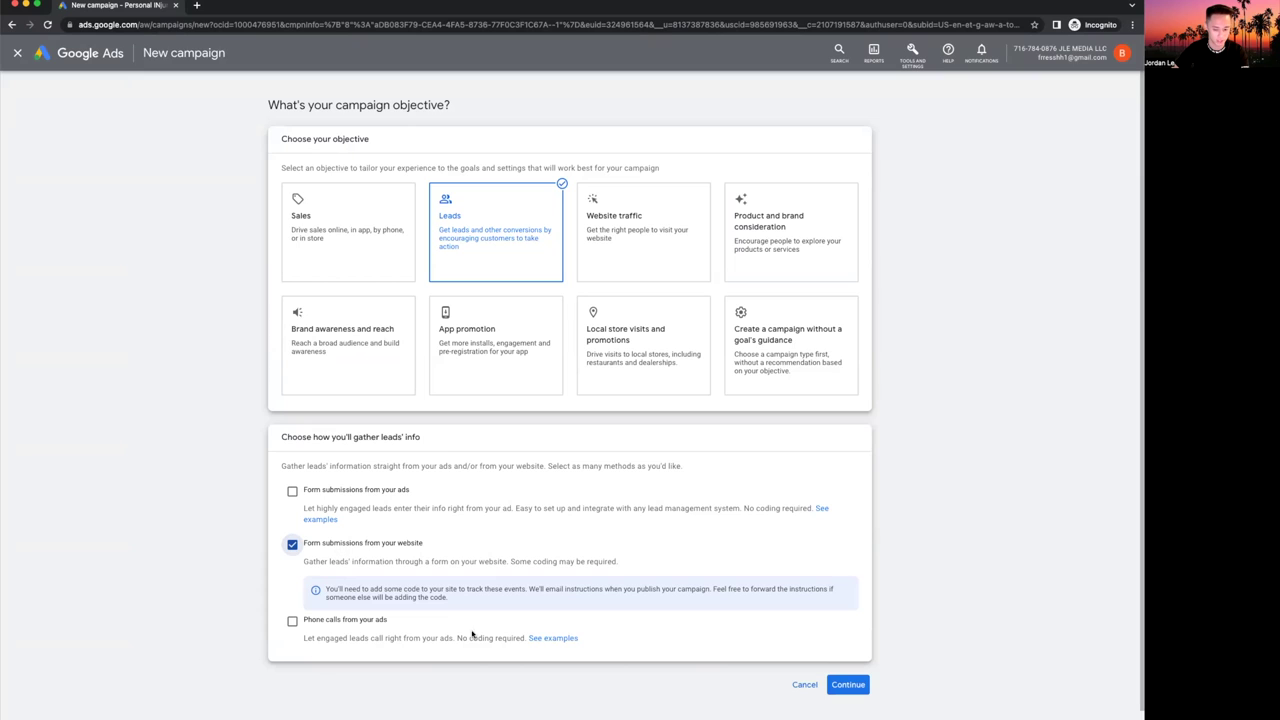
click(293, 625)
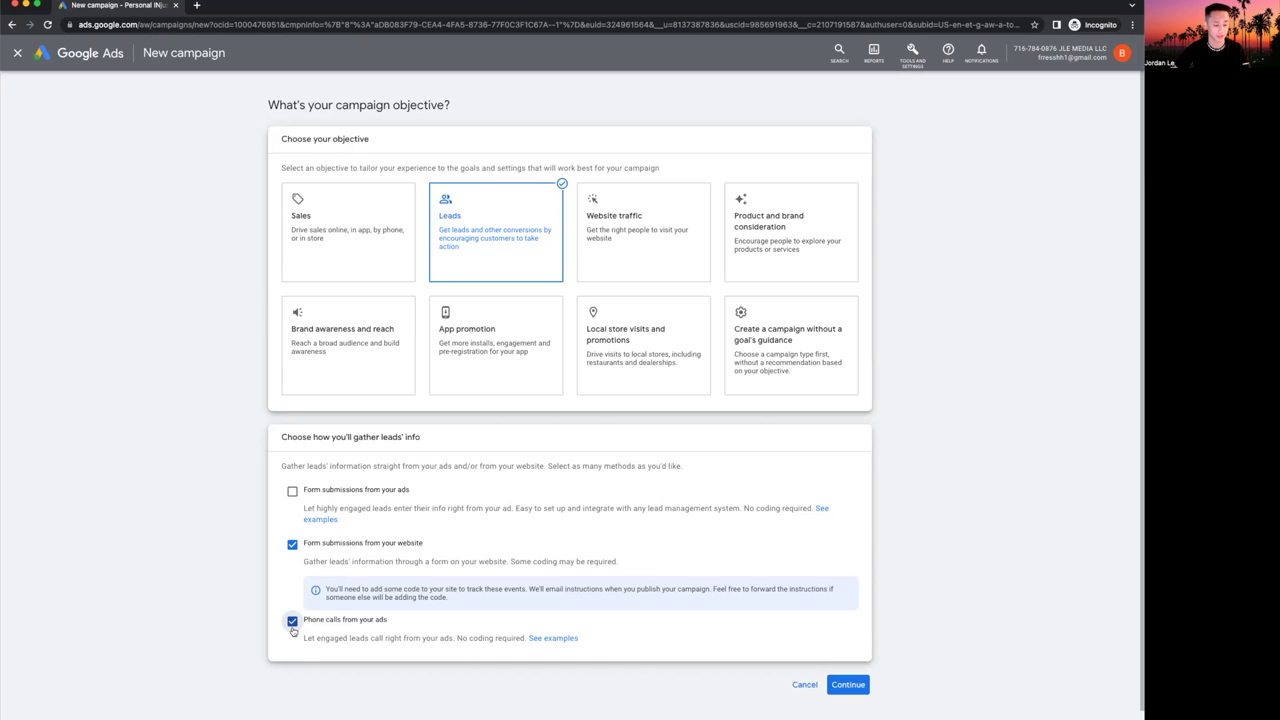
click(292, 623)
click(292, 544)
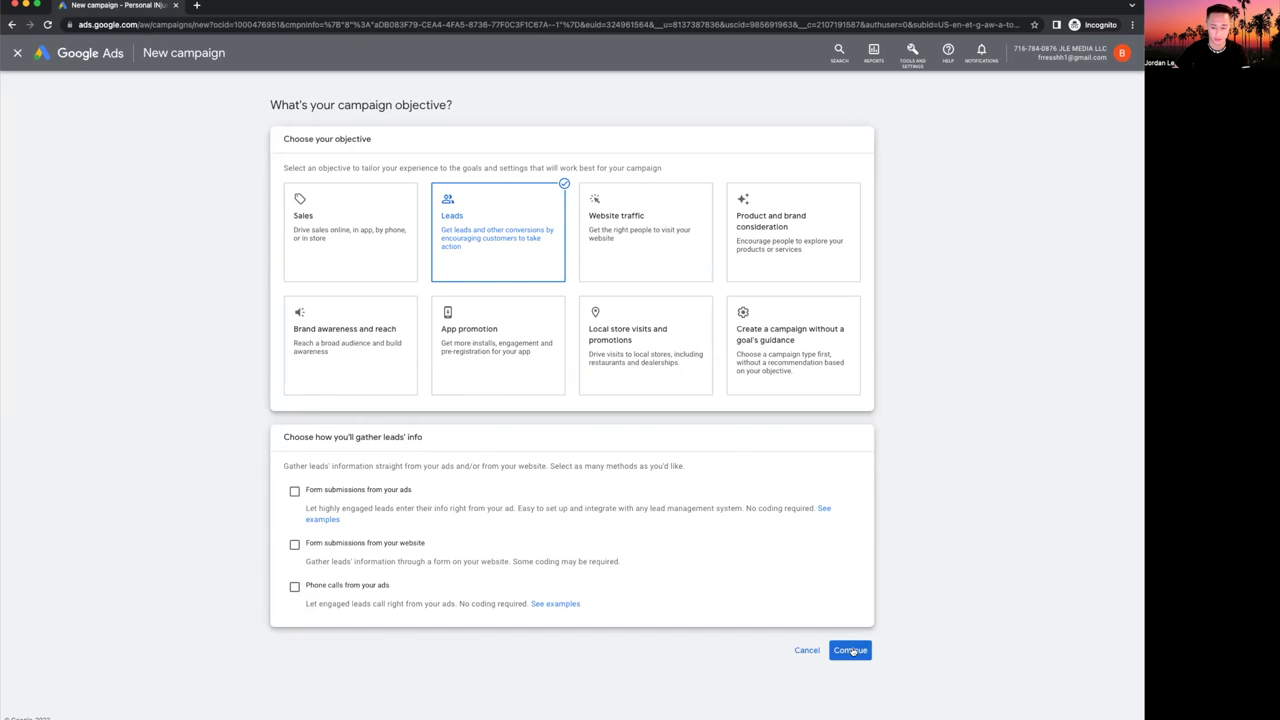
click(850, 650)
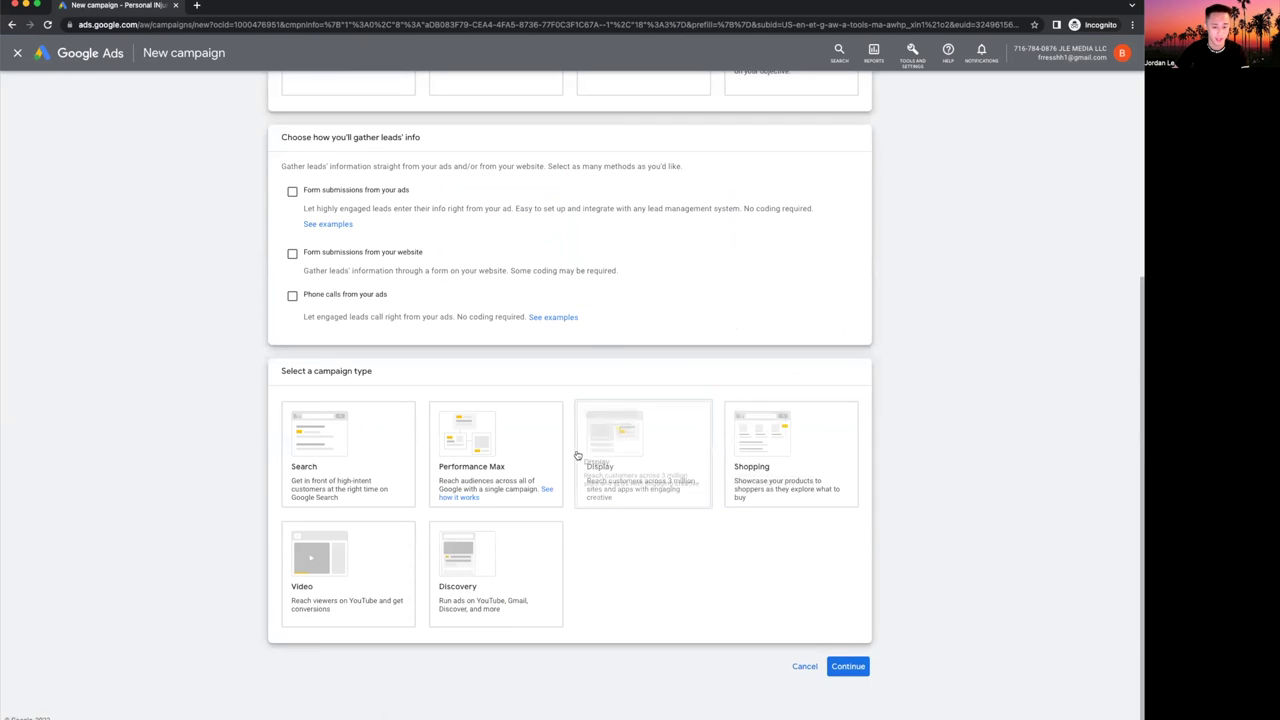
Choose the Search campaign type, name it 'Personal Injury', and continue to bidding.
click(341, 490)
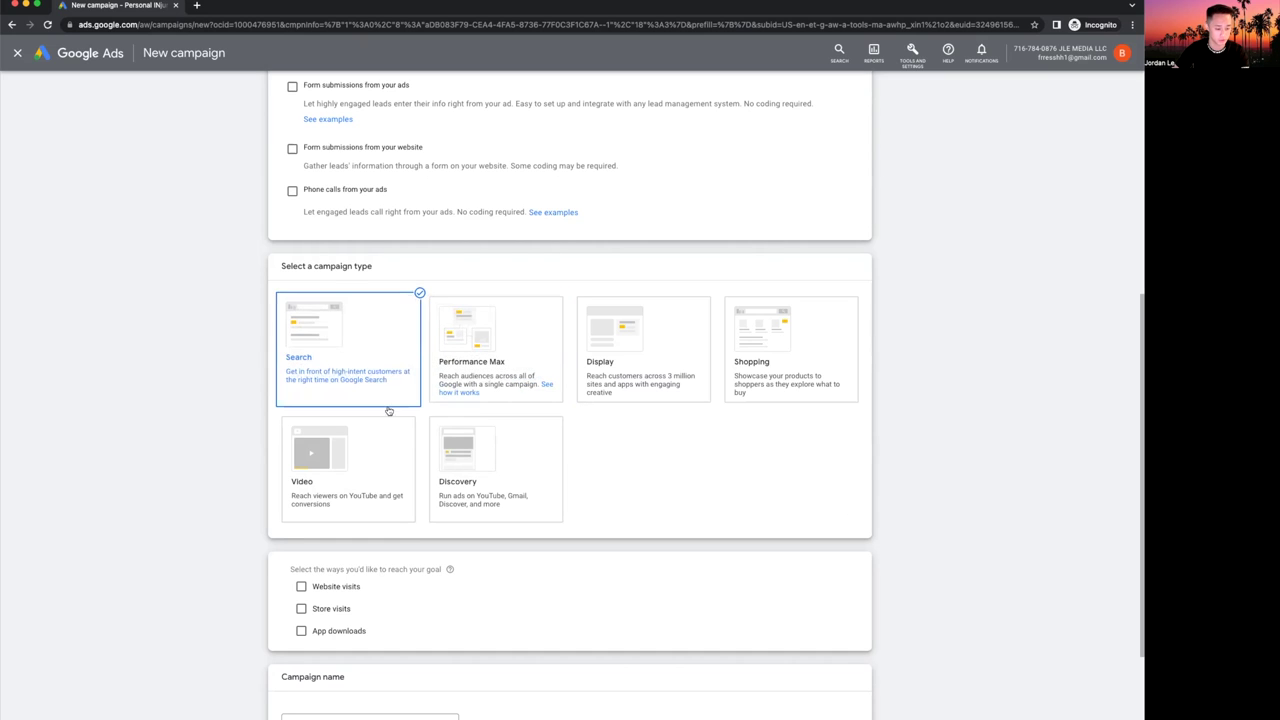
scroll(666, 491, down, 3)
triple_click(406, 605)
key(BackSpace)
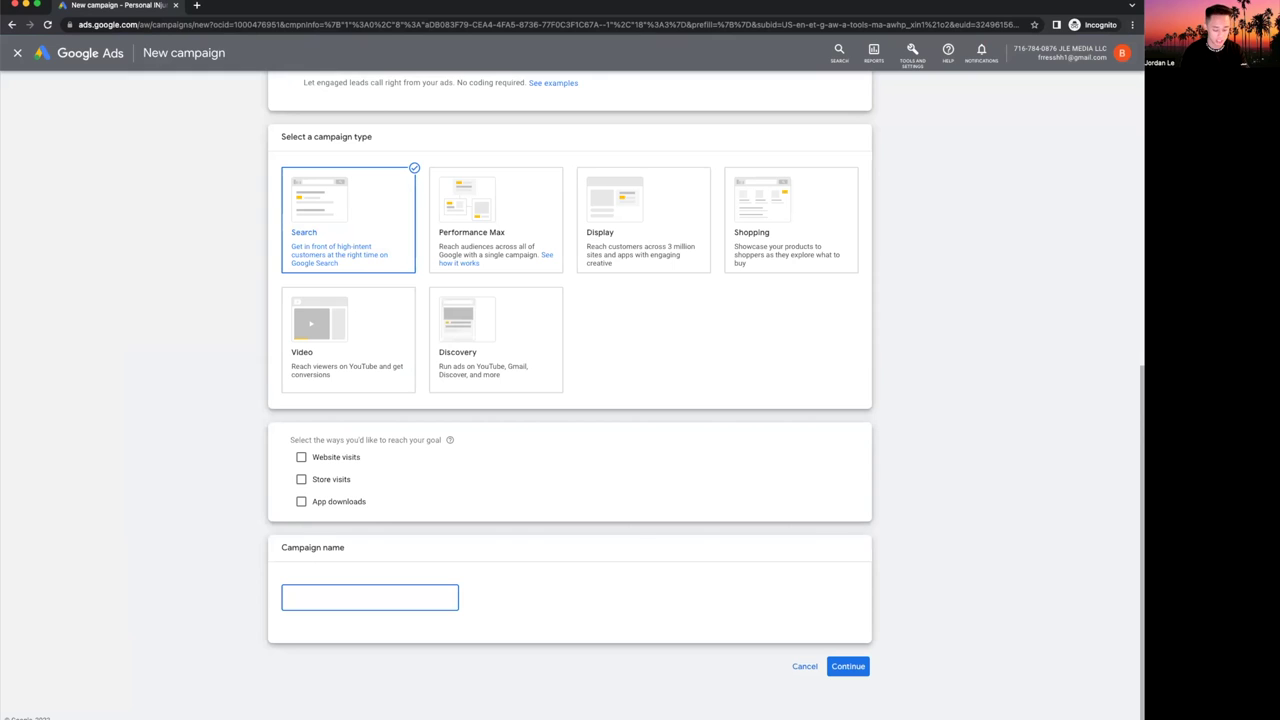
text(onal Injury)
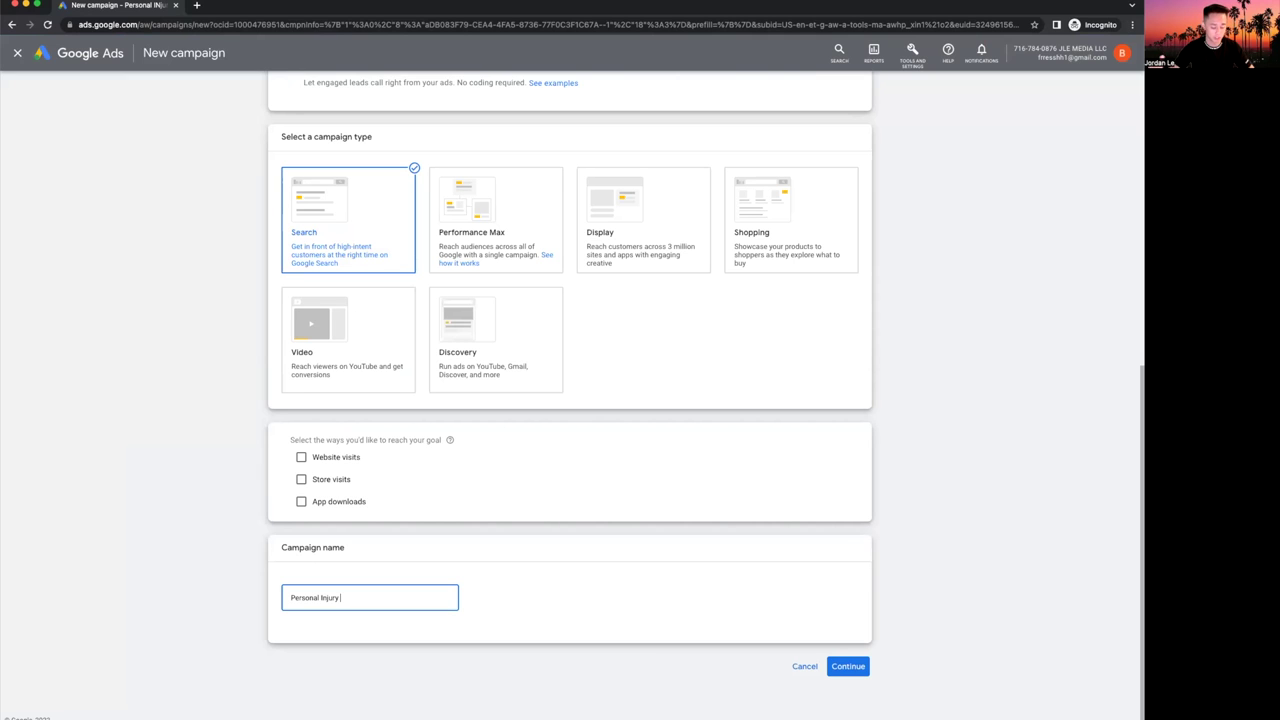
click(848, 664)
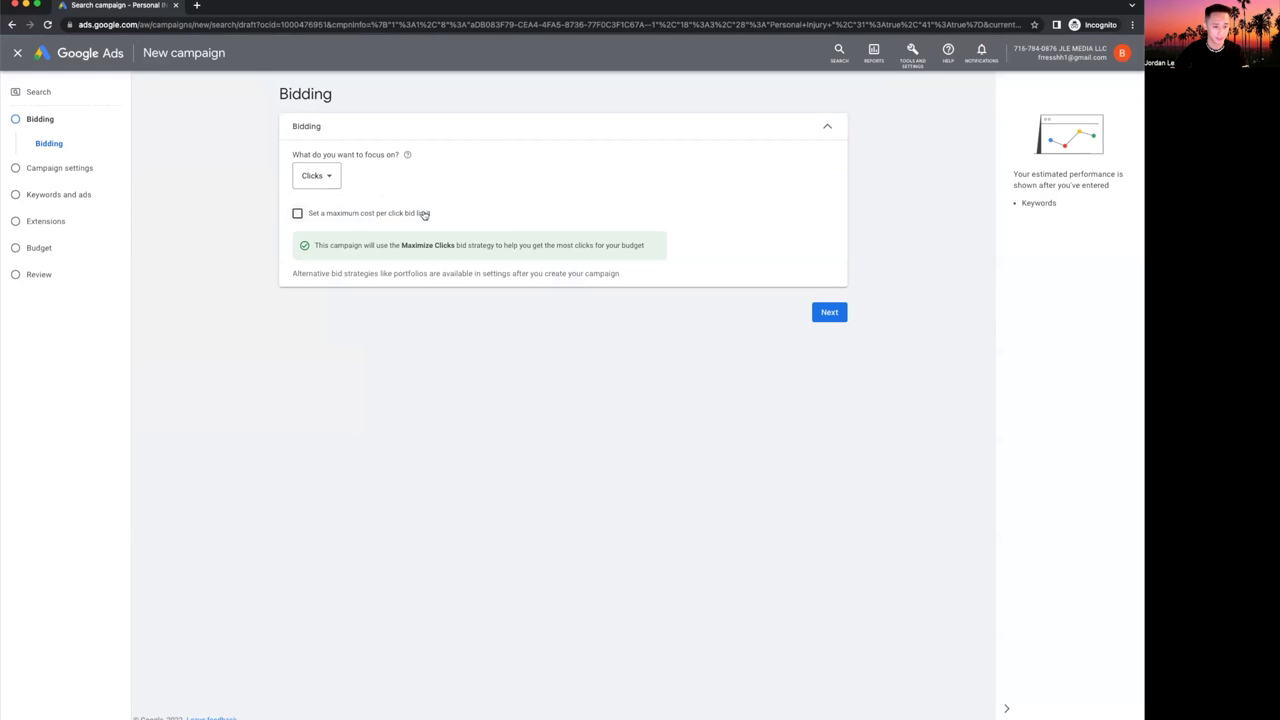
Keep Clicks as the bidding focus with no maximum CPC bid limit, then proceed.
click(332, 177)
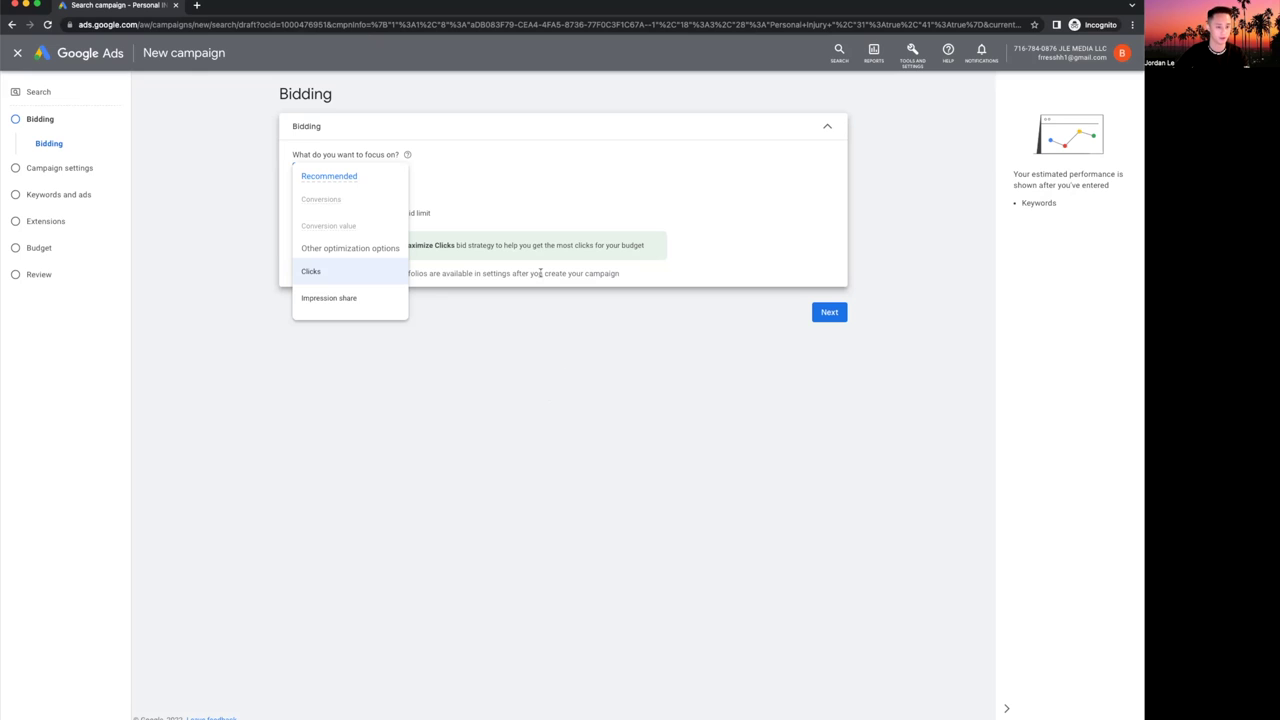
click(359, 279)
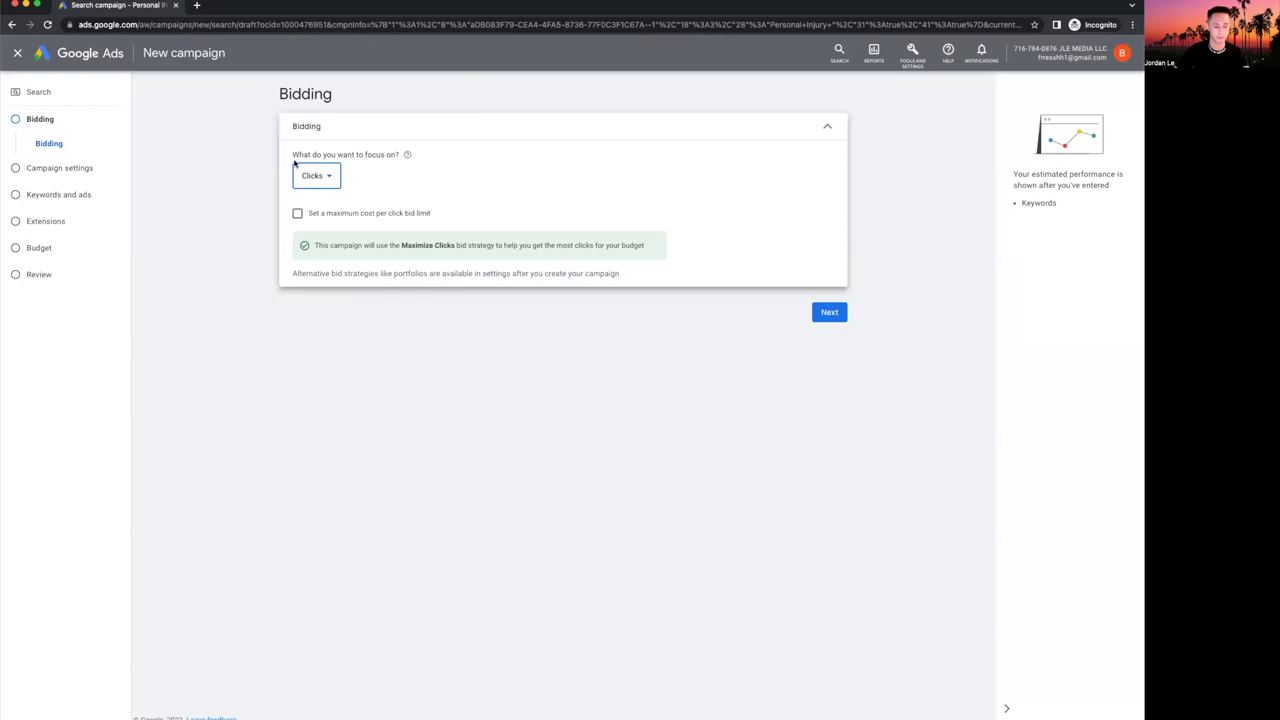
click(329, 180)
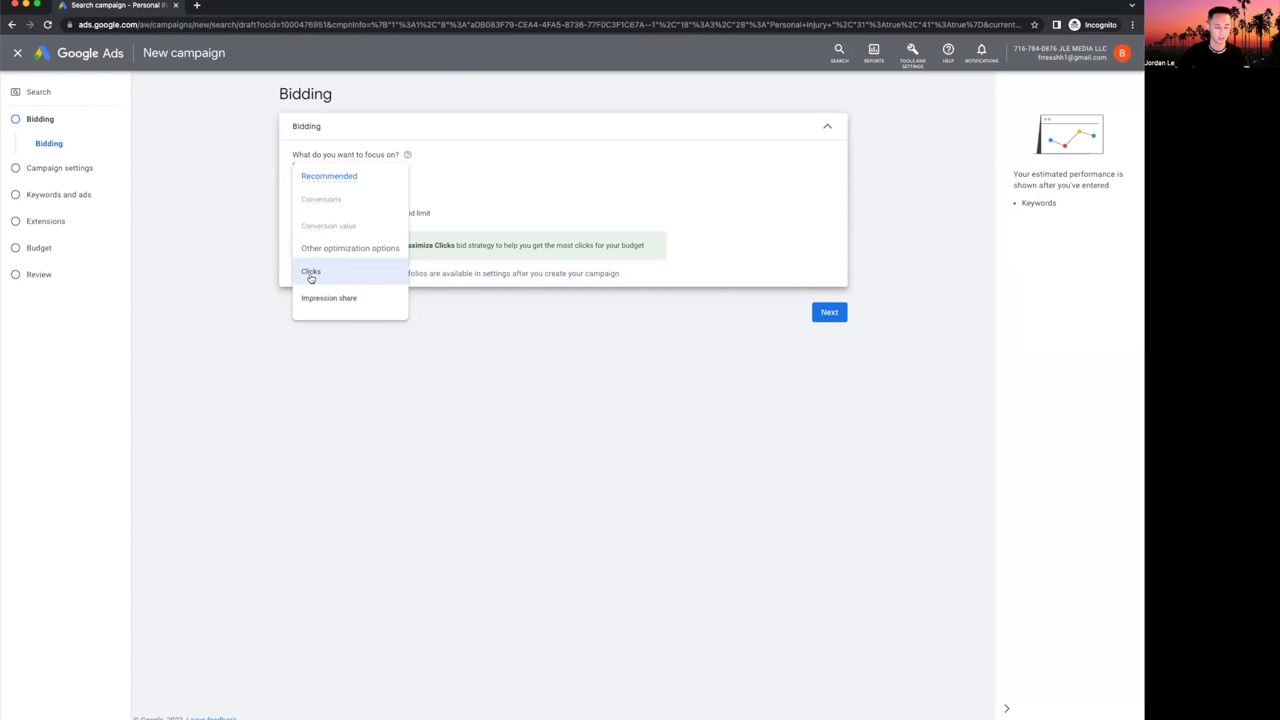
click(577, 389)
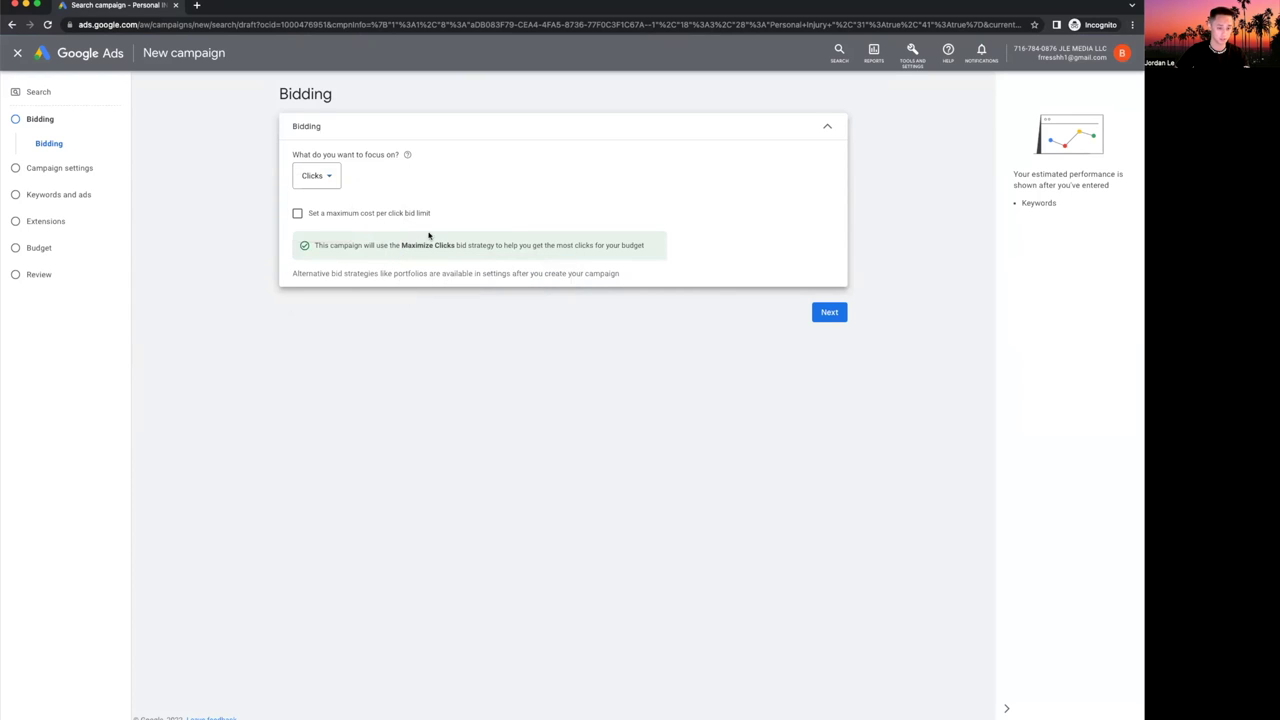
click(386, 215)
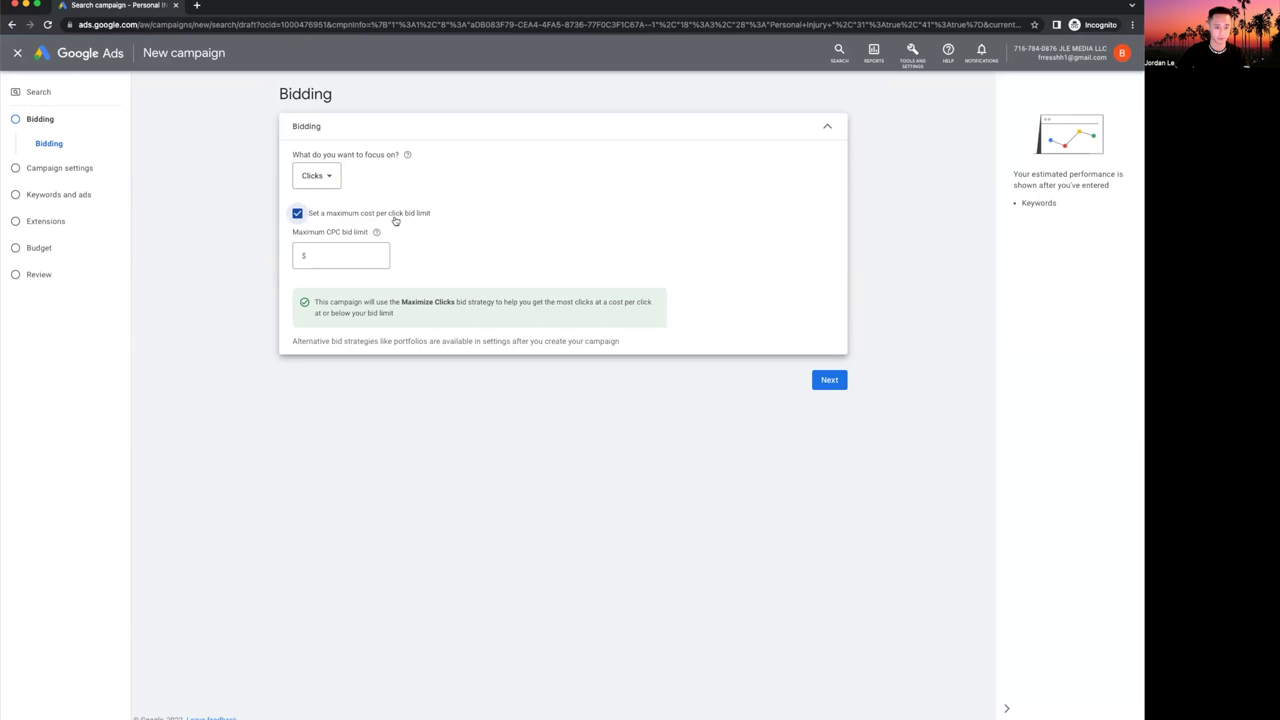
click(335, 257)
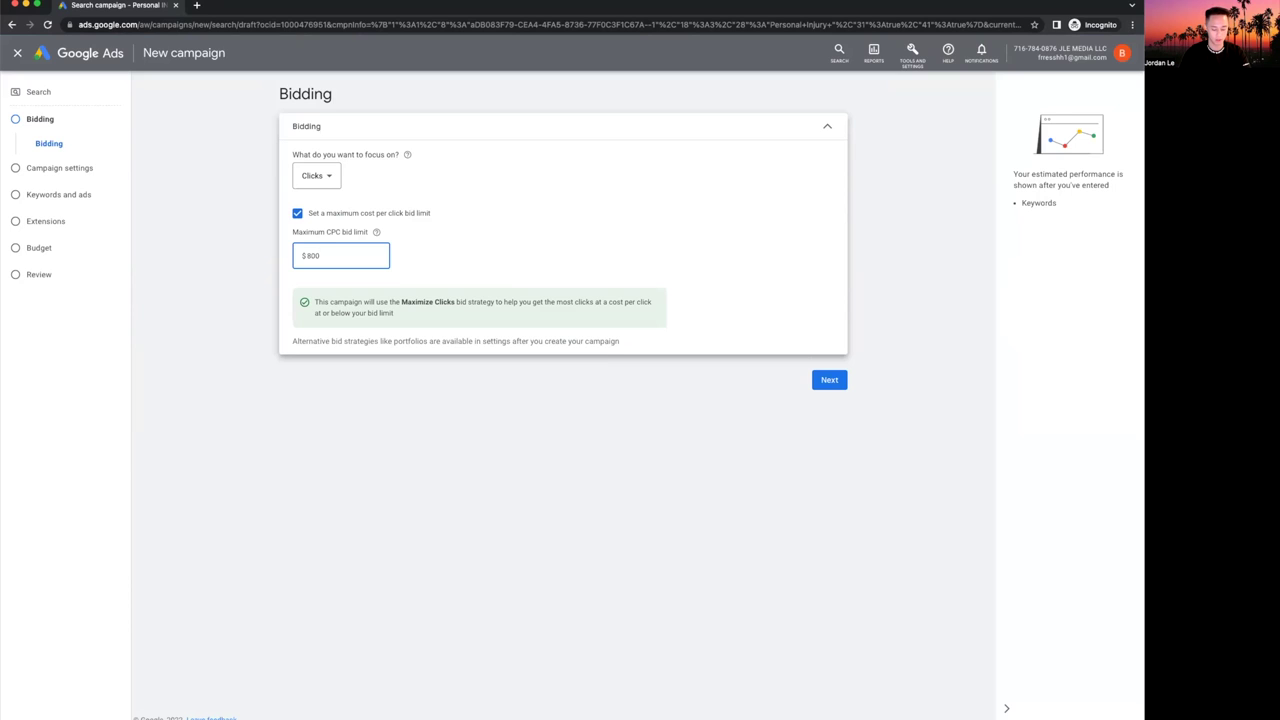
click(363, 213)
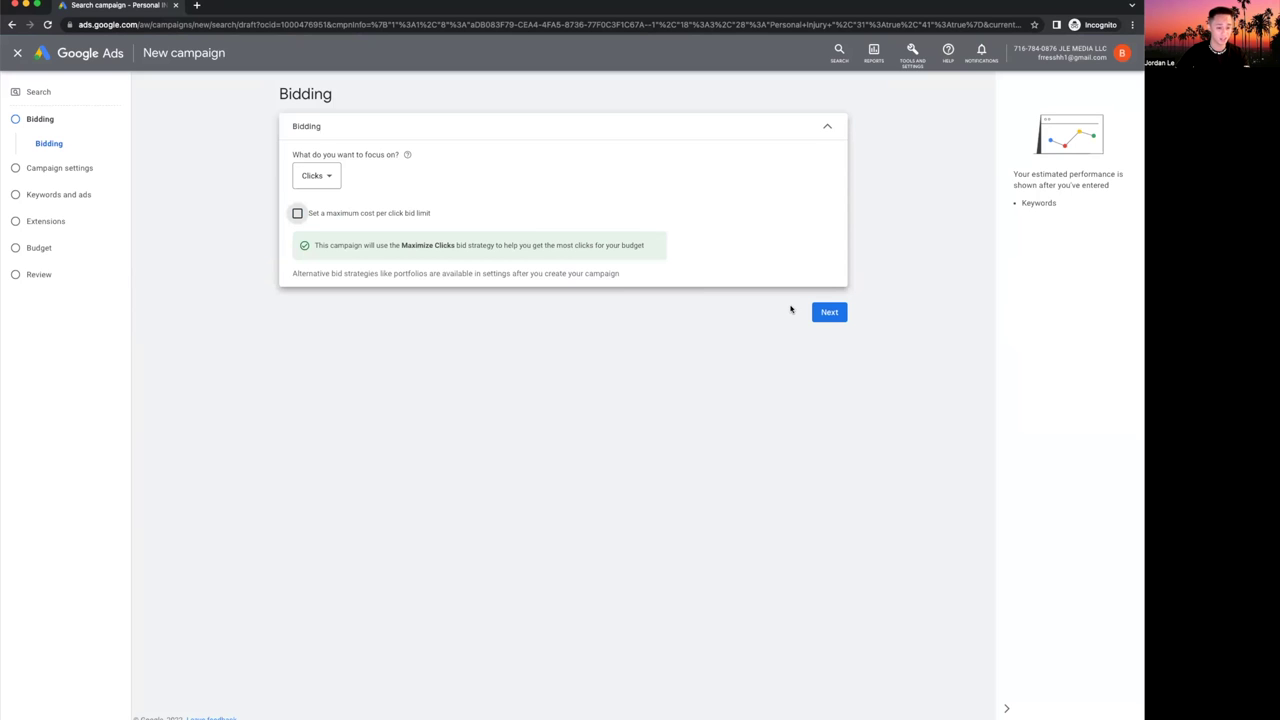
click(824, 313)
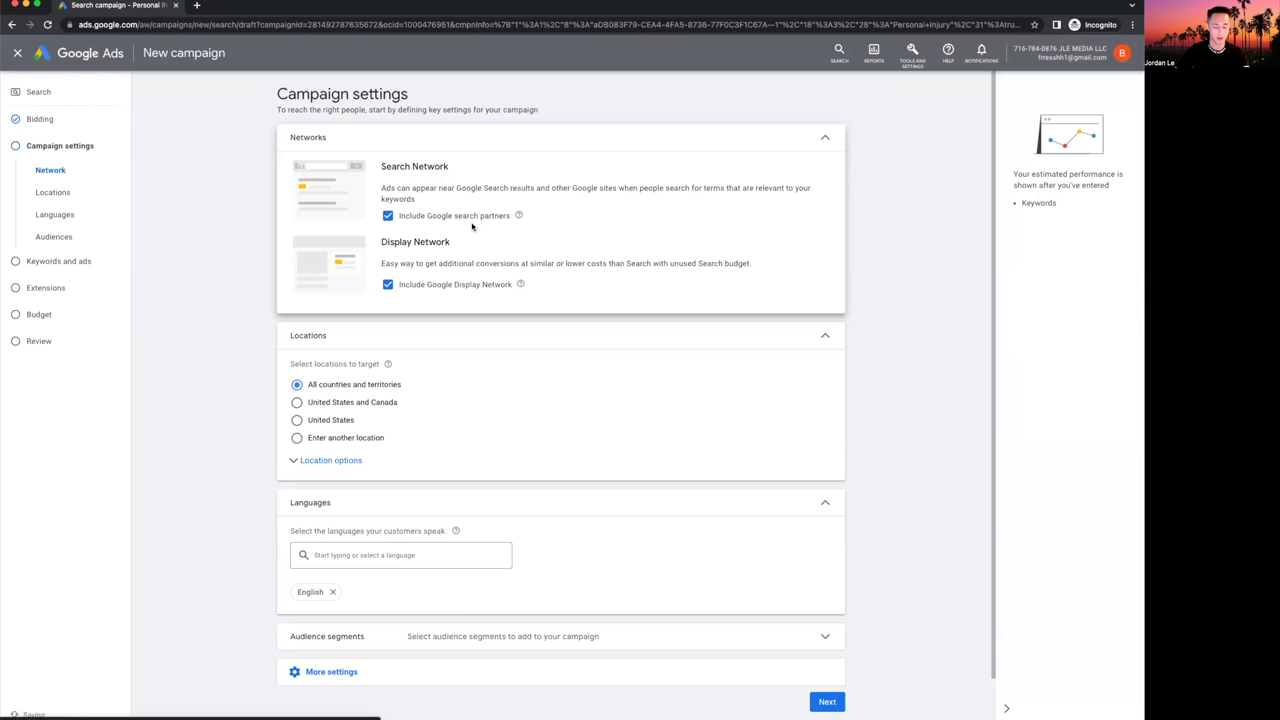
Untick Google Display Network and Google search partners so only Google Search remains.
click(388, 286)
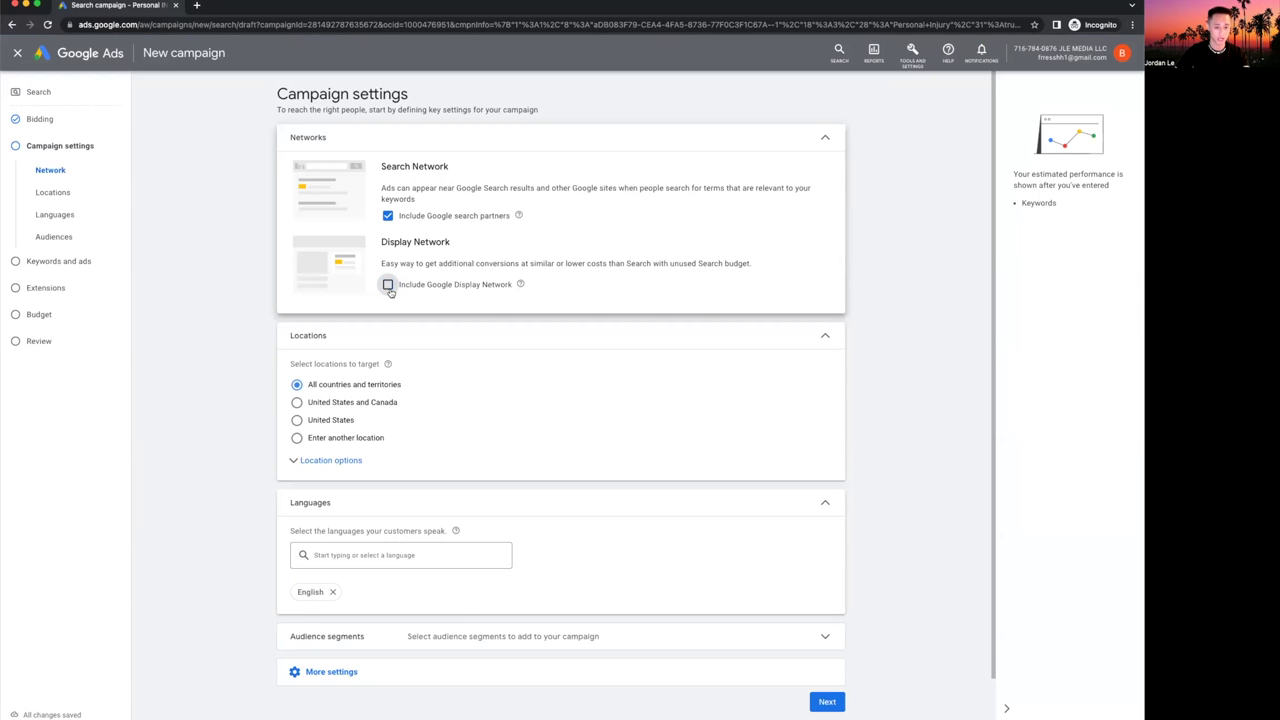
click(388, 217)
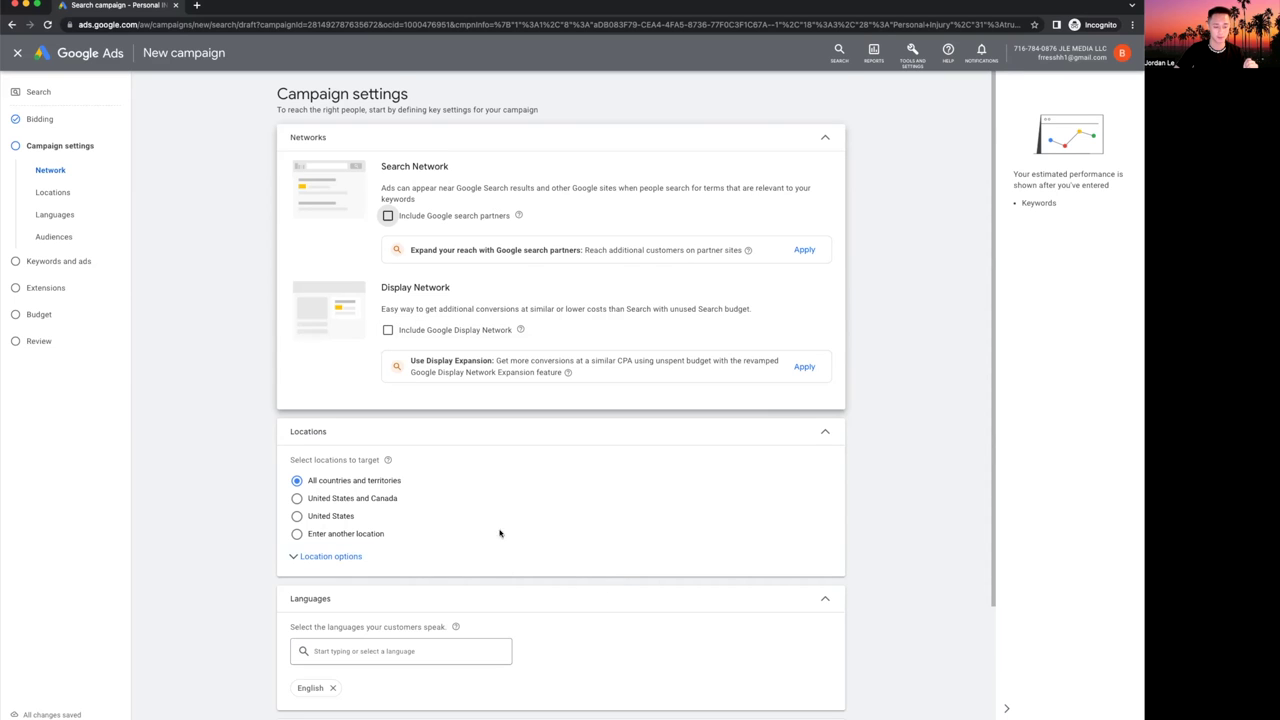
scroll(505, 526, down, 1)
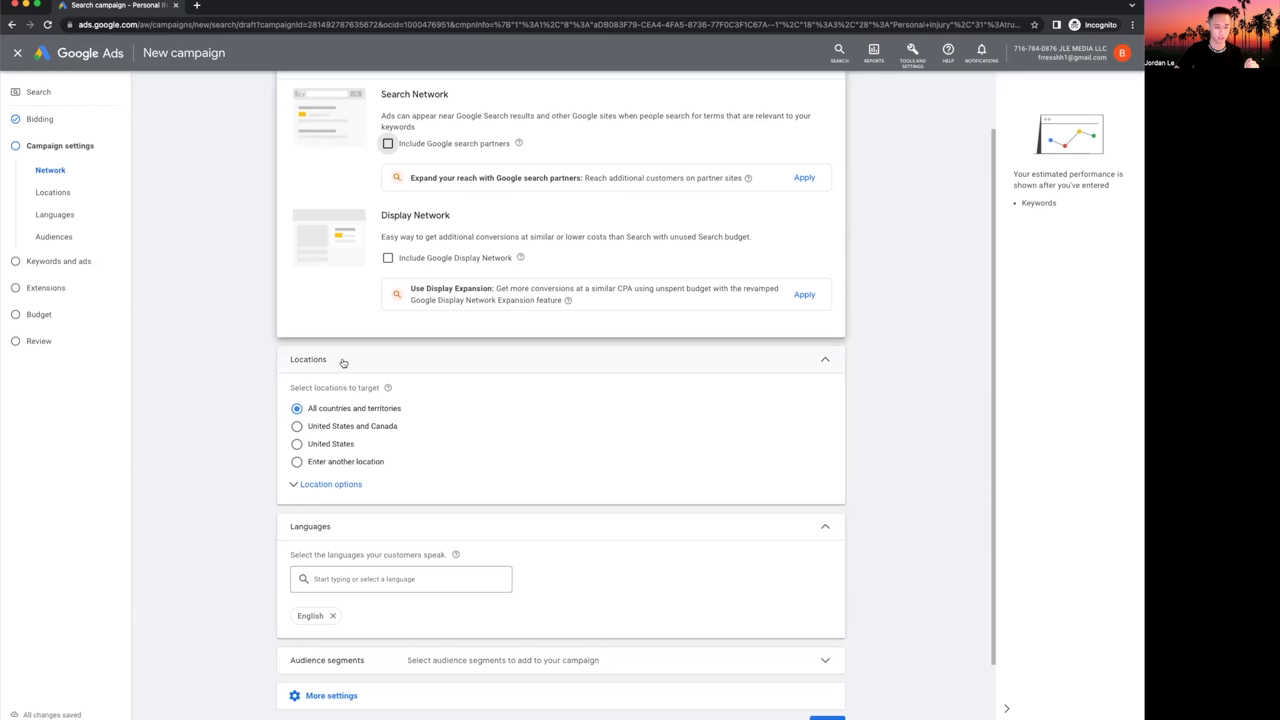
Set location targeting to Presence and open advanced search to enter another location.
click(345, 486)
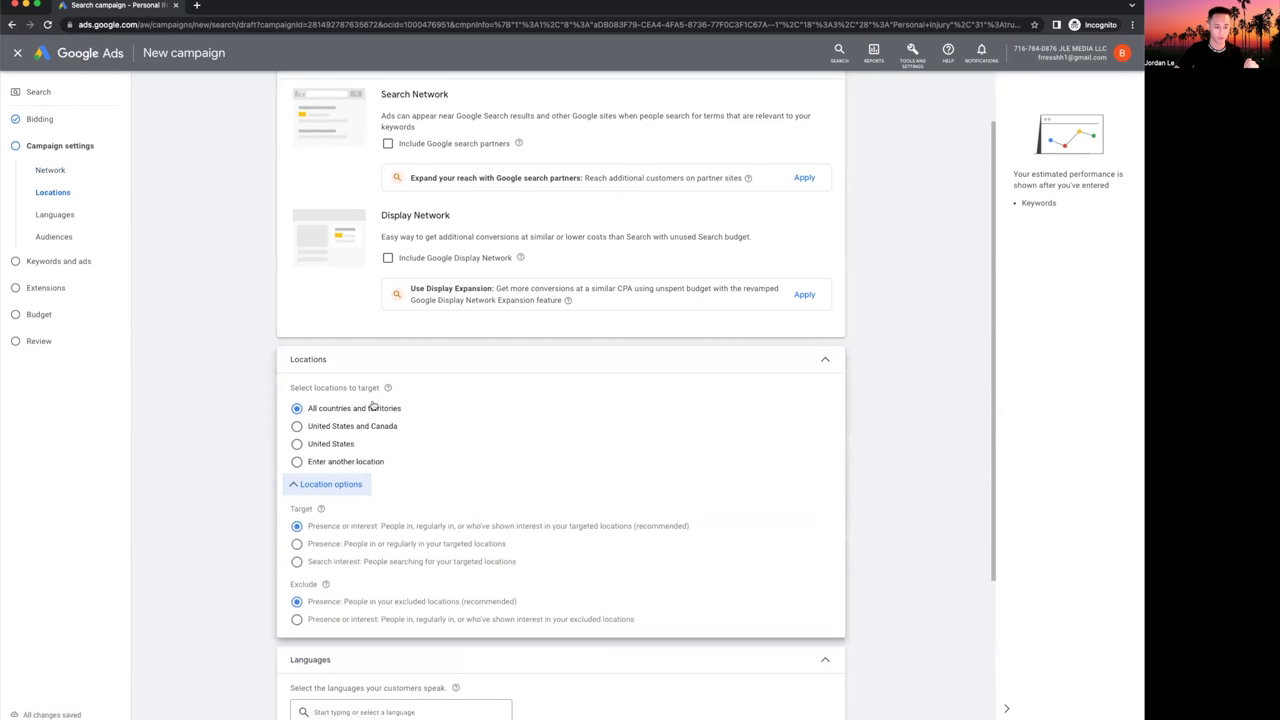
click(486, 546)
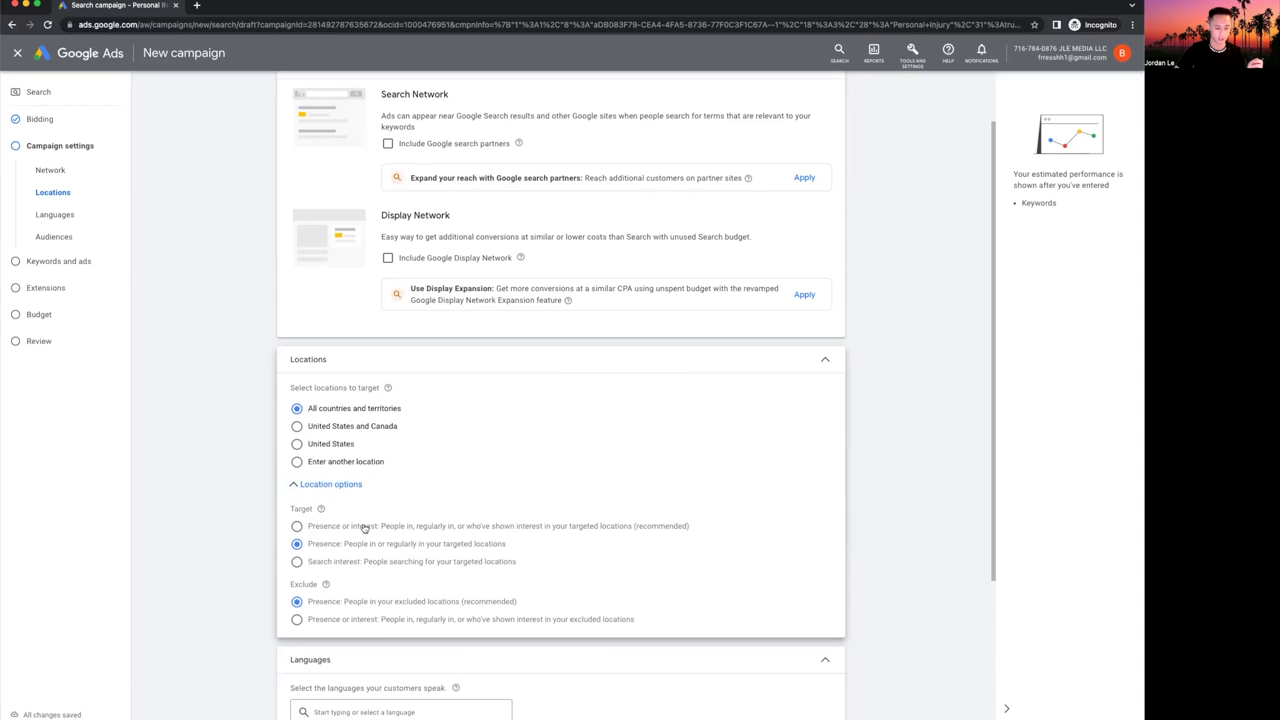
click(341, 489)
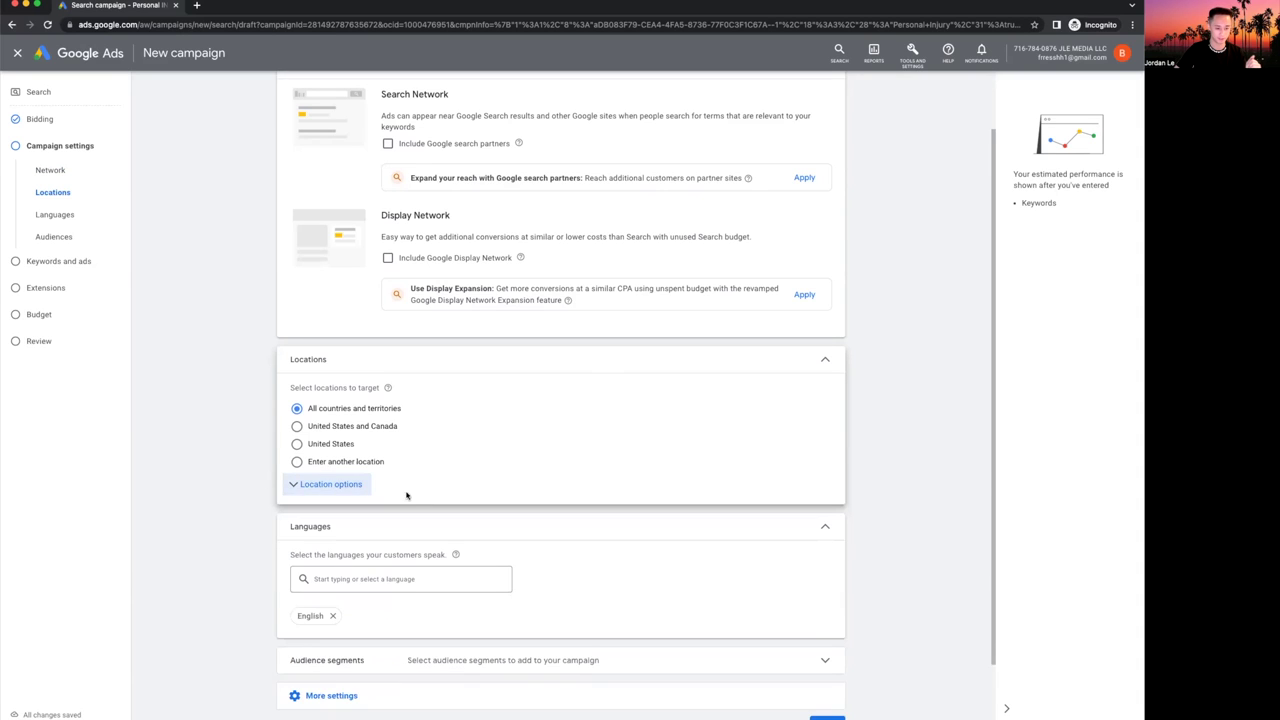
click(364, 464)
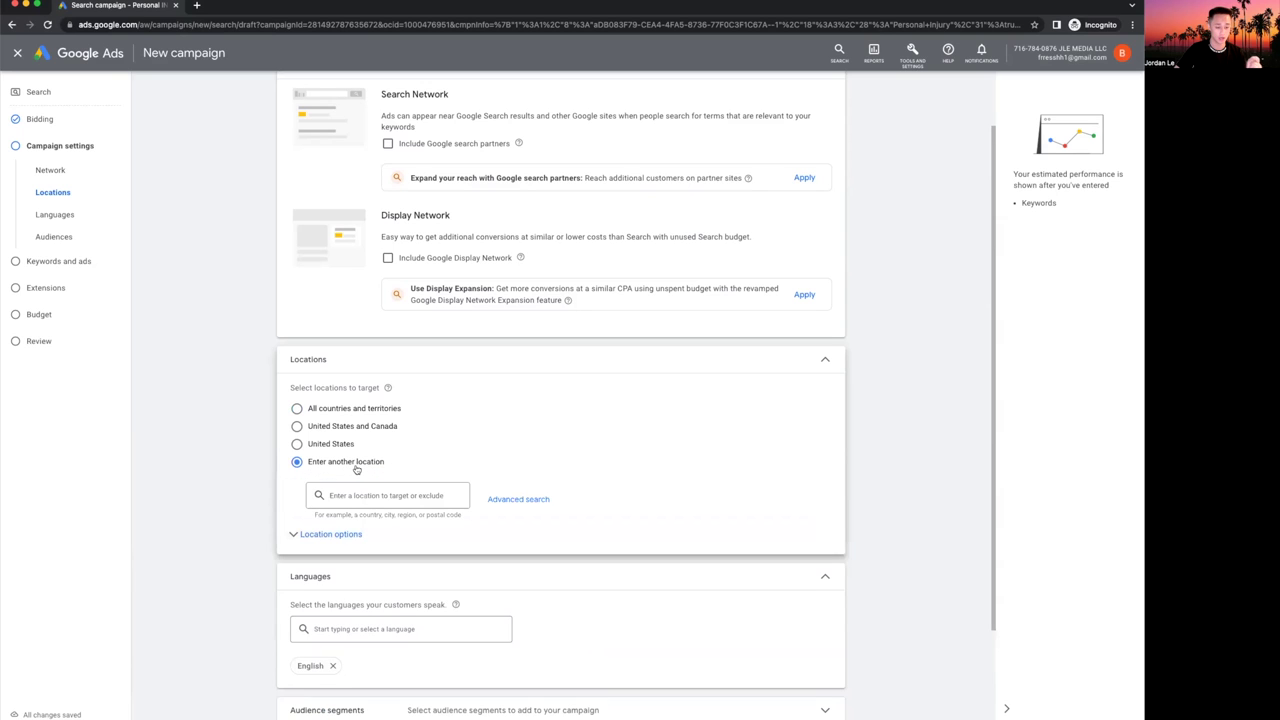
click(519, 500)
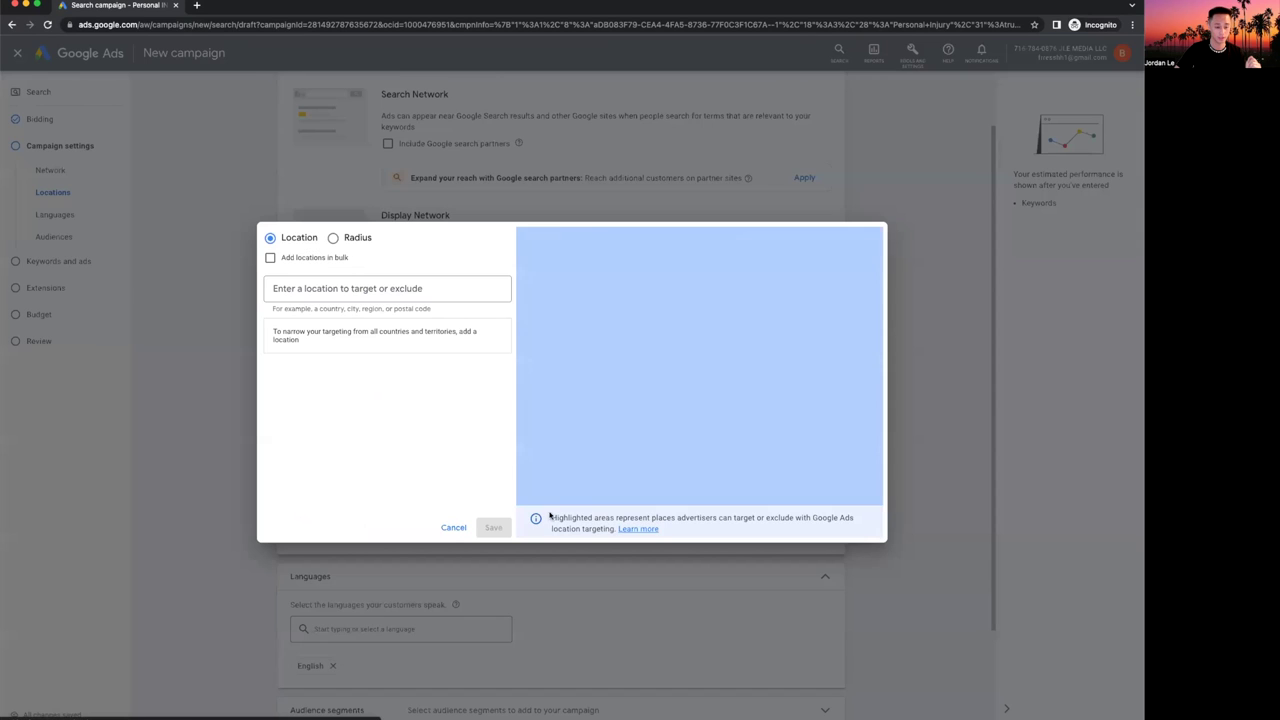
Target Los Angeles as a location, then remove it again.
click(382, 290)
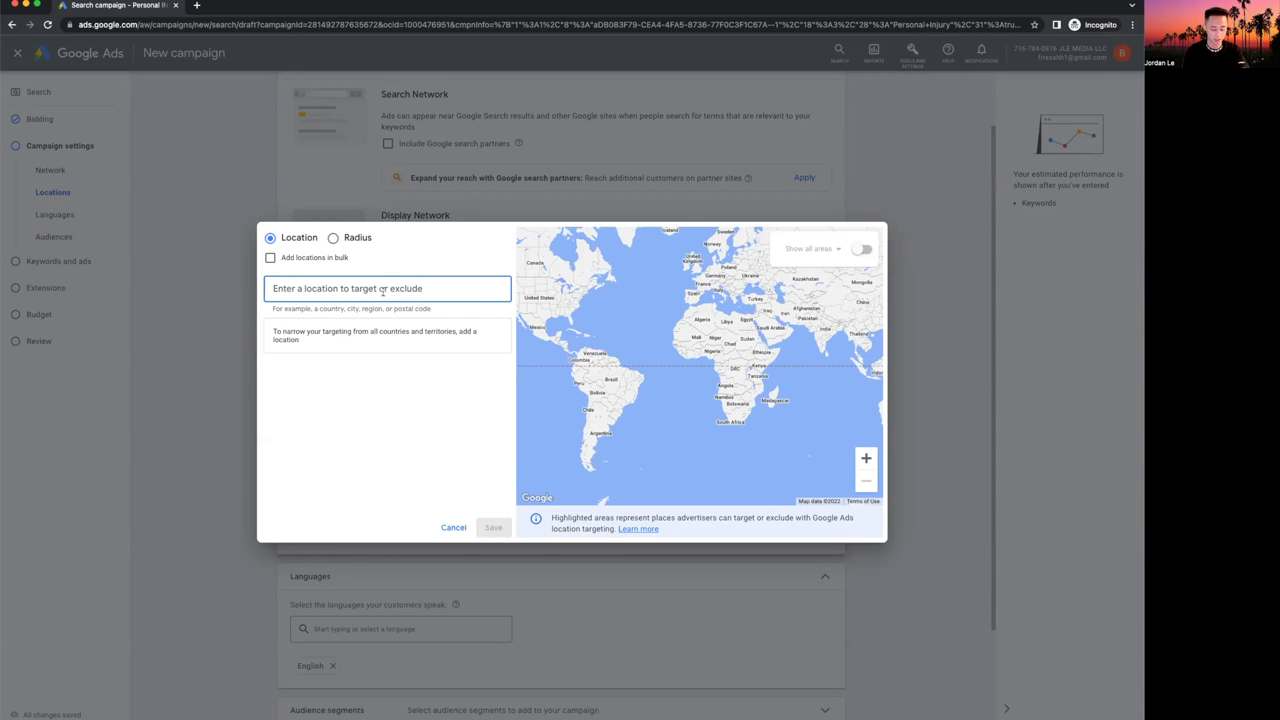
text(los angeles)
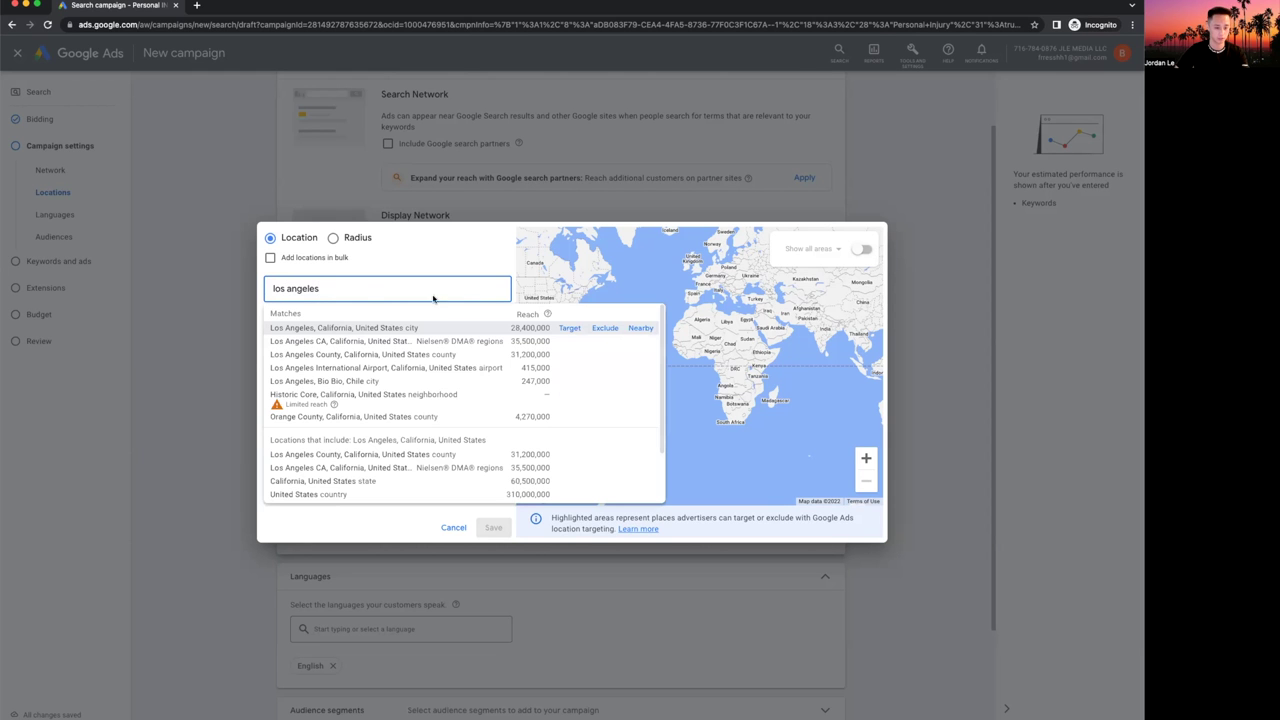
click(574, 330)
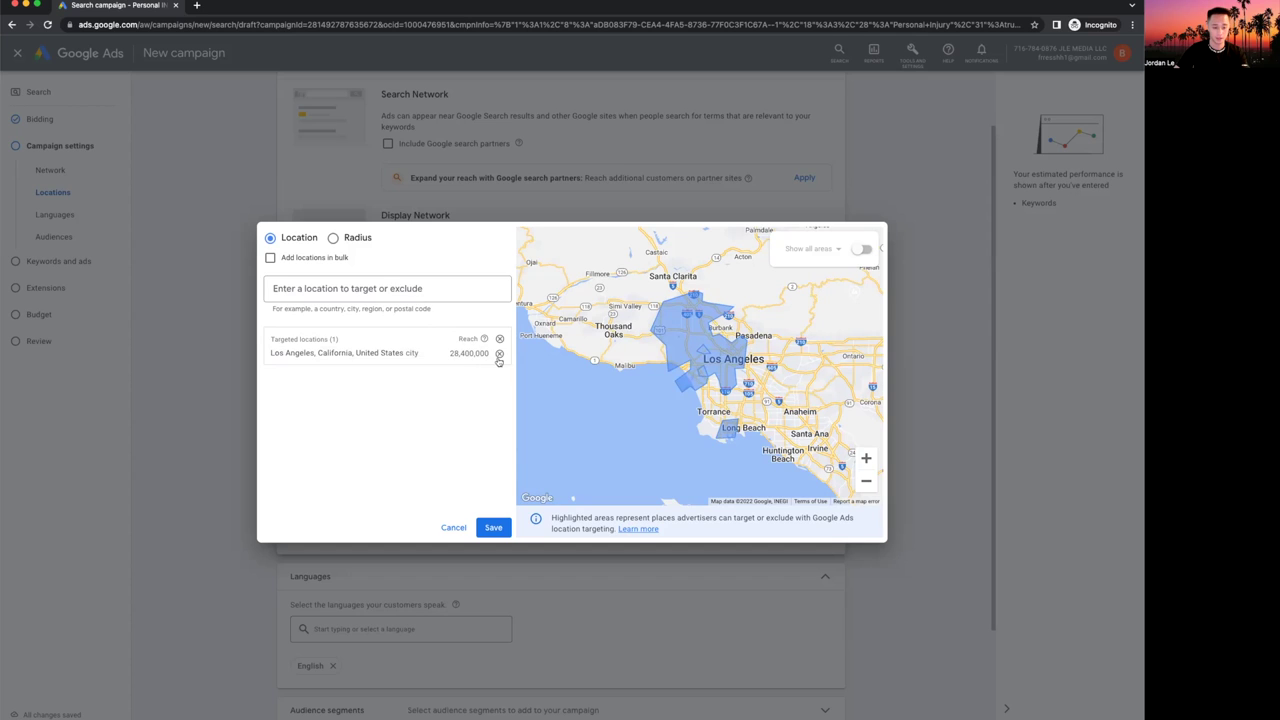
click(500, 355)
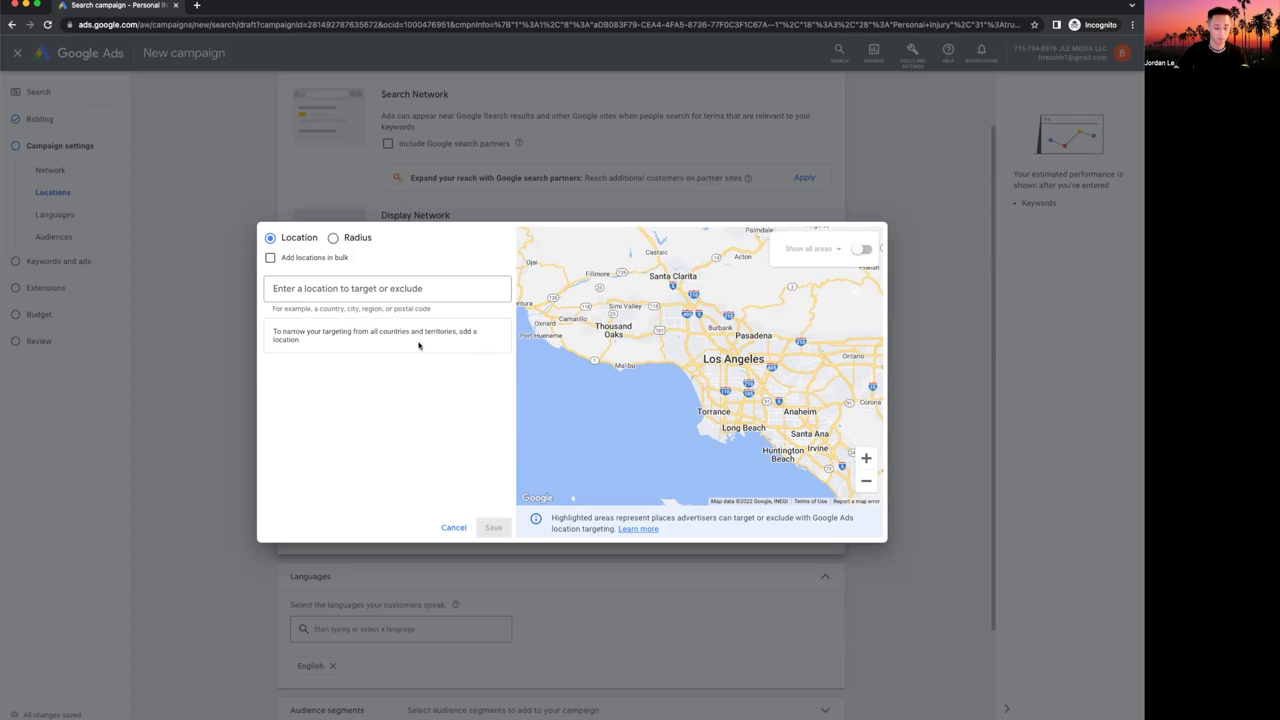
Target a 15 mi radius around Anaheim, CA and save the locations.
click(333, 288)
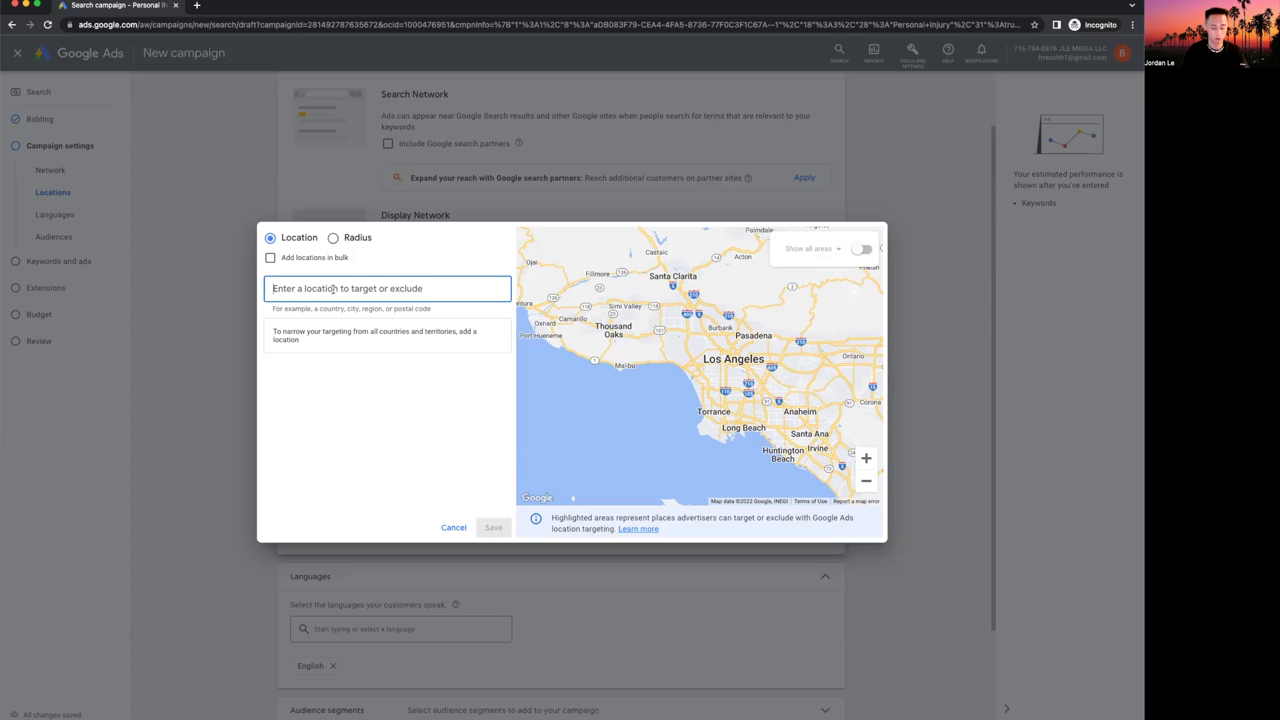
click(338, 240)
click(354, 289)
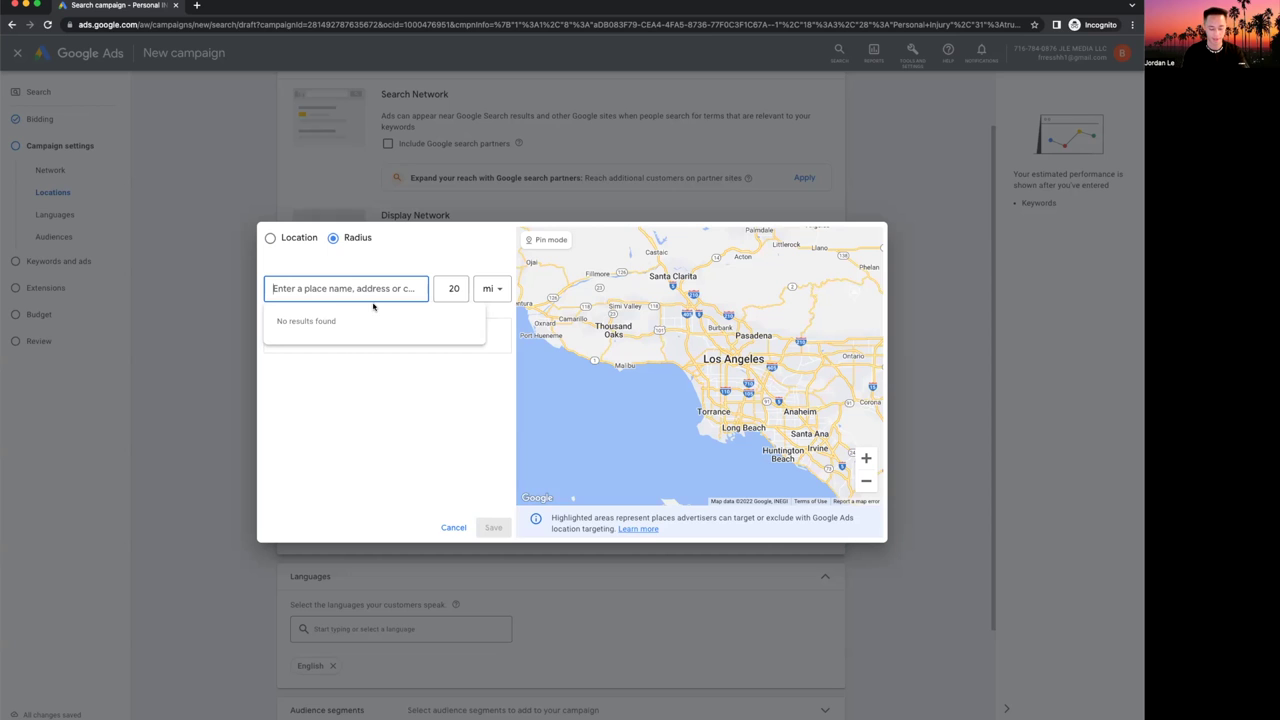
text(anaheim)
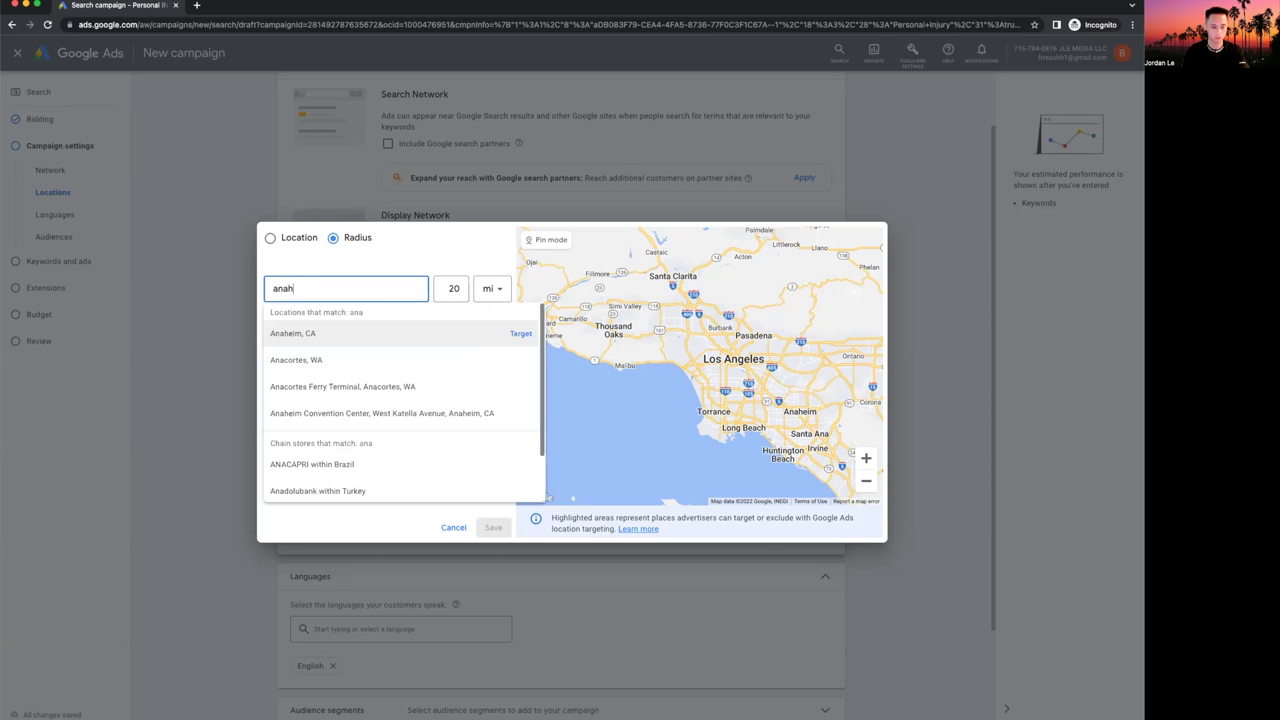
double_click(454, 288)
text(15)
click(366, 291)
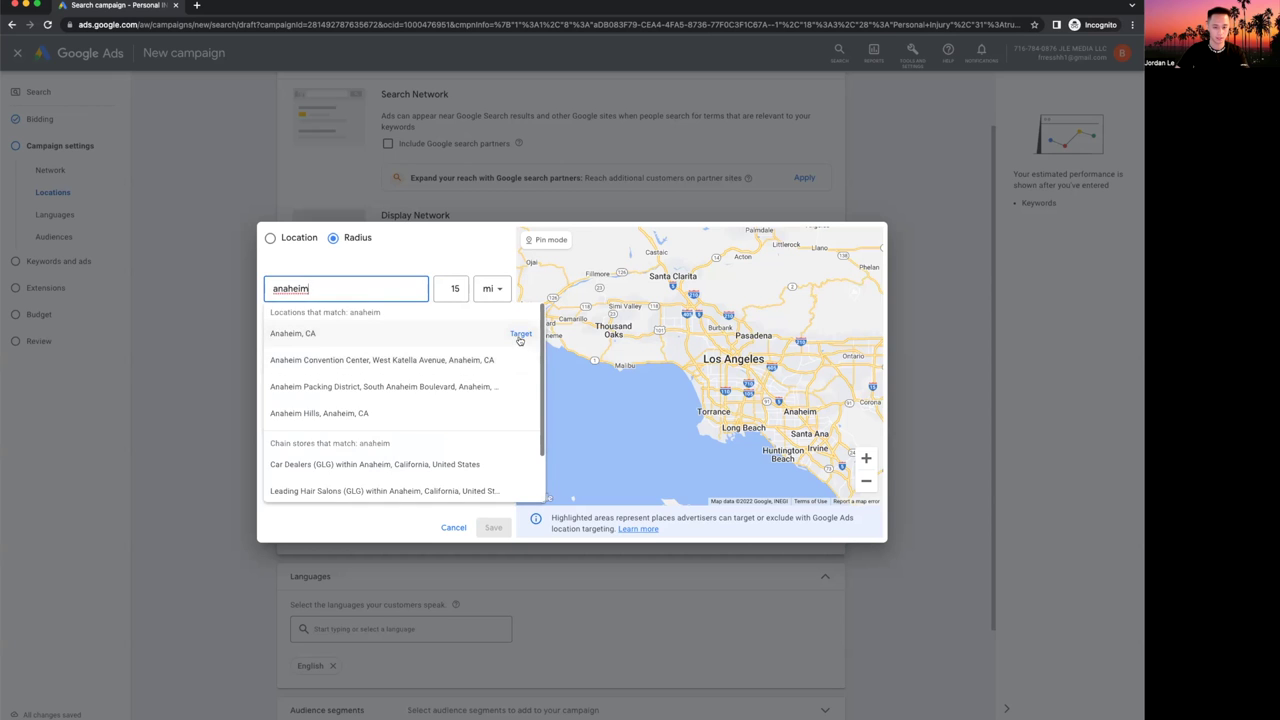
click(520, 334)
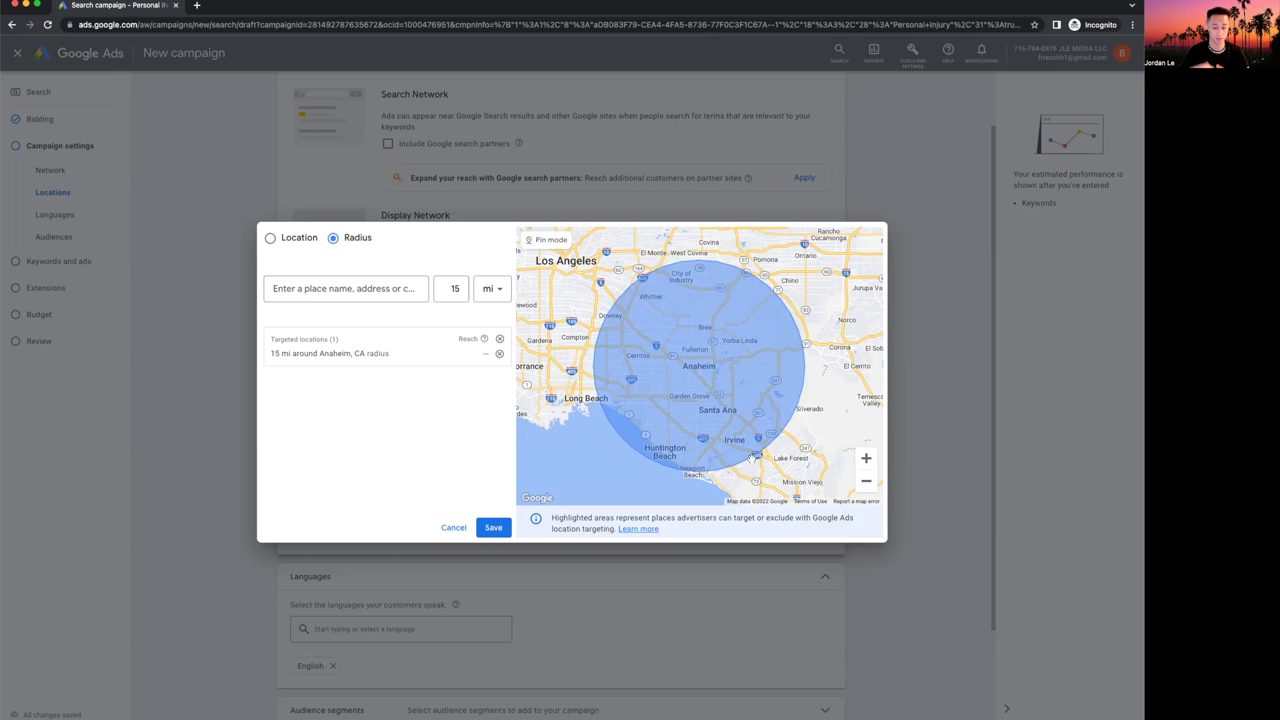
double_click(452, 289)
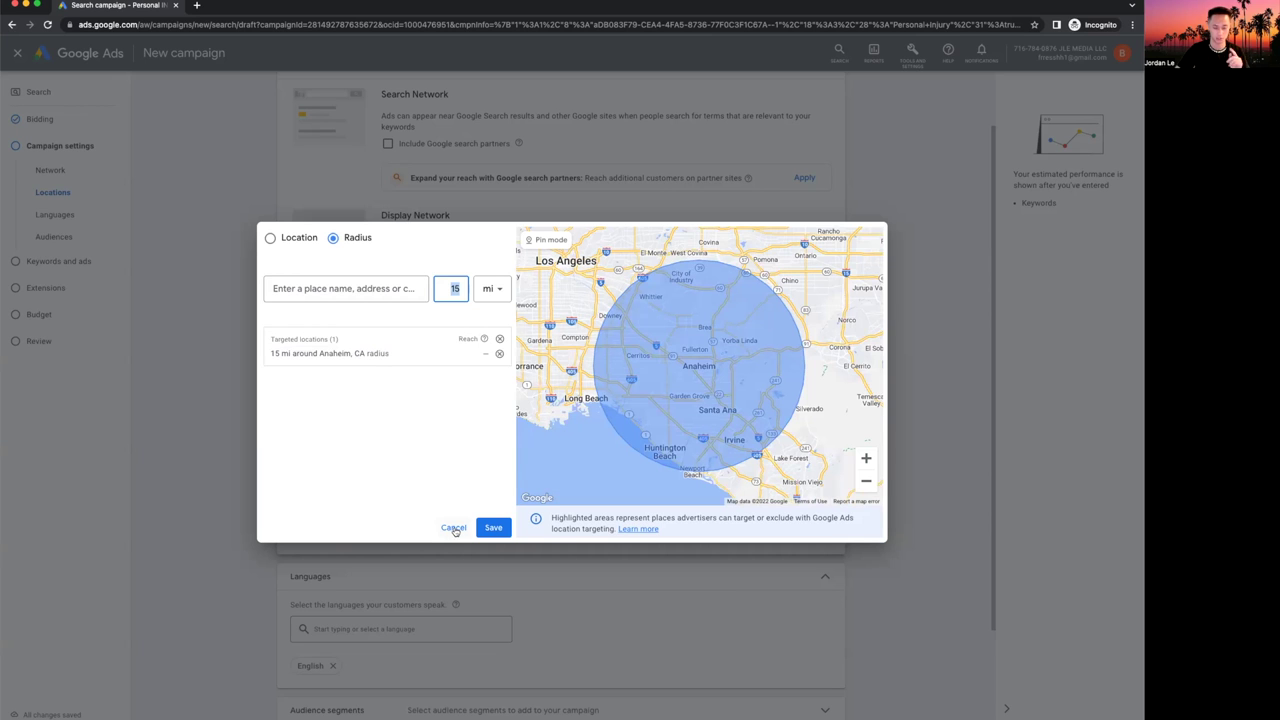
click(493, 528)
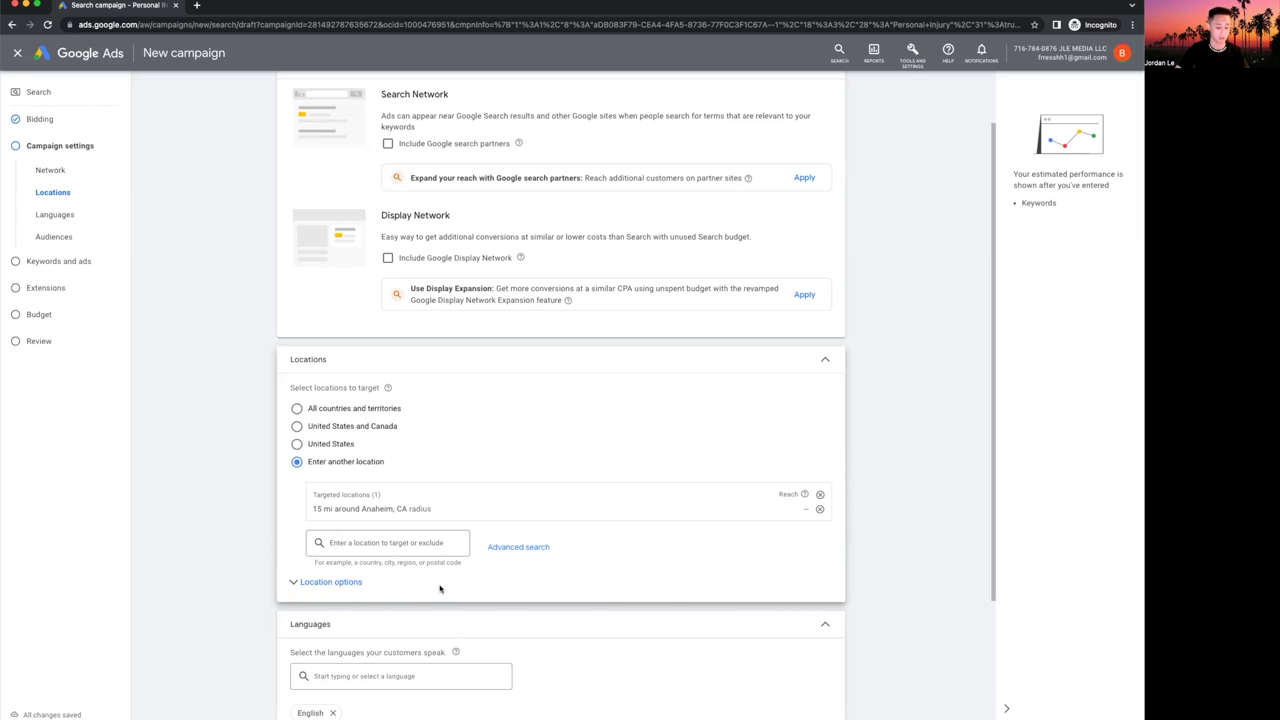
In Location options, try Presence, then leave Target on Presence or interest.
click(352, 582)
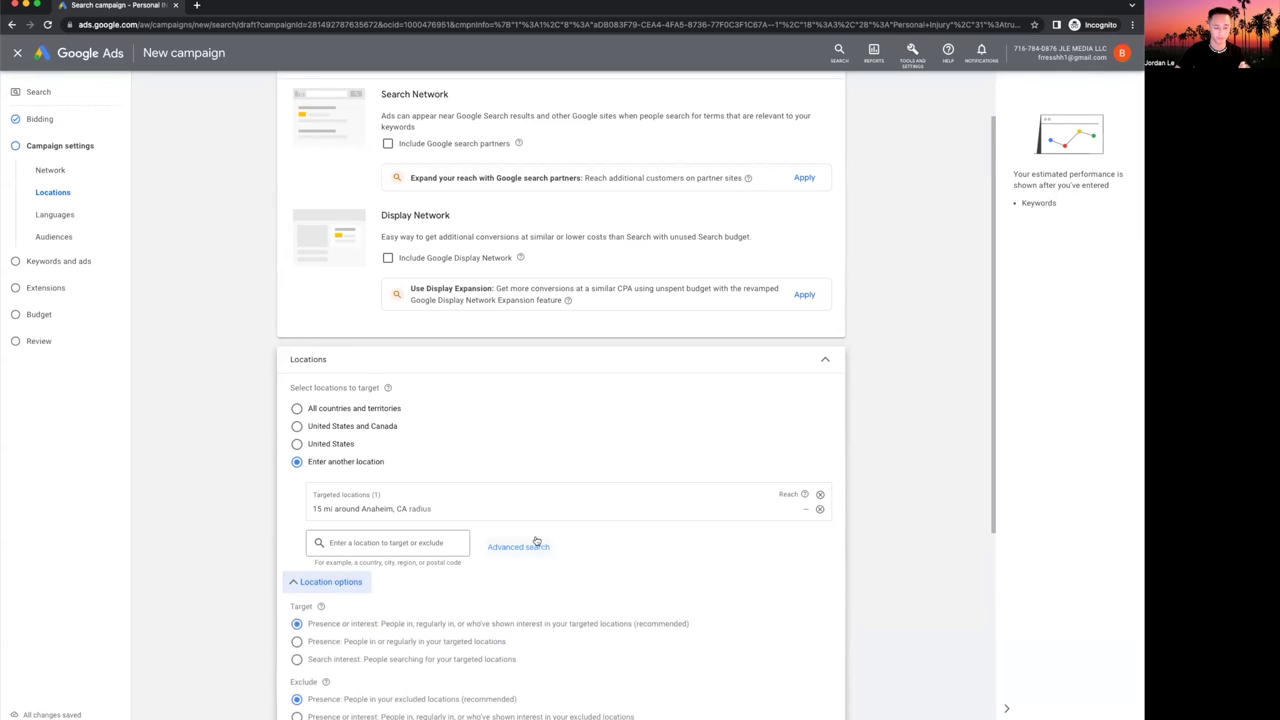
scroll(530, 543, down, 1)
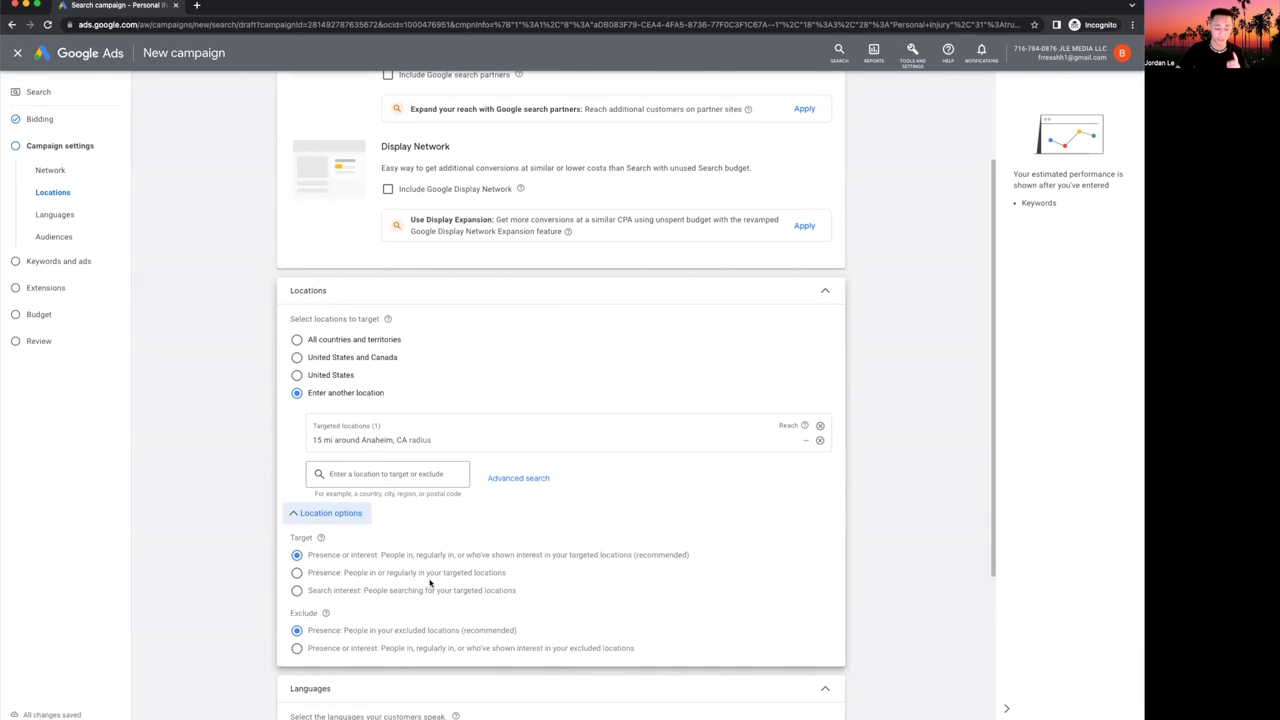
click(345, 515)
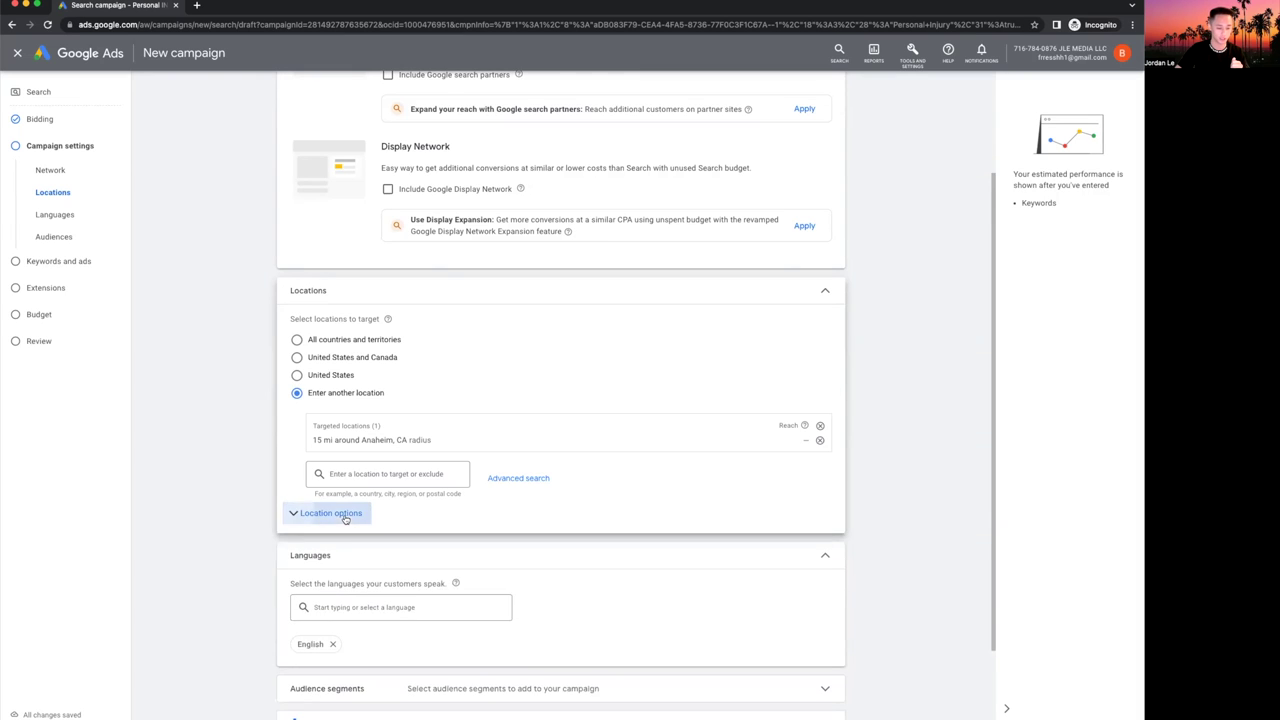
click(345, 515)
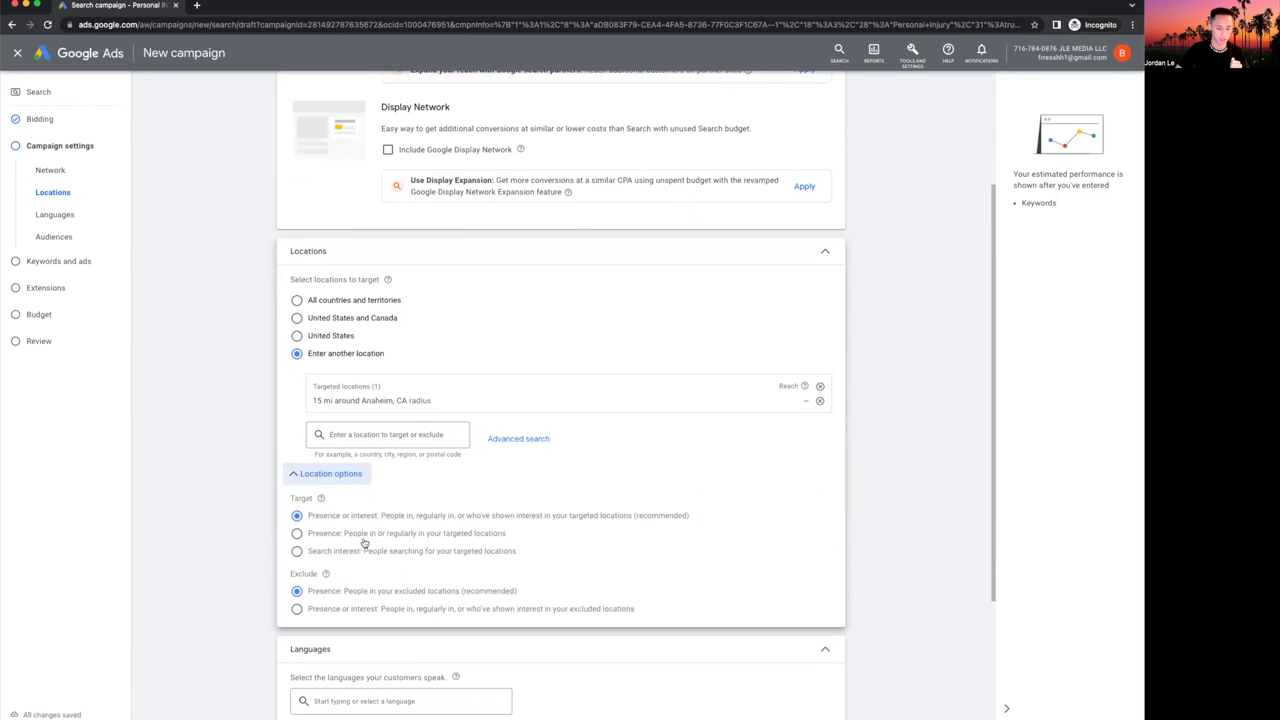
click(350, 535)
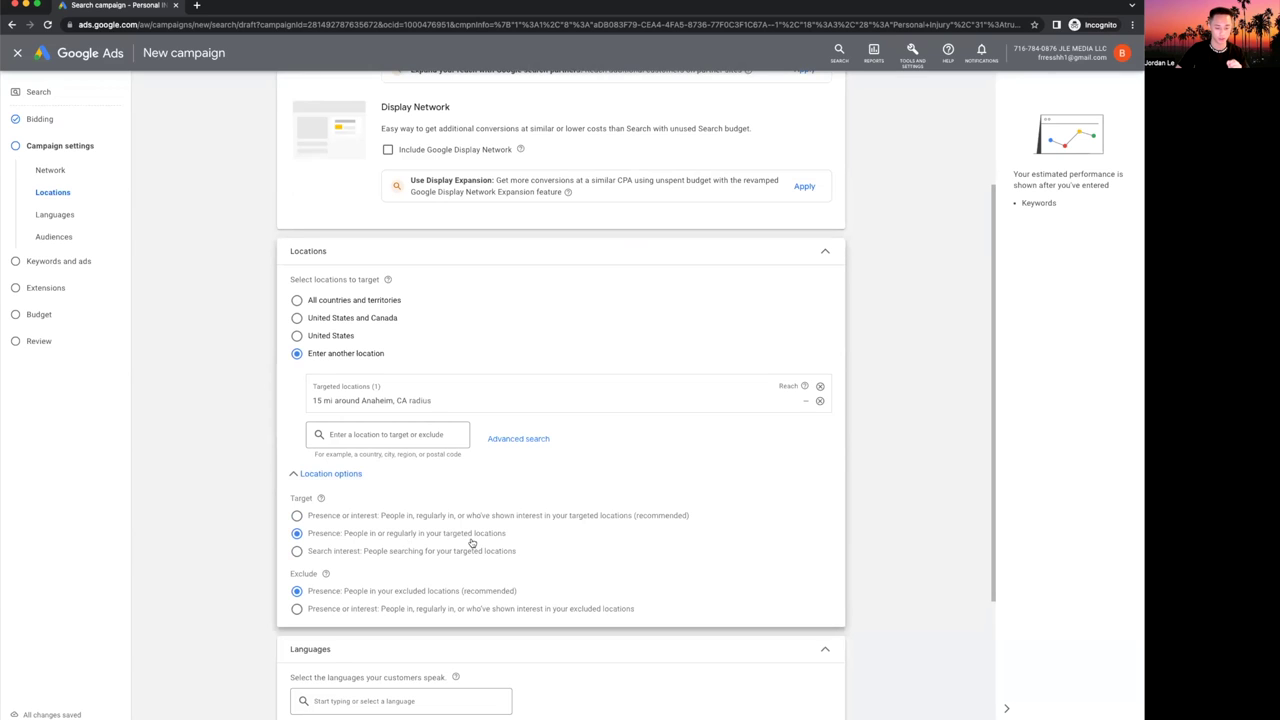
click(367, 518)
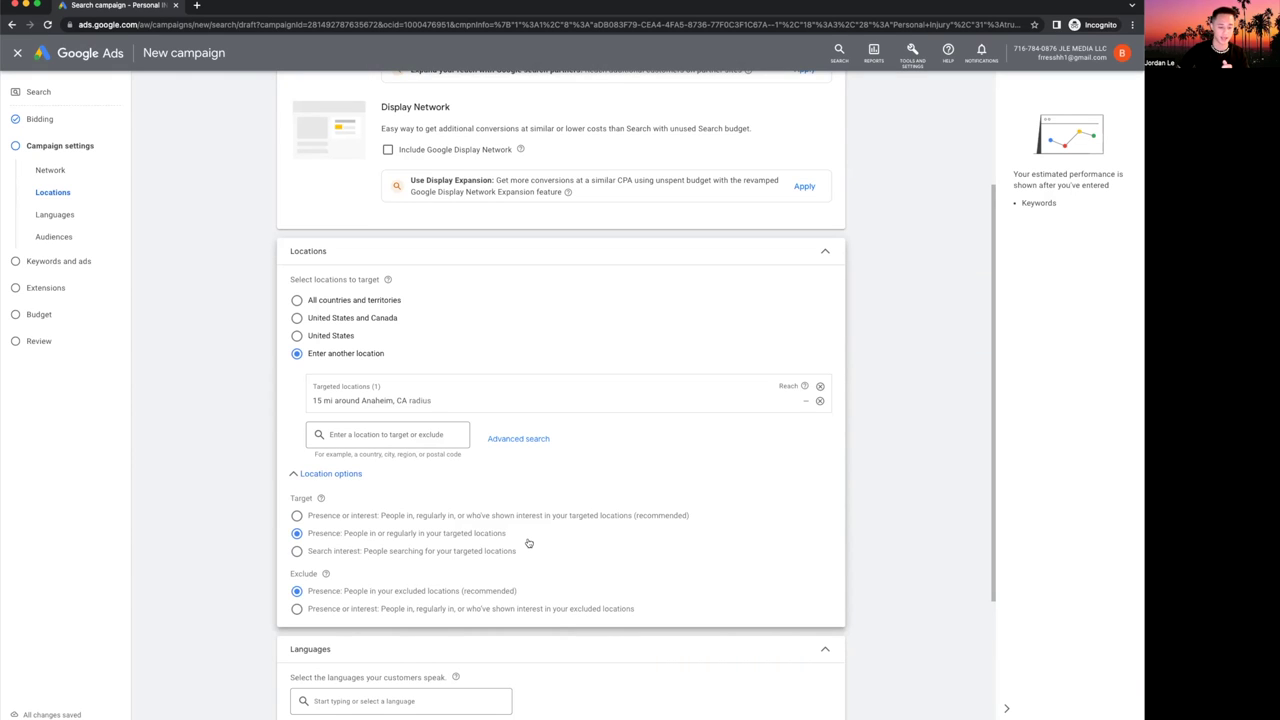
click(469, 518)
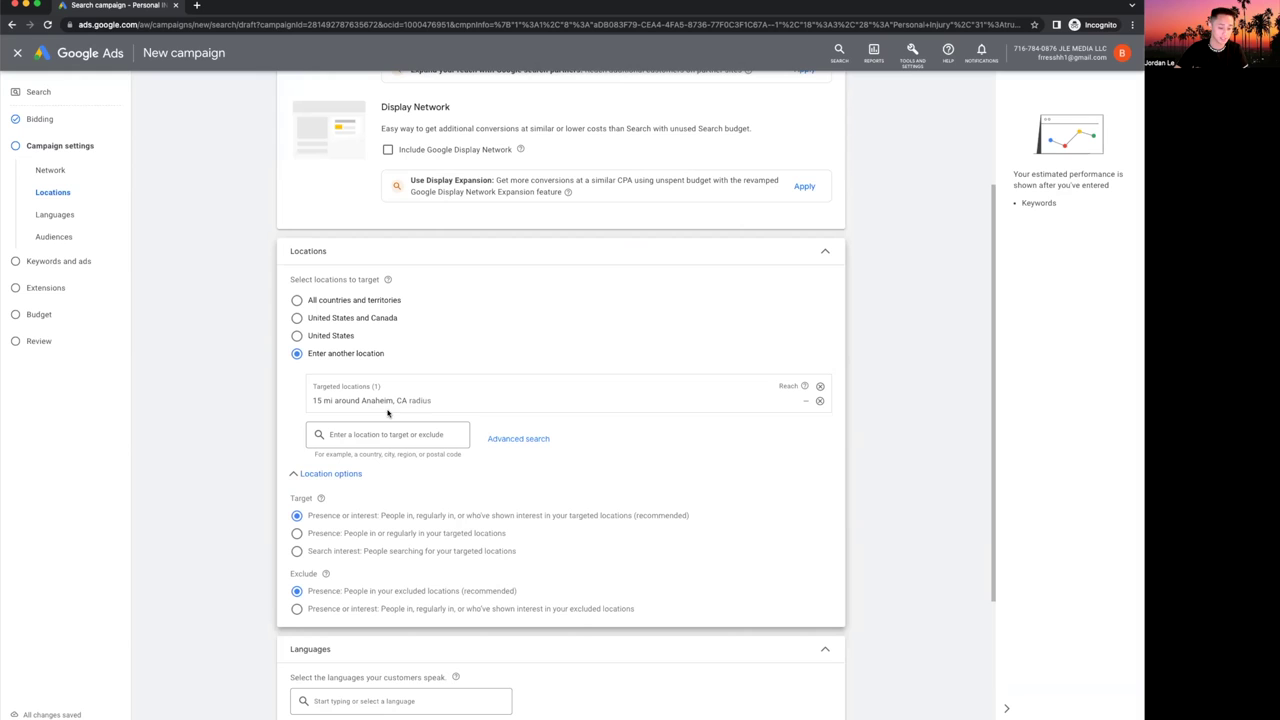
Set Target to Presence and Exclude to Presence or interest.
click(378, 538)
scroll(280, 580, down, 1)
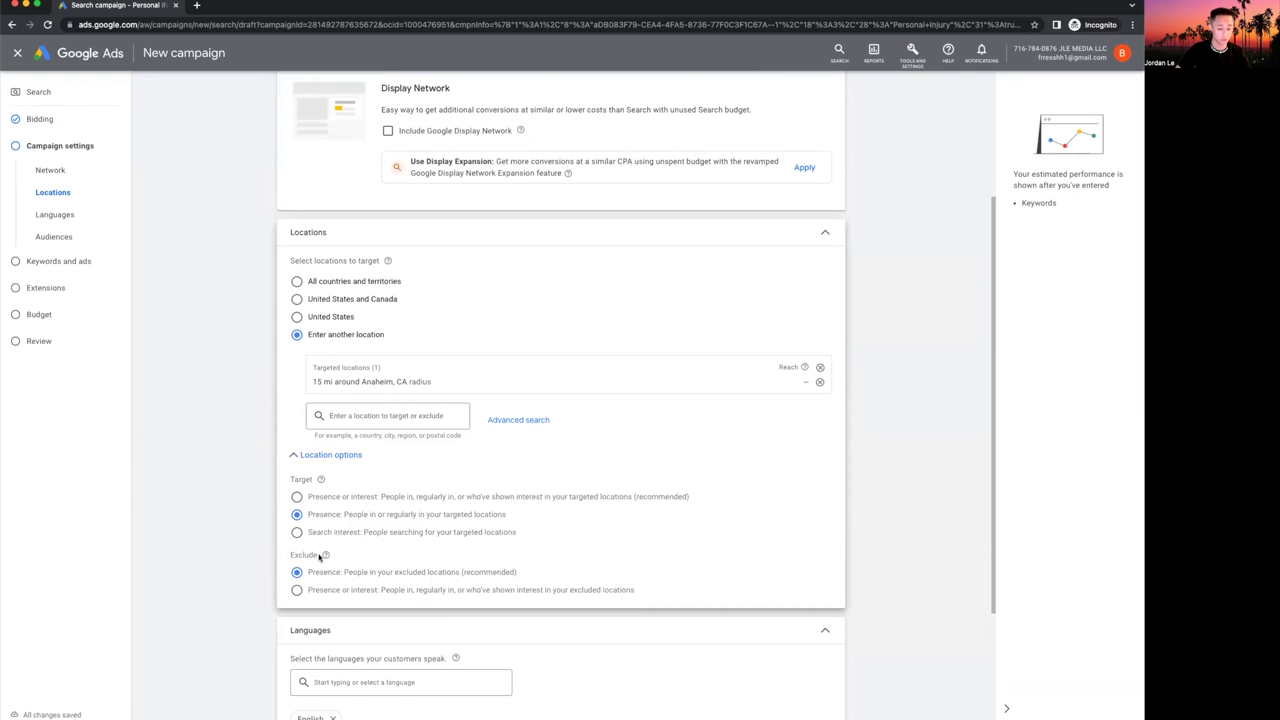
click(445, 595)
scroll(665, 530, down, 3)
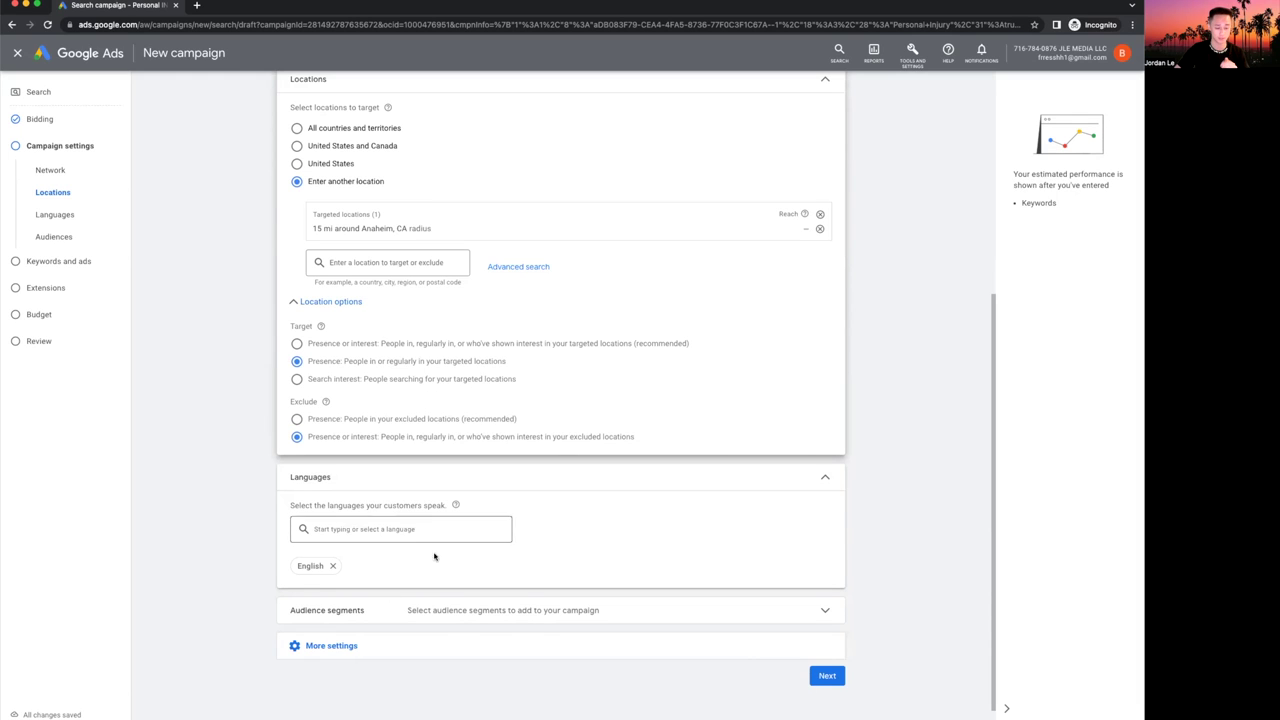
Keep ad rotation on Optimize: Prefer best performing ads and reveal the remaining settings.
click(388, 658)
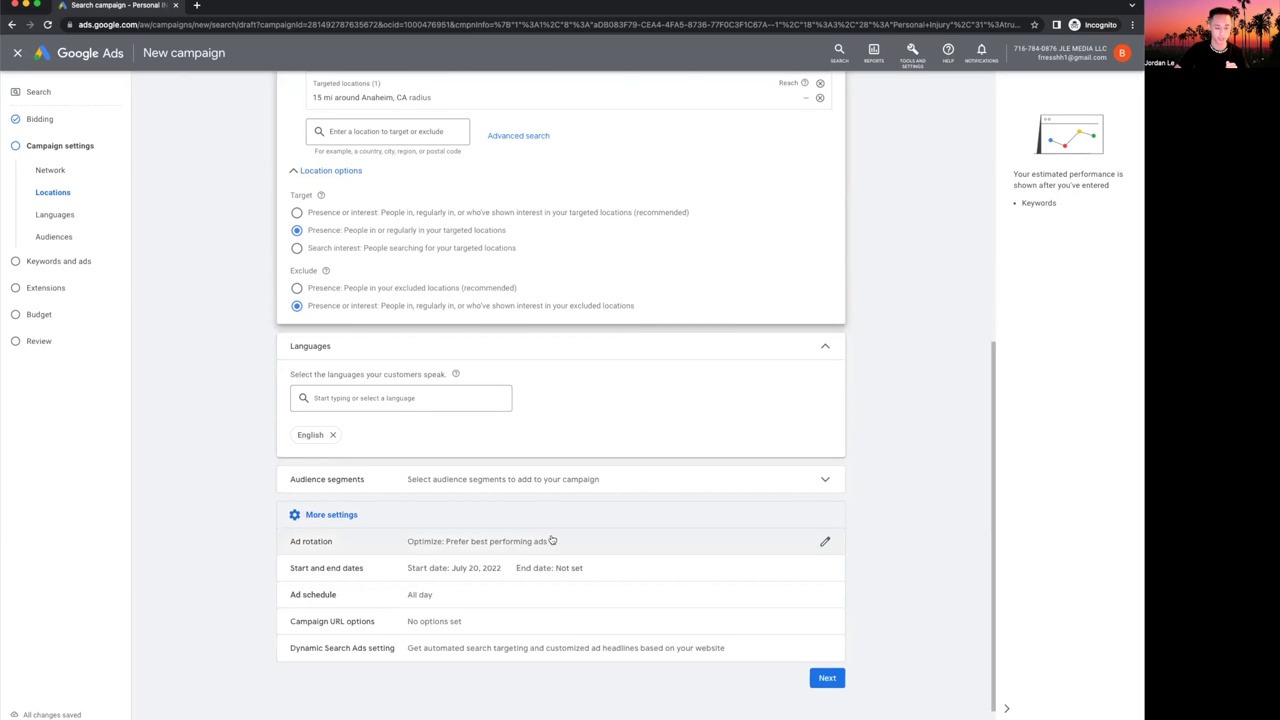
click(826, 544)
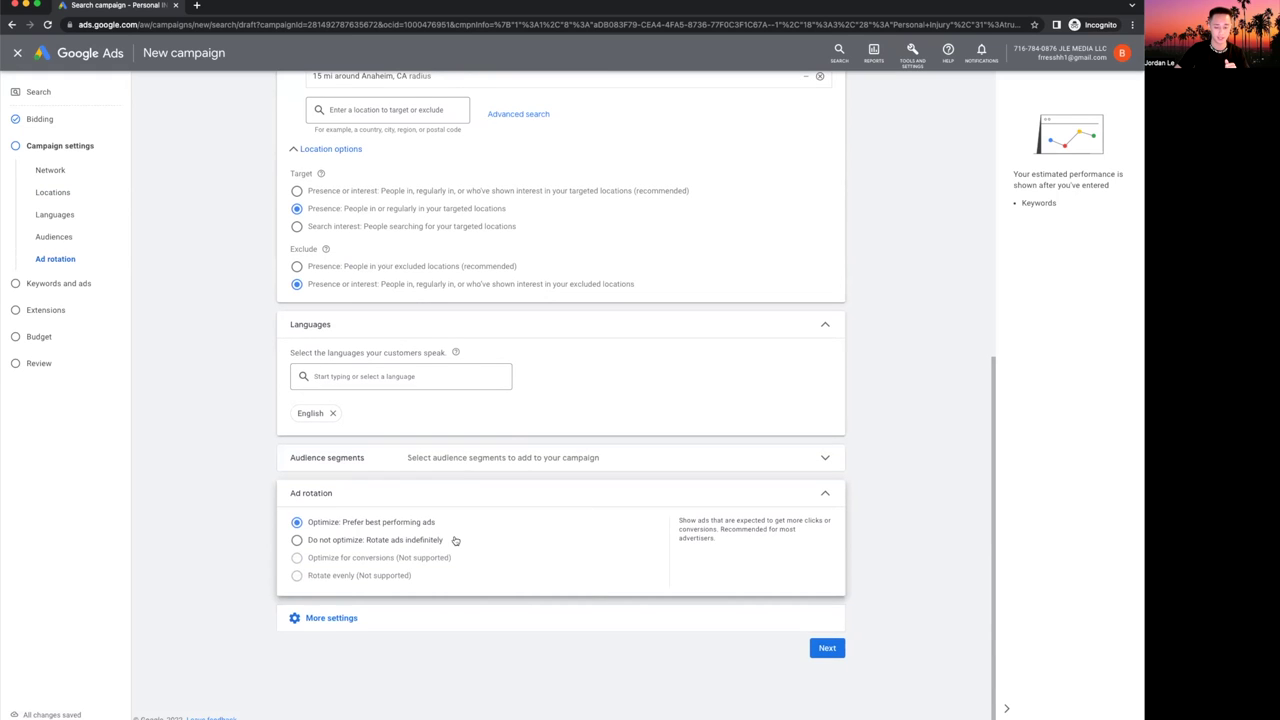
click(422, 541)
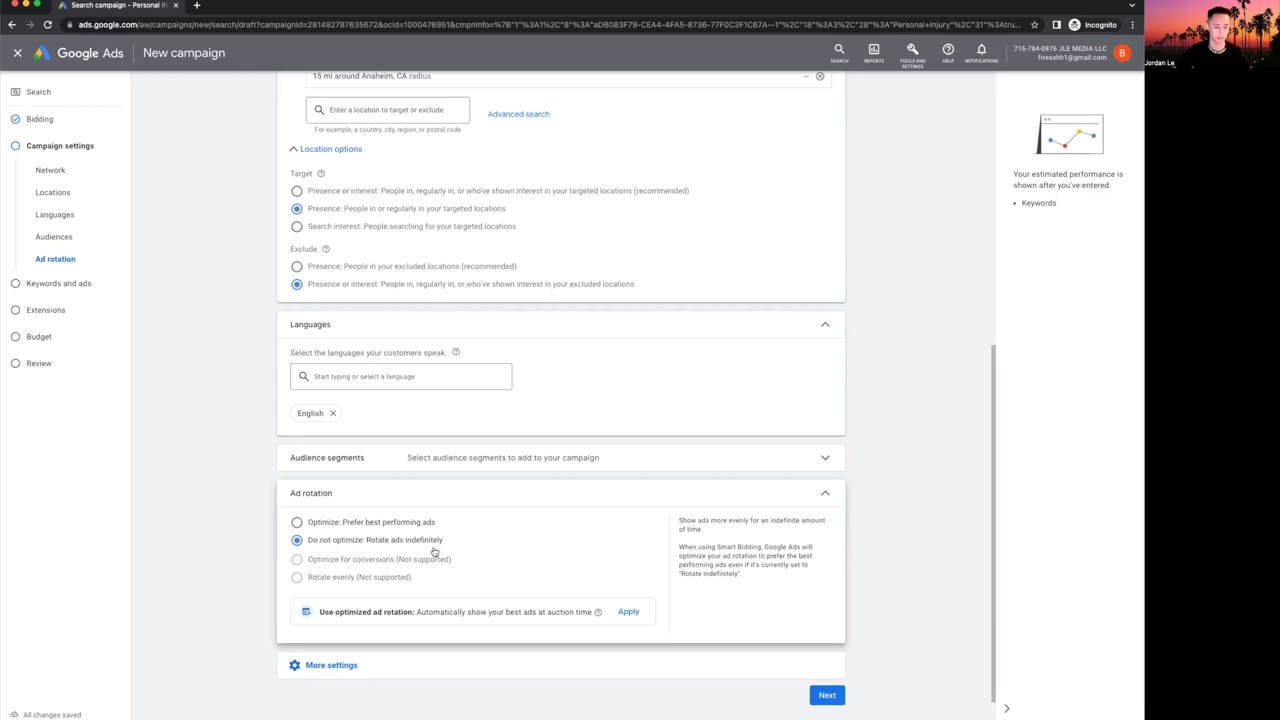
click(406, 522)
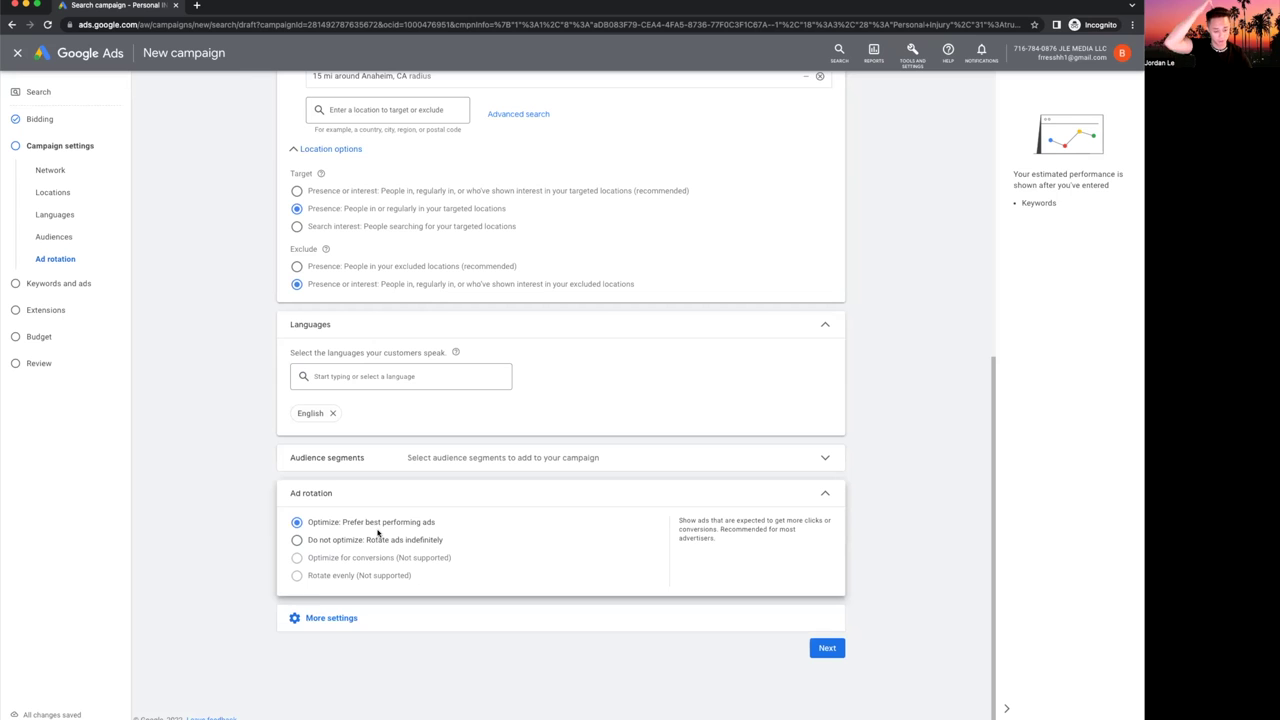
click(372, 617)
scroll(479, 559, down, 2)
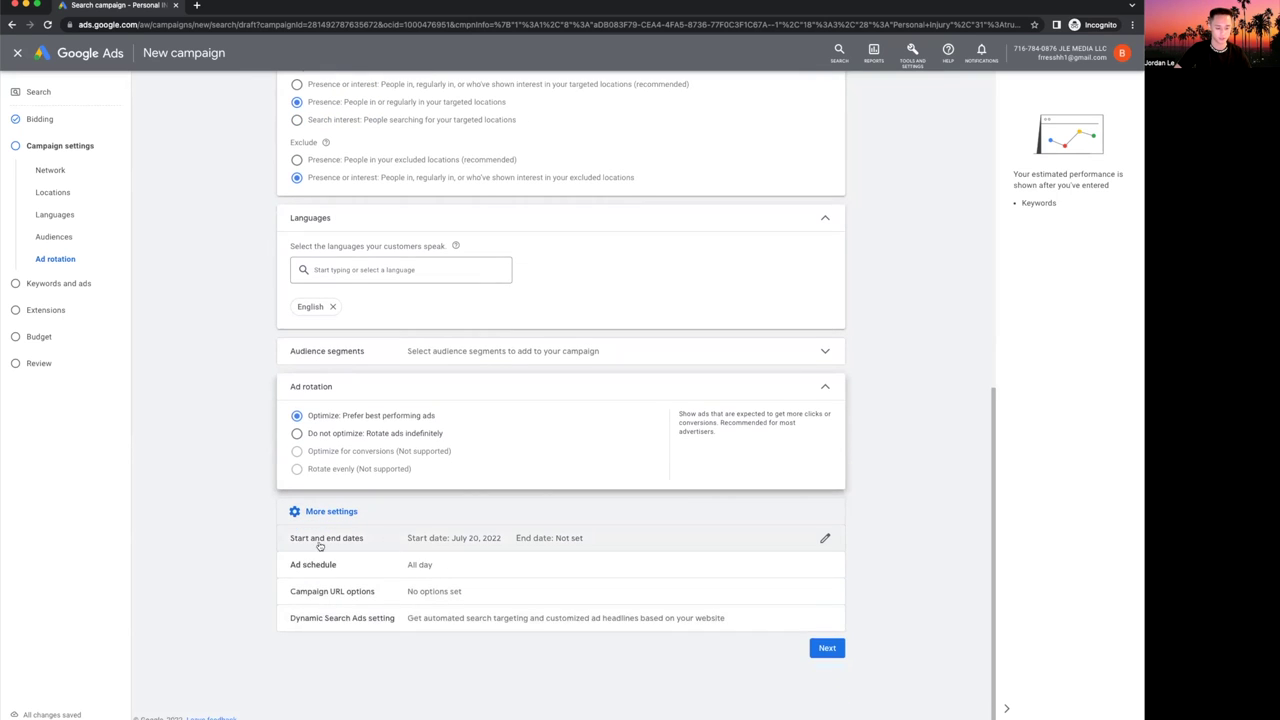
Schedule the ads to run Mondays–Fridays from 08:00 to 16:00.
click(490, 564)
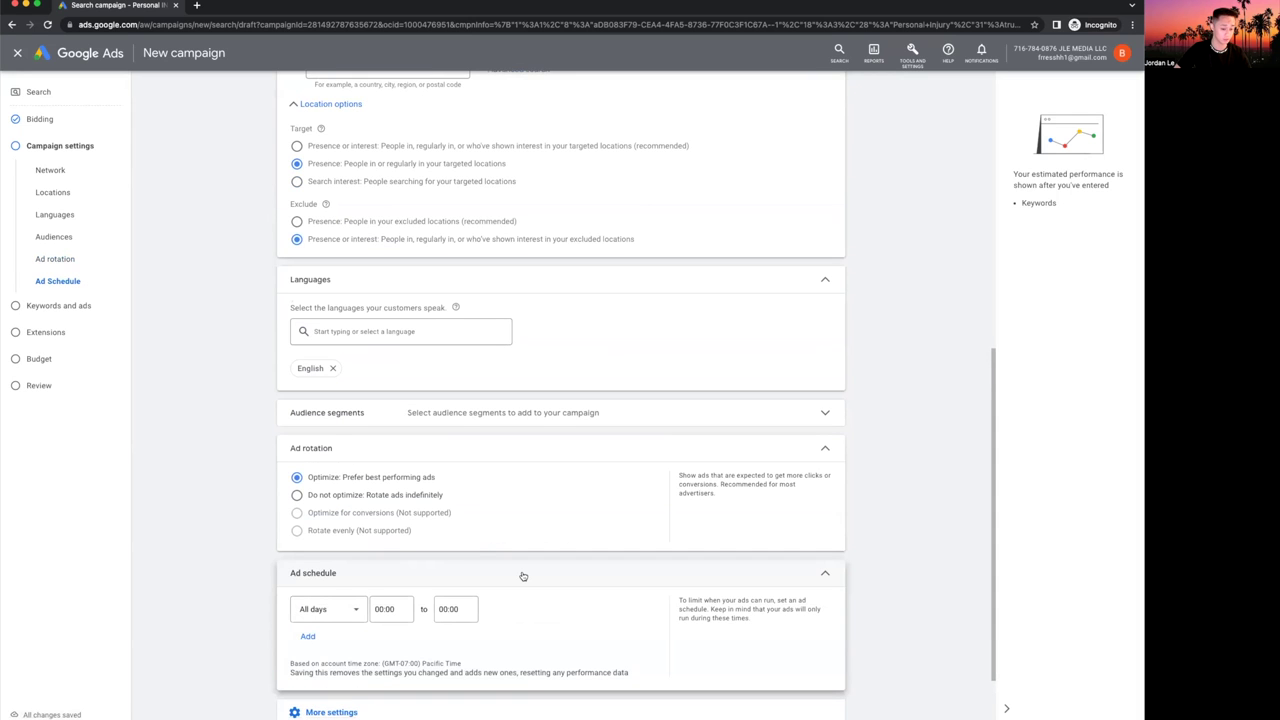
scroll(620, 577, down, 2)
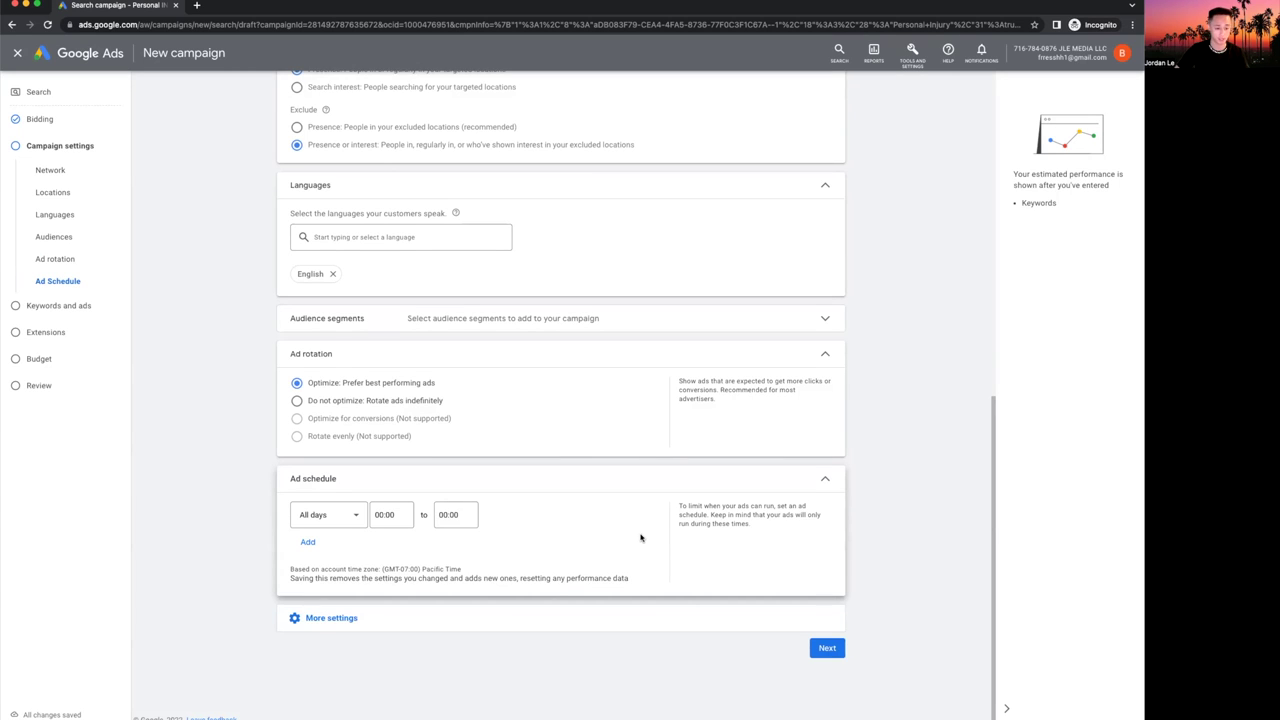
click(330, 522)
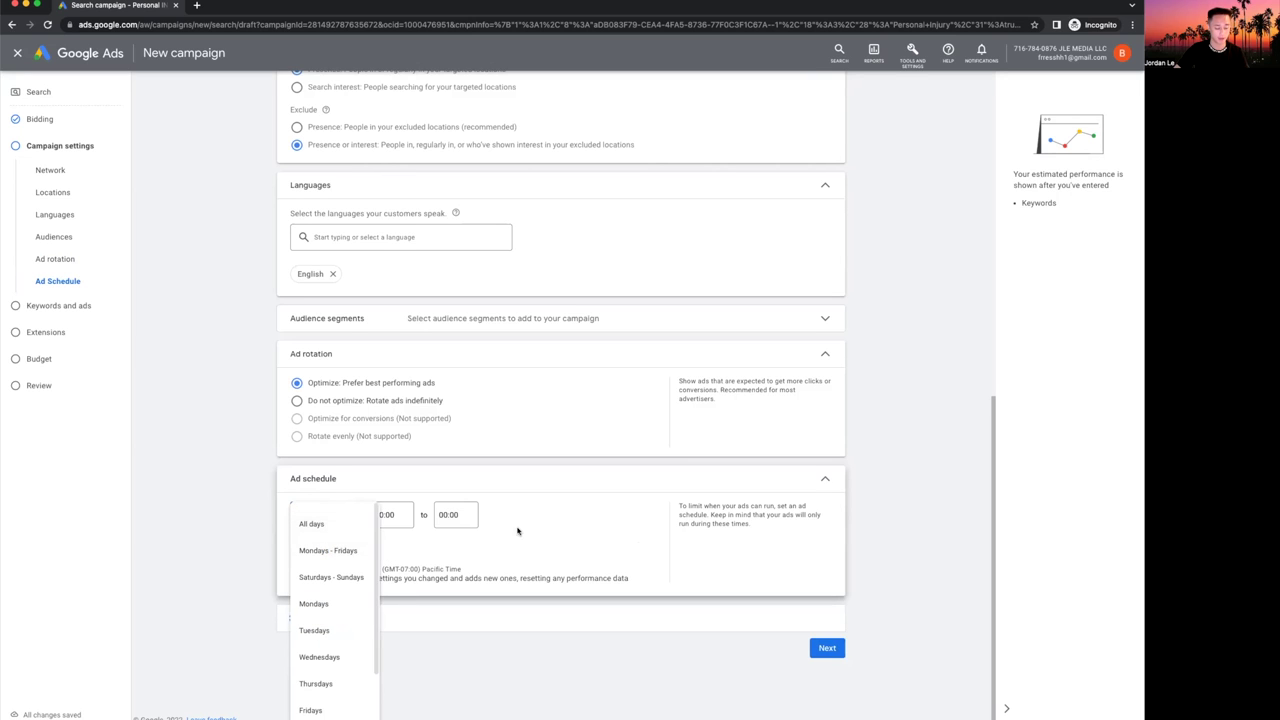
click(328, 551)
click(410, 515)
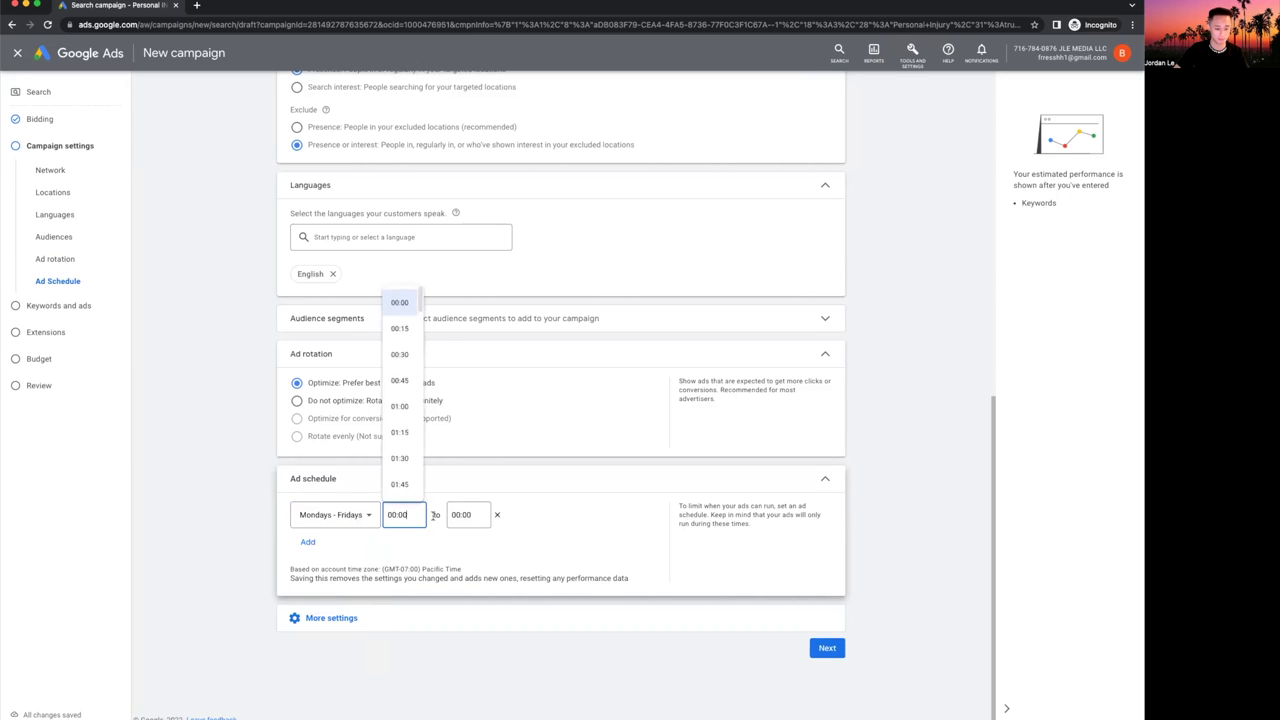
scroll(416, 408, down, 5)
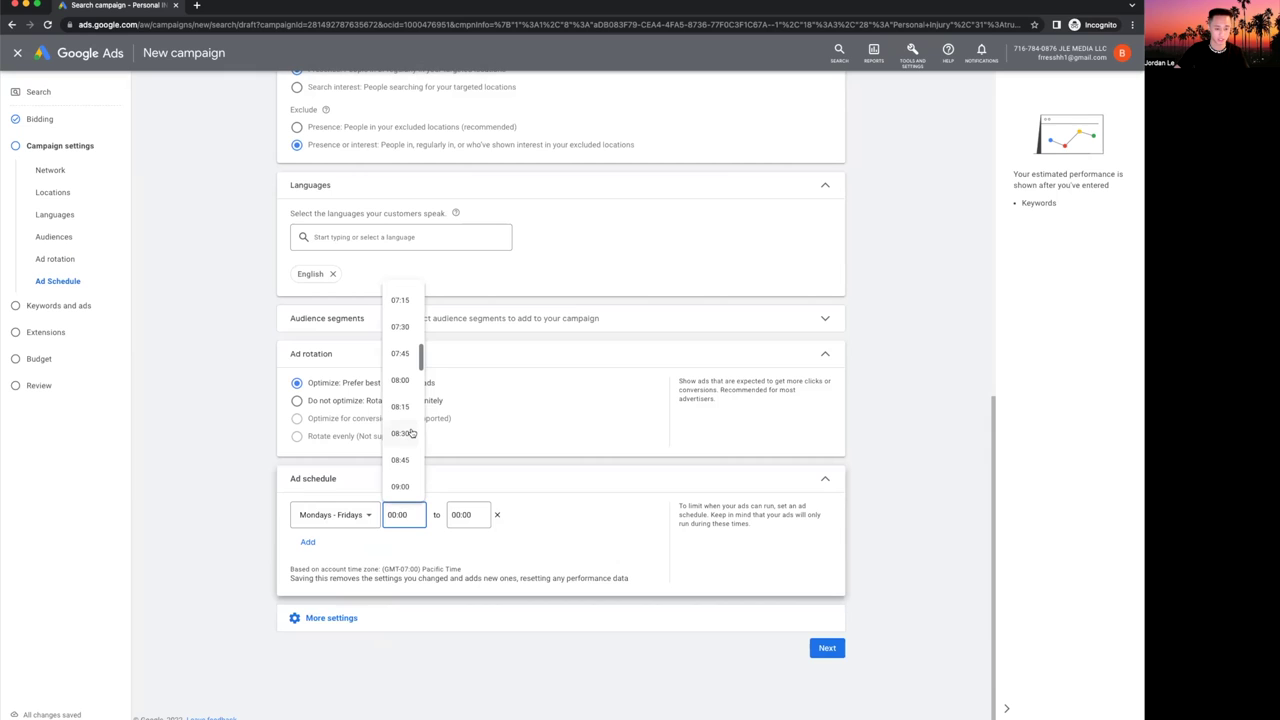
click(400, 380)
click(466, 514)
scroll(460, 460, down, 15)
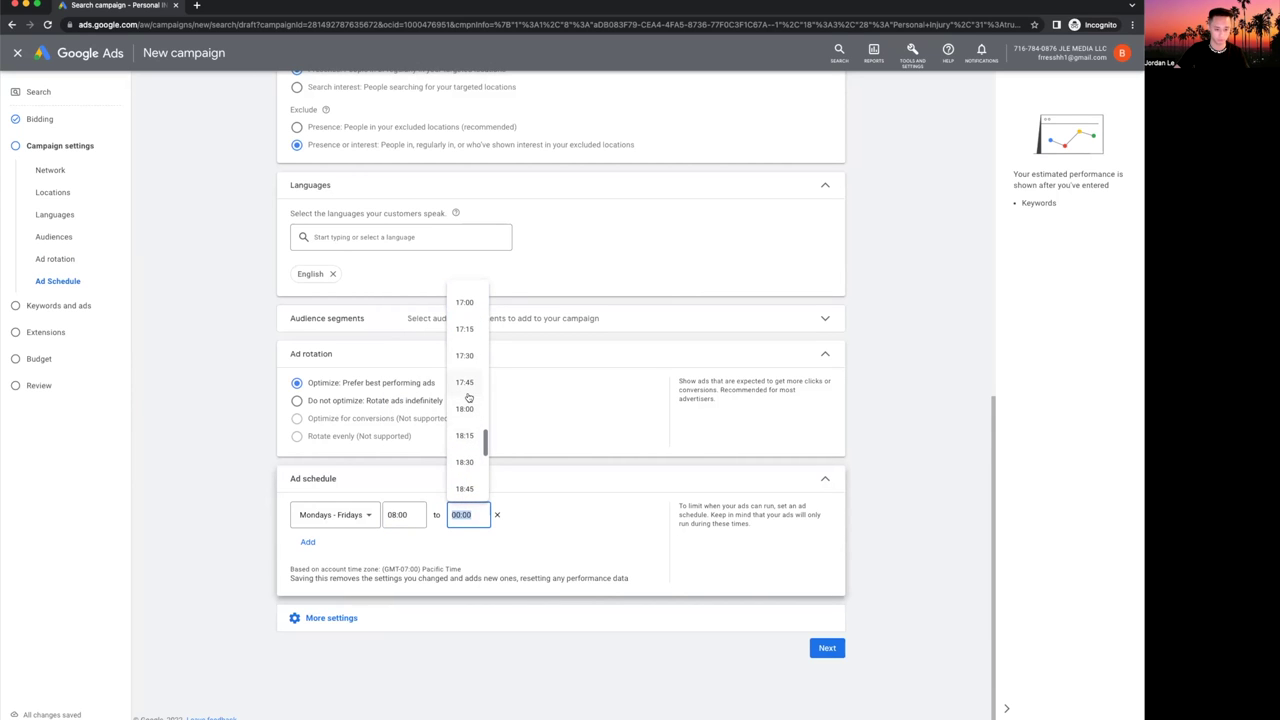
scroll(469, 398, up, 2)
click(464, 306)
click(569, 516)
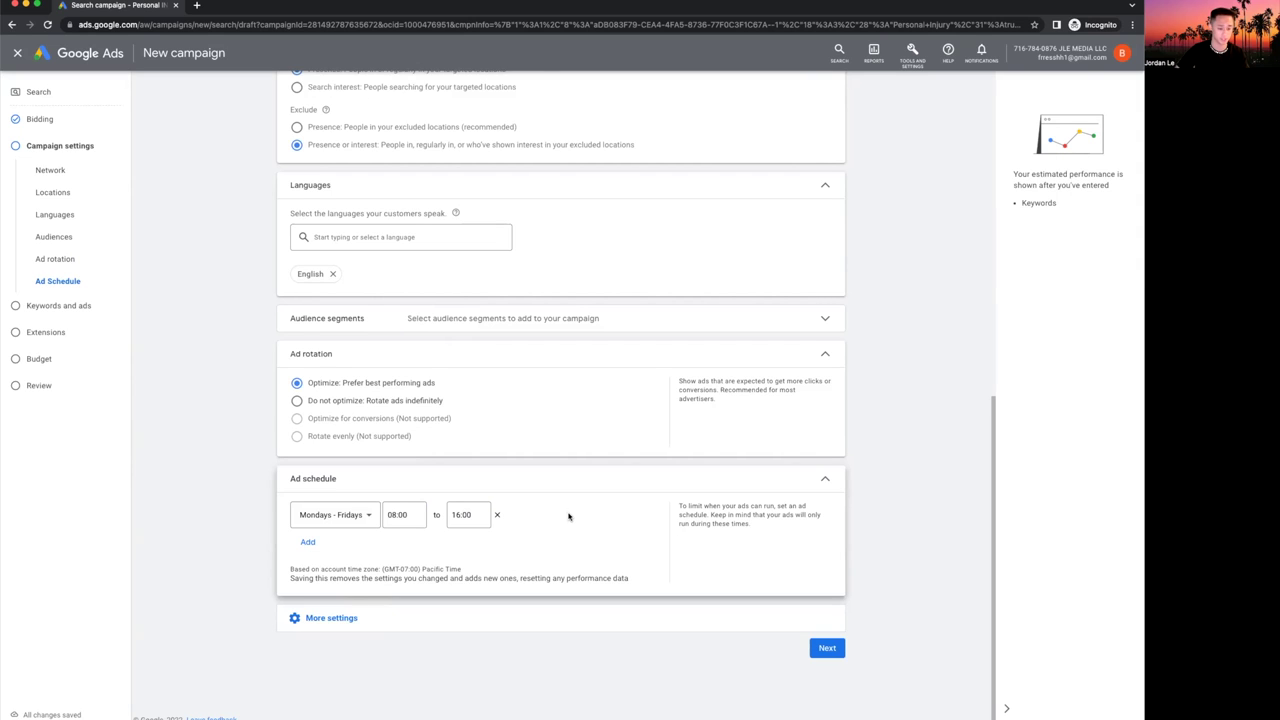
Expand More settings and continue to the Keywords and ads step.
click(391, 616)
scroll(496, 619, down, 2)
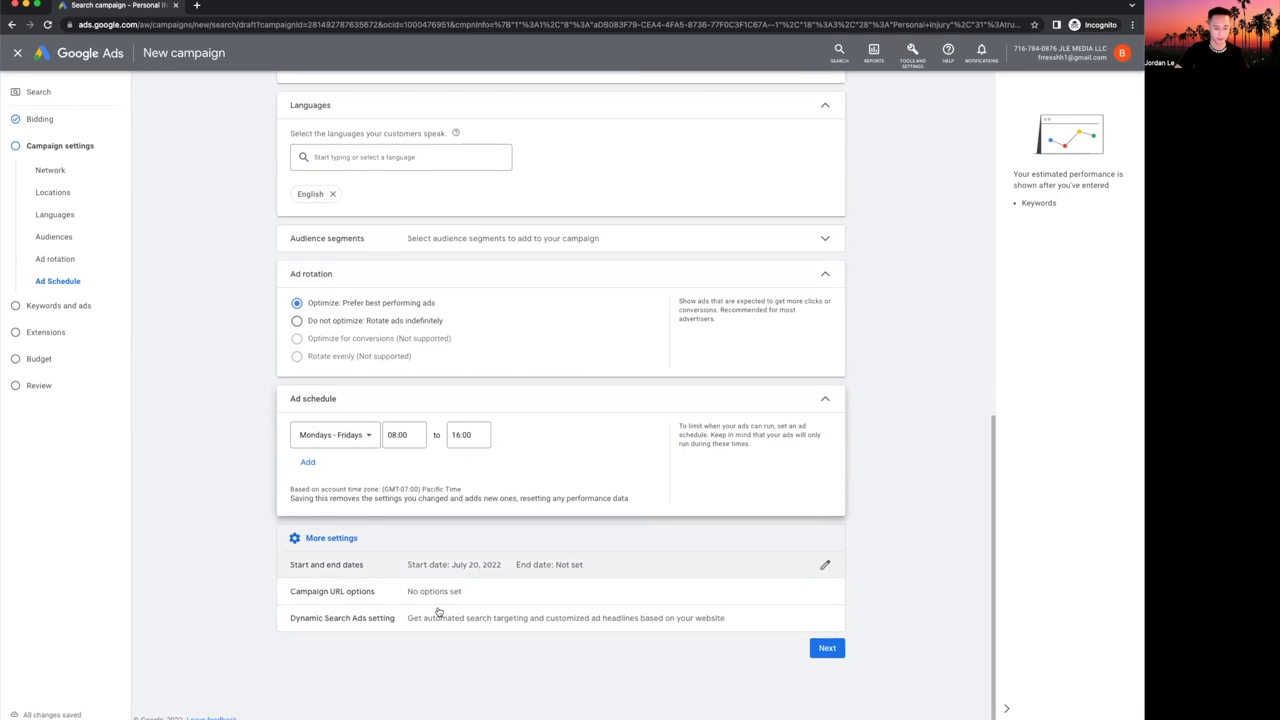
click(826, 648)
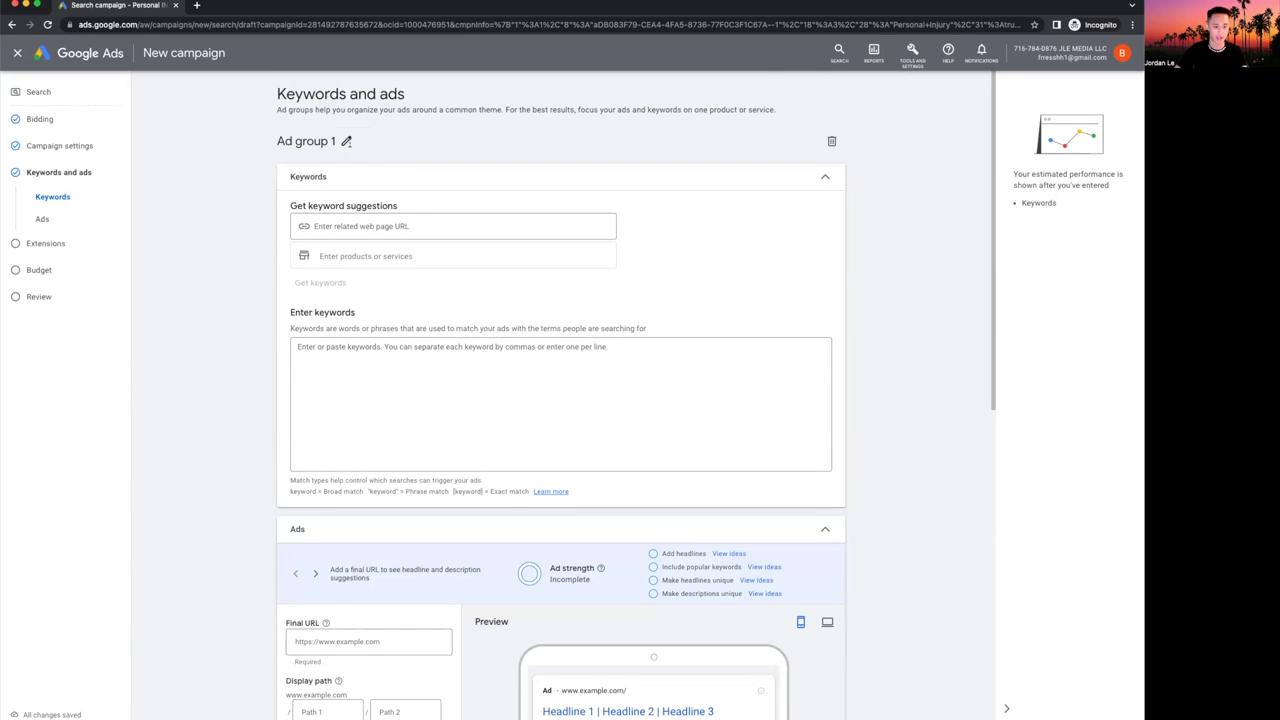
Replace the ad group name 'Ad group 1' with 'Personal Injury Lawyer'.
click(346, 142)
click(458, 158)
click(344, 140)
drag(358, 146, 257, 150)
text(Personal Inj)
text(ry )
text(ury Lawyer)
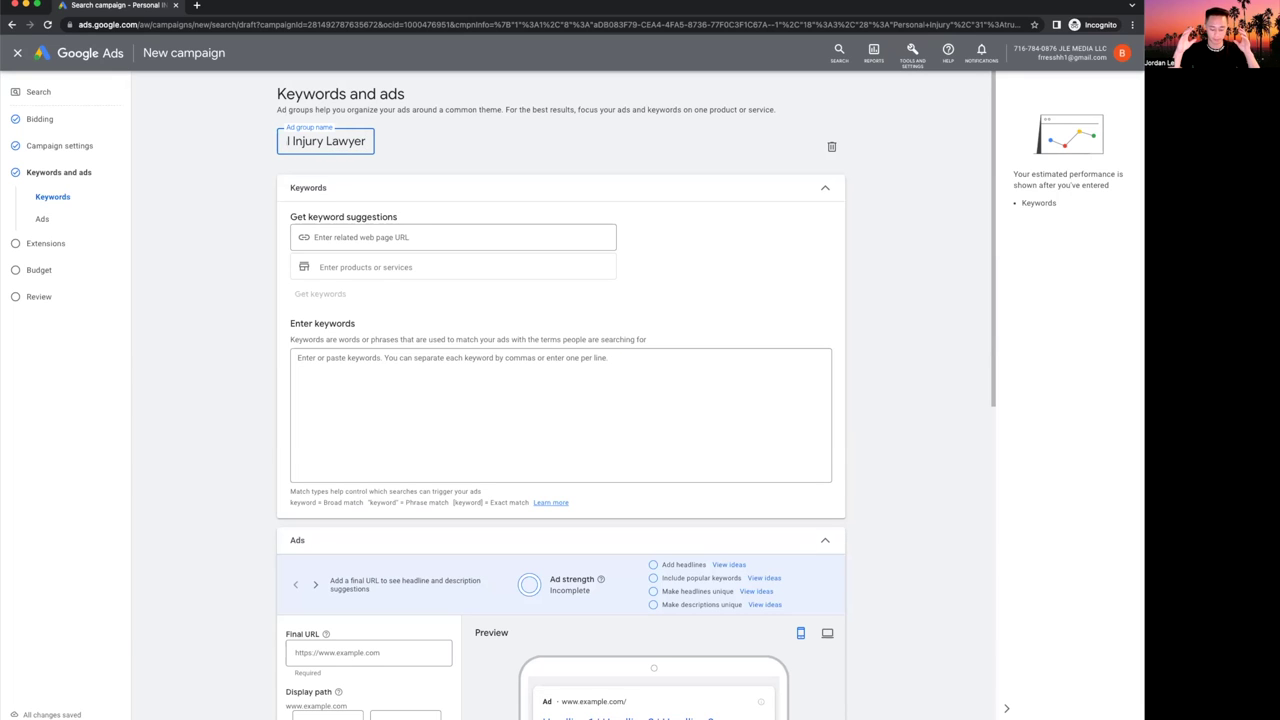
click(238, 190)
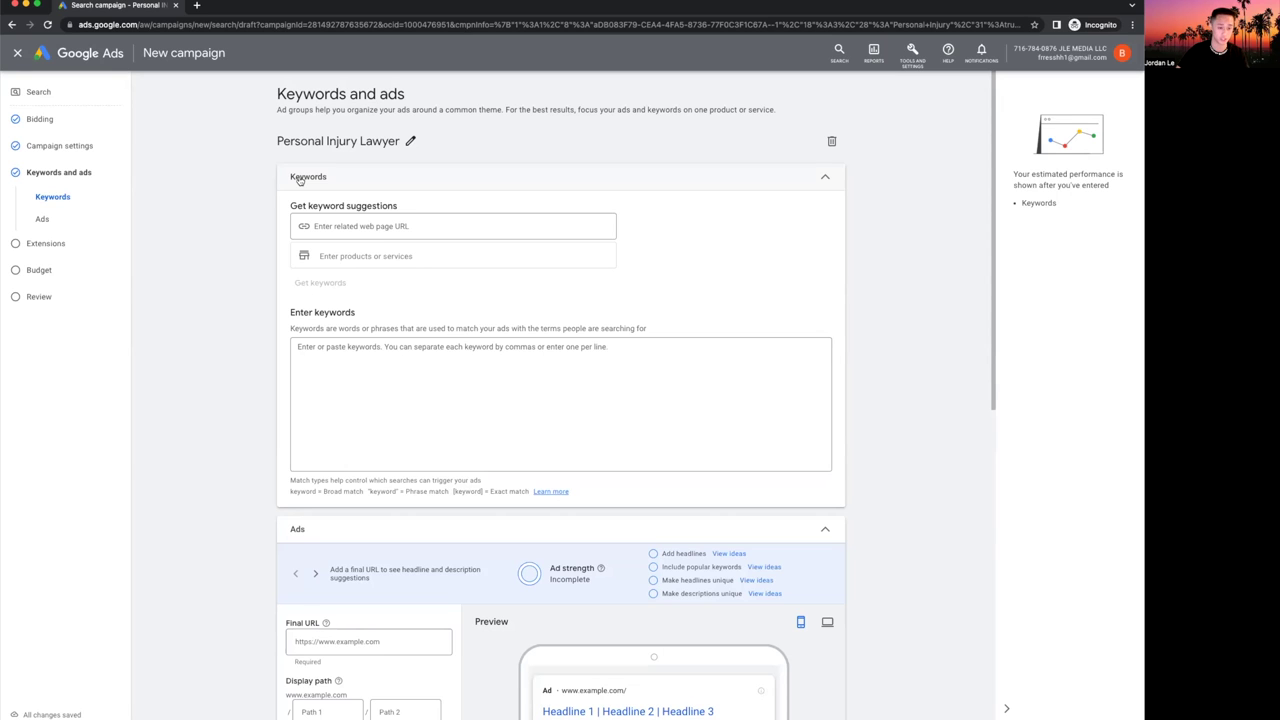
click(624, 376)
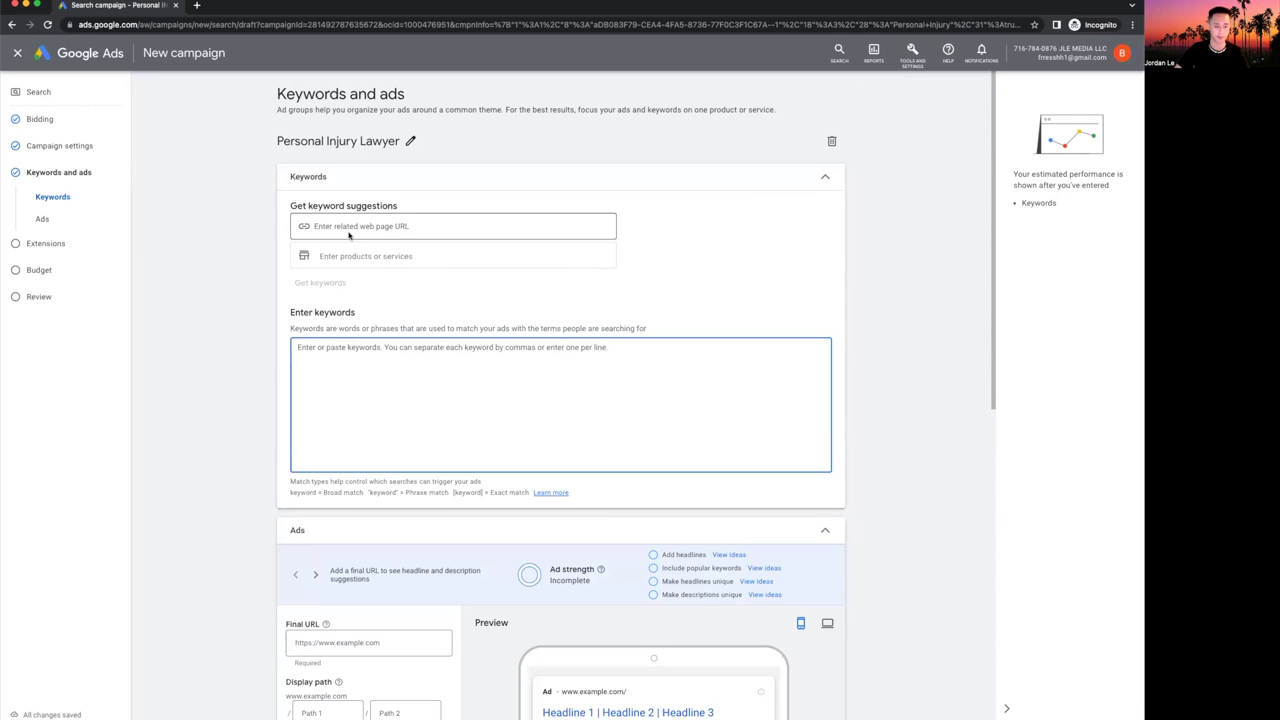
click(390, 228)
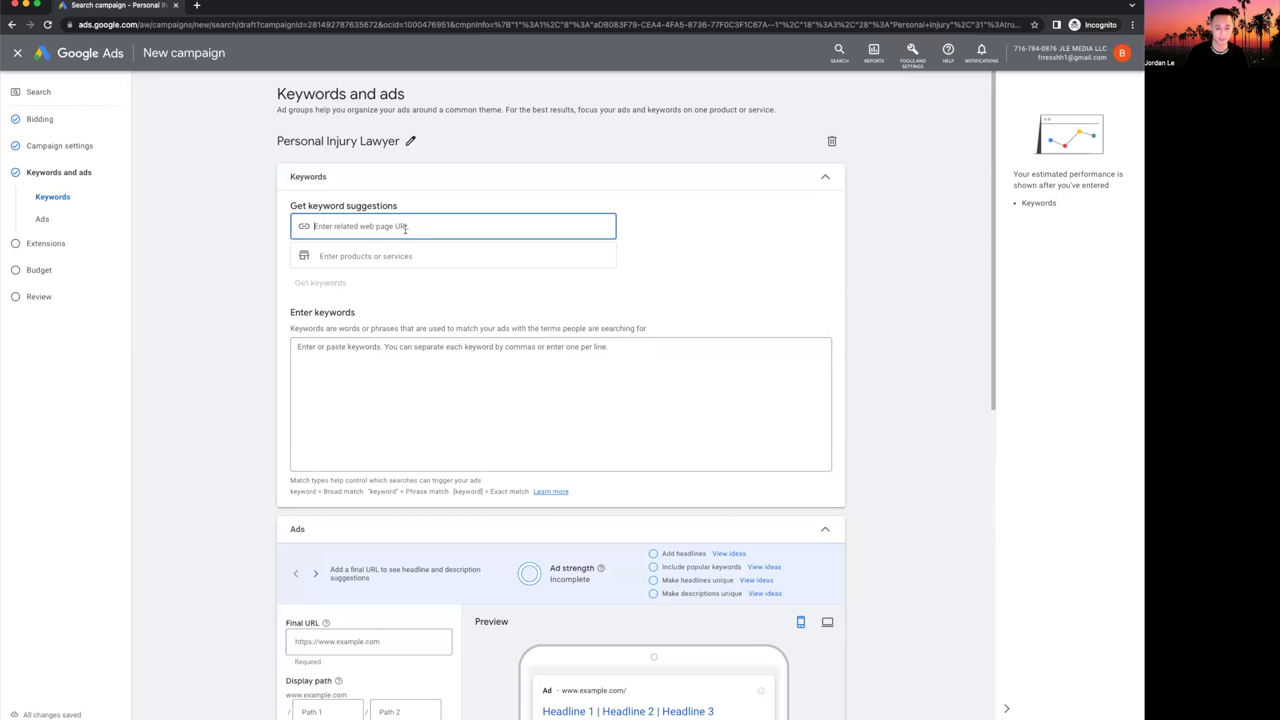
Generate keyword suggestions for the product or service 'personal injury'.
click(529, 258)
text(p)
key(BackSpace)
text(personal injury)
key(Return)
click(330, 284)
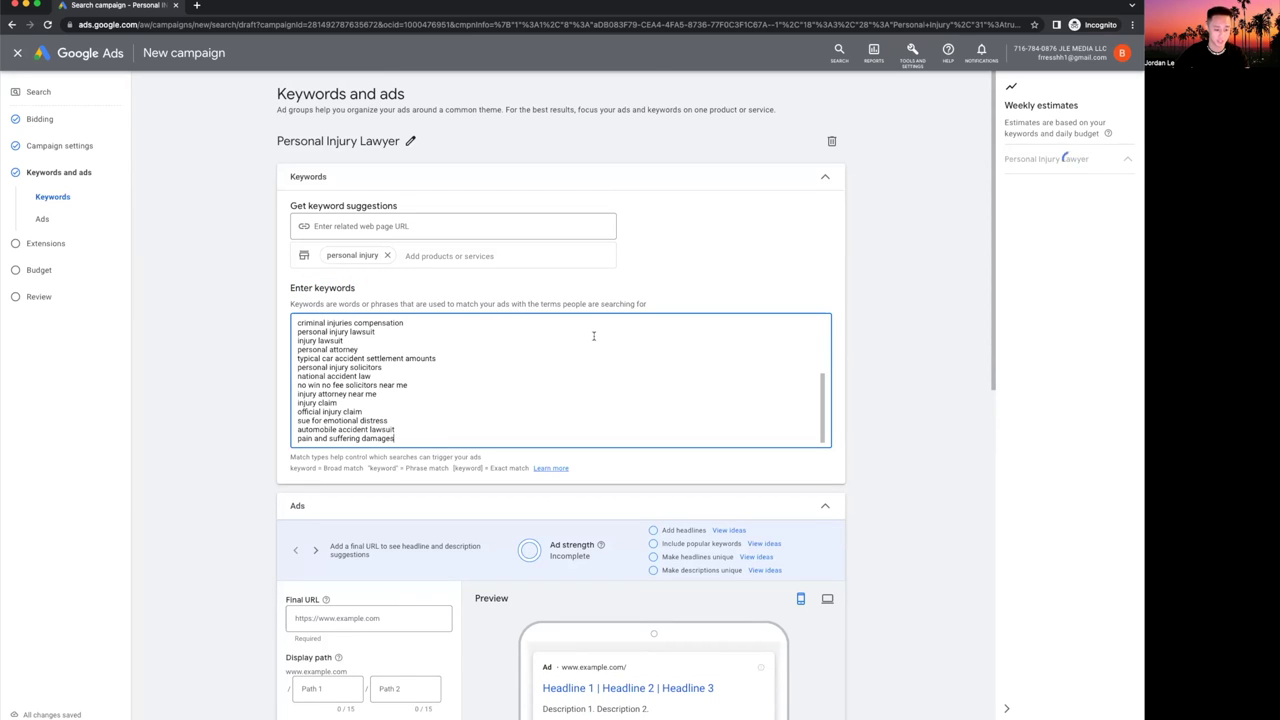
scroll(595, 354, down, 10)
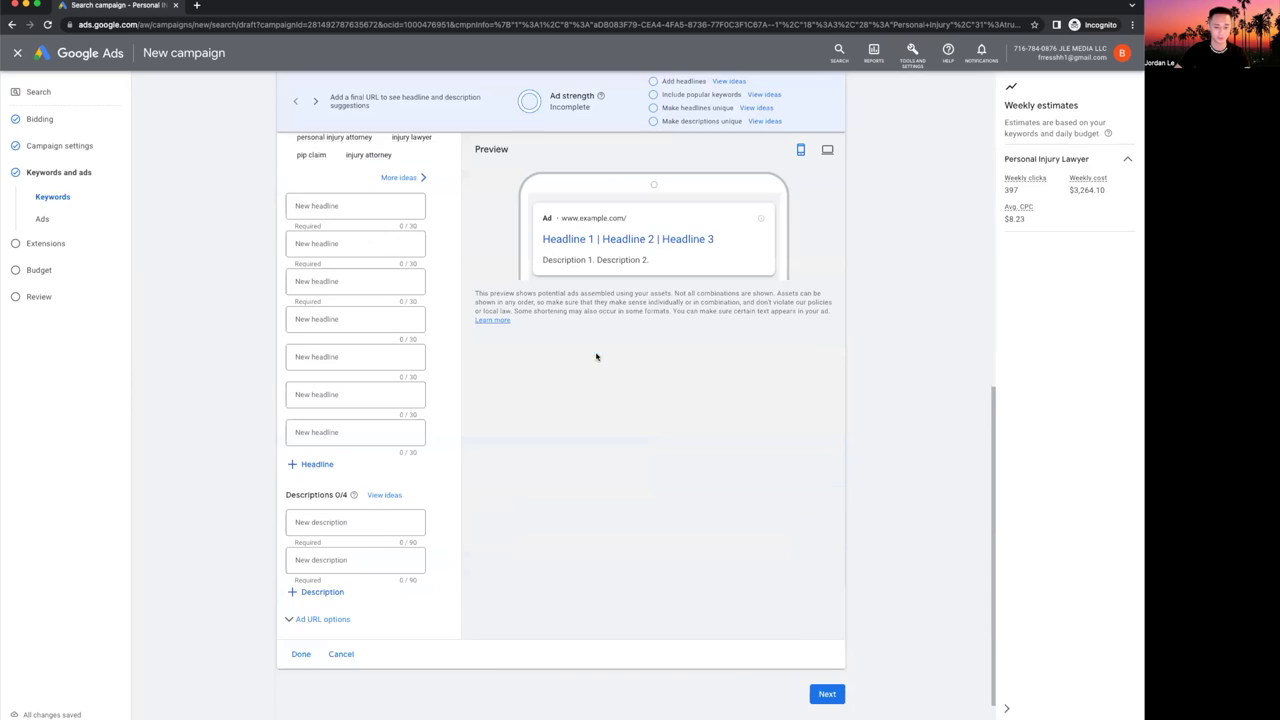
scroll(493, 366, up, 10)
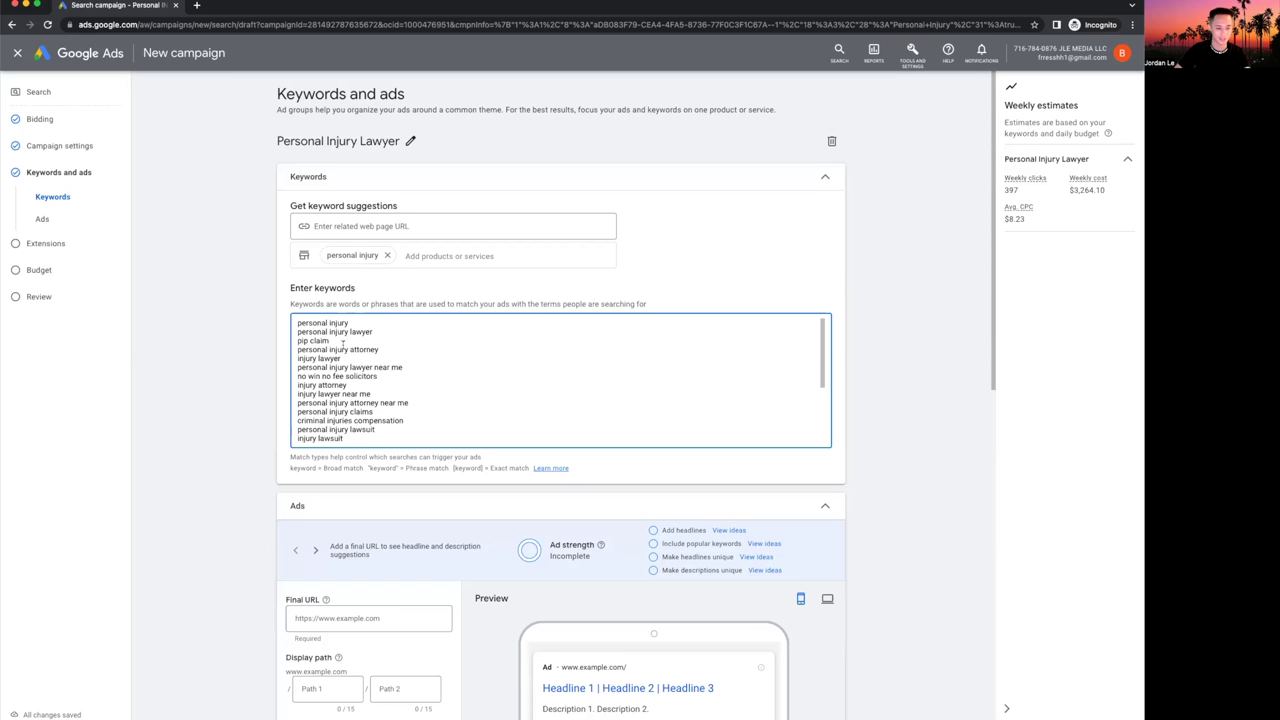
Delete the 'no win no fee solicitors' and 'sue for emotional distress' keywords.
drag(334, 341, 261, 343)
drag(382, 377, 296, 377)
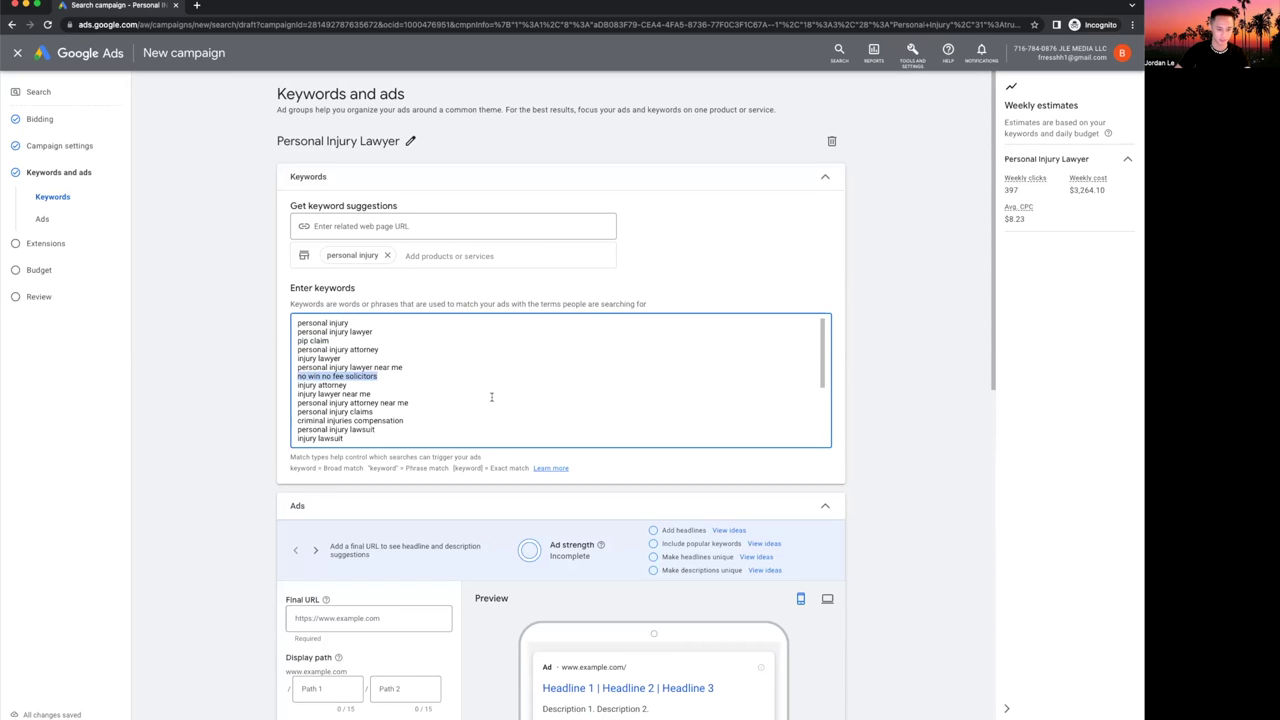
key(BackSpace)
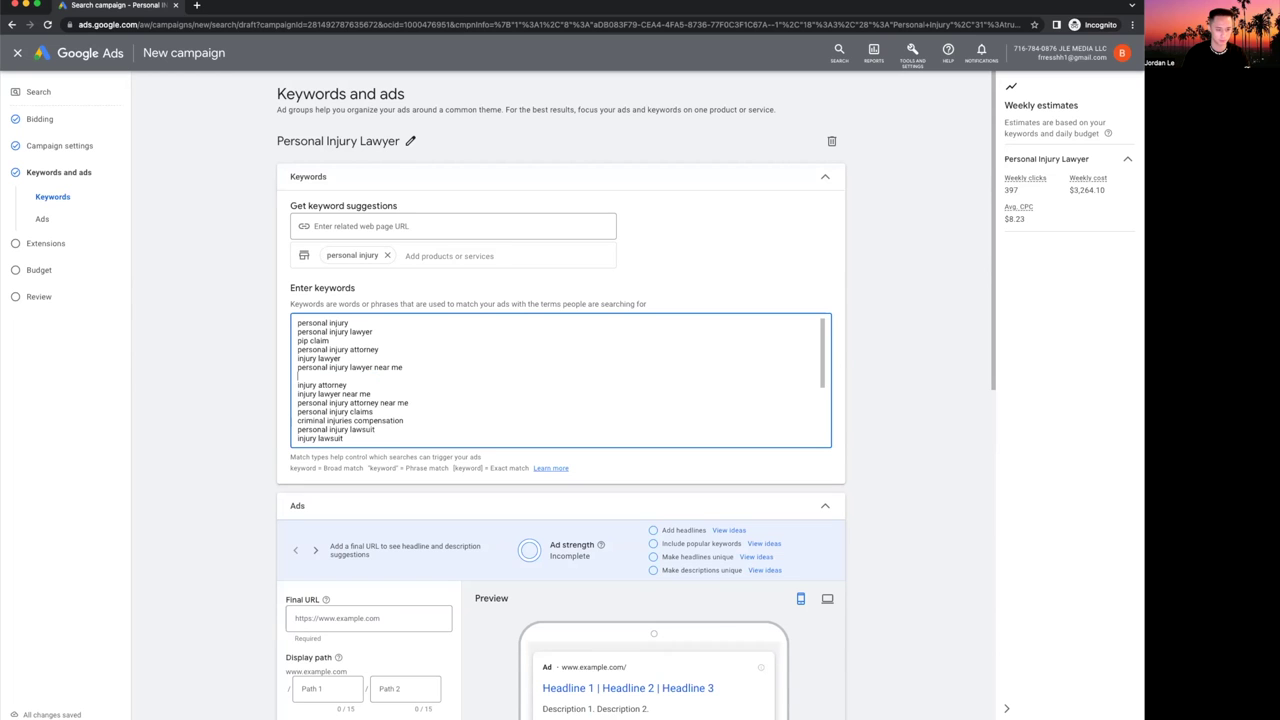
key(BackSpace)
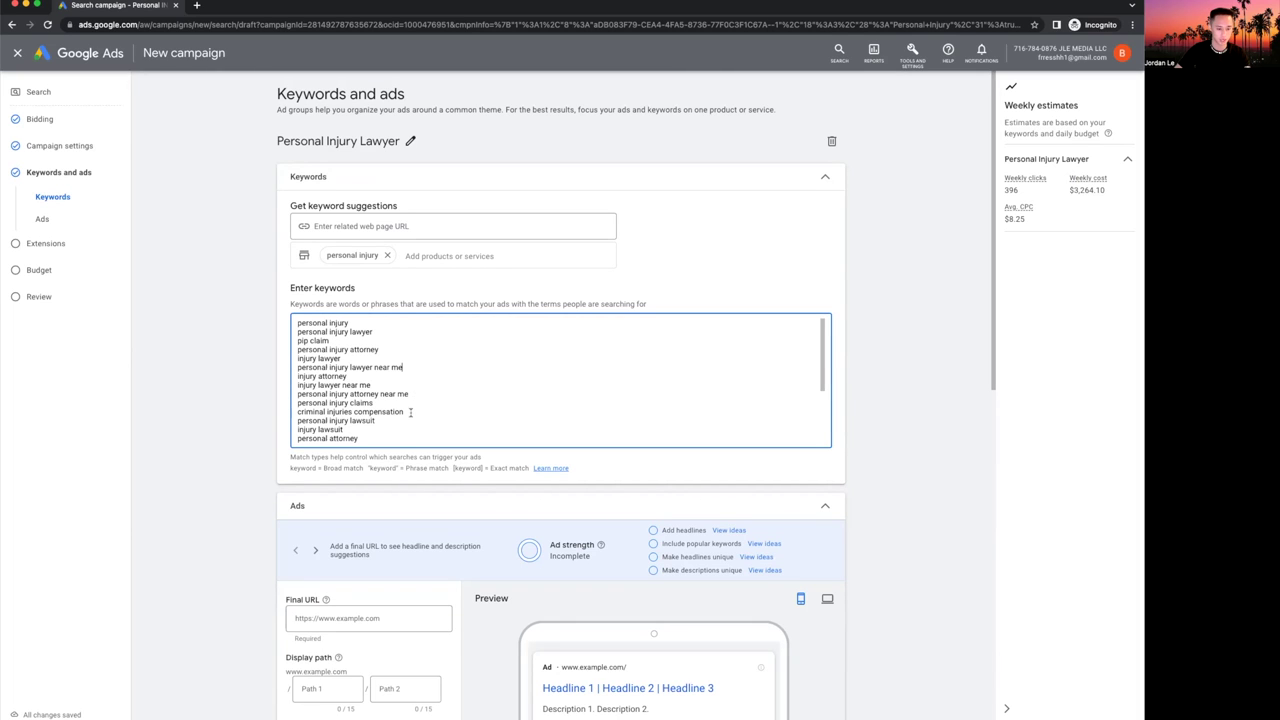
triple_click(376, 391)
drag(383, 384, 287, 466)
click(416, 416)
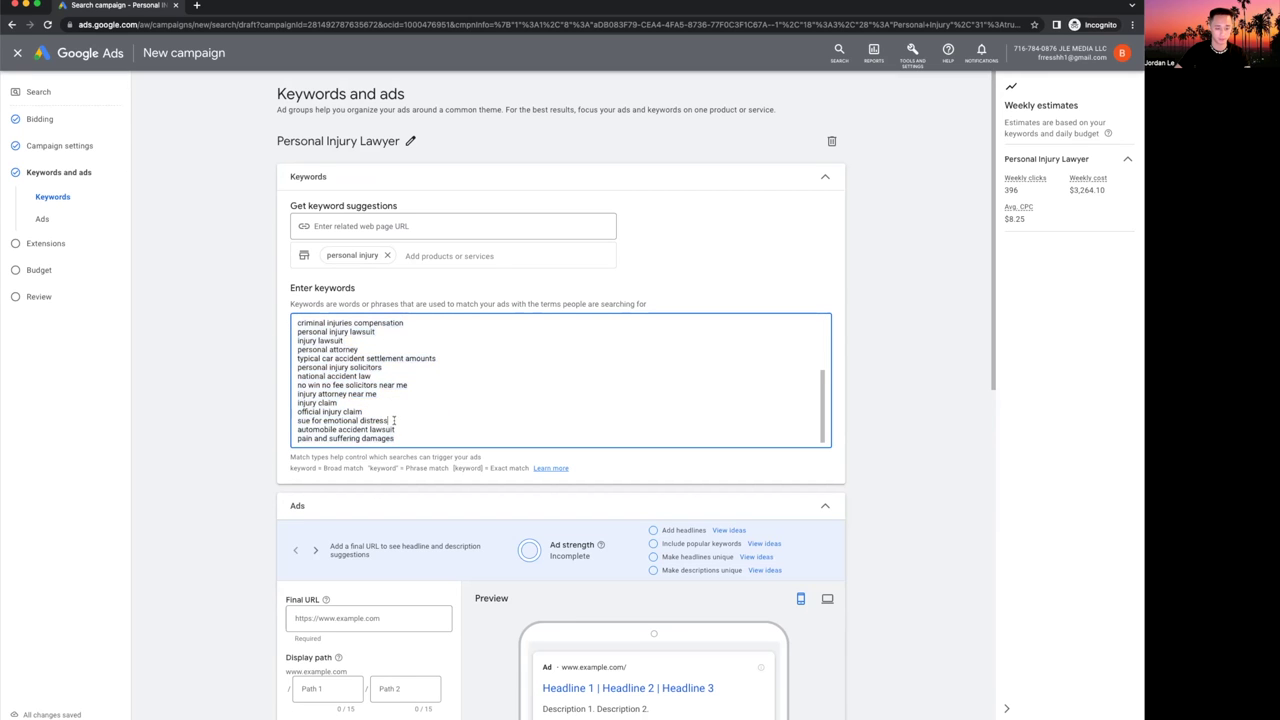
drag(393, 420, 263, 424)
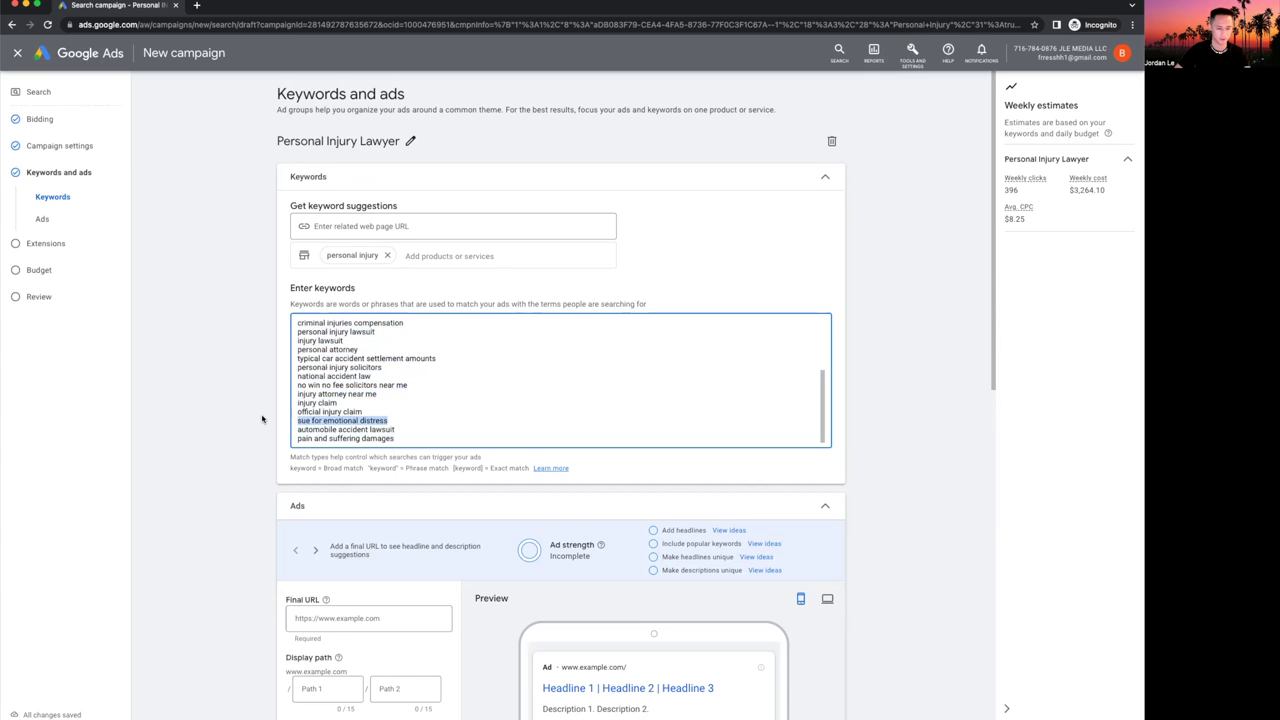
key(BackSpace)
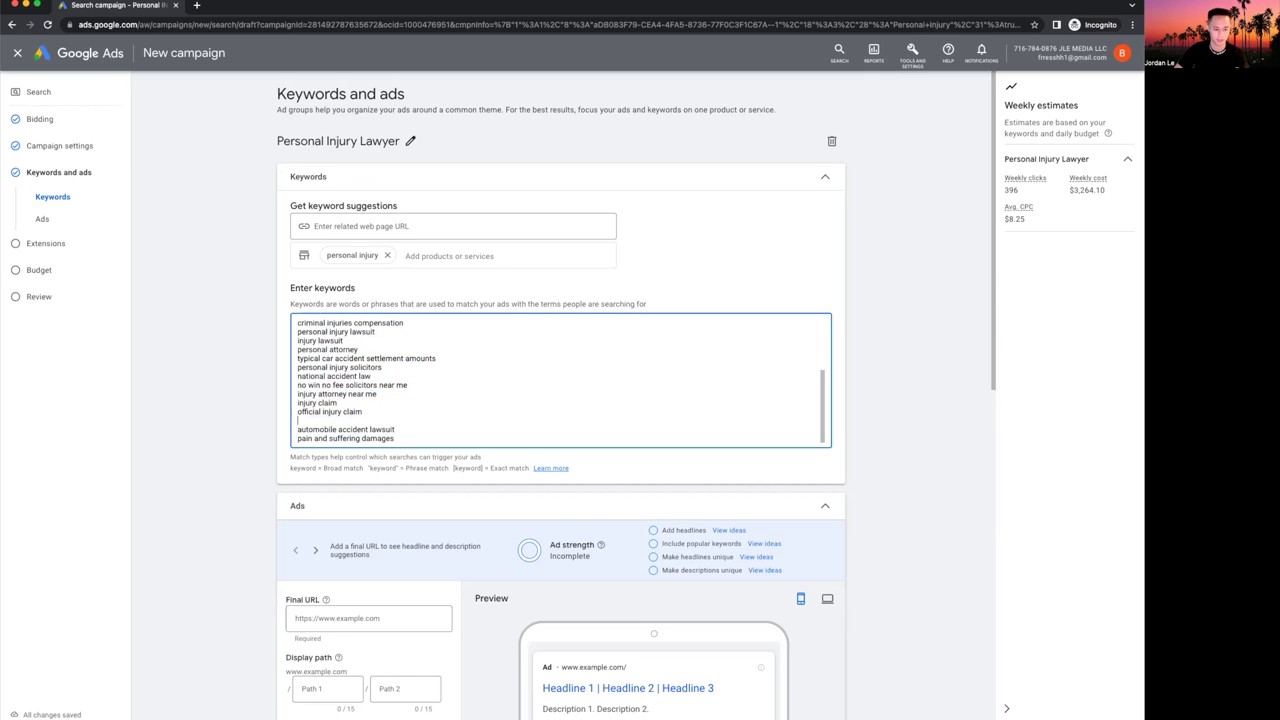
key(BackSpace)
Remove 'pain and suffering damages', 'no win no fee solicitors near me', 'national accident law' and 'typical car accident settlement amounts'.
drag(396, 438, 253, 441)
key(BackSpace)
key(BackSpace)
click(419, 404)
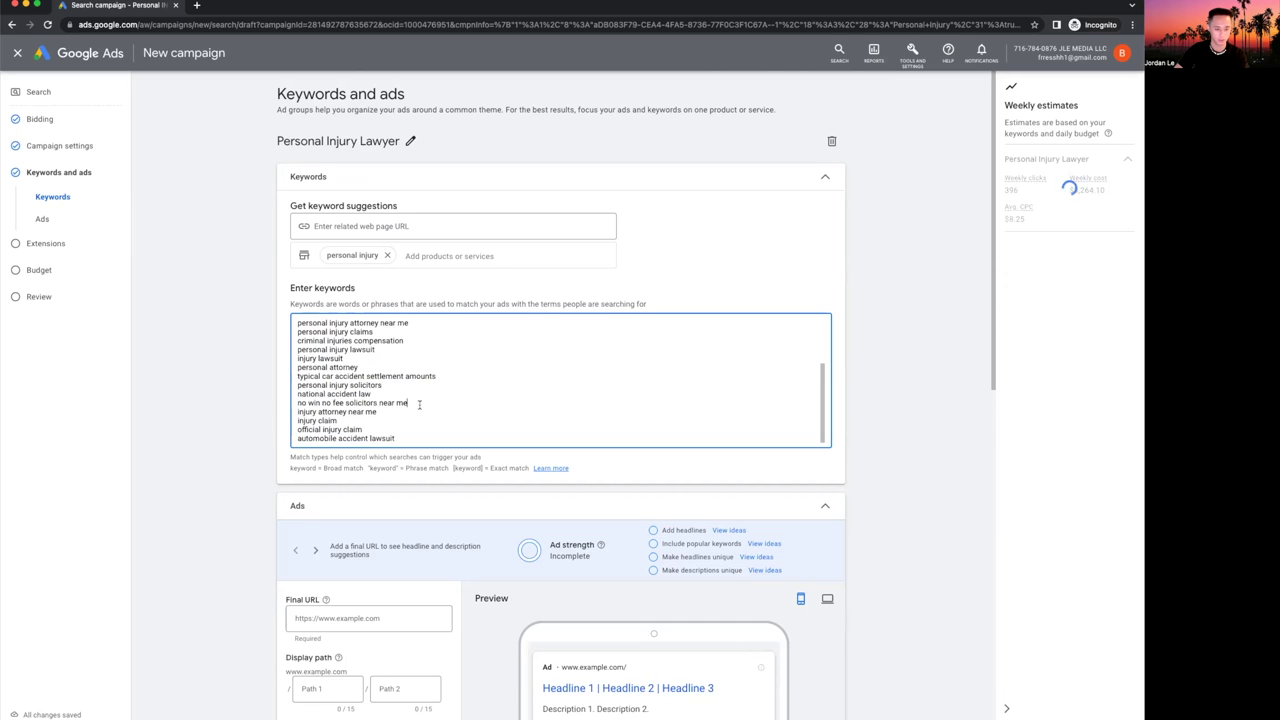
drag(419, 404, 297, 403)
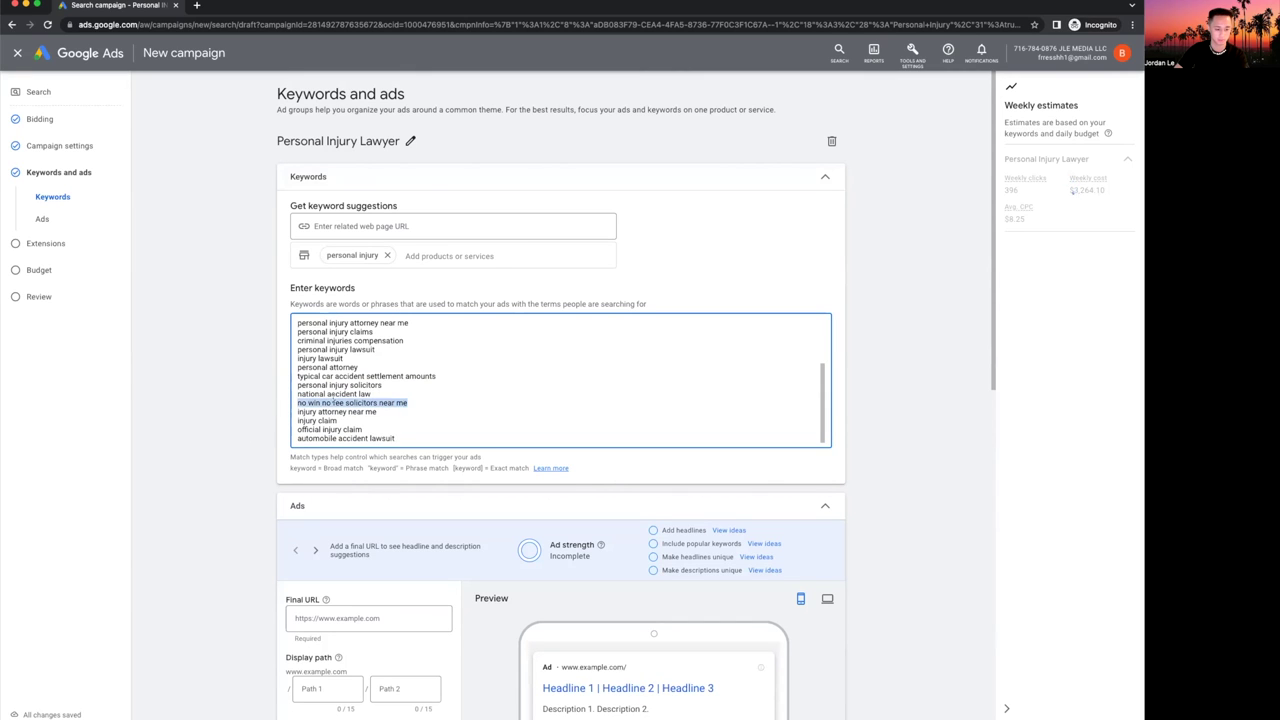
drag(408, 403, 295, 397)
key(BackSpace)
key(BackSpace)
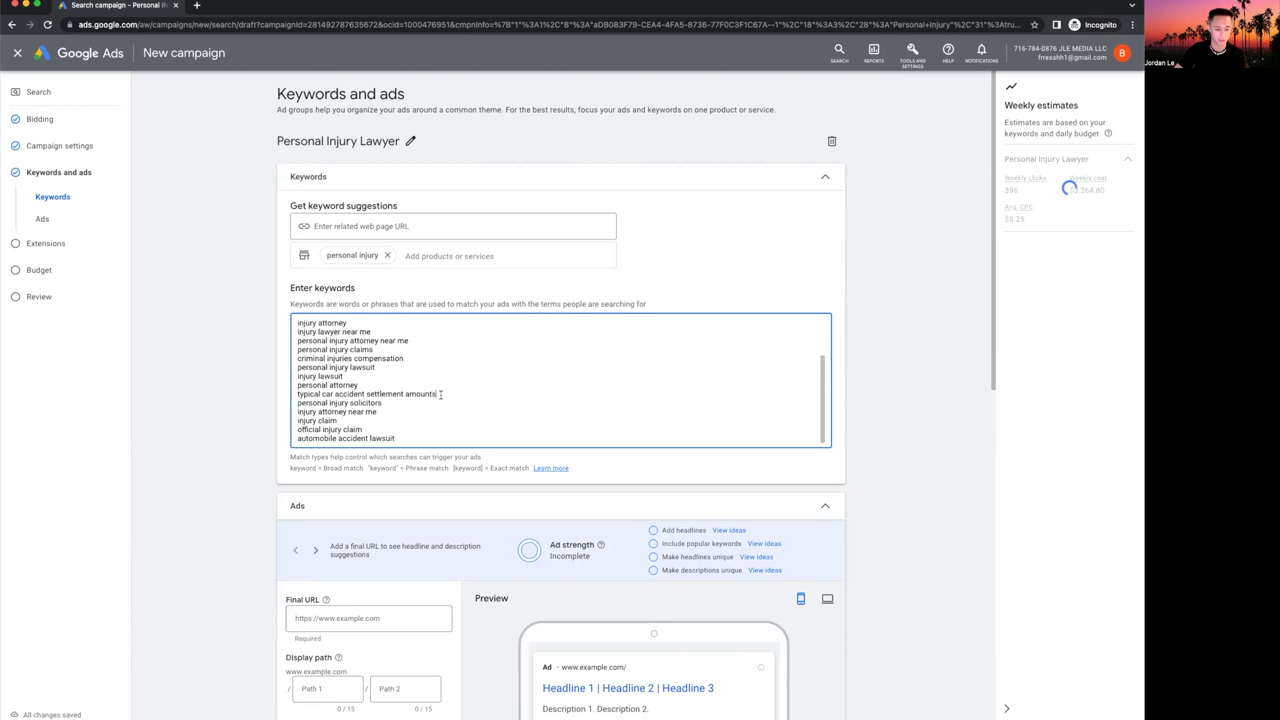
drag(440, 394, 297, 396)
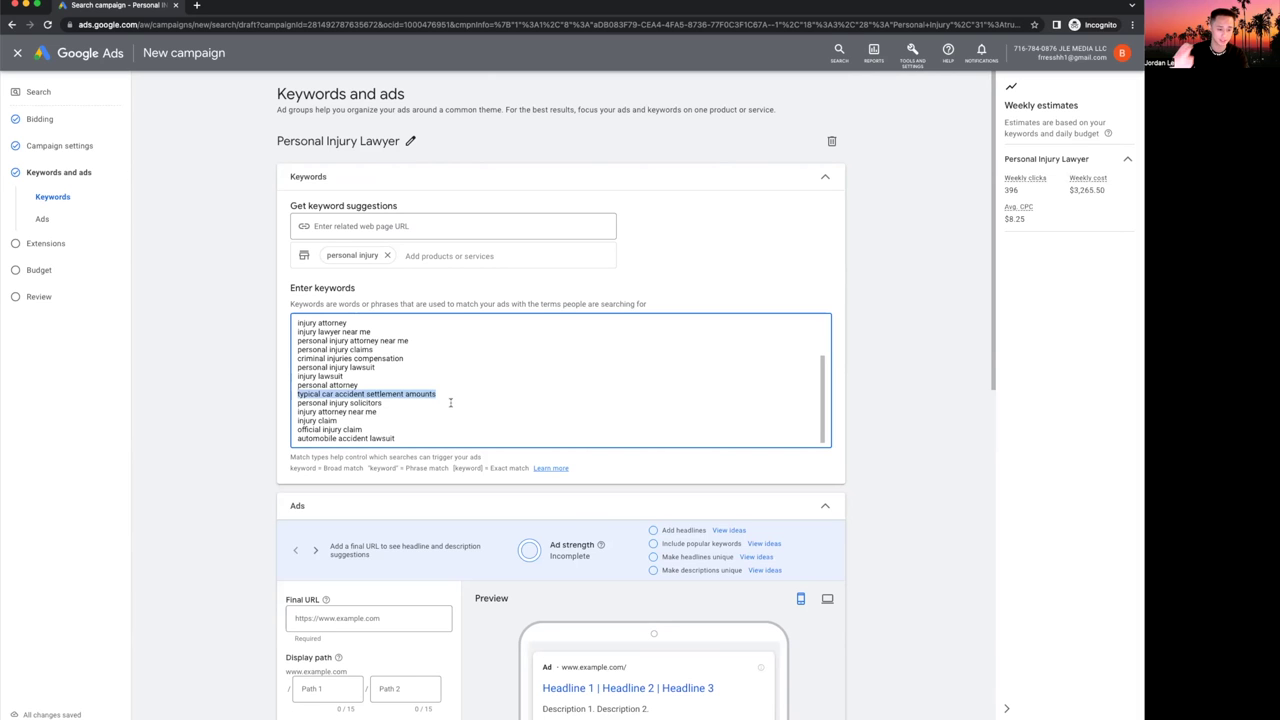
key(BackSpace)
key(BackSpace)
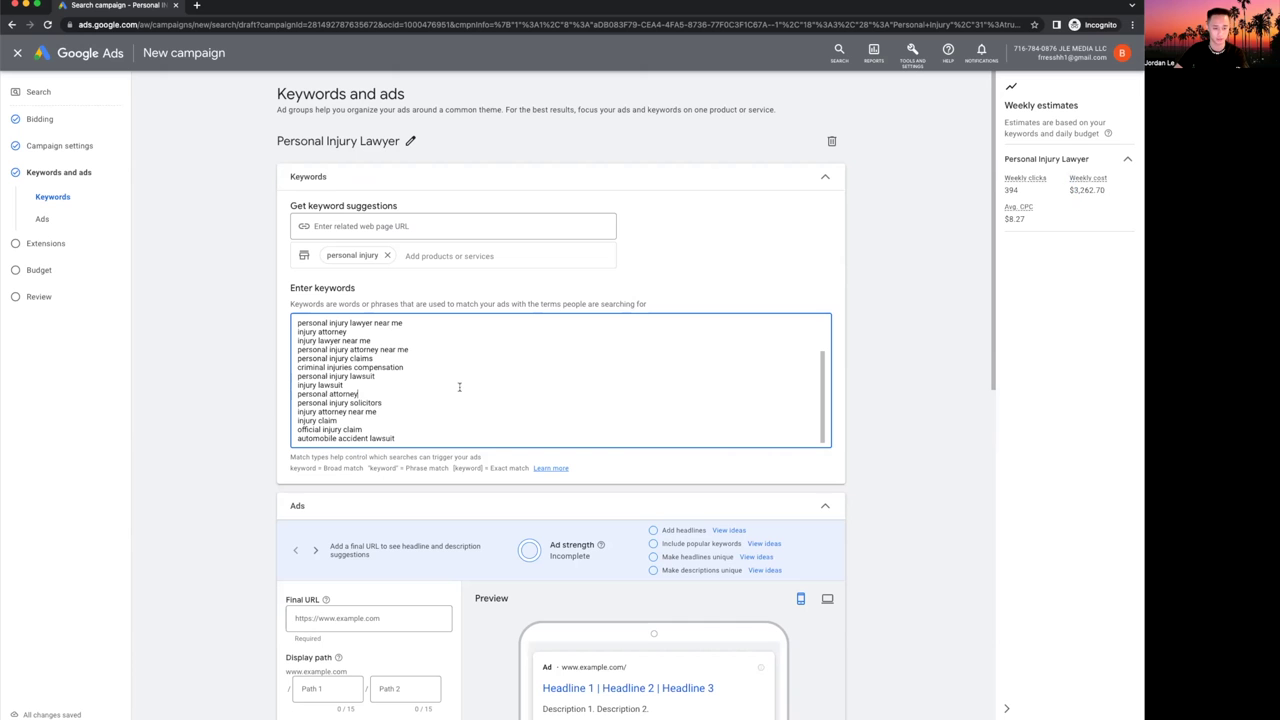
scroll(459, 387, up, 3)
scroll(448, 387, down, 5)
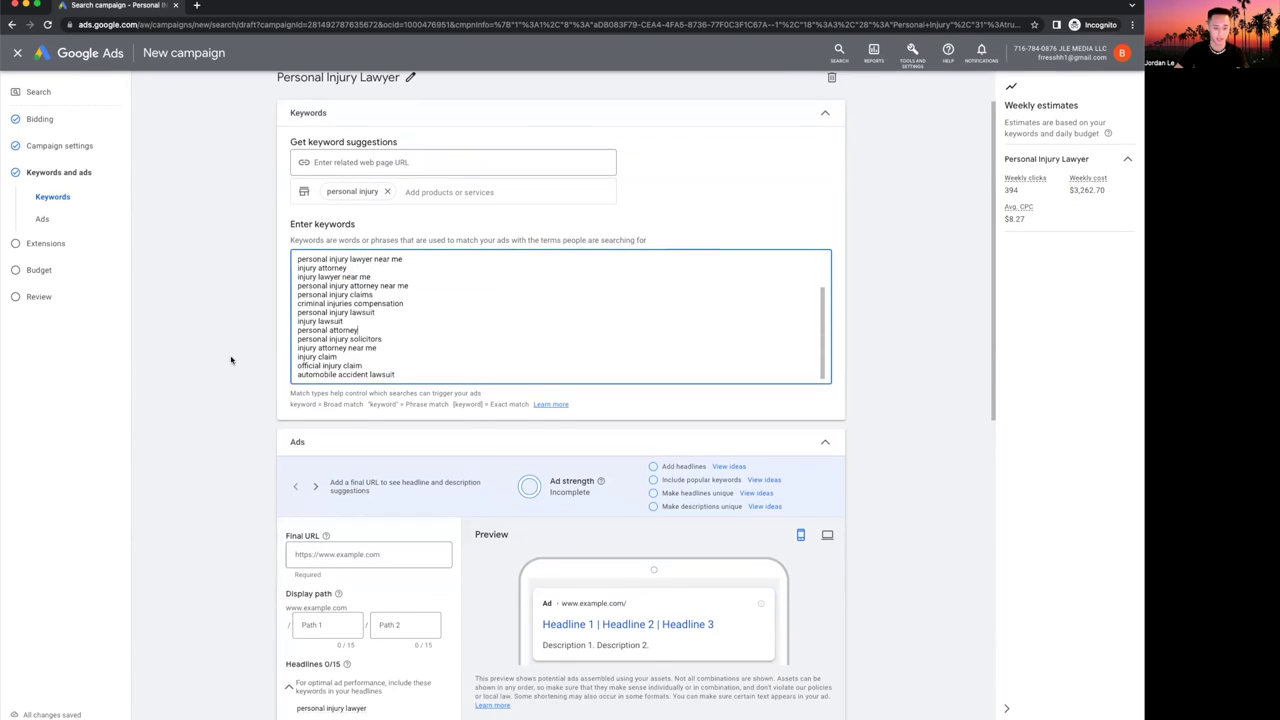
scroll(231, 360, up, 1)
scroll(403, 372, up, 3)
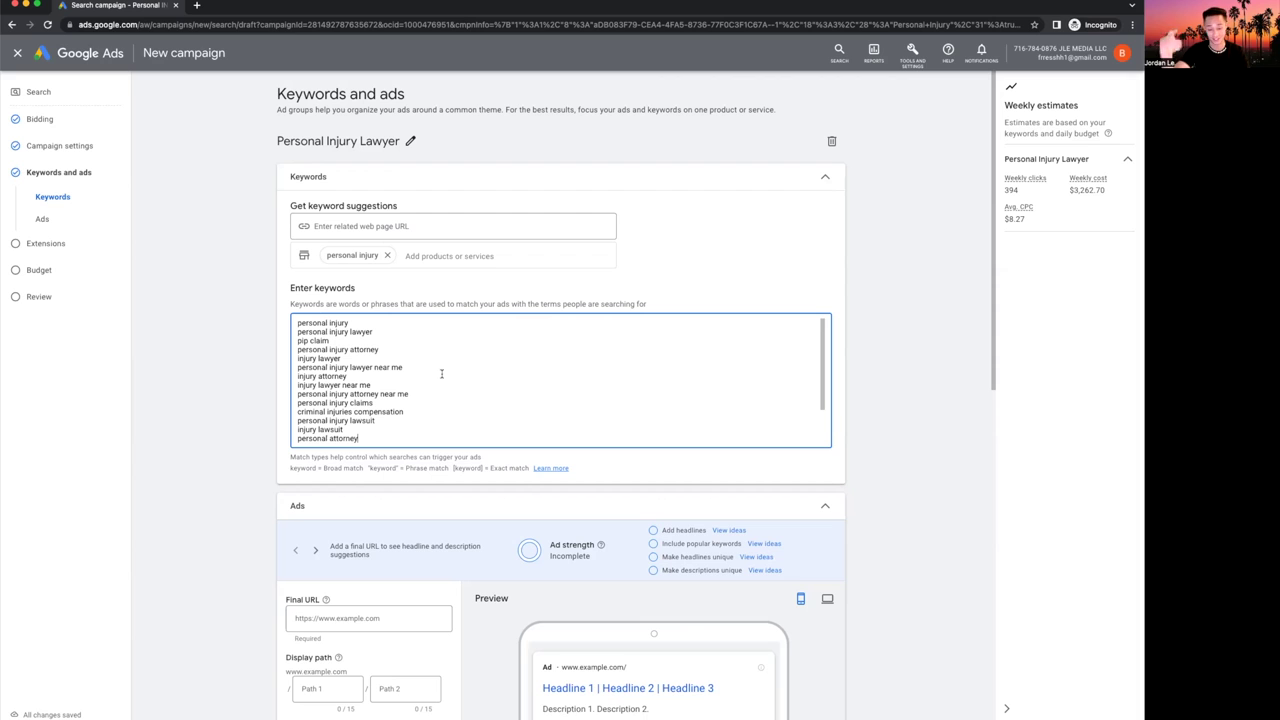
Finalize the keyword list ending with 'injury claim', 'official injury claim' and 'automobile accident lawsuit'.
scroll(580, 366, down, 3)
scroll(645, 372, up, 3)
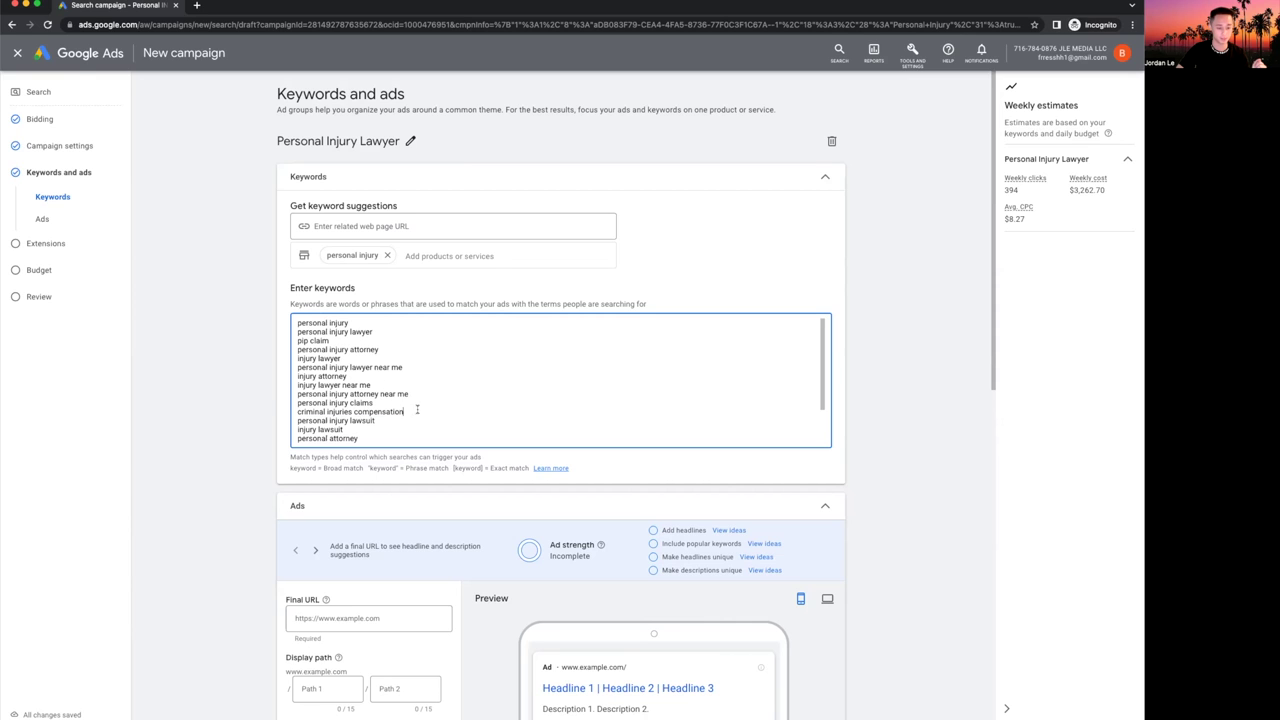
drag(415, 410, 276, 398)
click(507, 403)
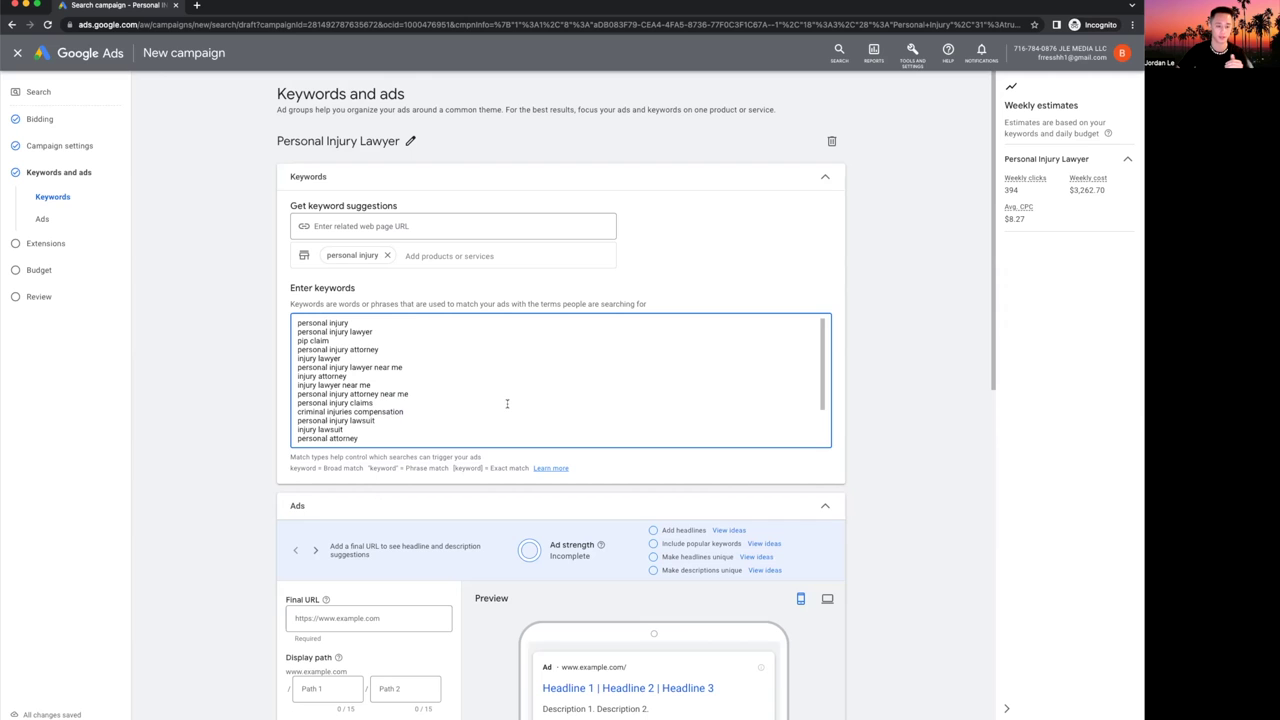
scroll(428, 404, down, 3)
drag(396, 396, 249, 396)
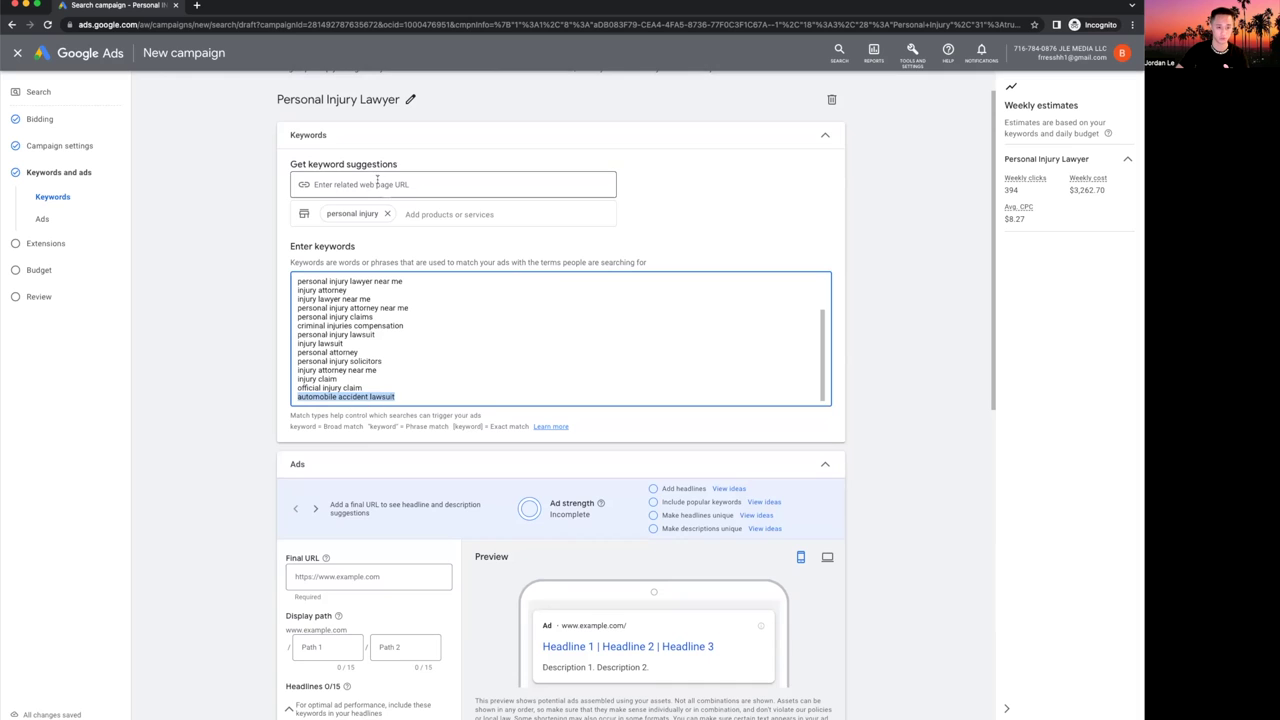
scroll(327, 104, up, 1)
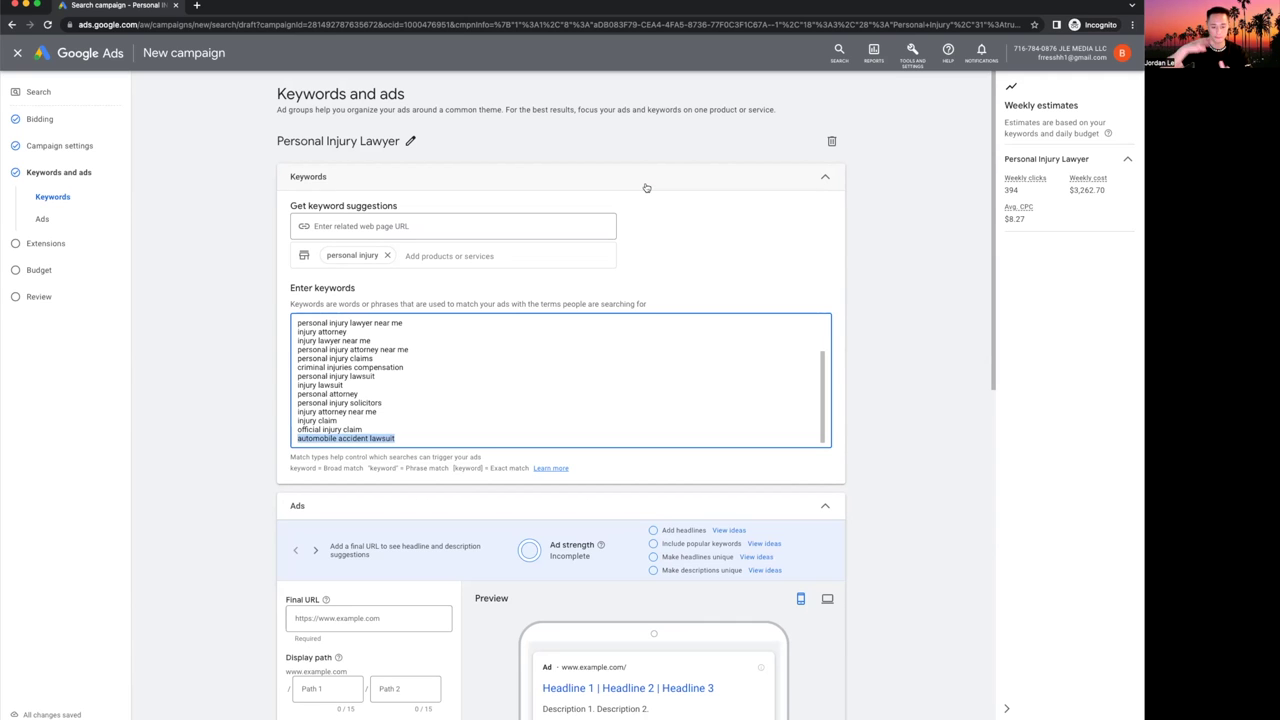
scroll(529, 371, up, 2)
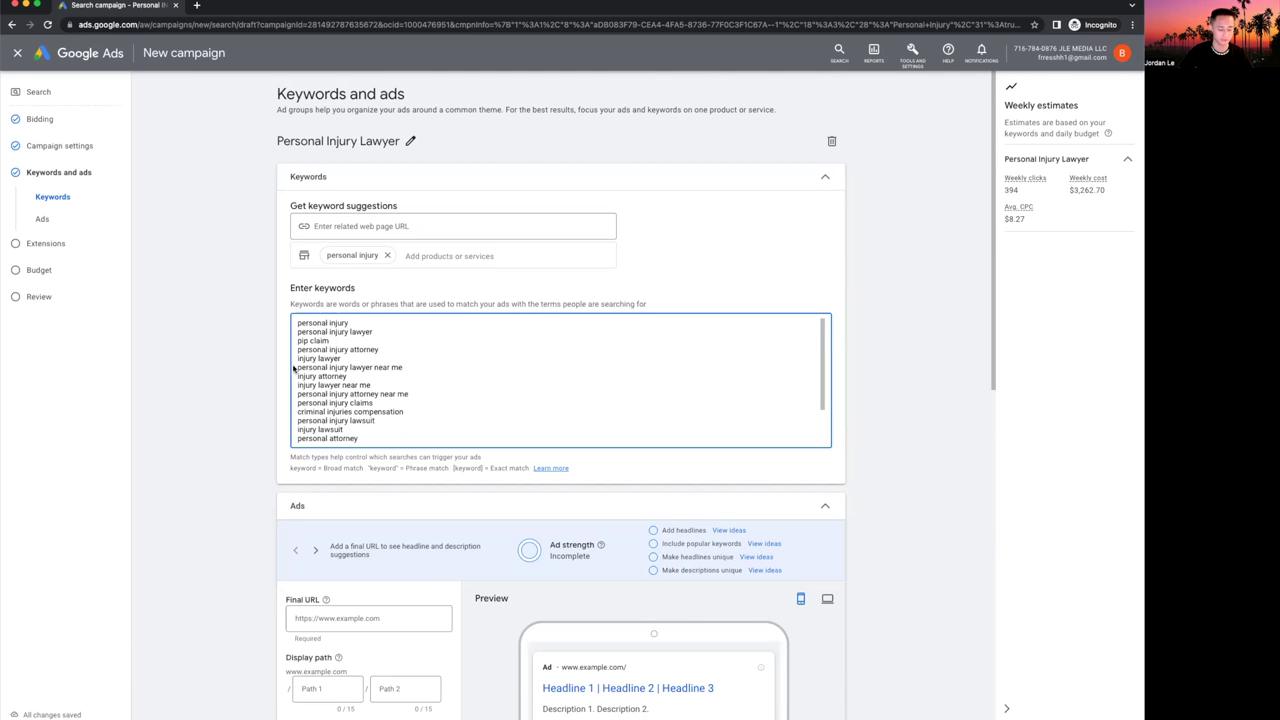
scroll(448, 320, down, 5)
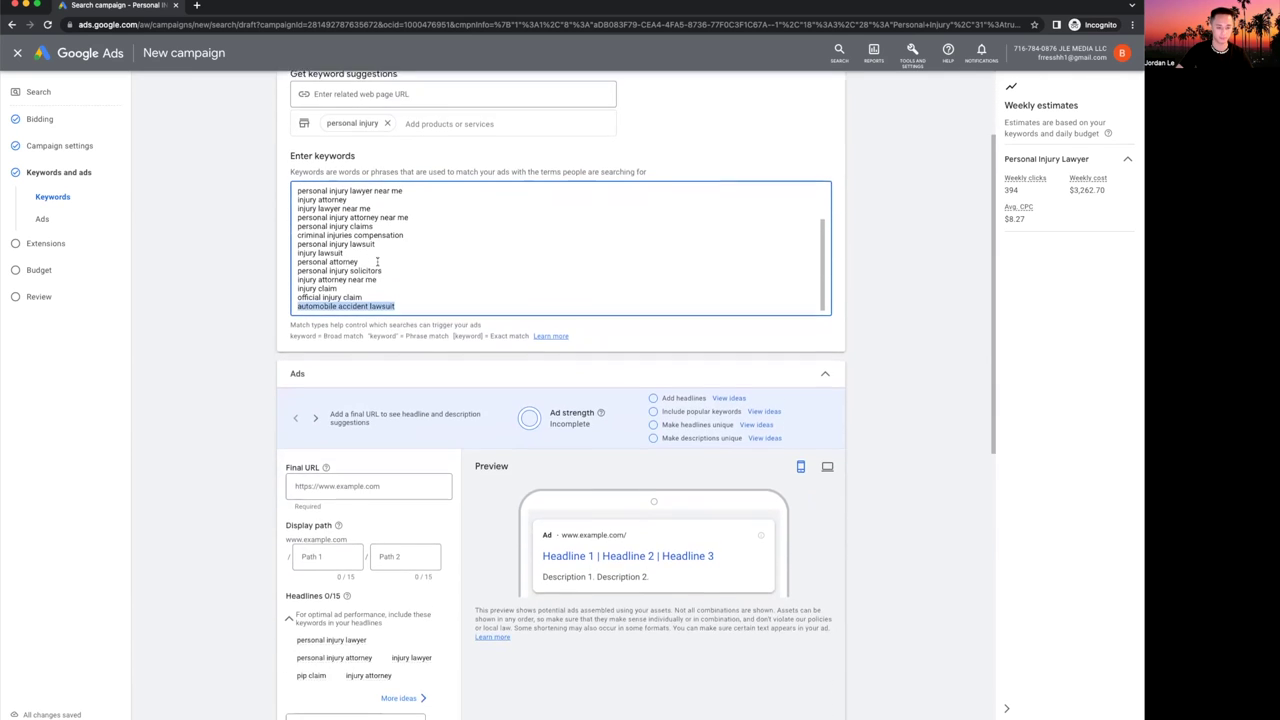
scroll(432, 281, down, 4)
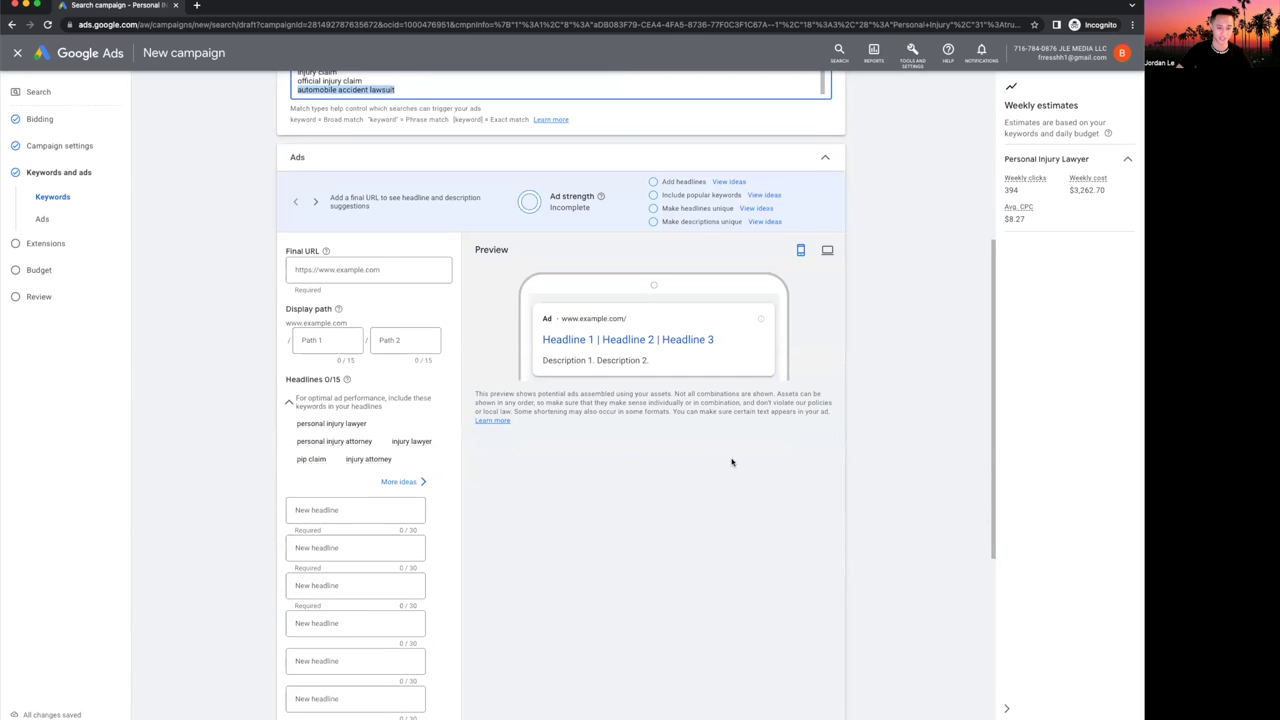
Start the ad draft by focusing the Final URL field in the Ads section.
click(378, 278)
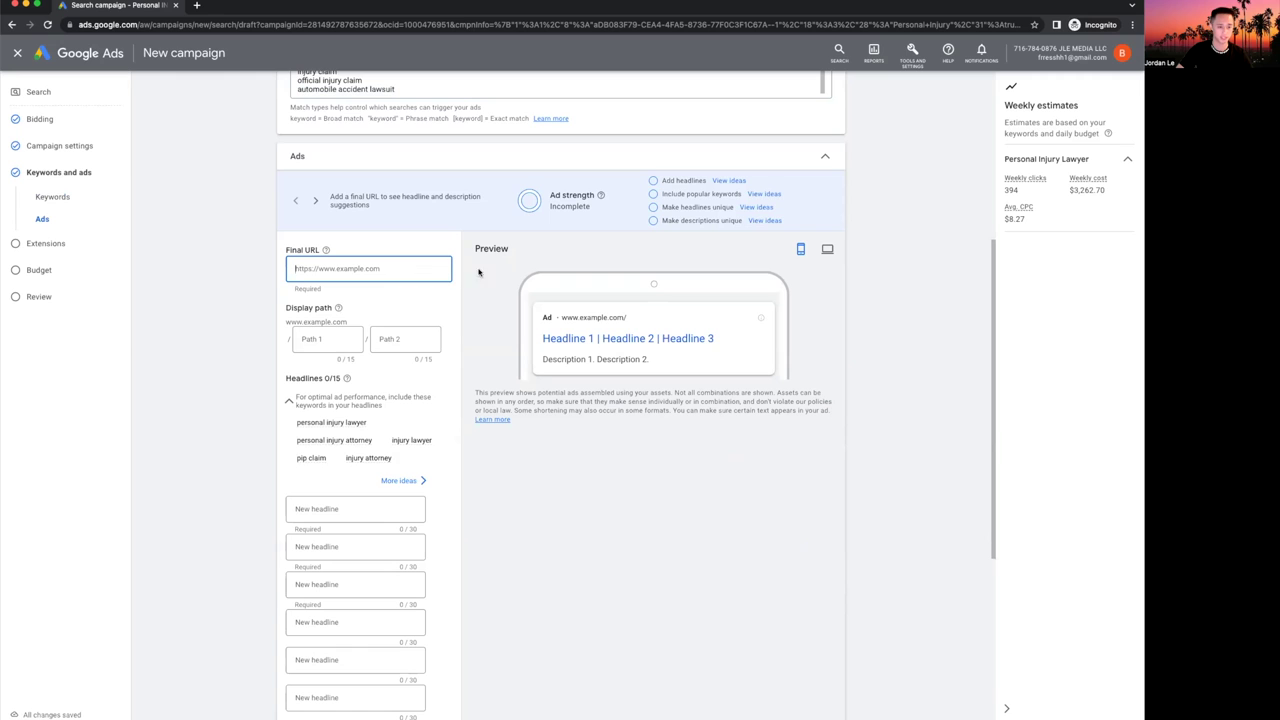
scroll(340, 280, up, 2)
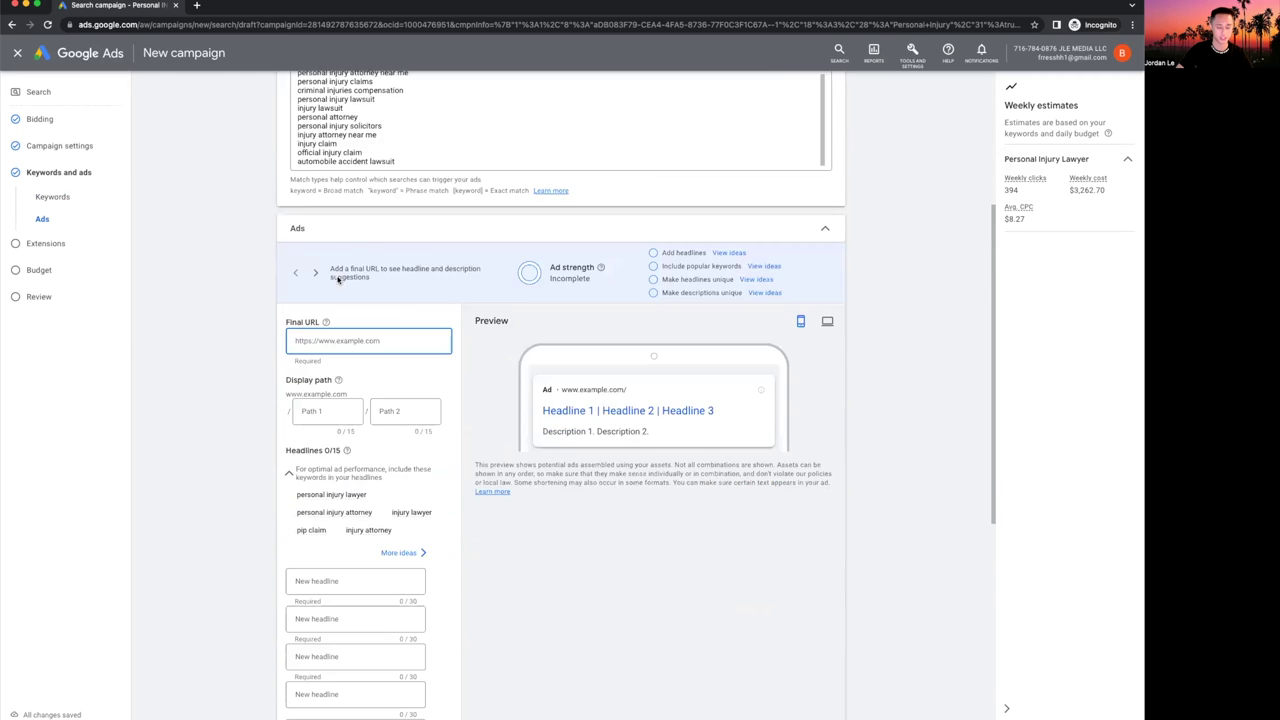
scroll(338, 279, down, 3)
scroll(300, 240, up, 1)
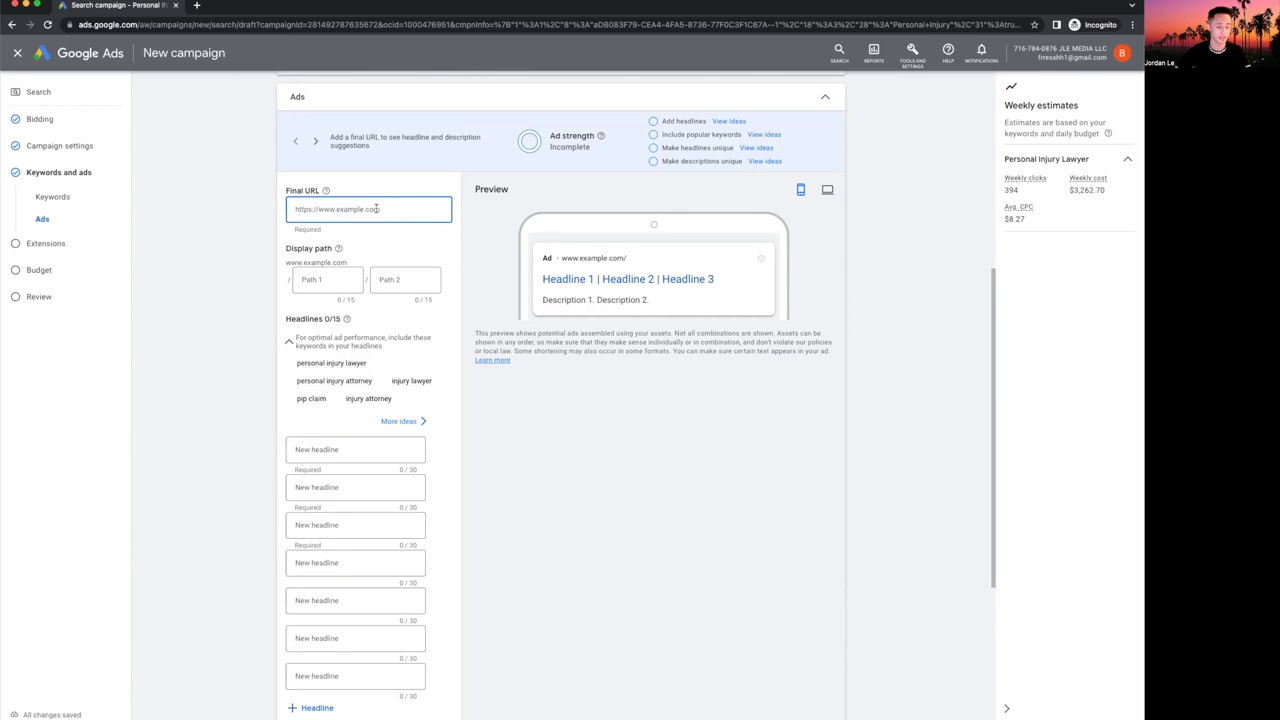
scroll(777, 429, up, 1)
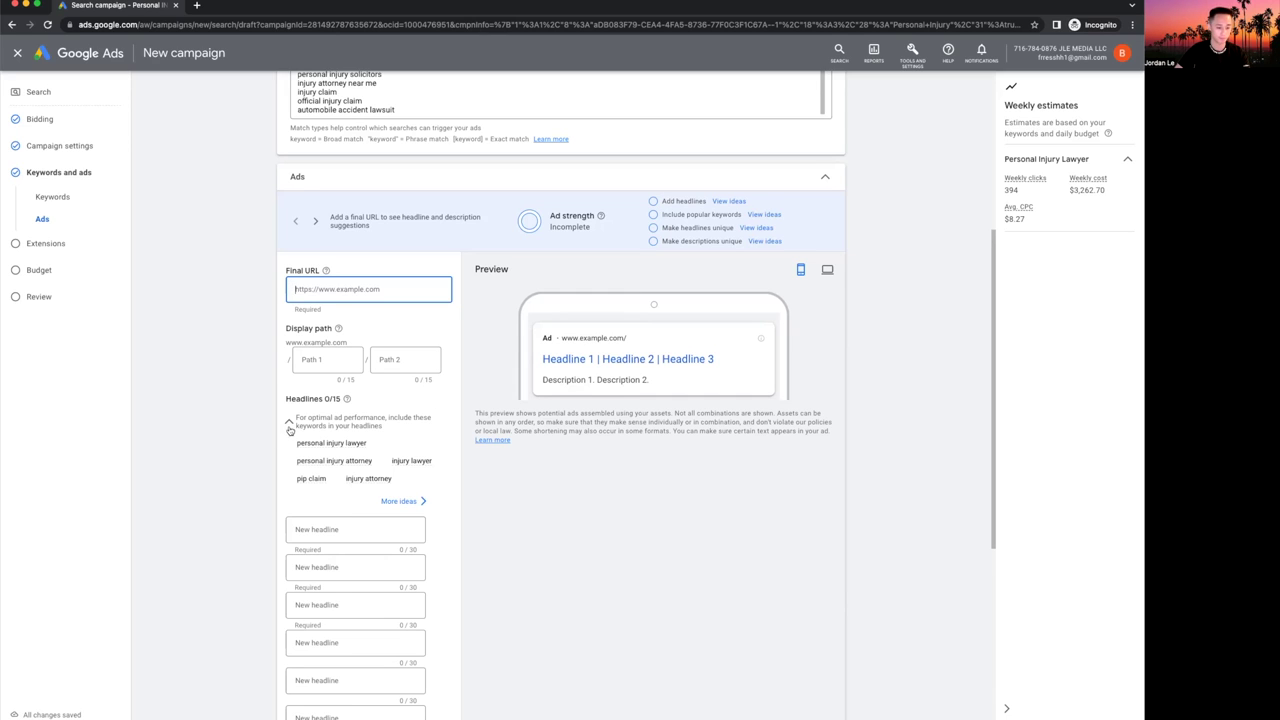
mouse_move(352, 445)
click(199, 452)
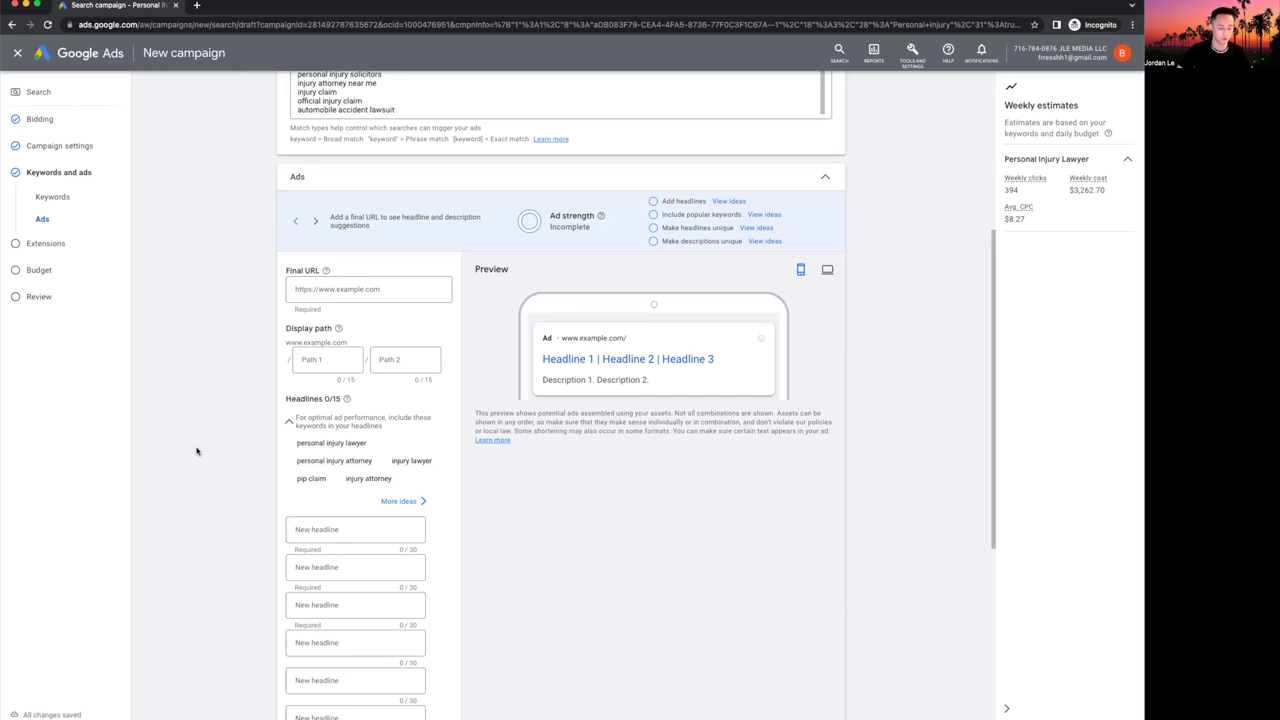
mouse_move(366, 476)
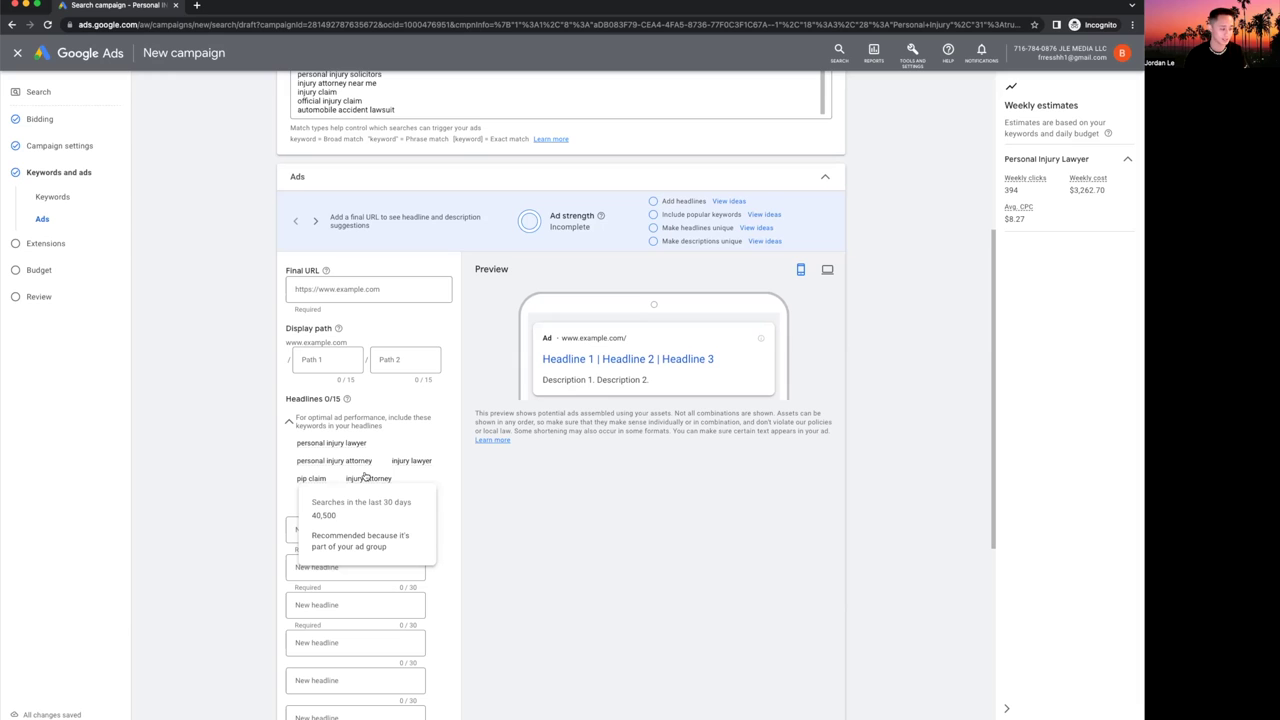
Enter 'pi-lawyer' as Path 1 and 'free-consults' as Path 2 of the display path.
click(327, 360)
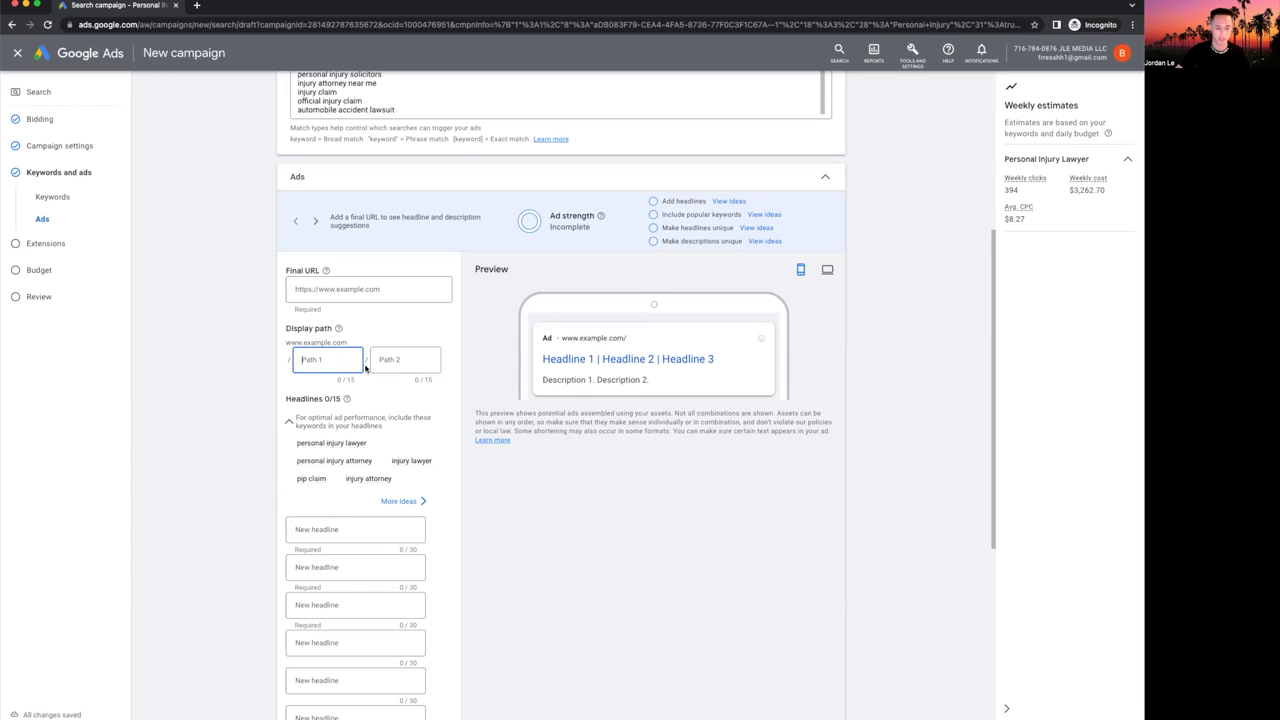
text(pi-lawyer)
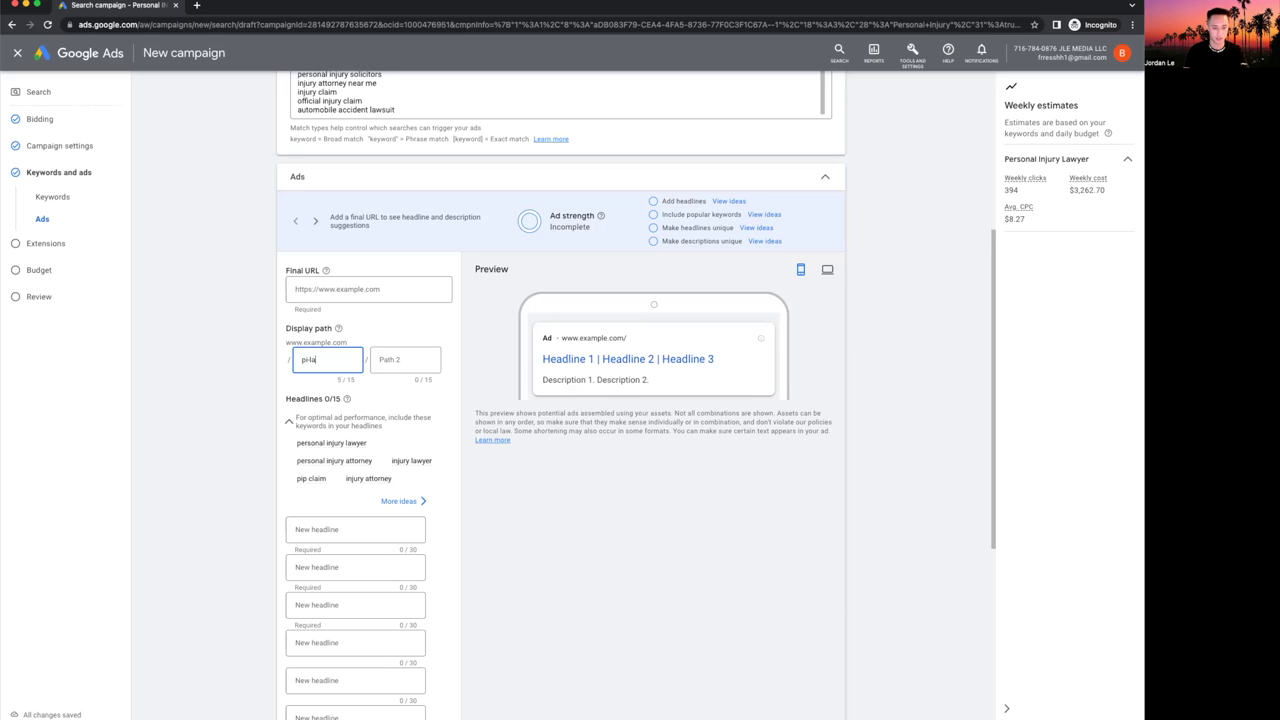
click(396, 368)
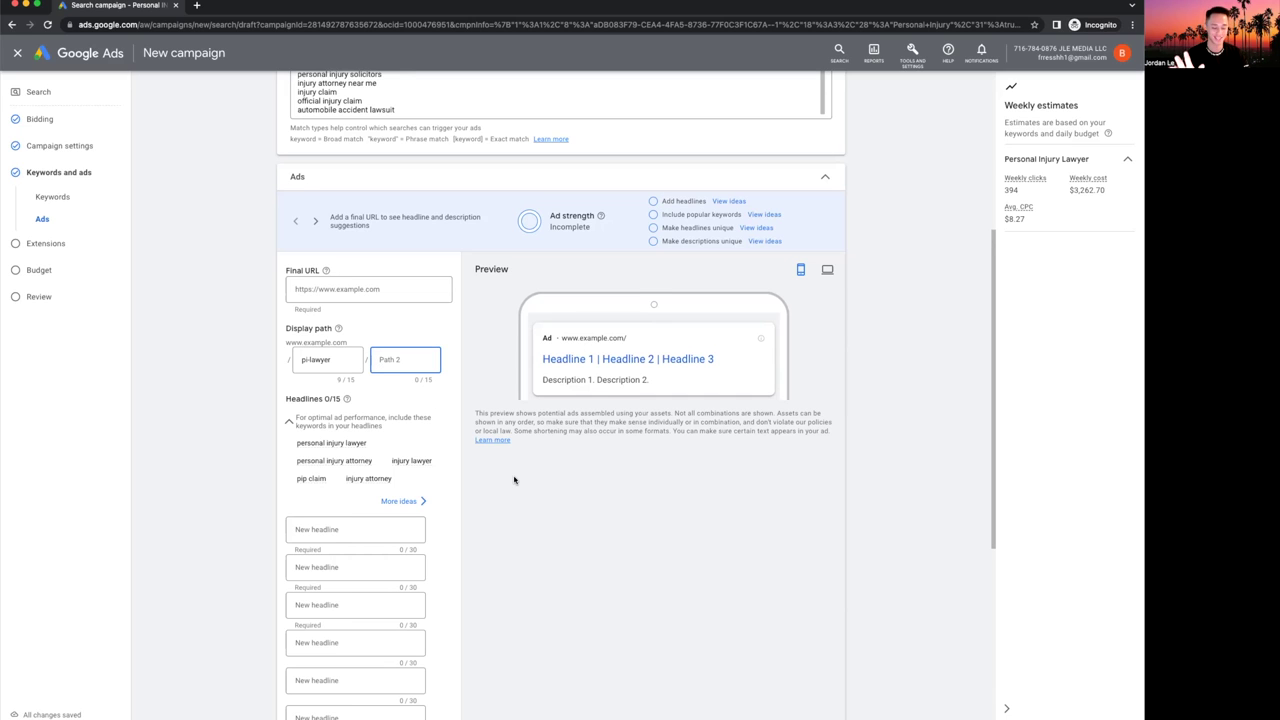
text(free-consults)
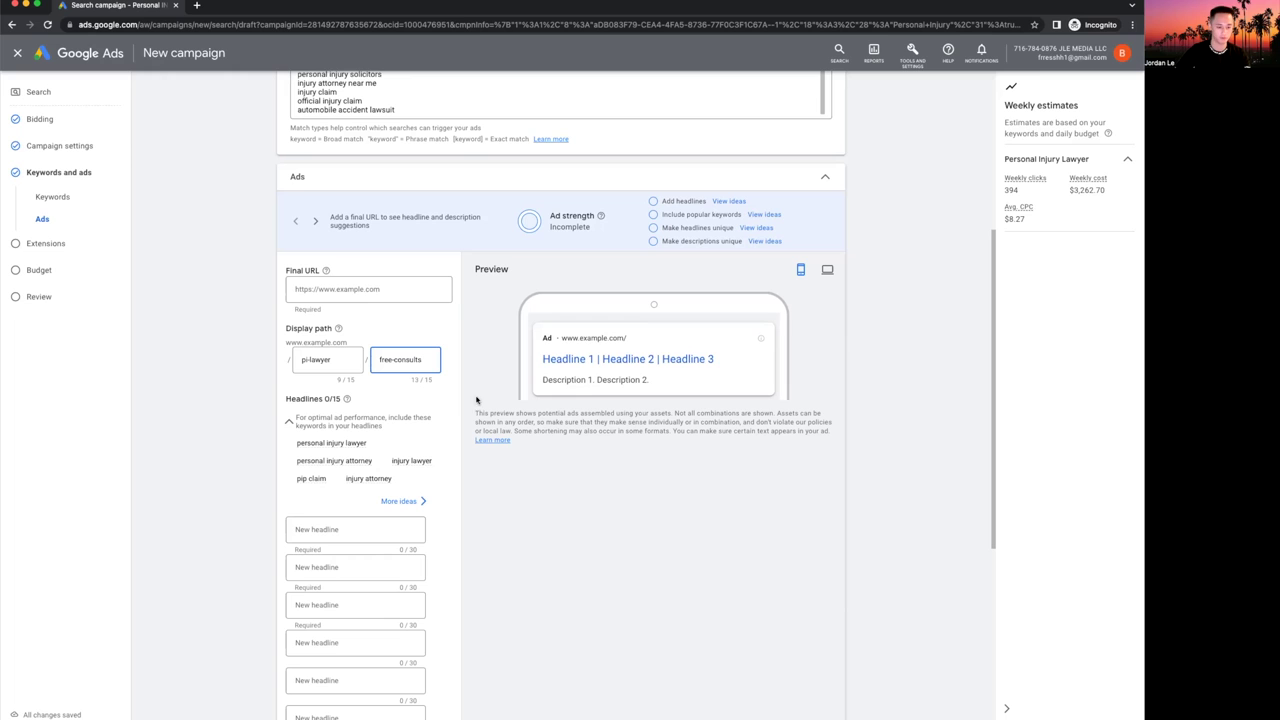
drag(426, 402, 406, 387)
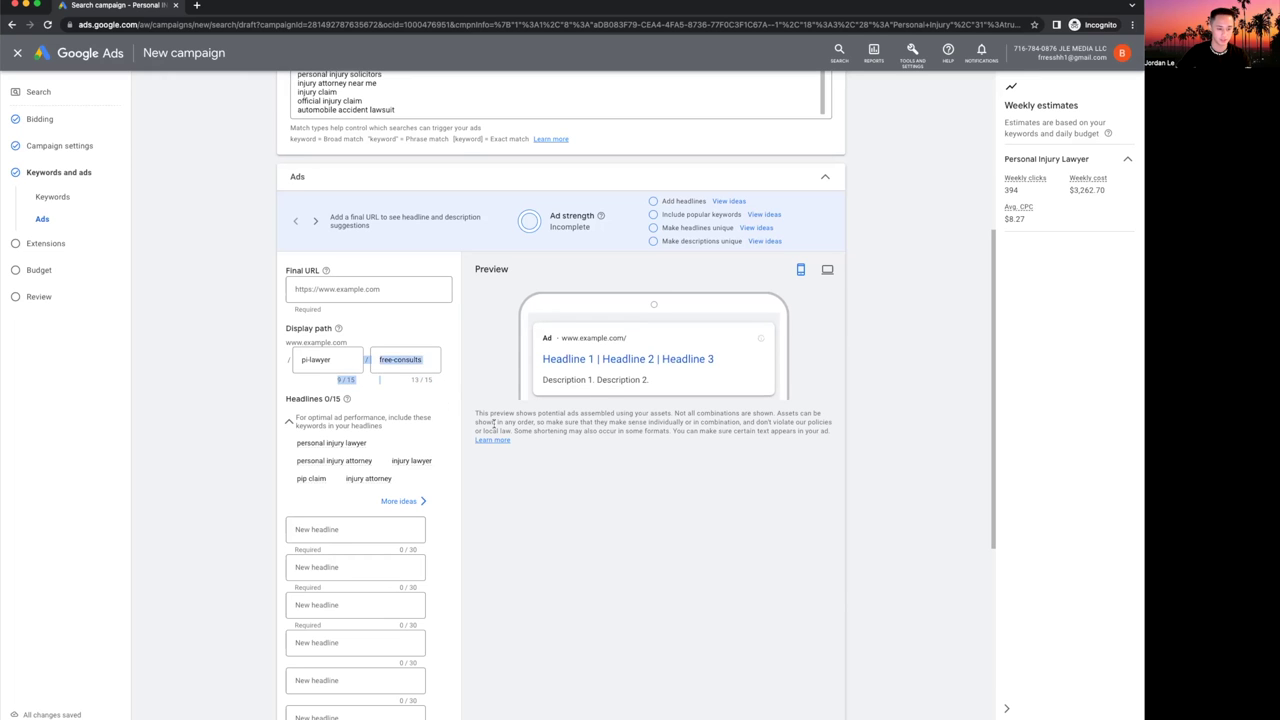
scroll(434, 517, down, 2)
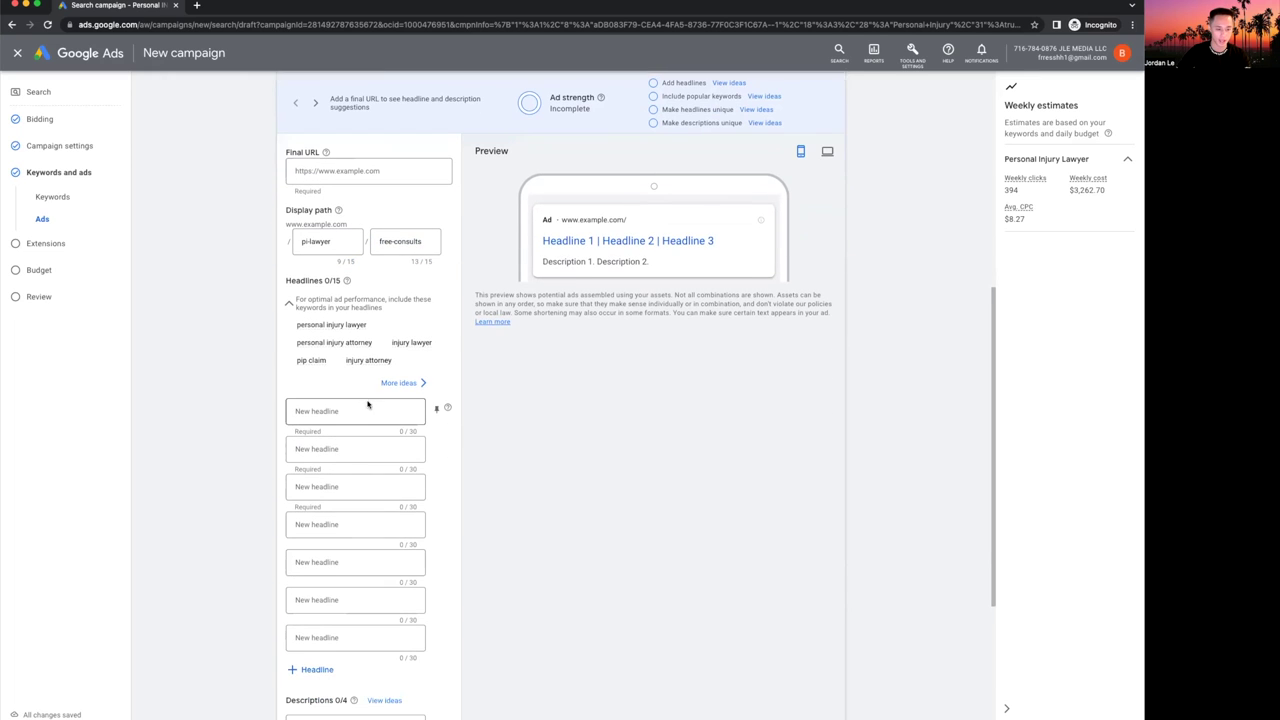
Write the first two headlines: '#1 Personal Injury Lawyer' and 'Call For A Free Consultation'.
scroll(367, 401, down, 3)
scroll(400, 360, up, 2)
scroll(390, 347, down, 1)
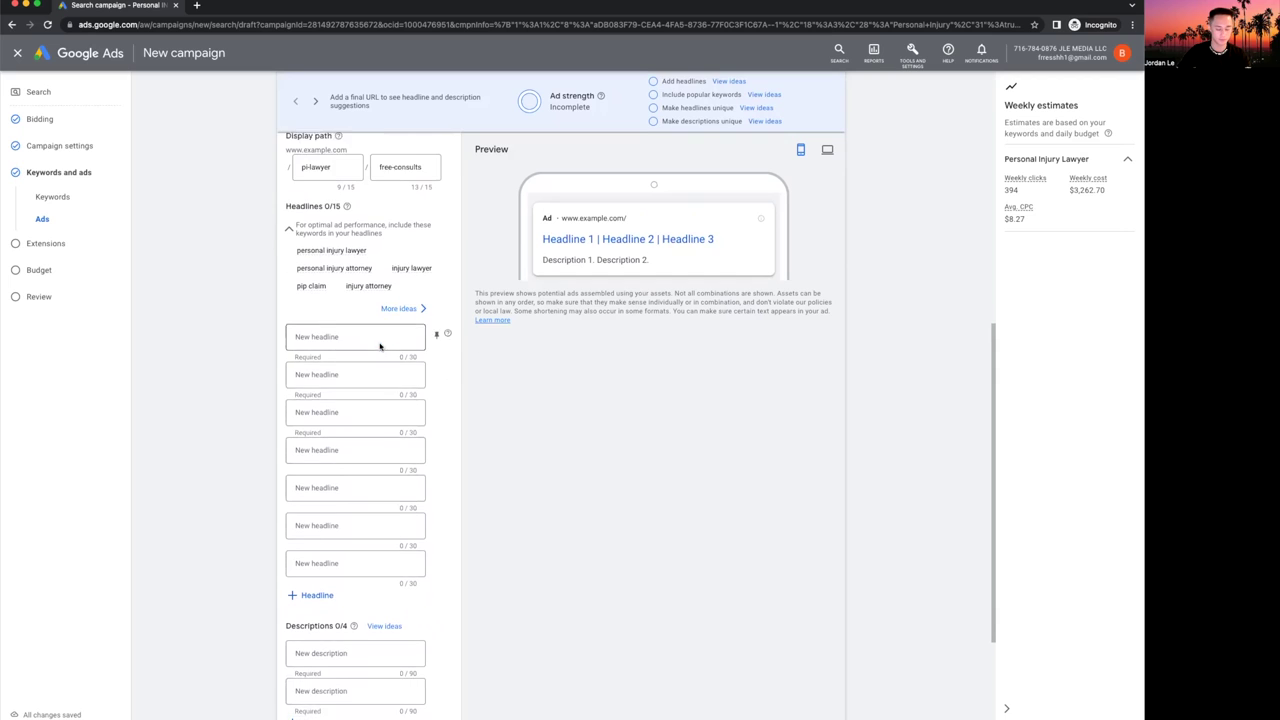
click(382, 334)
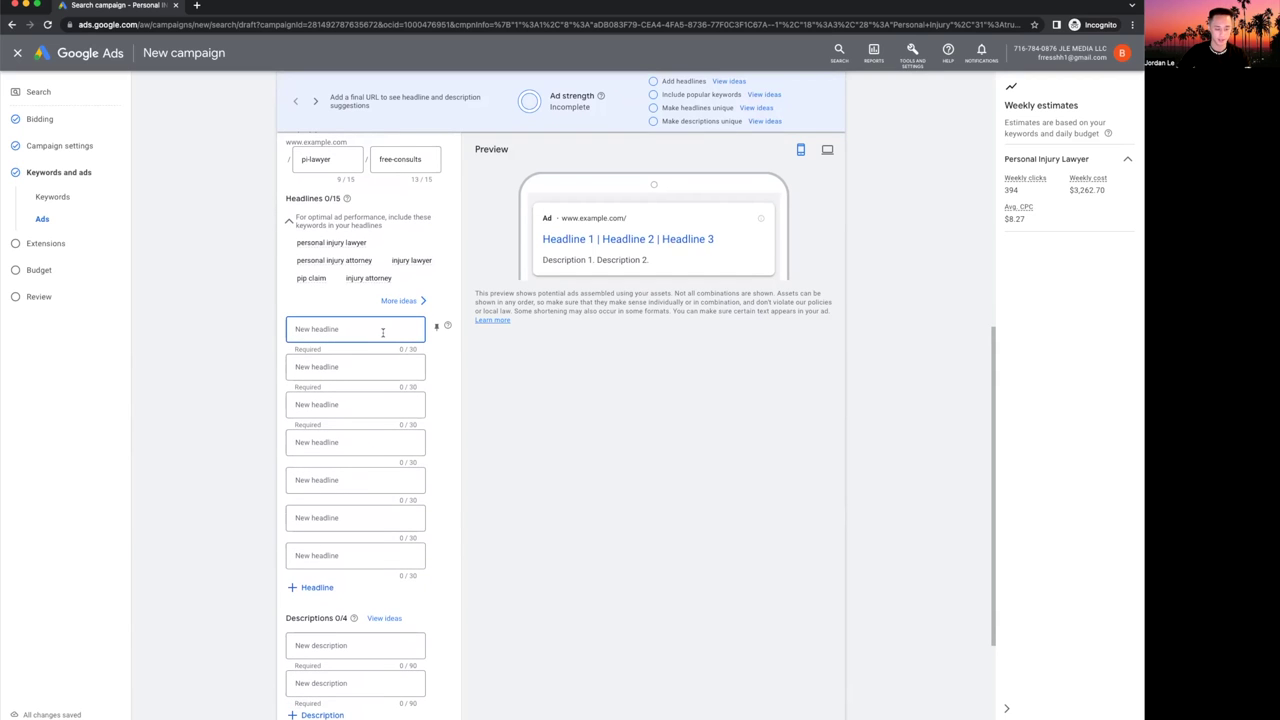
text(Per)
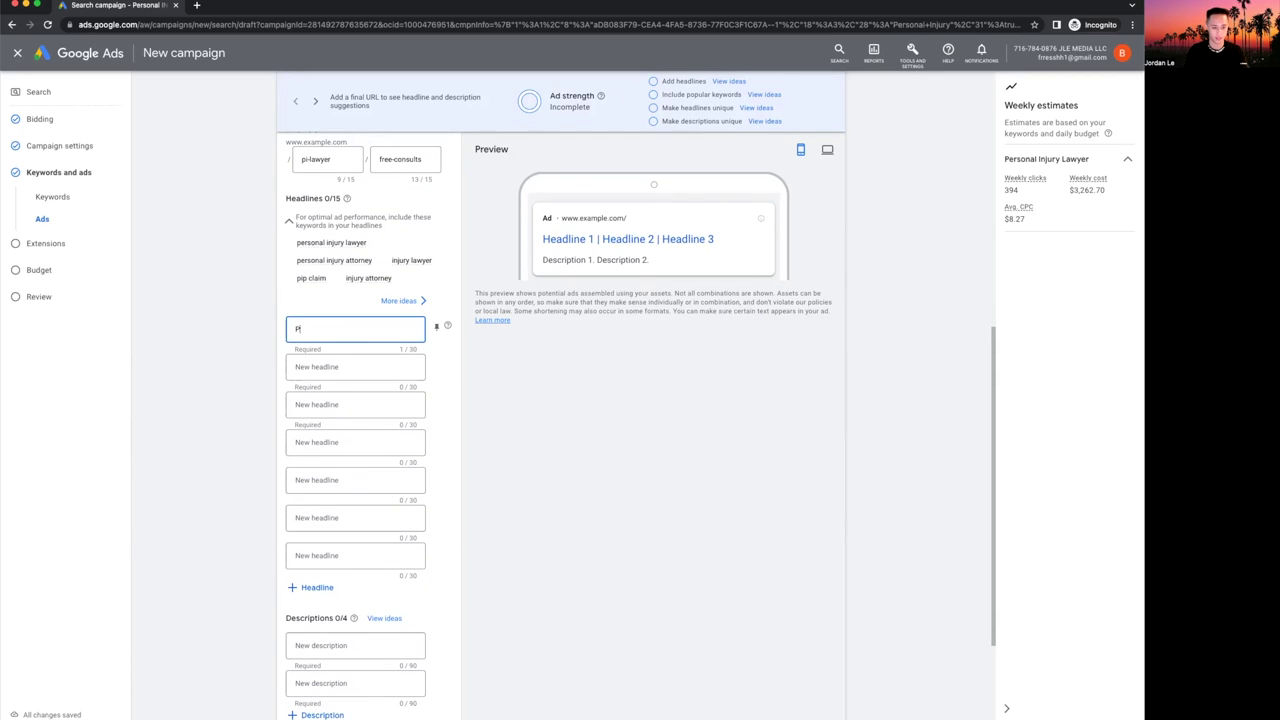
key(BackSpace)
key(BackSpace)
key(BackSpace)
text(#1 Personal Injury Lawyer N)
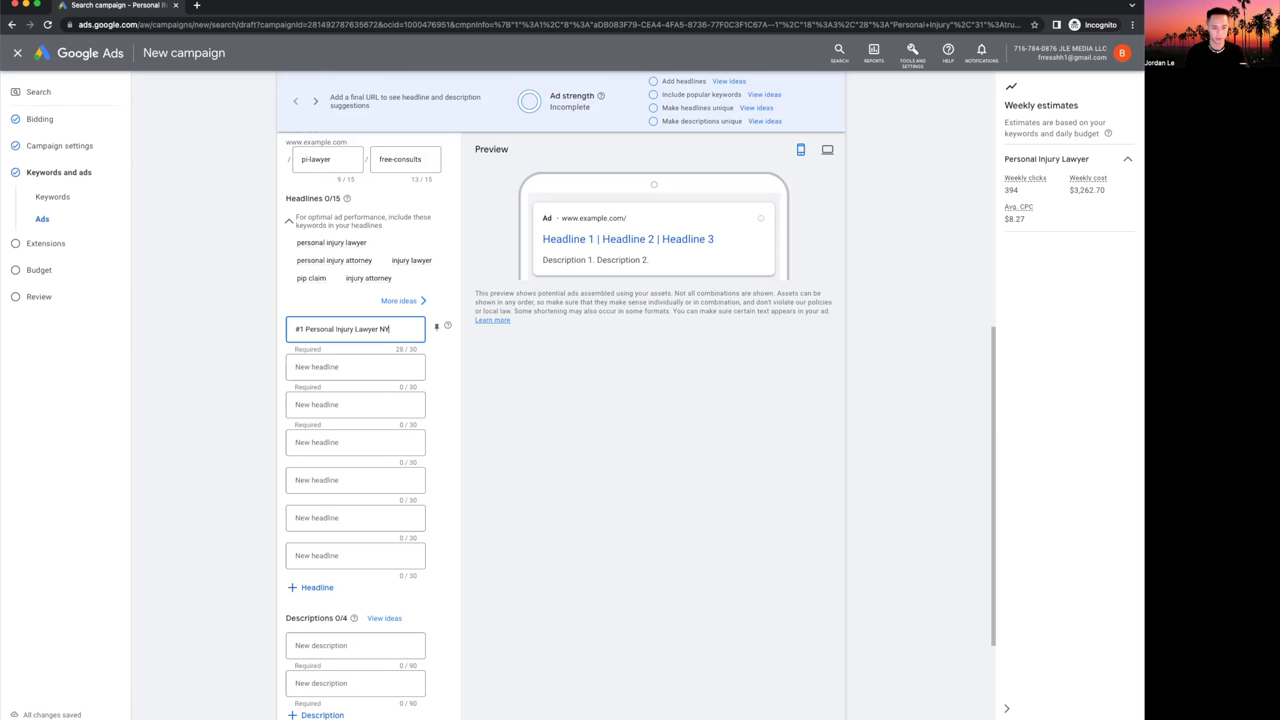
text(Y)
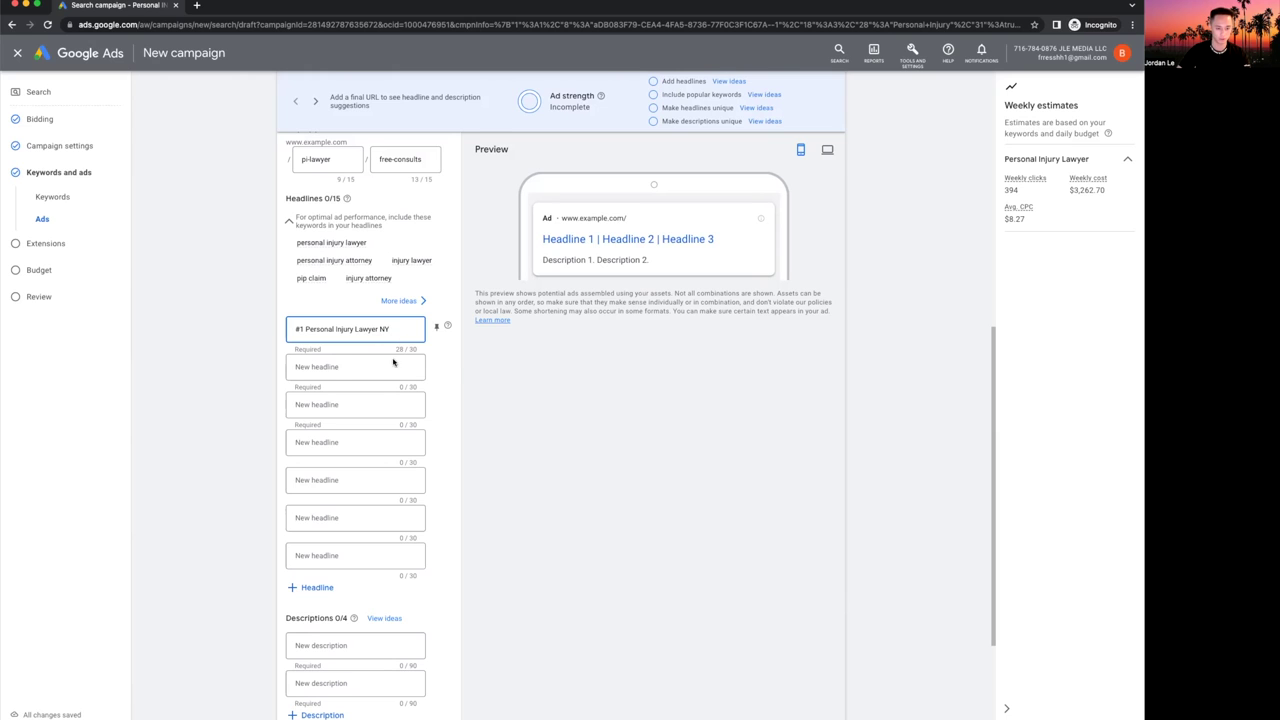
key(BackSpace)
key(BackSpace)
text(LA)
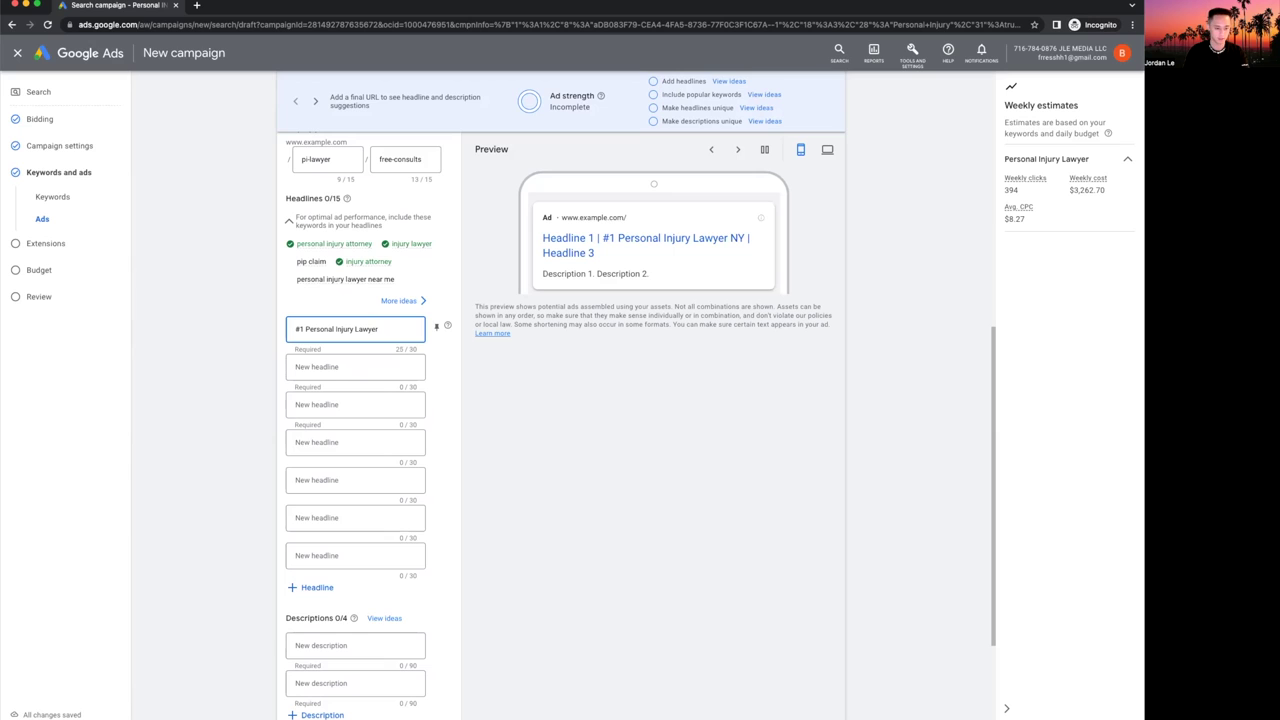
click(363, 366)
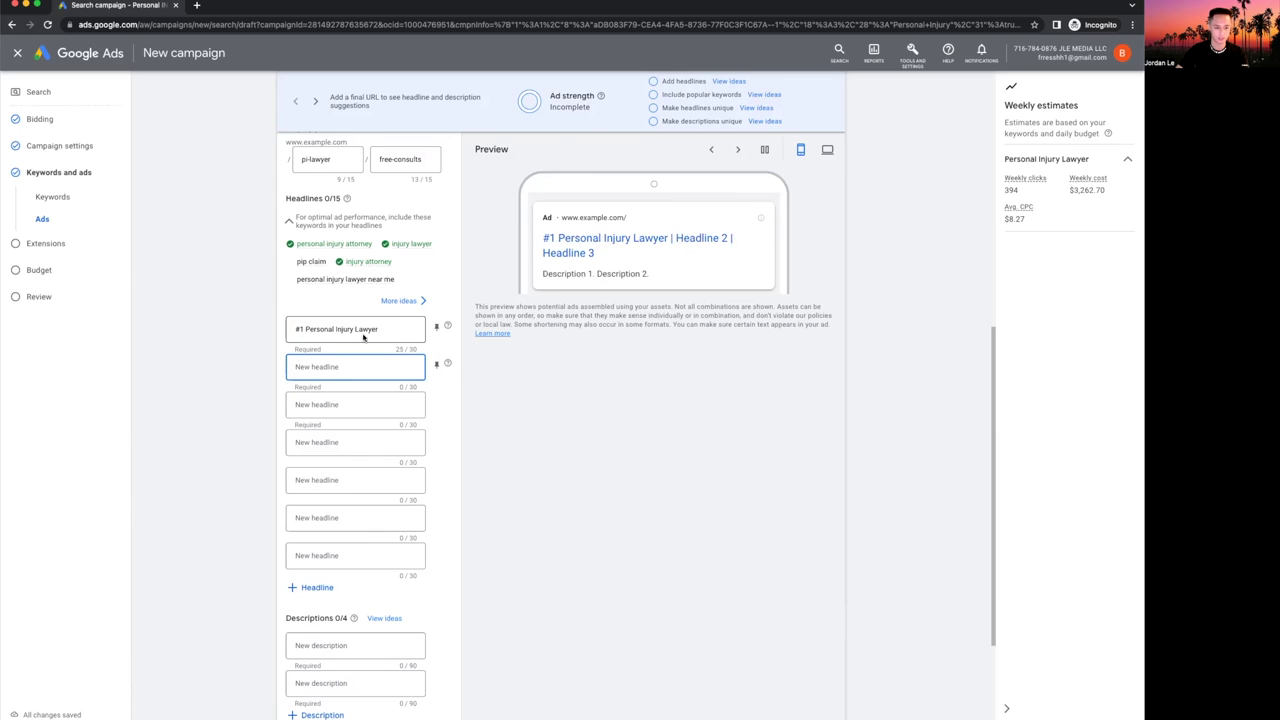
text(Call For A)
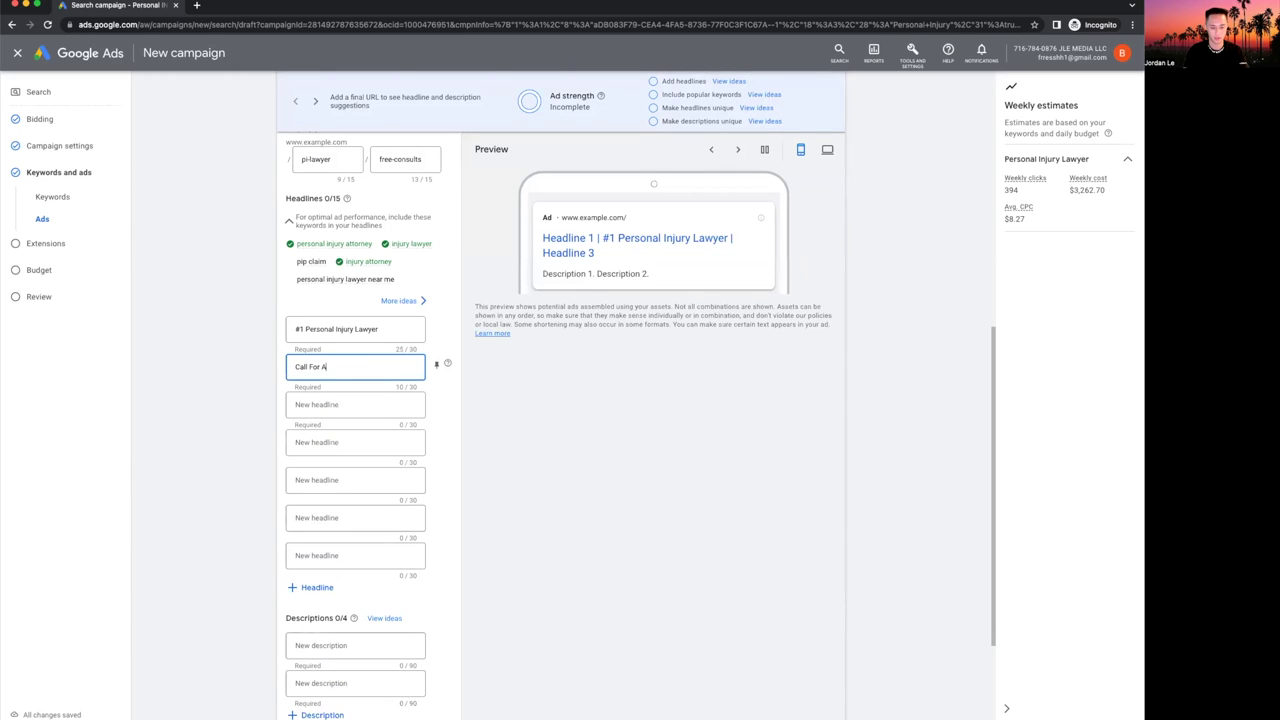
text( Free Consultation)
Add the headlines 'No Win No Fees' and 'No Fees Unless You Win'.
click(378, 406)
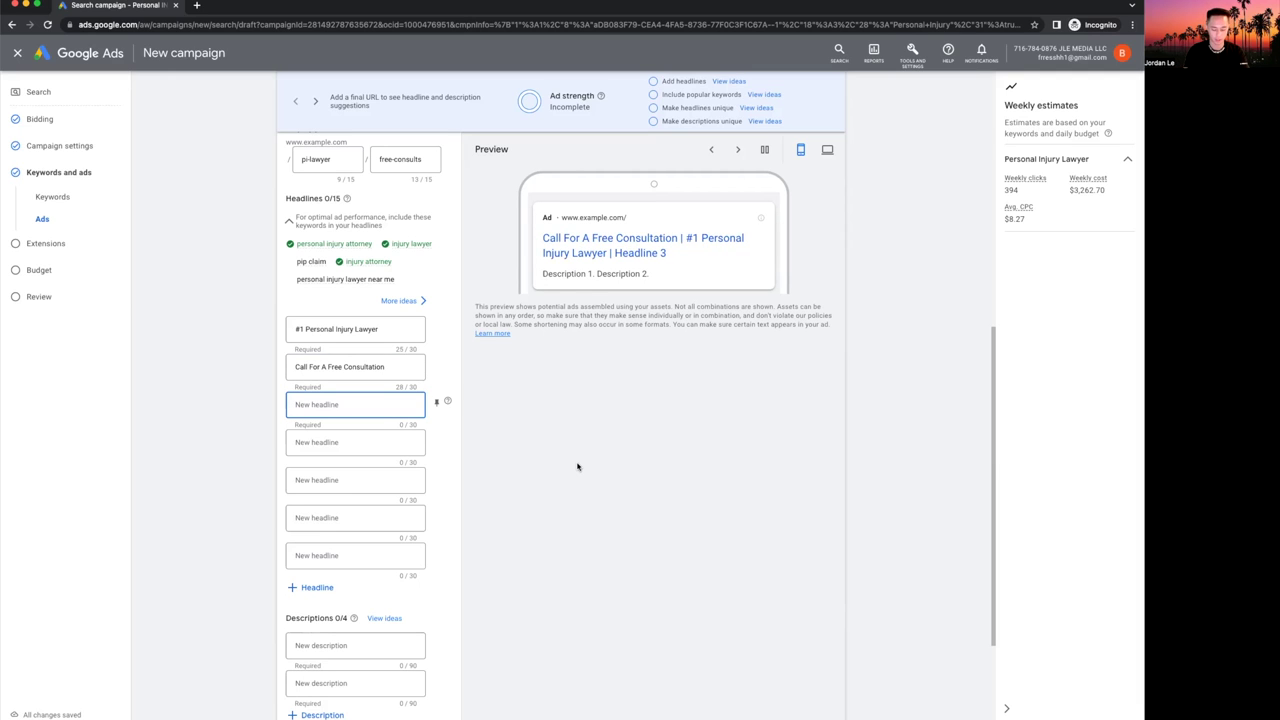
text(No Win)
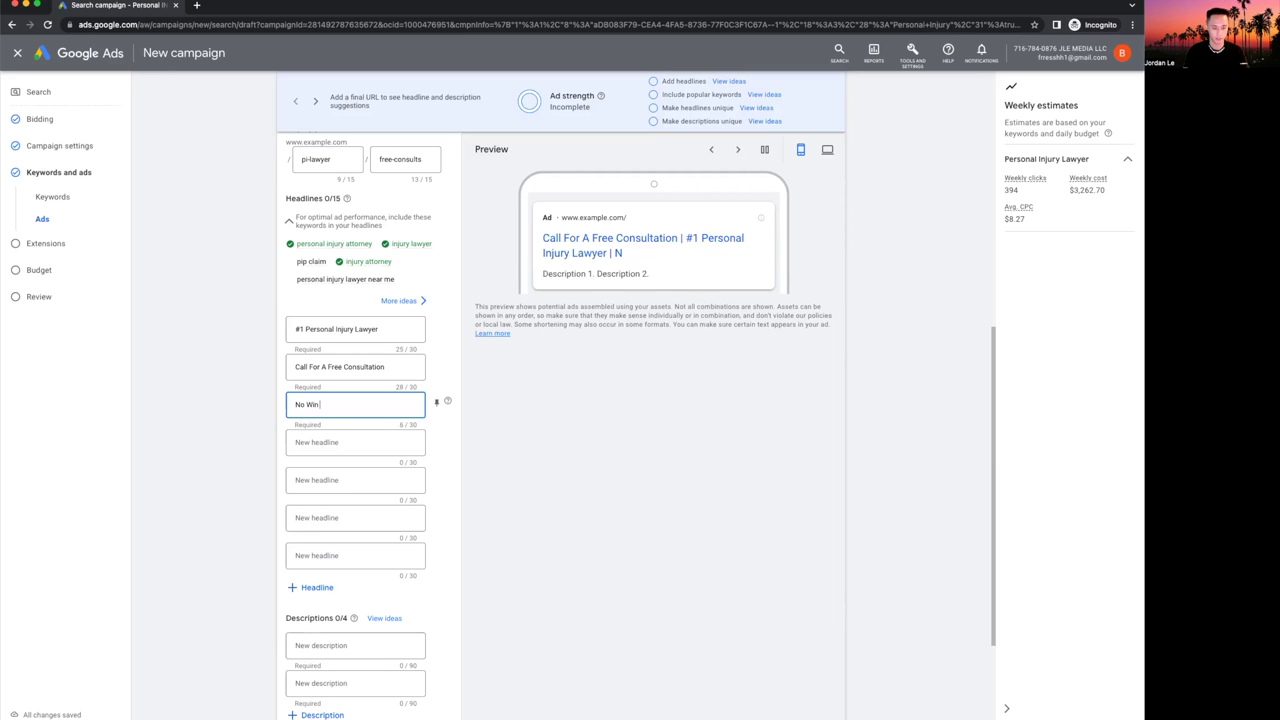
text( No Fees)
click(380, 443)
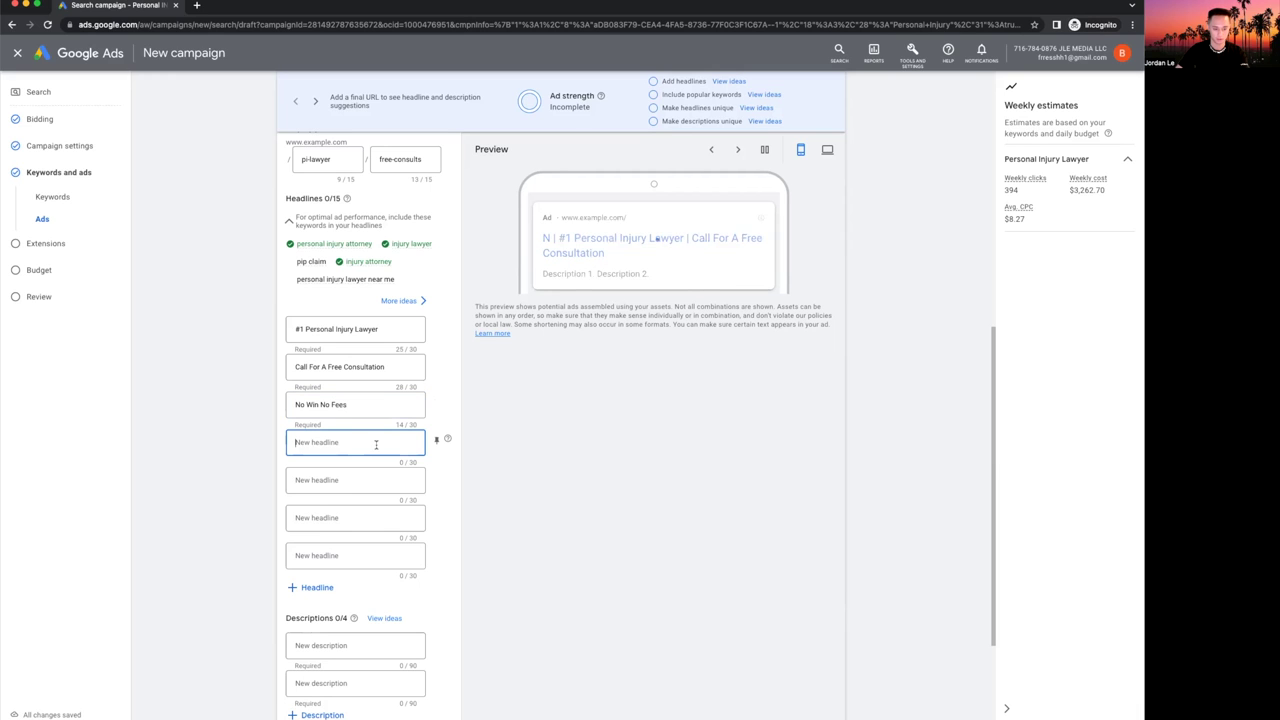
text(No Fees Un)
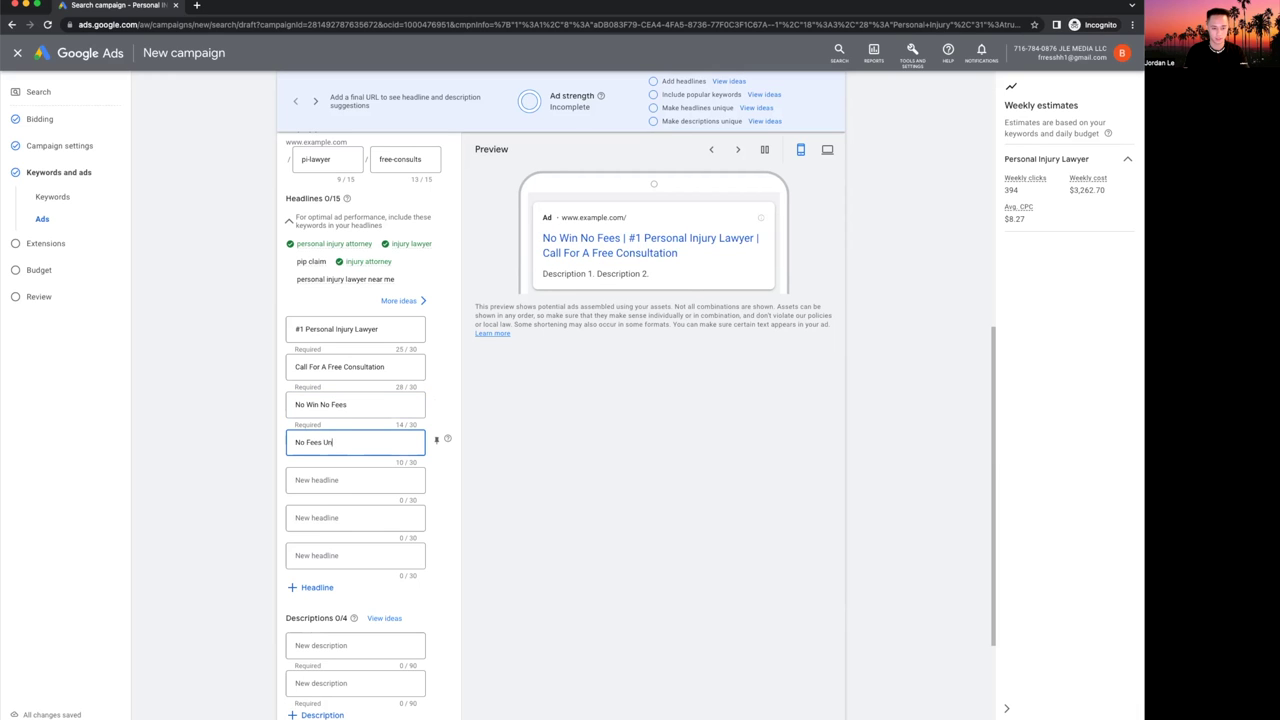
text(less You Win)
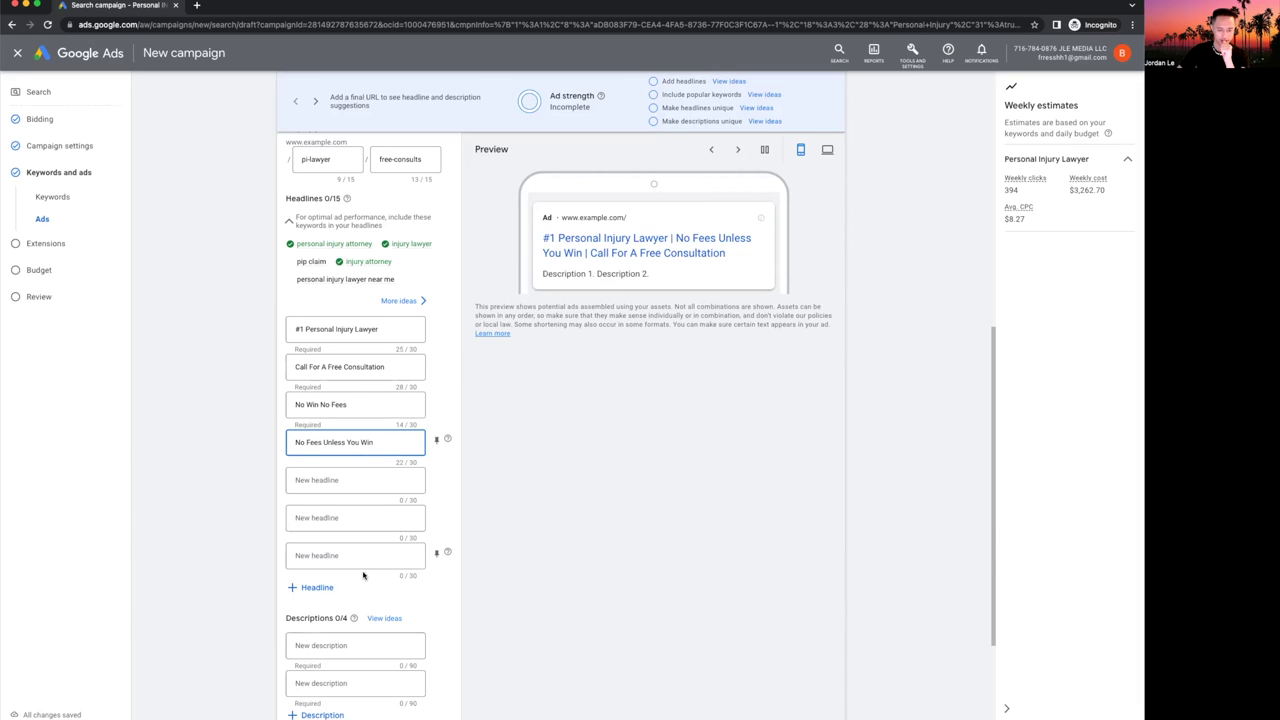
mouse_move(436, 517)
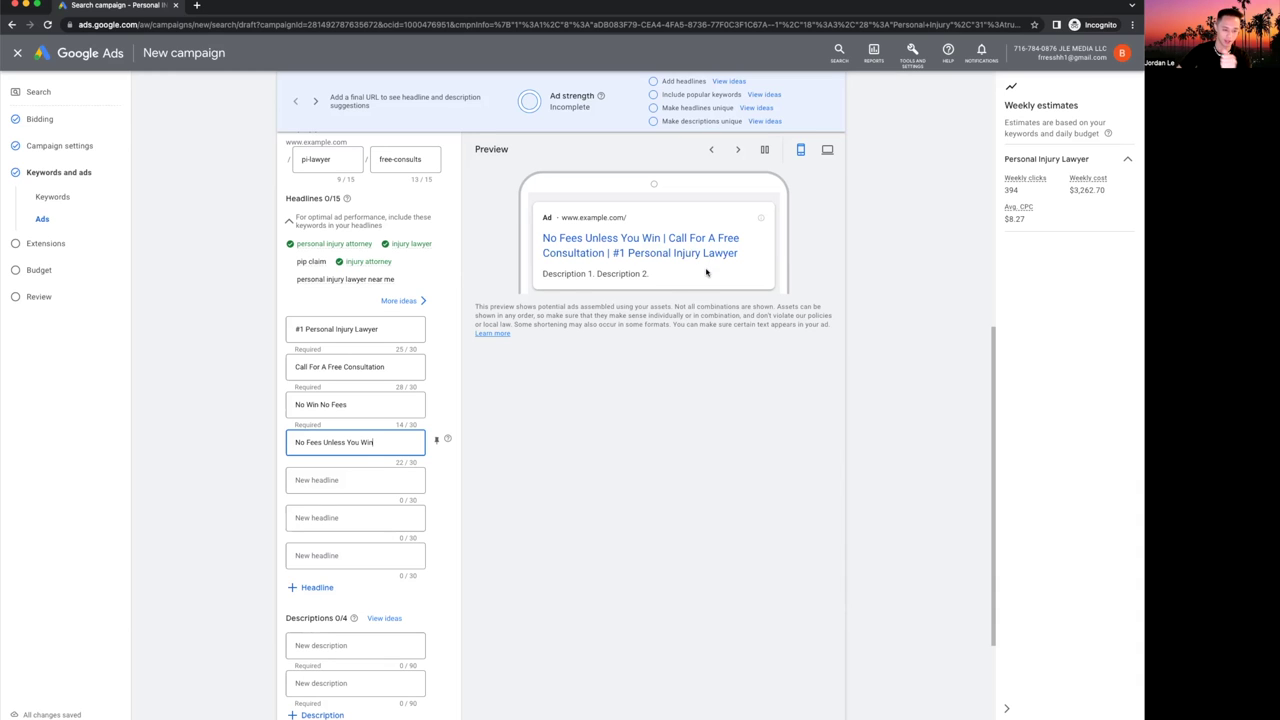
click(541, 418)
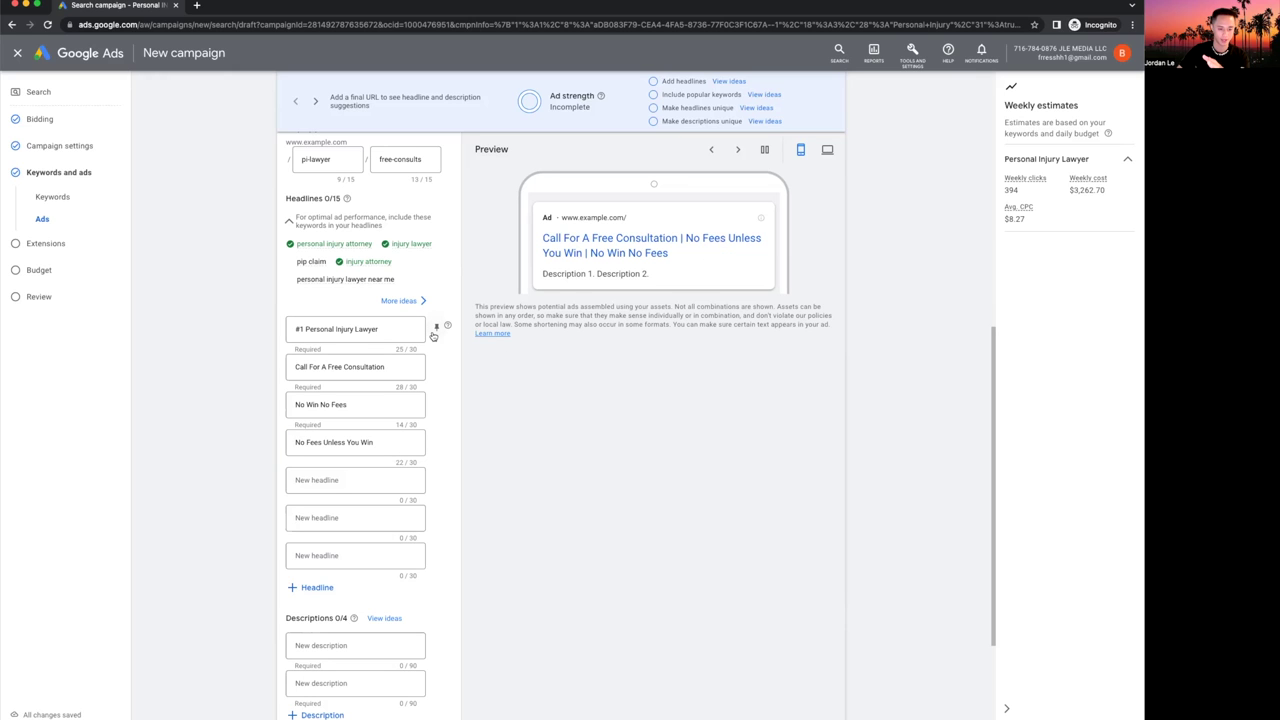
Pin '#1 Personal Injury Lawyer' to headline position 1, replacing an accidental position-3 pin.
click(436, 327)
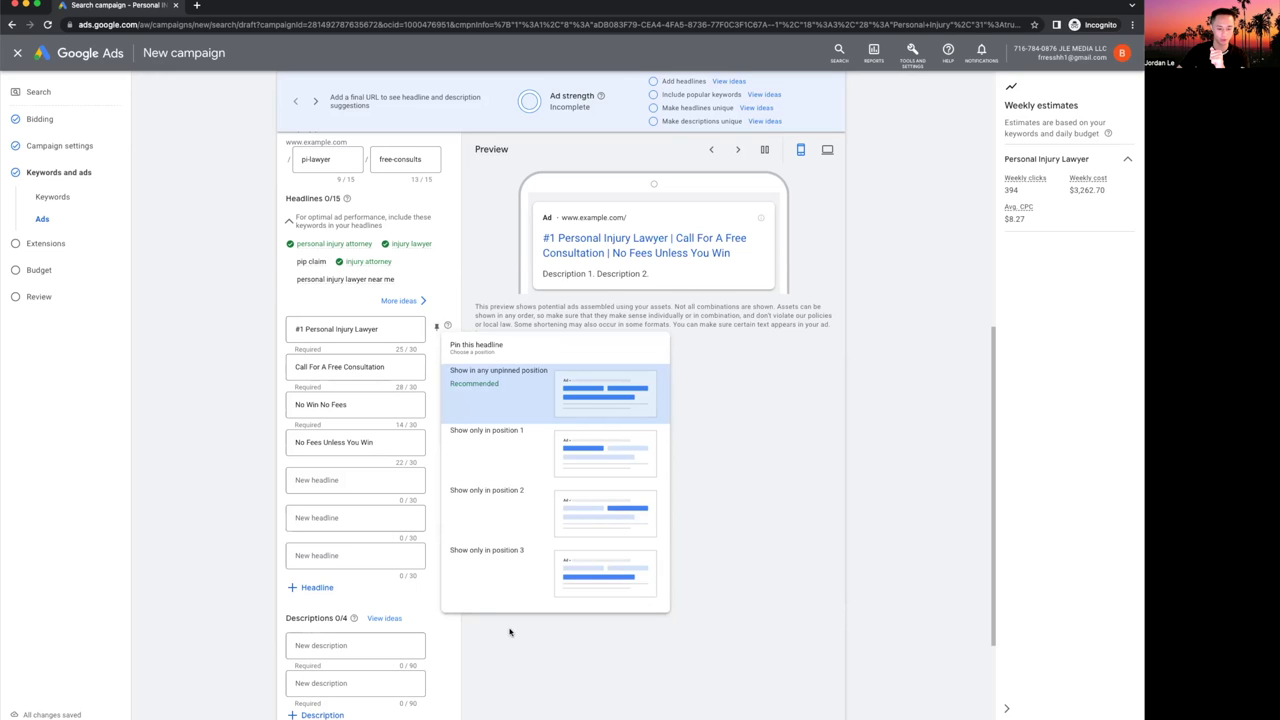
click(487, 567)
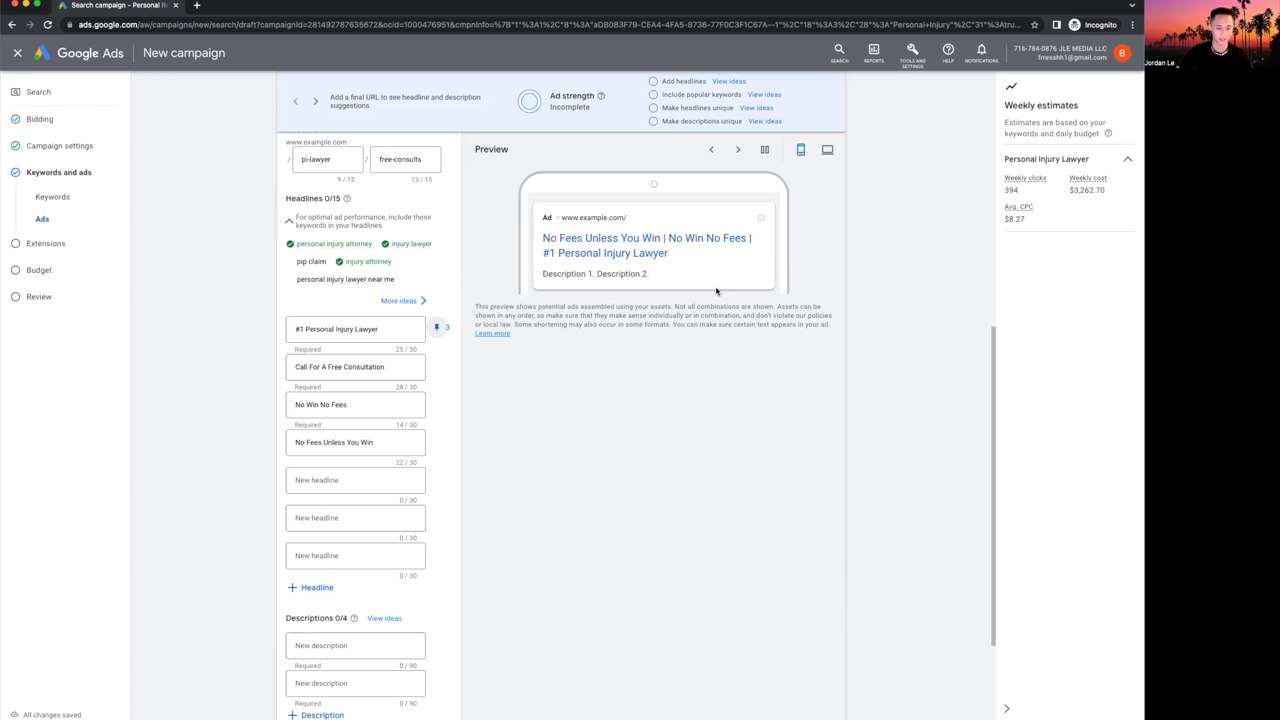
click(437, 327)
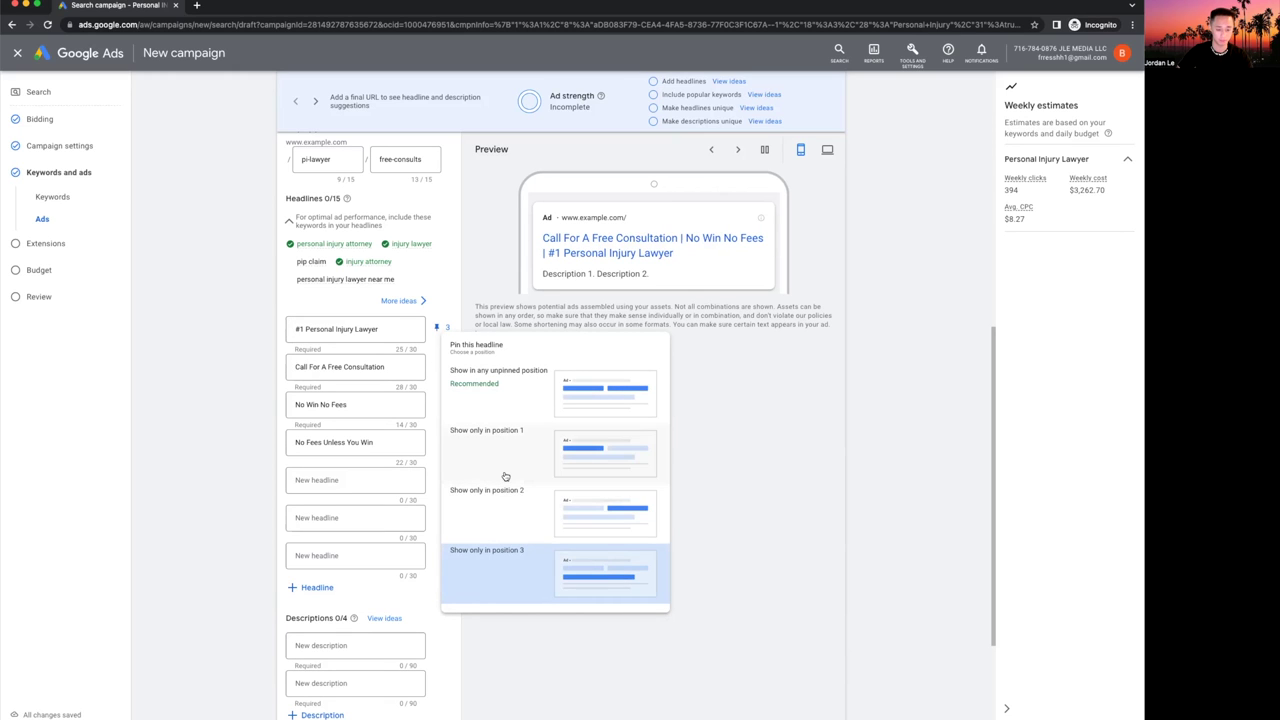
click(505, 476)
click(437, 328)
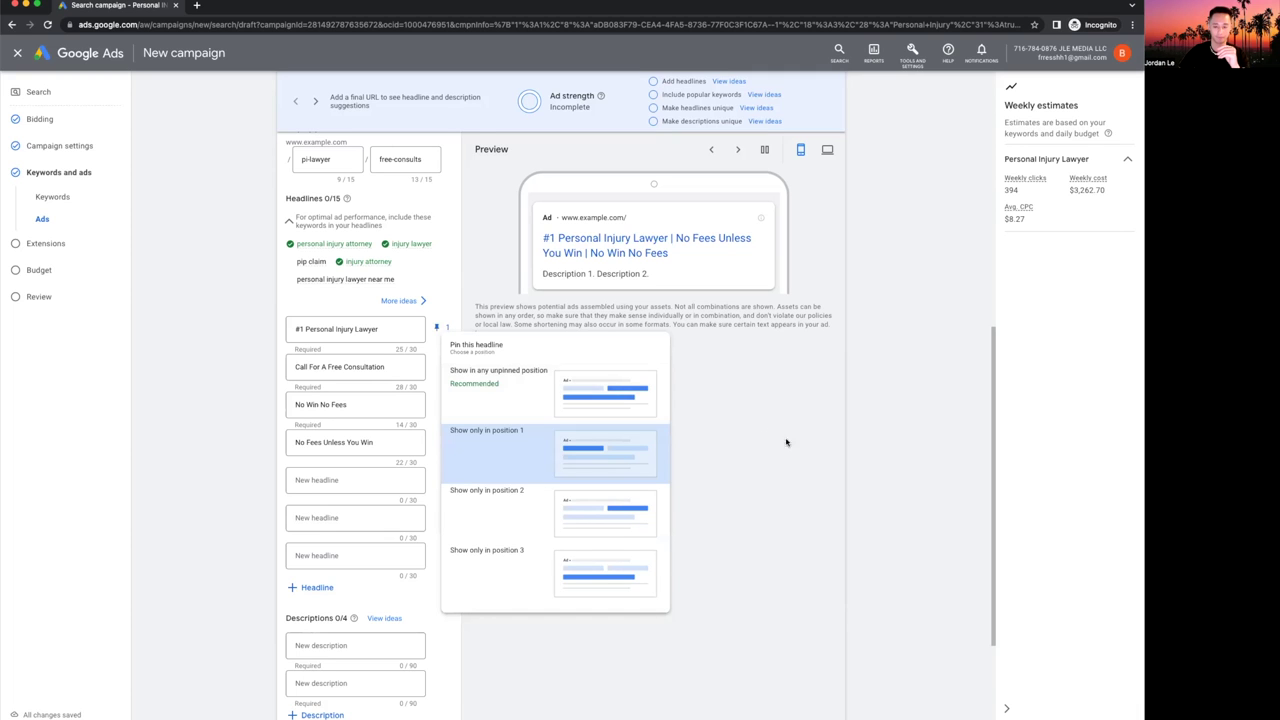
click(833, 449)
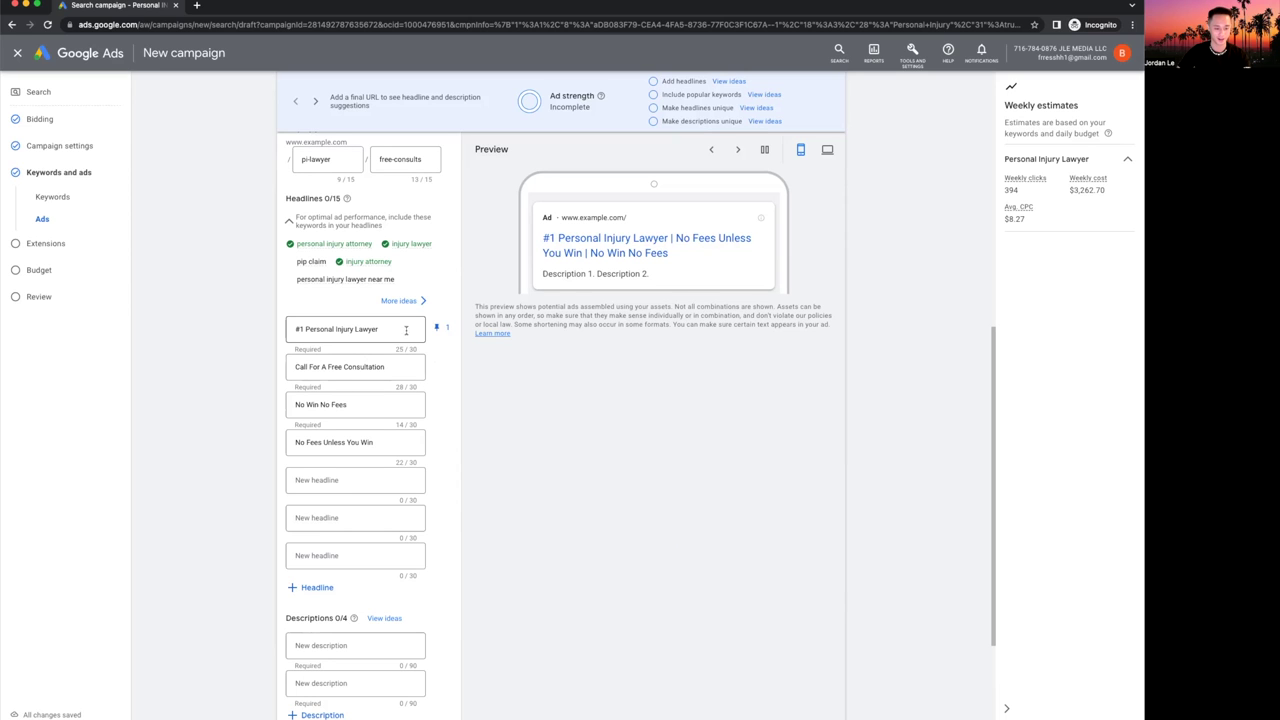
Pin 'Call For A Free Consultation' and 'No Fees Unless You Win' to position 2, 'No Win No Fees' to 3.
click(435, 366)
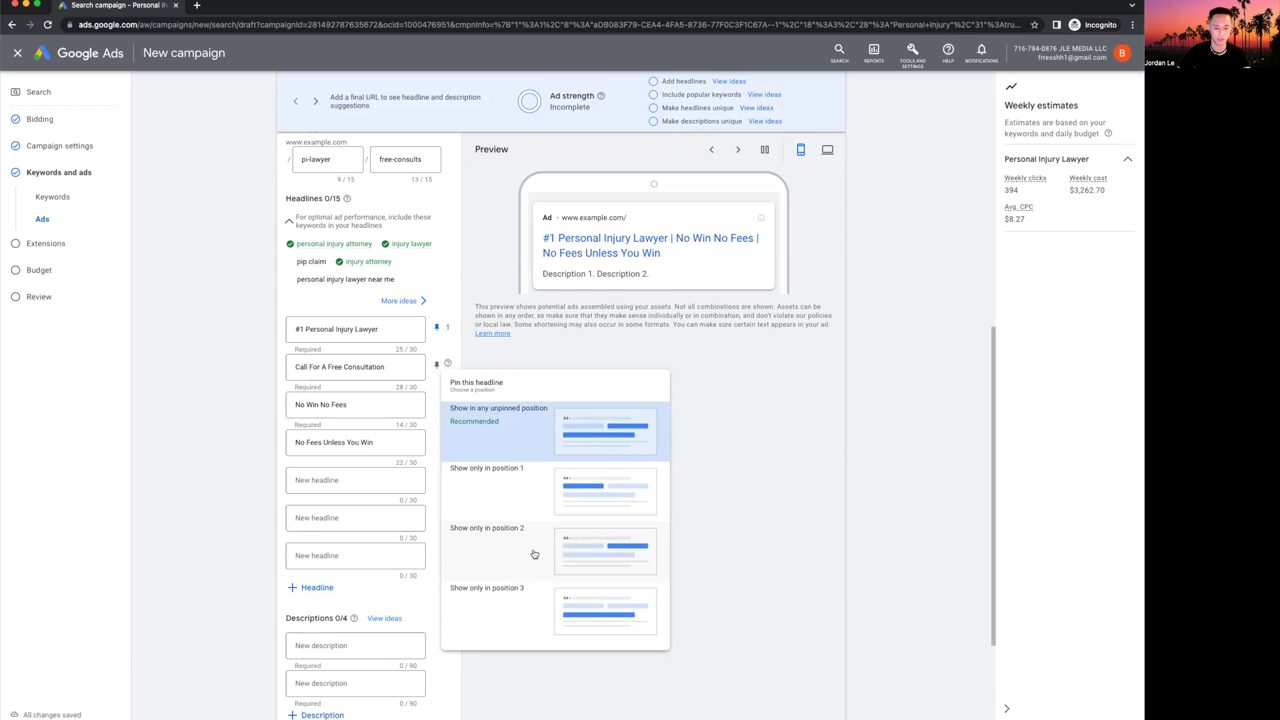
click(534, 554)
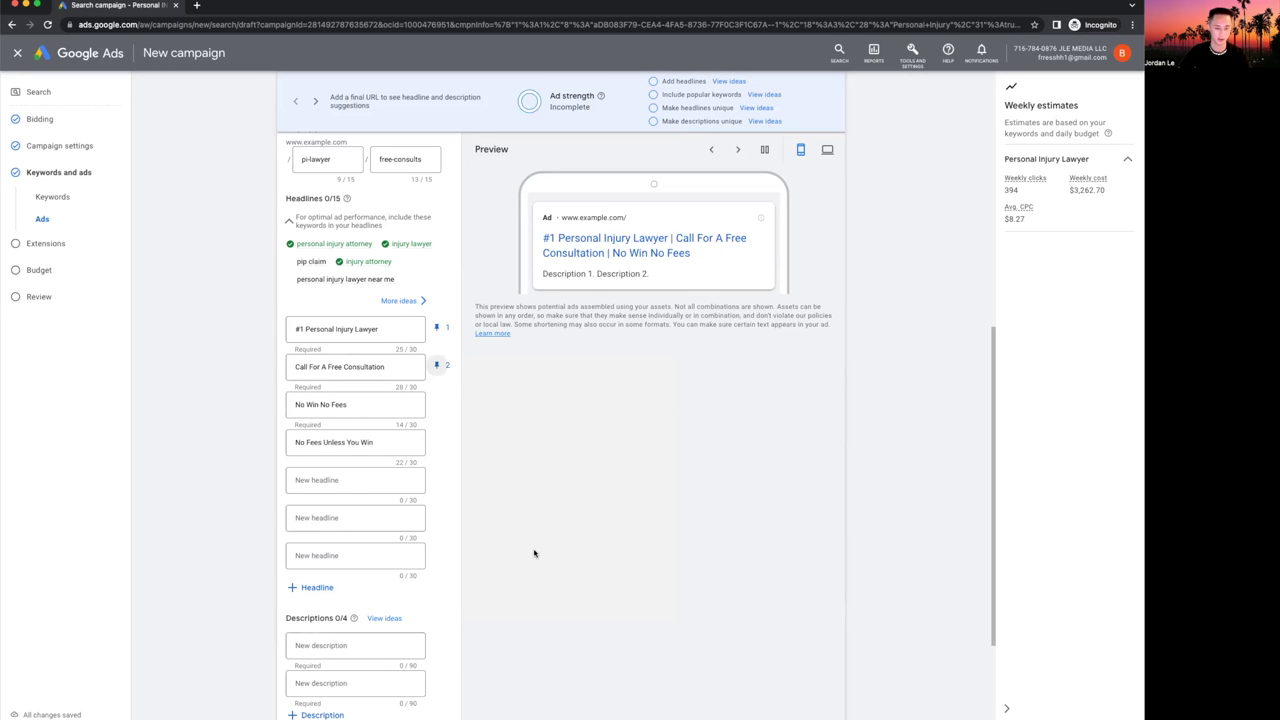
click(435, 444)
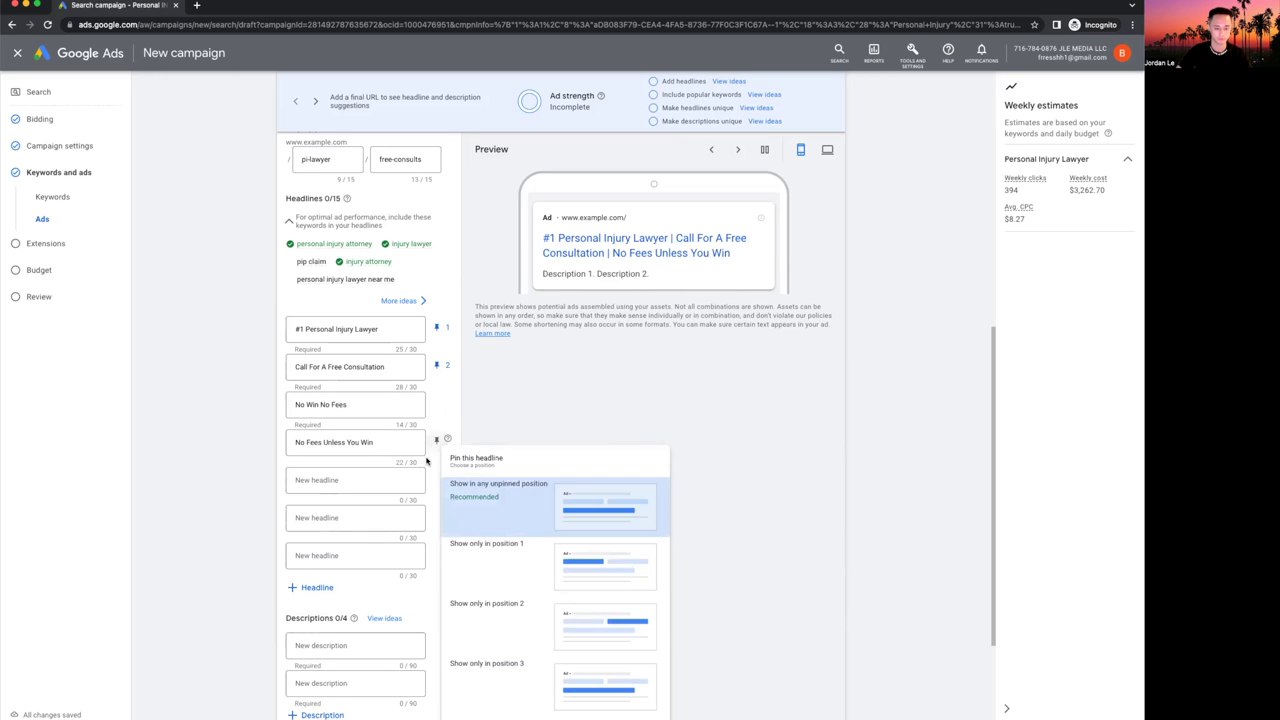
click(520, 609)
click(435, 403)
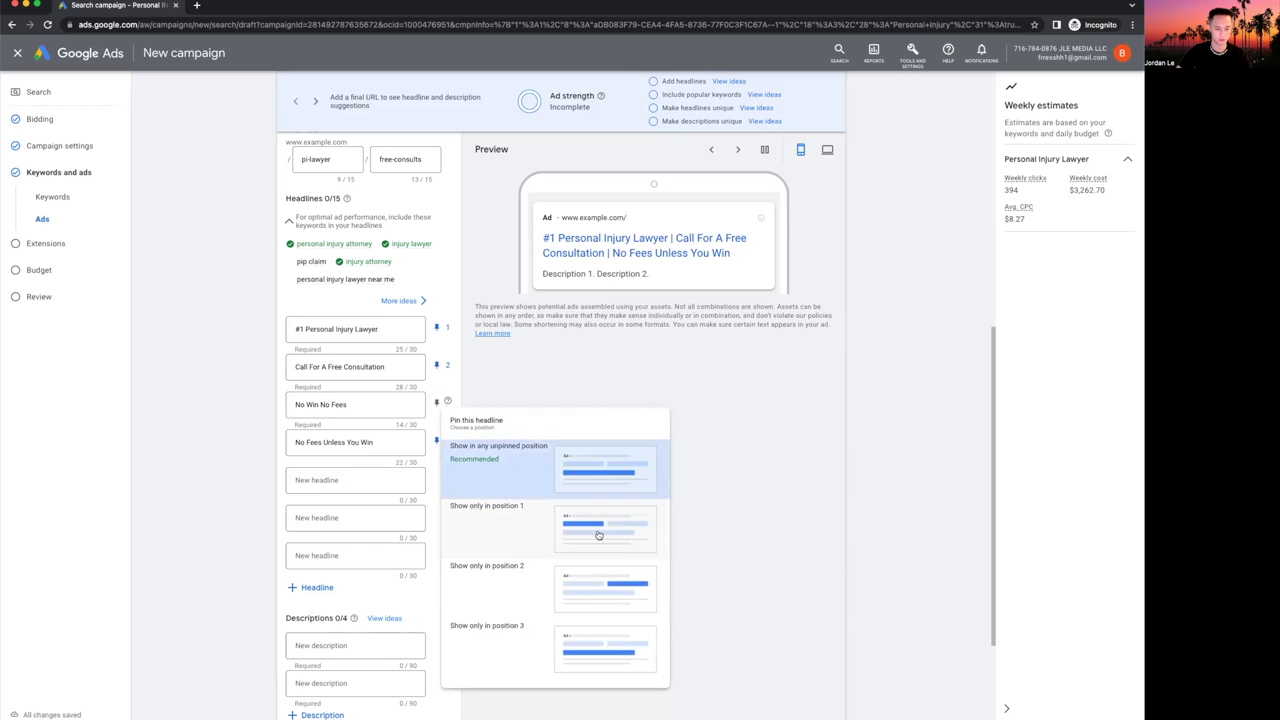
click(520, 641)
click(359, 488)
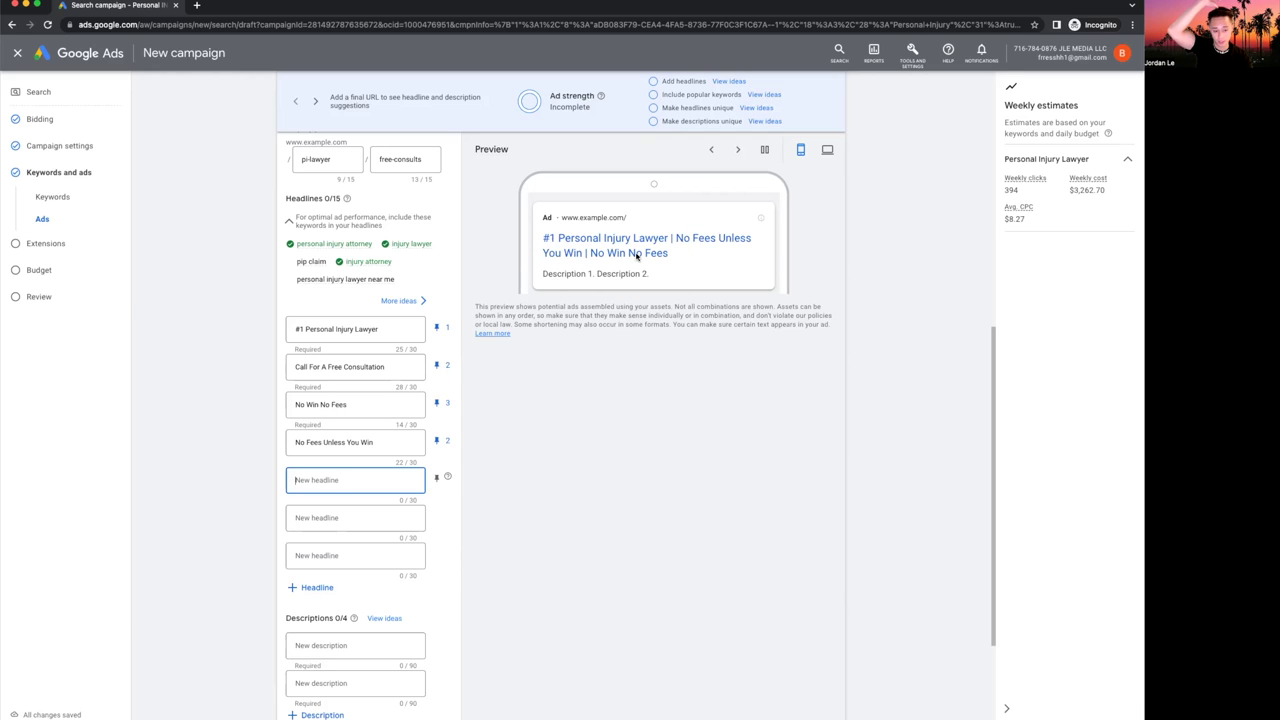
Add the headline 'Best PI Lawyer Los Angeles' and pin it to position 1.
text(Best PI)
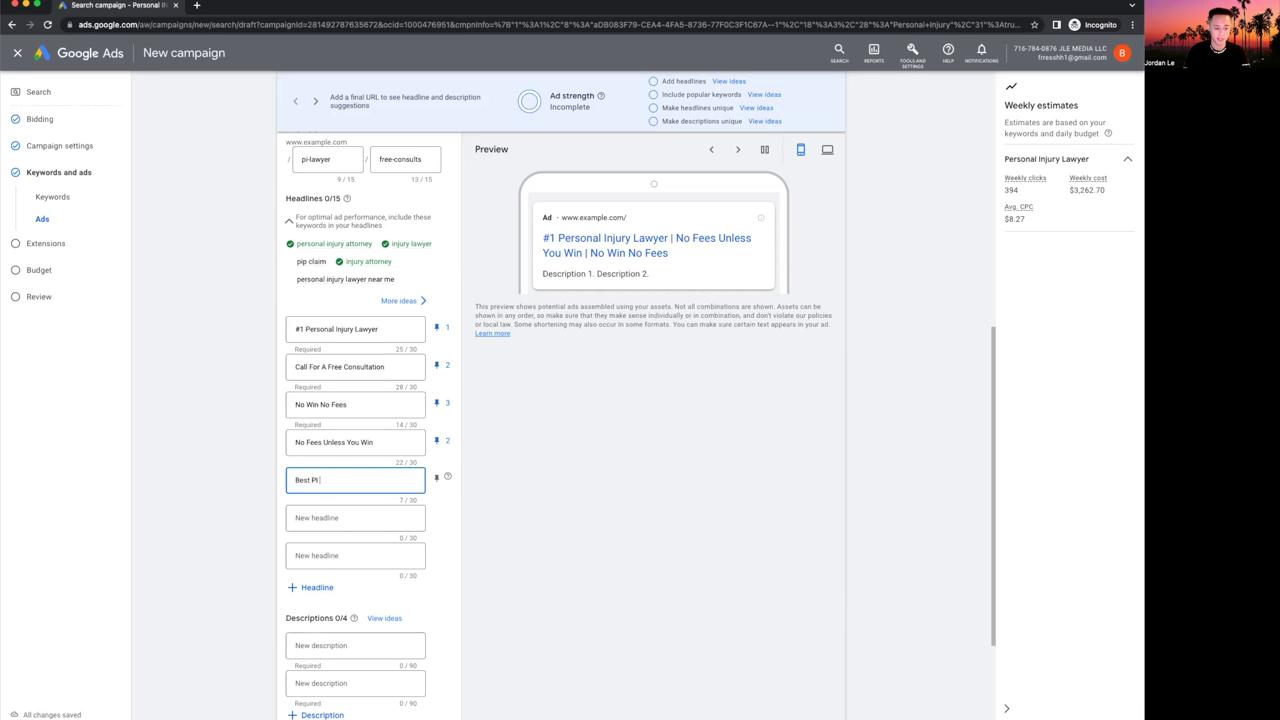
text(os Angeles)
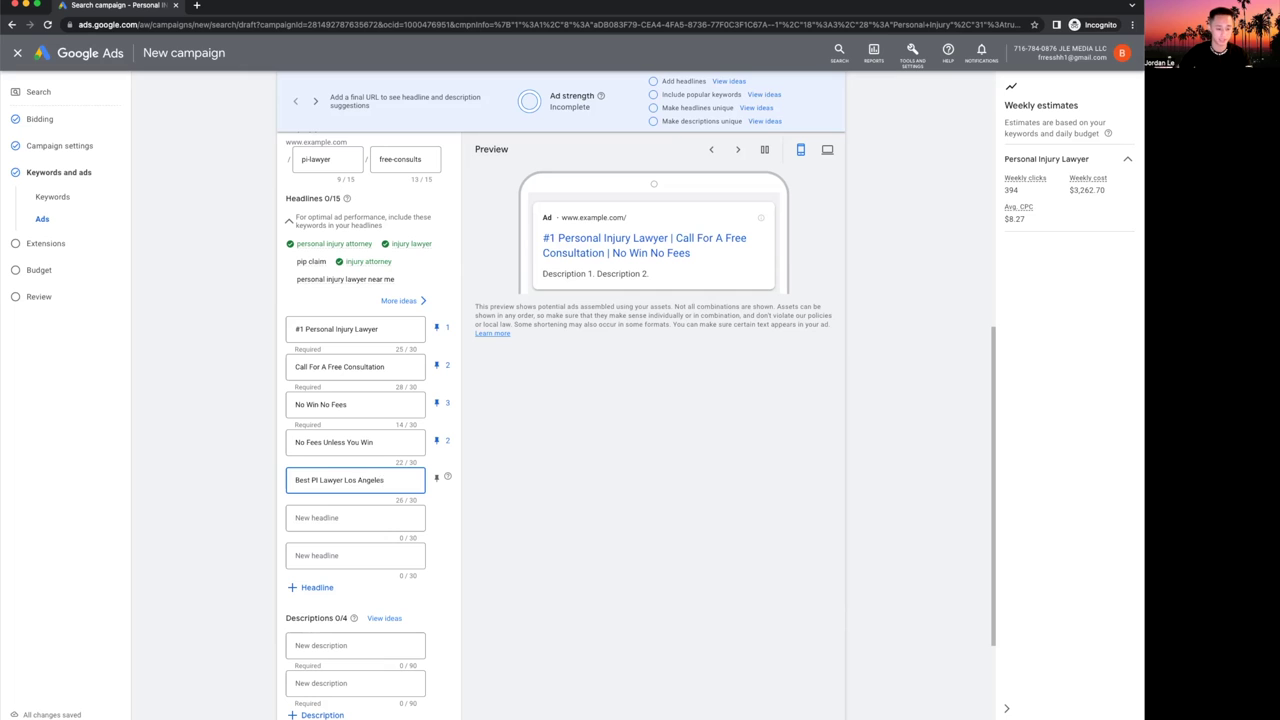
click(436, 478)
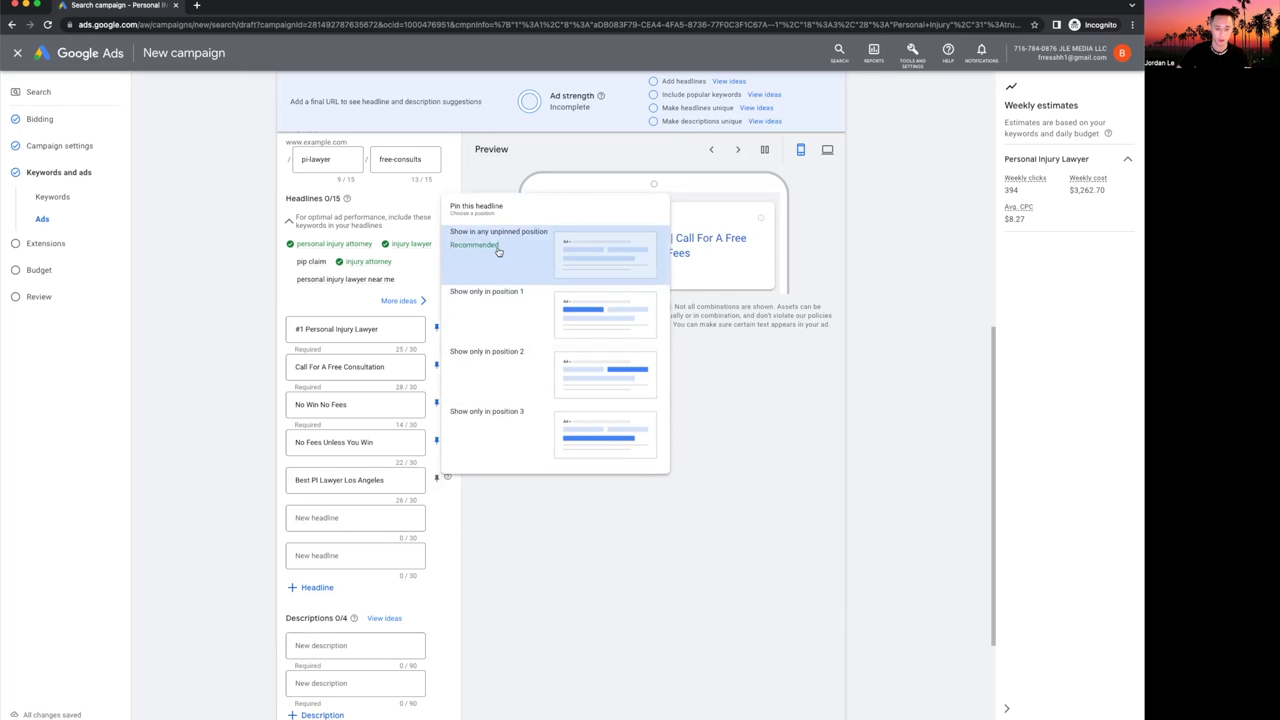
click(560, 316)
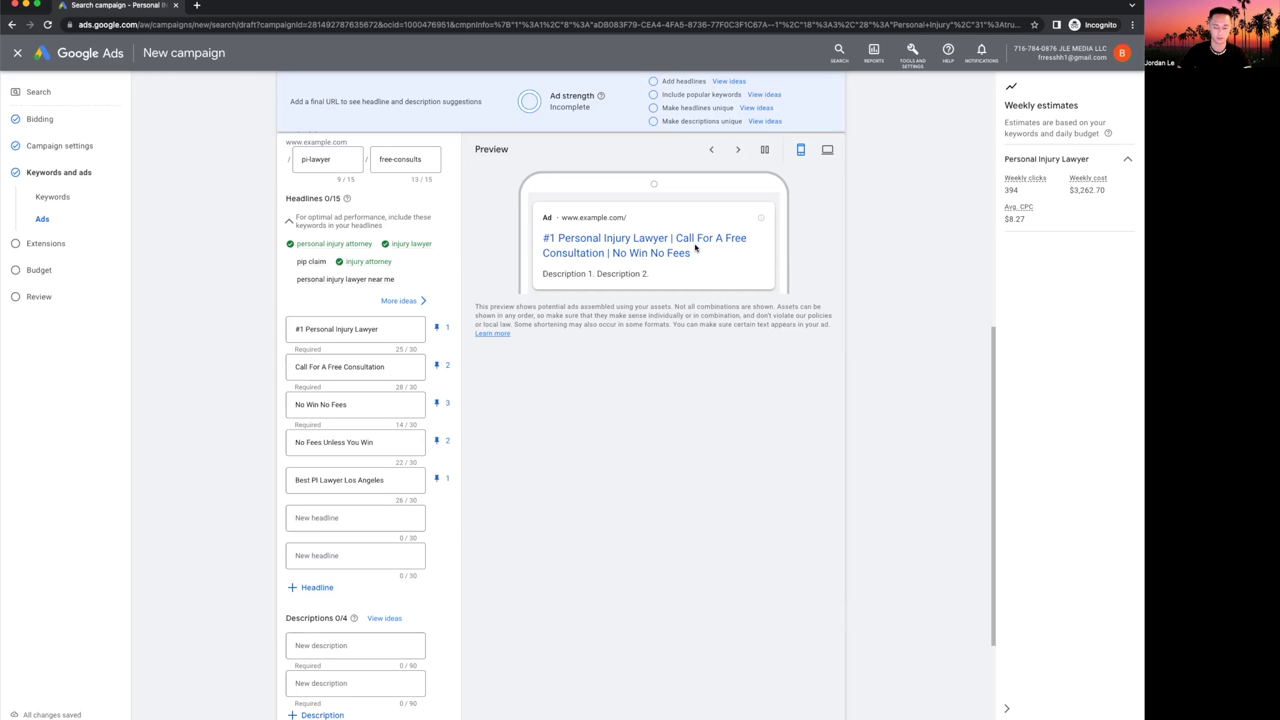
click(403, 524)
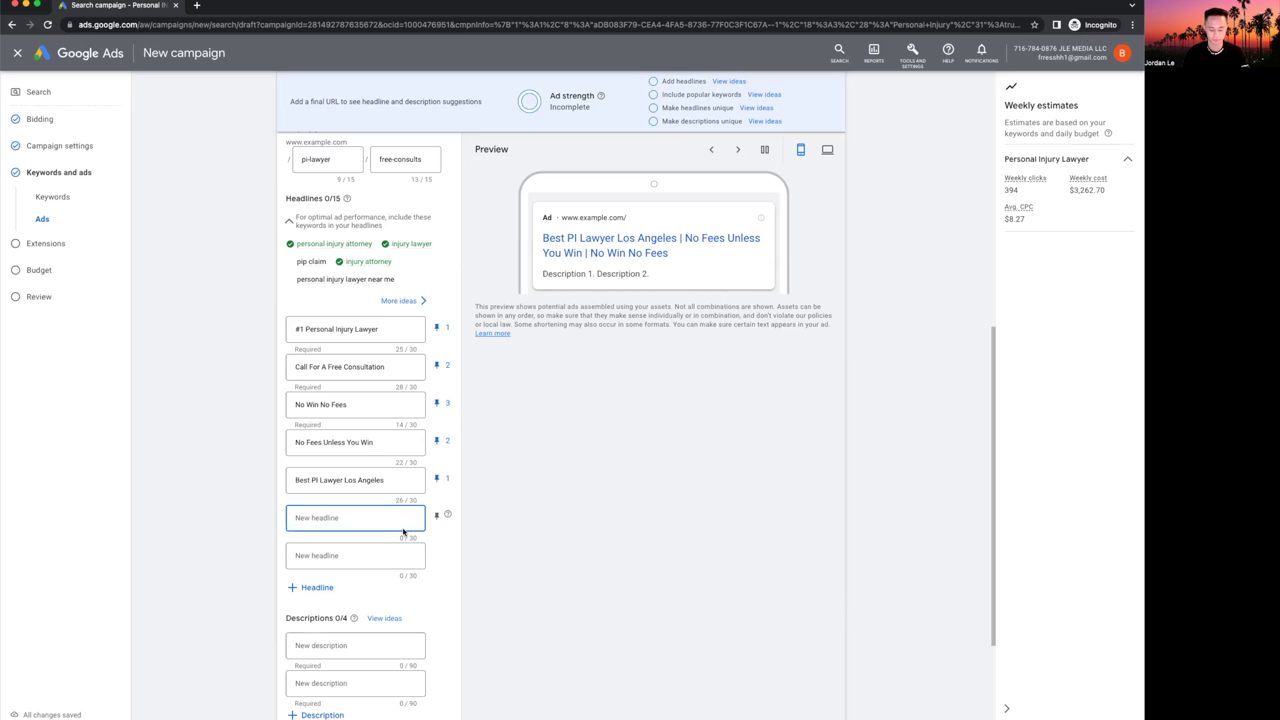
Clear the 'Award Winning In LA' and '$500' text from the sixth headline field.
text(Award Winning In LA)
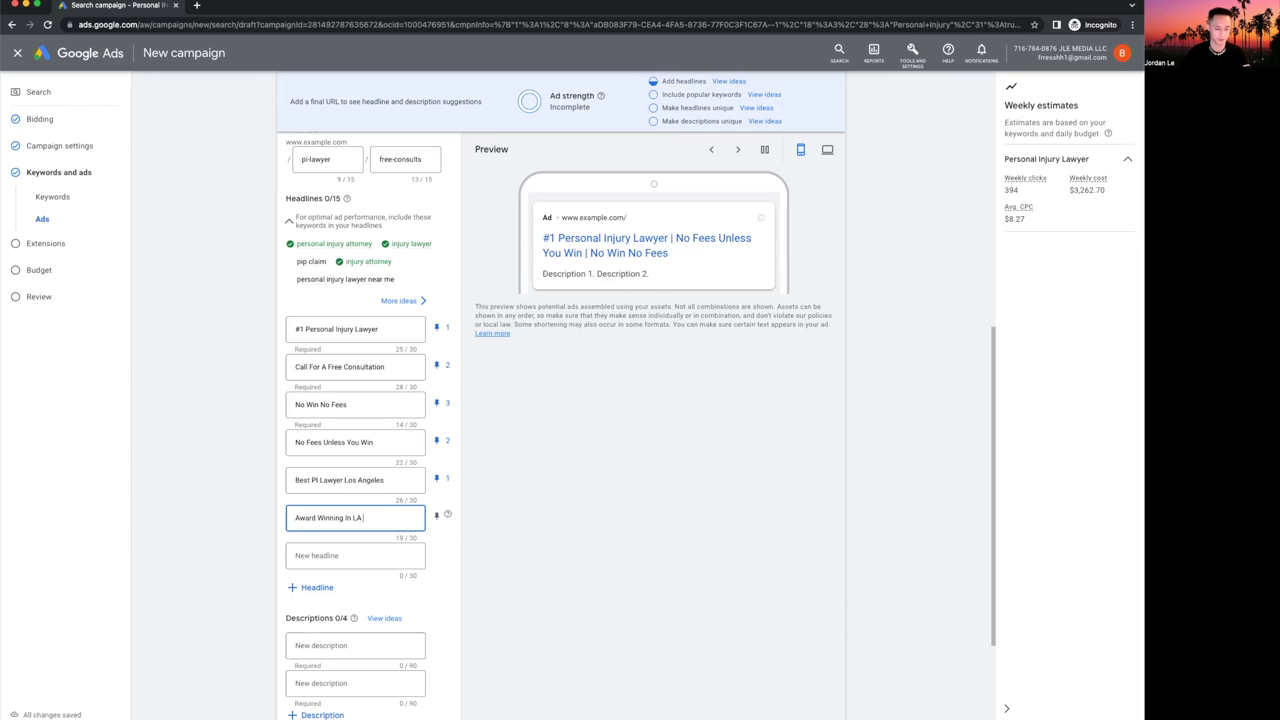
drag(380, 516, 225, 517)
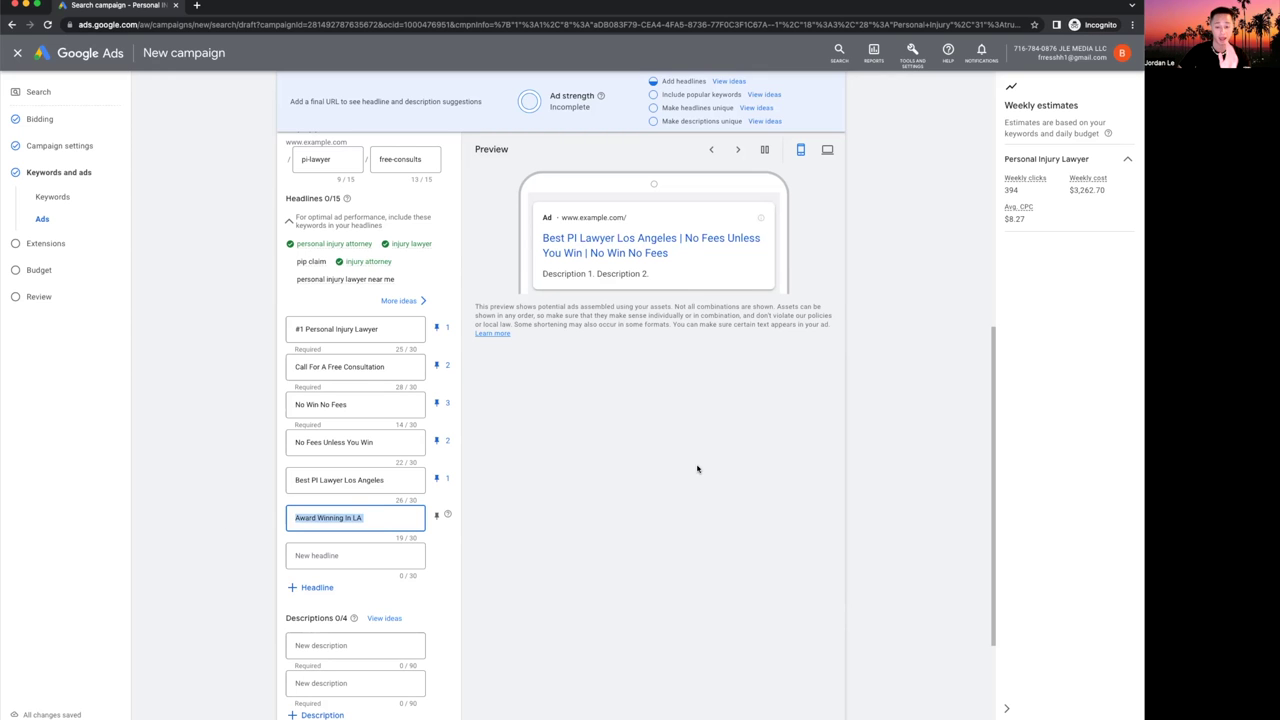
click(380, 518)
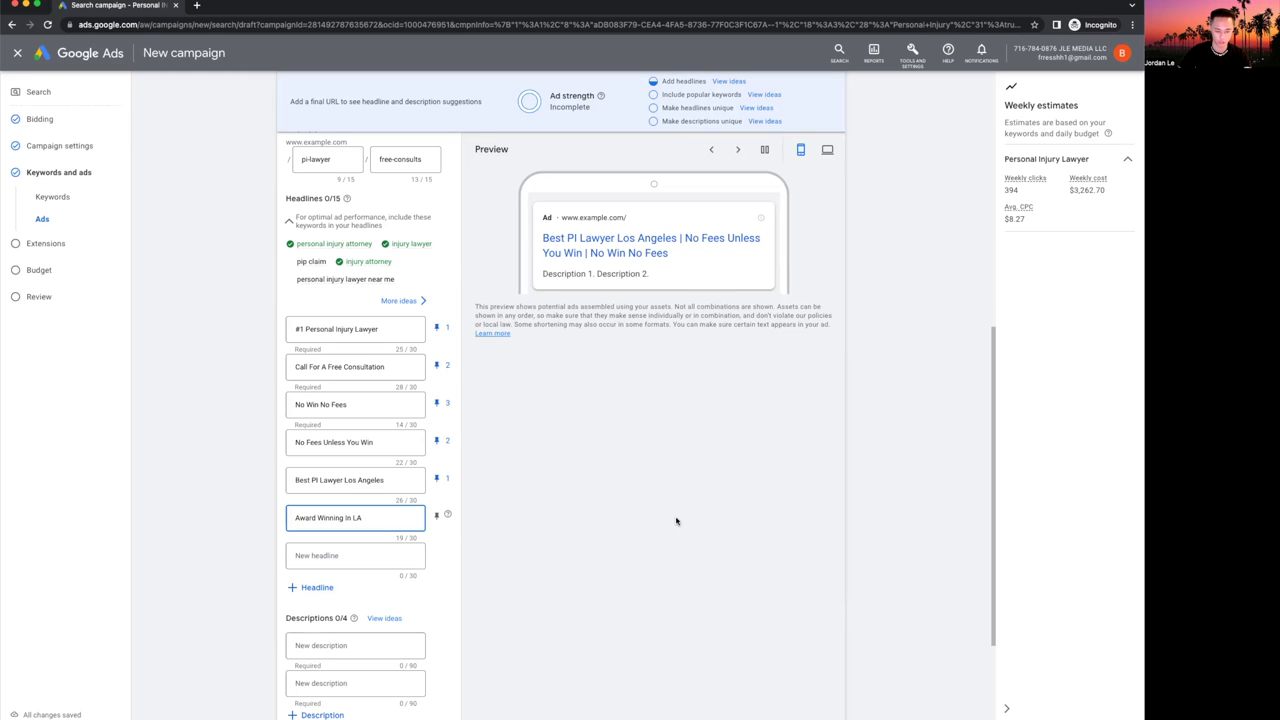
drag(386, 519, 243, 514)
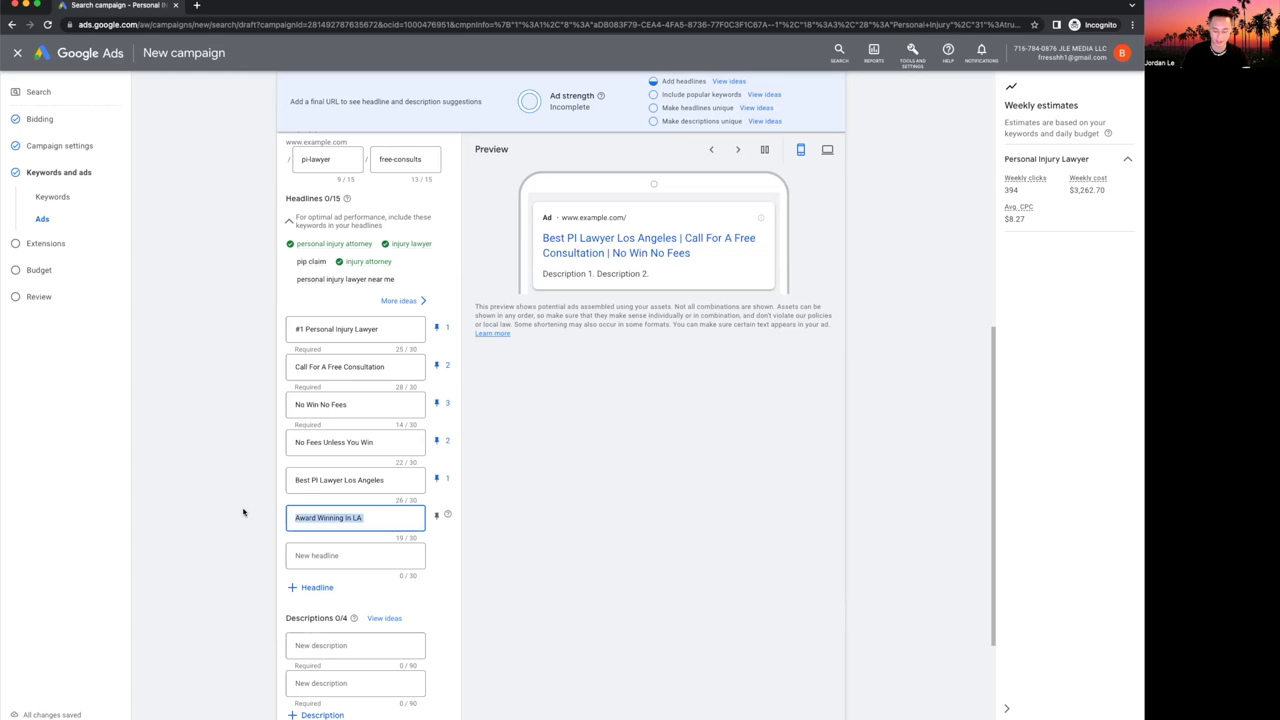
key(BackSpace)
text($50)
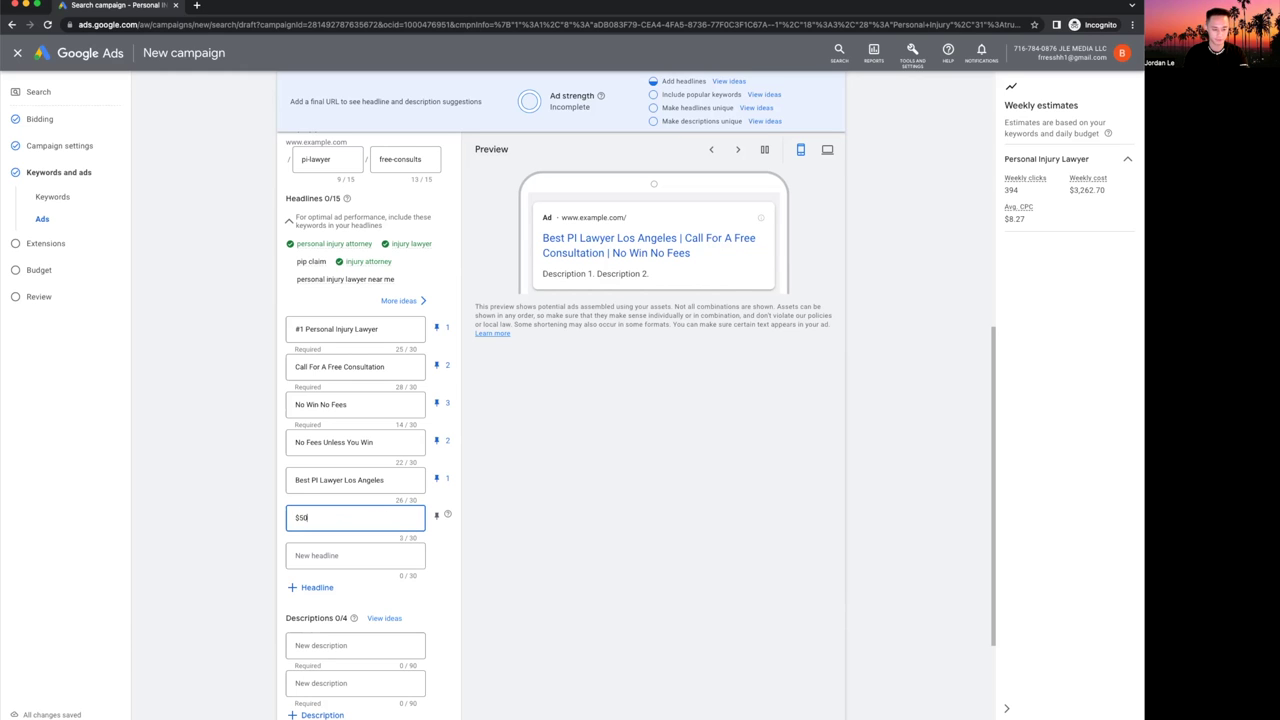
text(0)
key(super+a)
key(BackSpace)
Enter the headline 'Billions of Dollars Recovered' and pin it to position 3.
text(Billio)
key(super+a)
text($)
key(super+a)
text(Billions of Dollars RE)
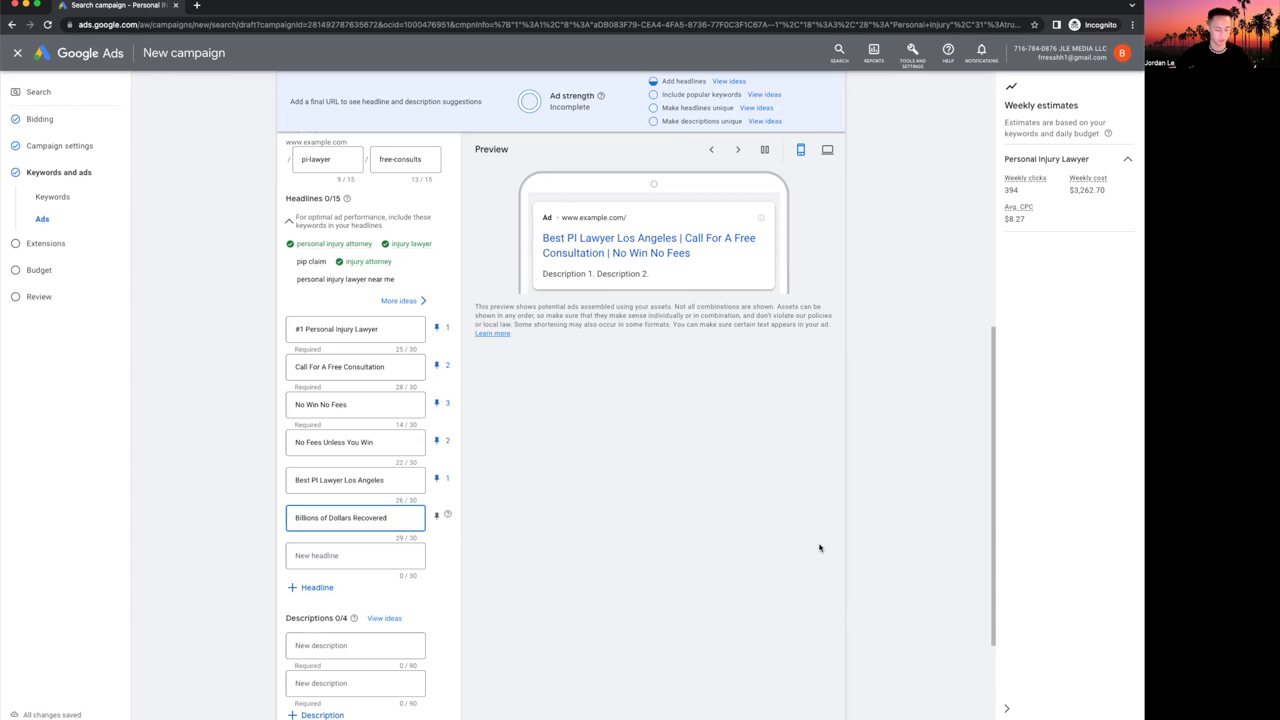
click(436, 515)
click(508, 486)
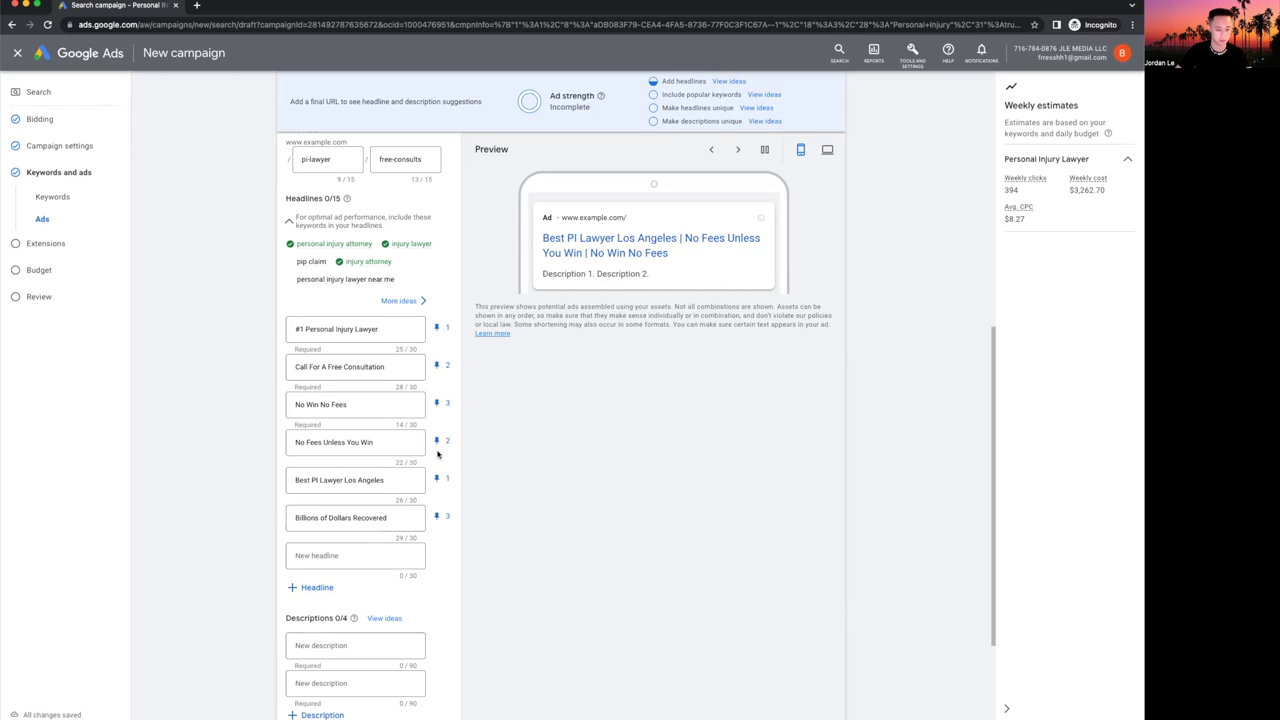
Add a seventh, empty headline field to the ad.
click(330, 590)
scroll(831, 422, up, 3)
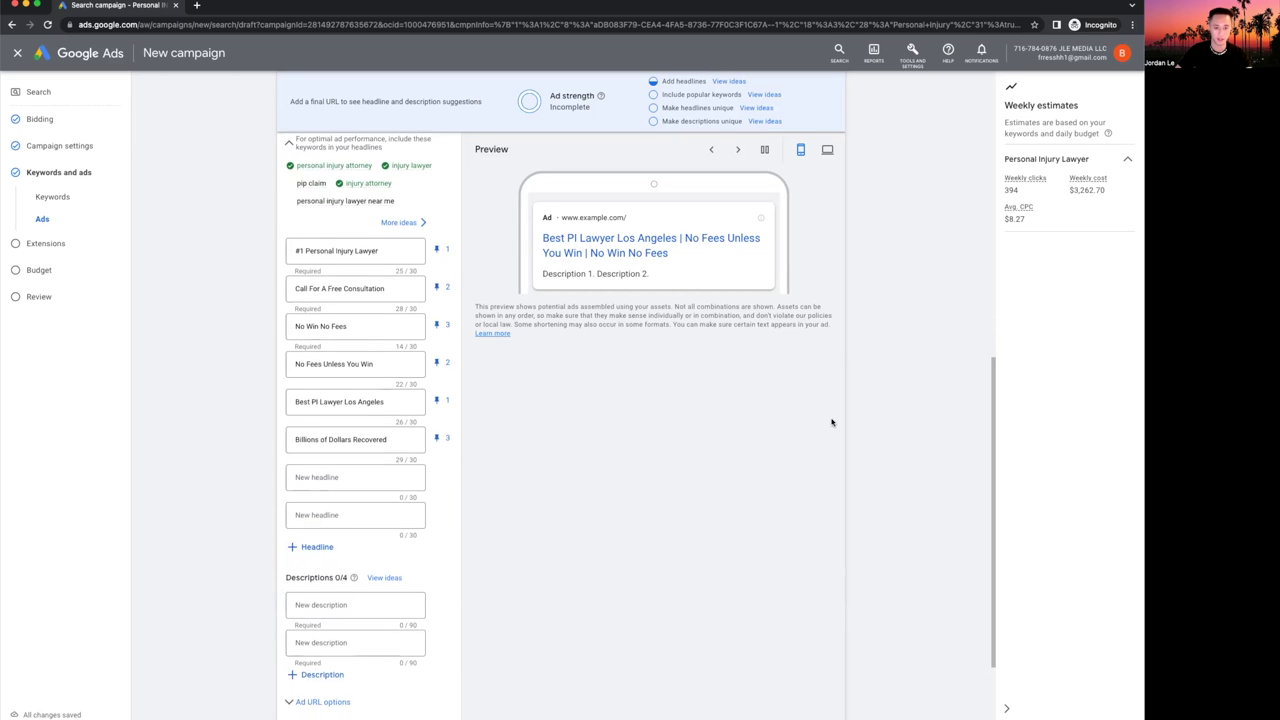
scroll(831, 422, up, 2)
scroll(831, 428, down, 3)
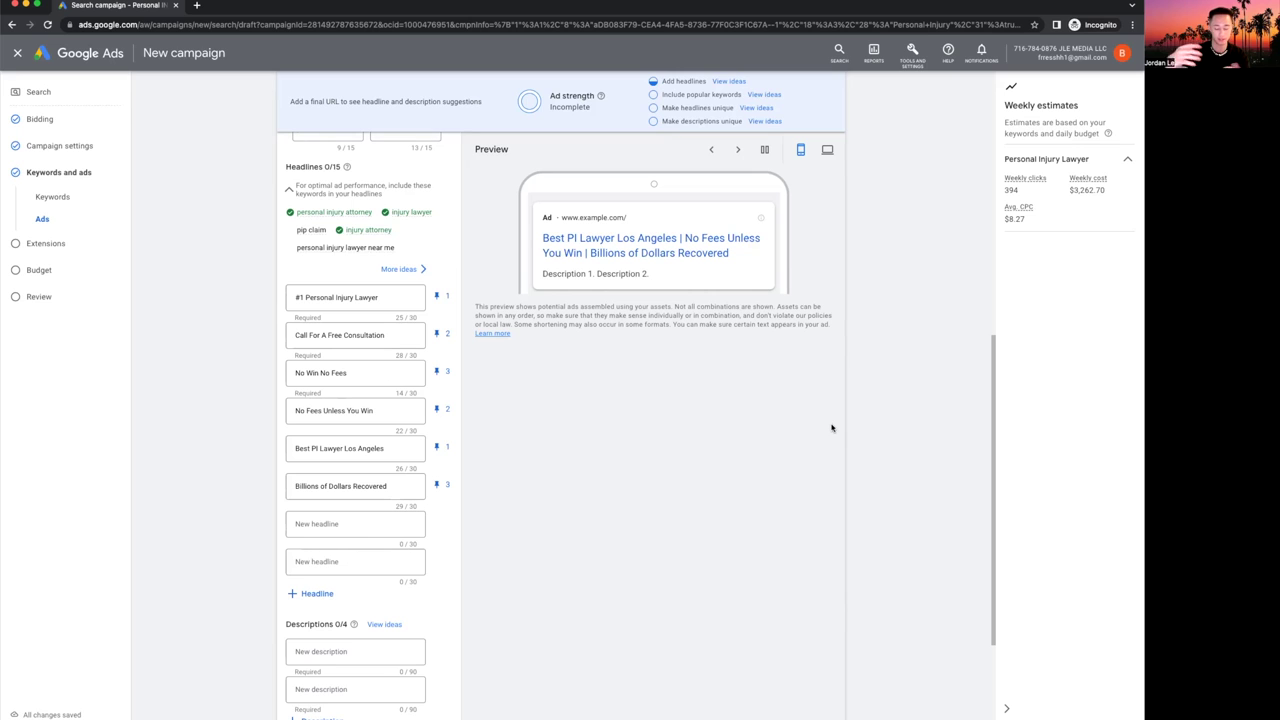
Save the finished ad with Done and continue to the Extensions step.
scroll(829, 415, down, 2)
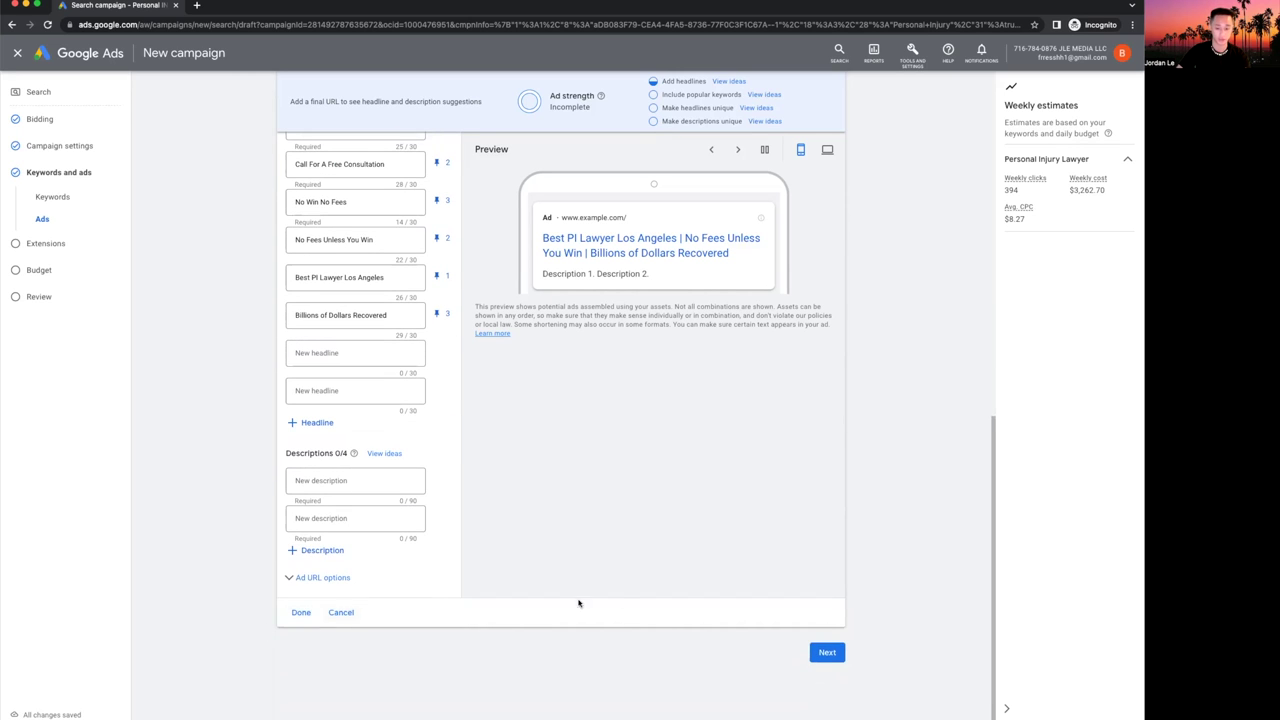
scroll(578, 603, up, 10)
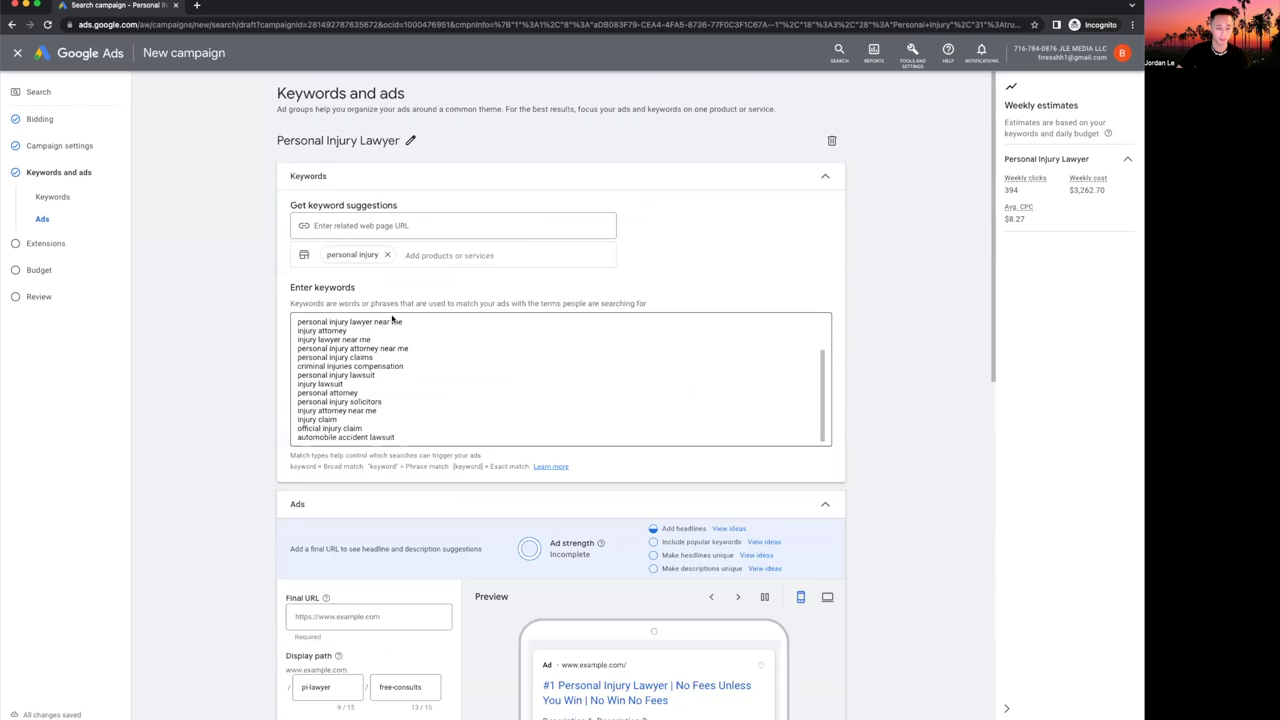
scroll(393, 320, down, 10)
click(300, 608)
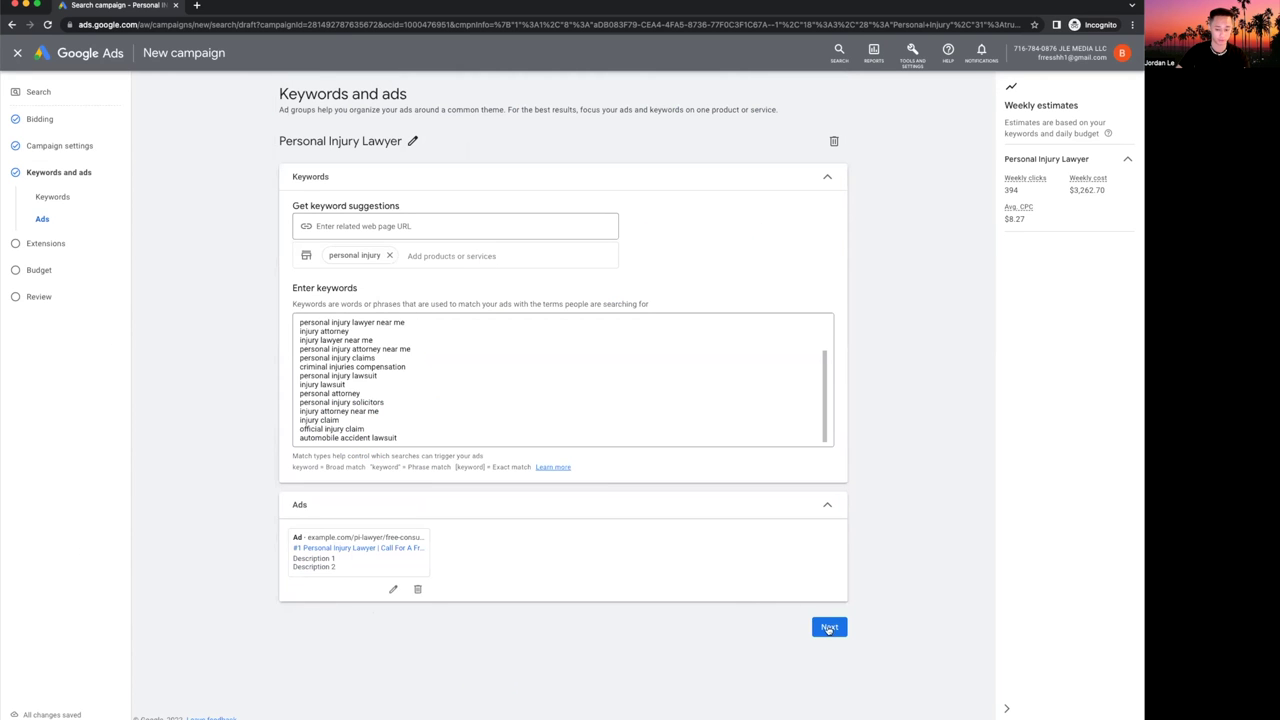
click(829, 626)
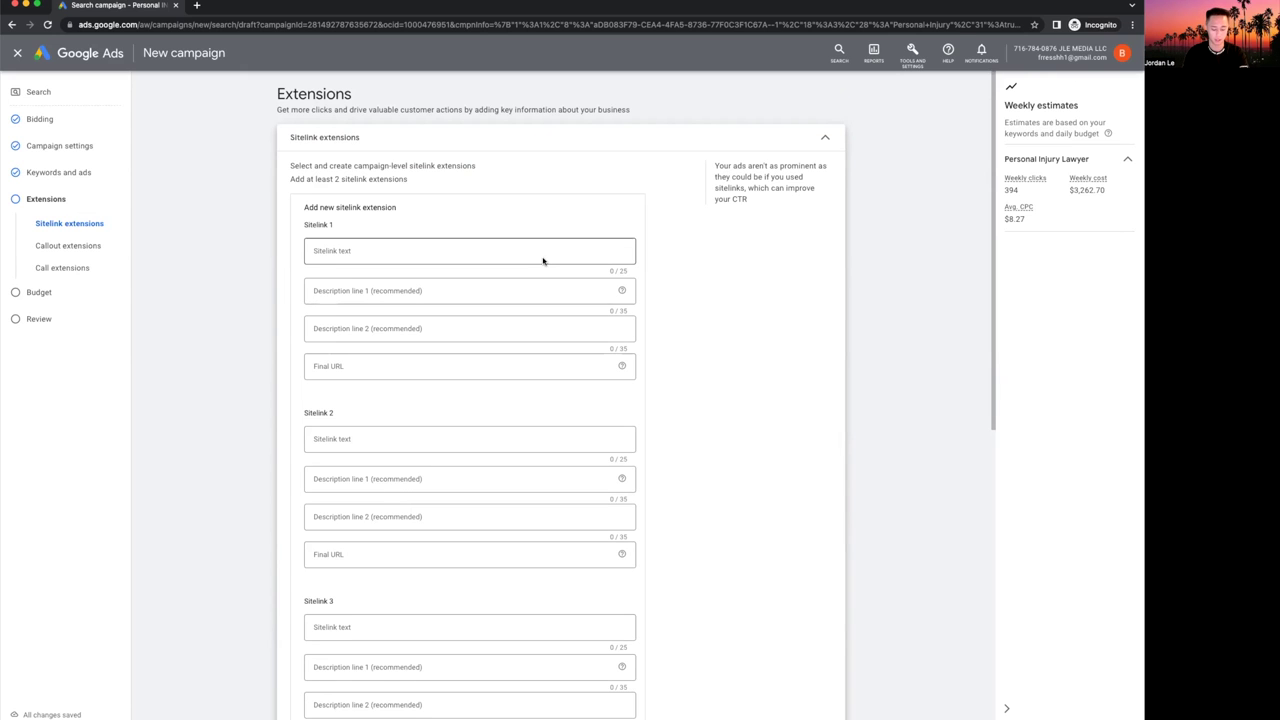
Search Google for 'personal injury lawyer' in a new Chrome tab.
key(super+t)
text(personal in)
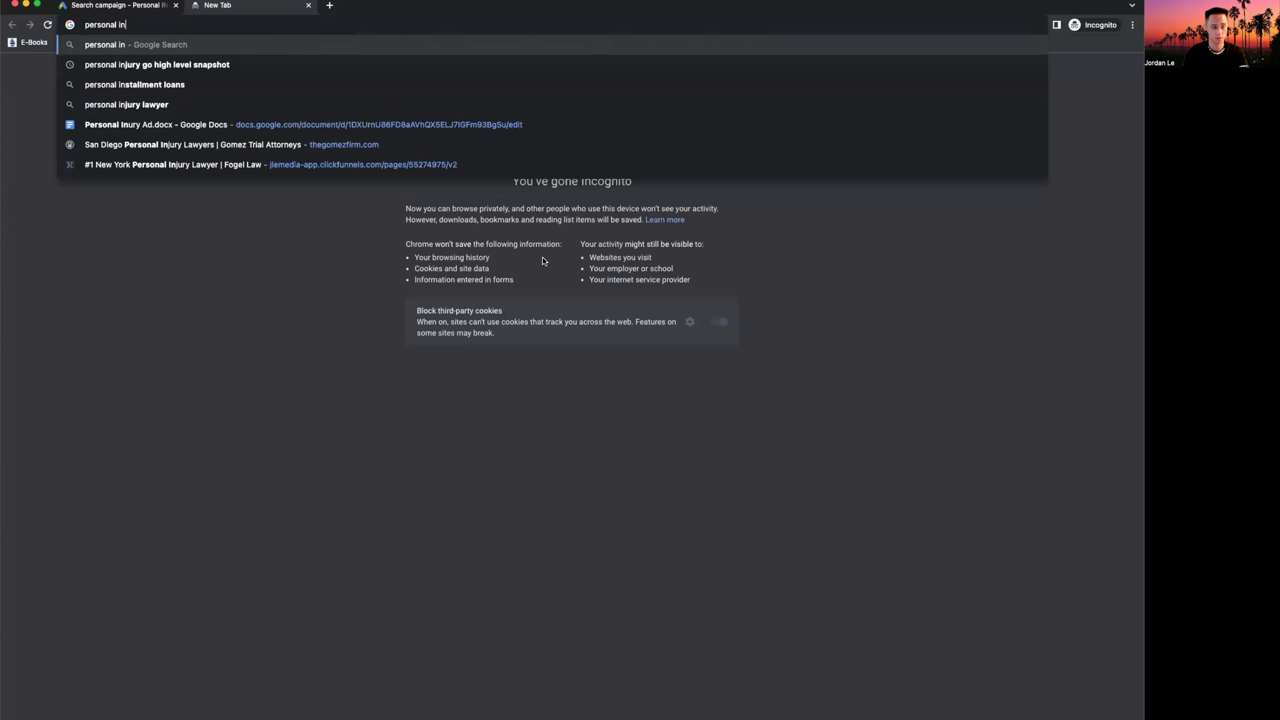
text(jury lawyer)
key(Return)
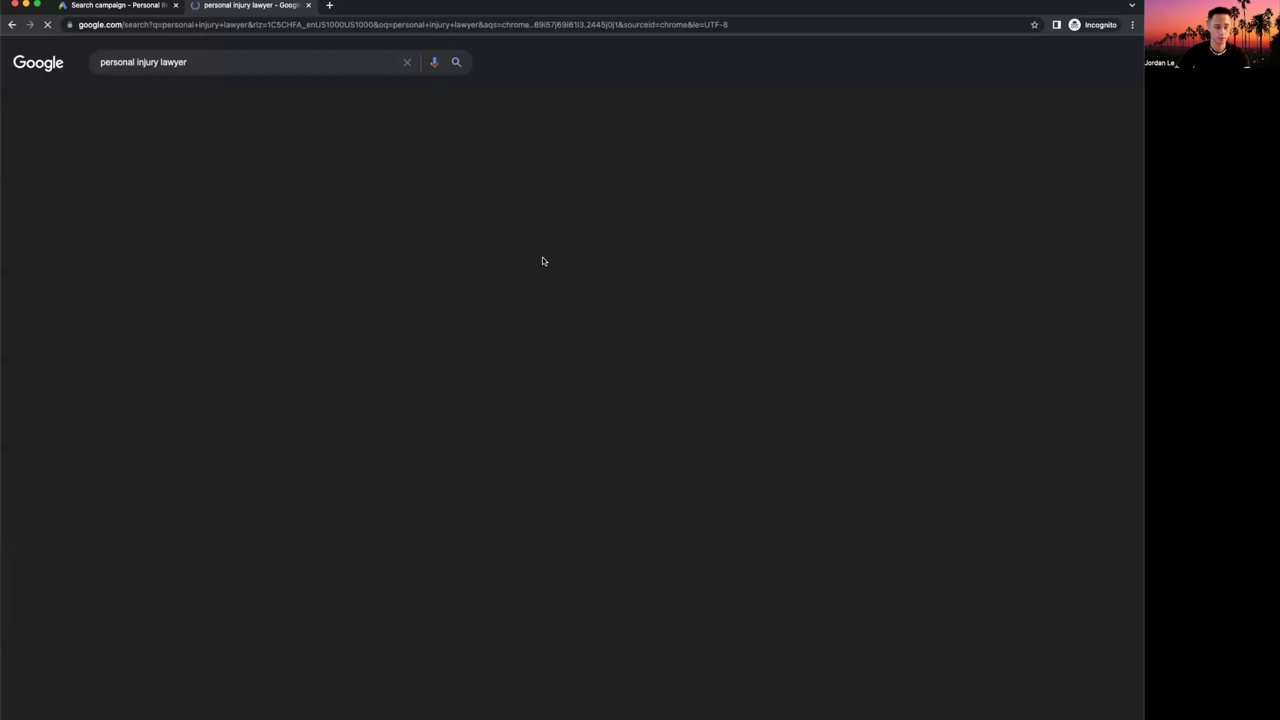
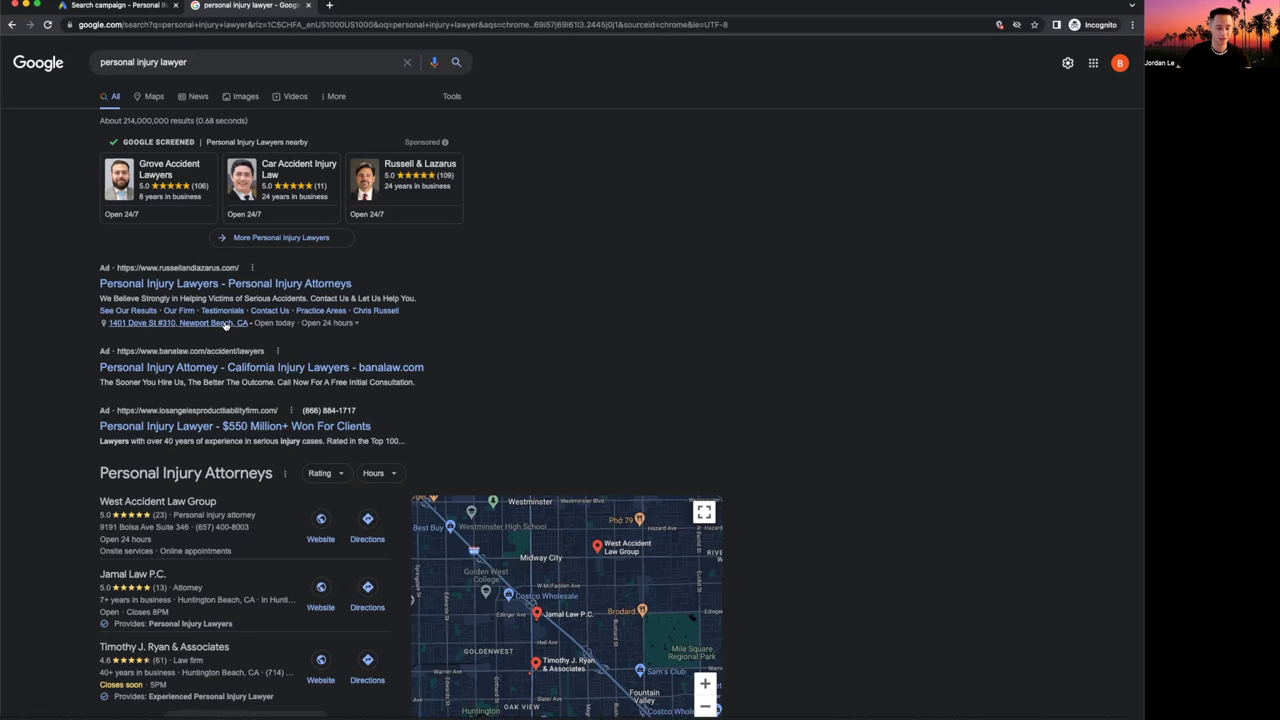
Review the bottom personal injury lawyer ads, then return to the Google Ads campaign draft.
scroll(500, 350, down, 3)
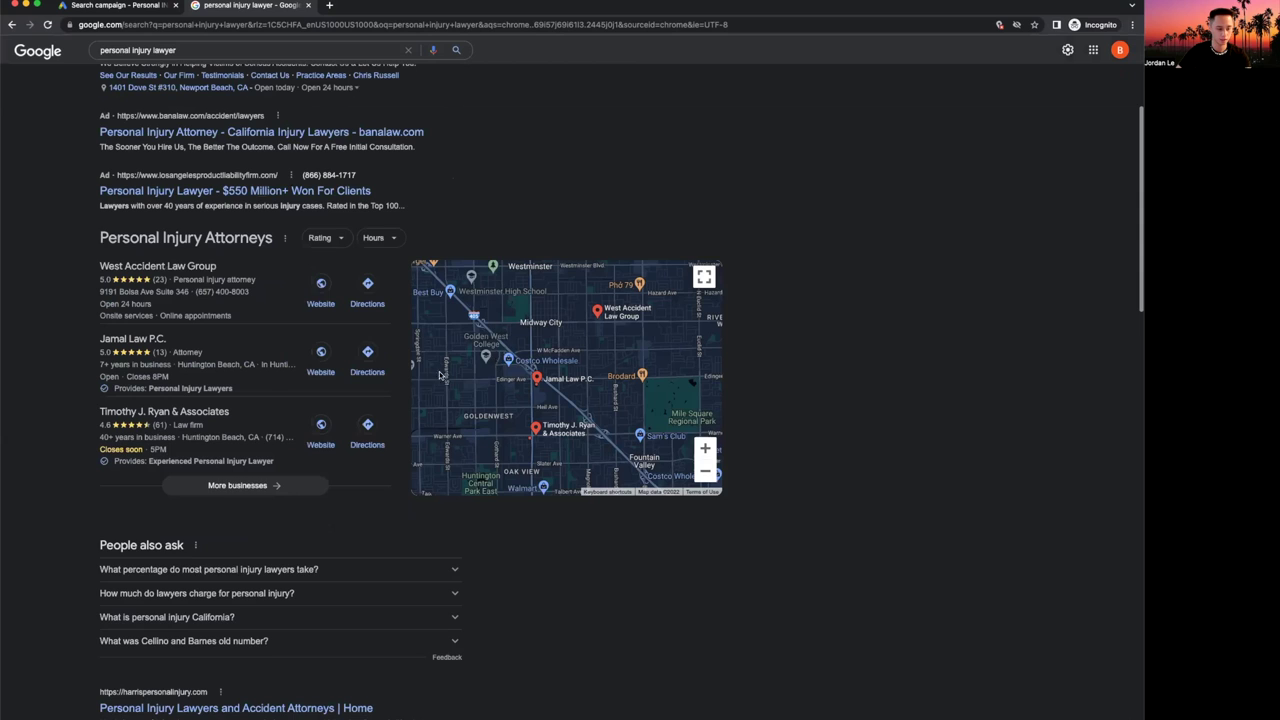
scroll(125, 400, down, 15)
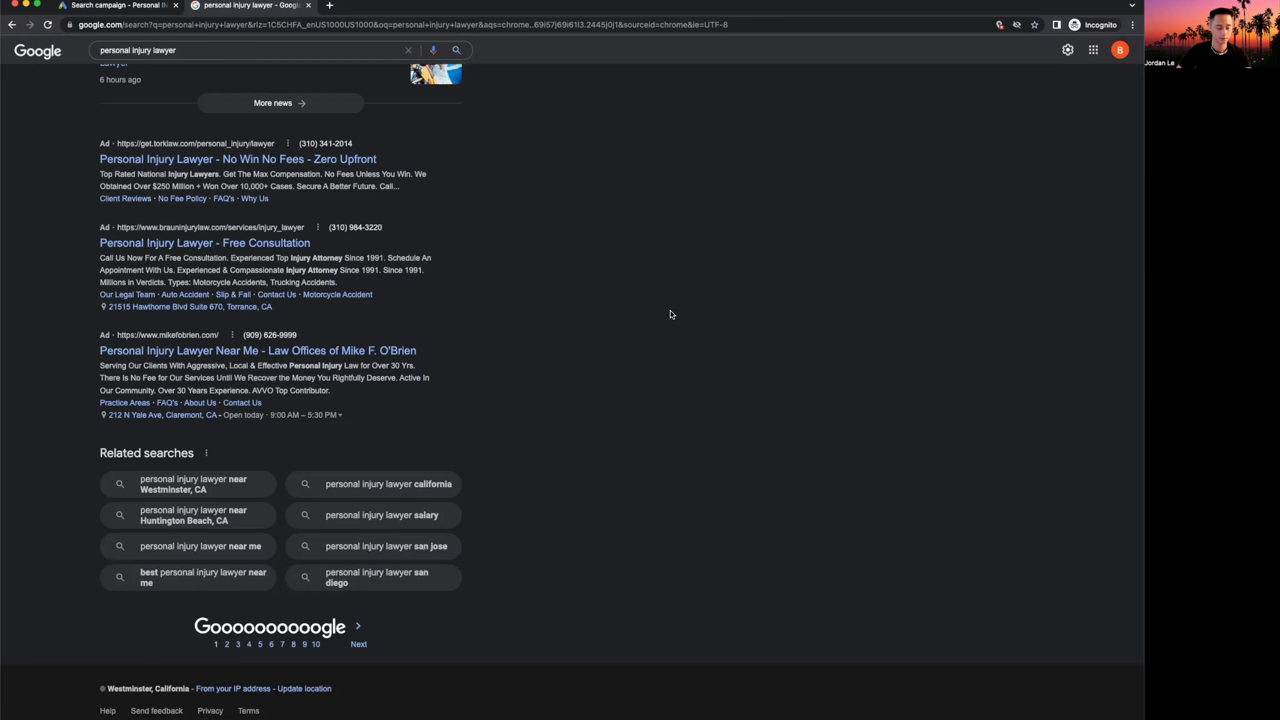
click(128, 10)
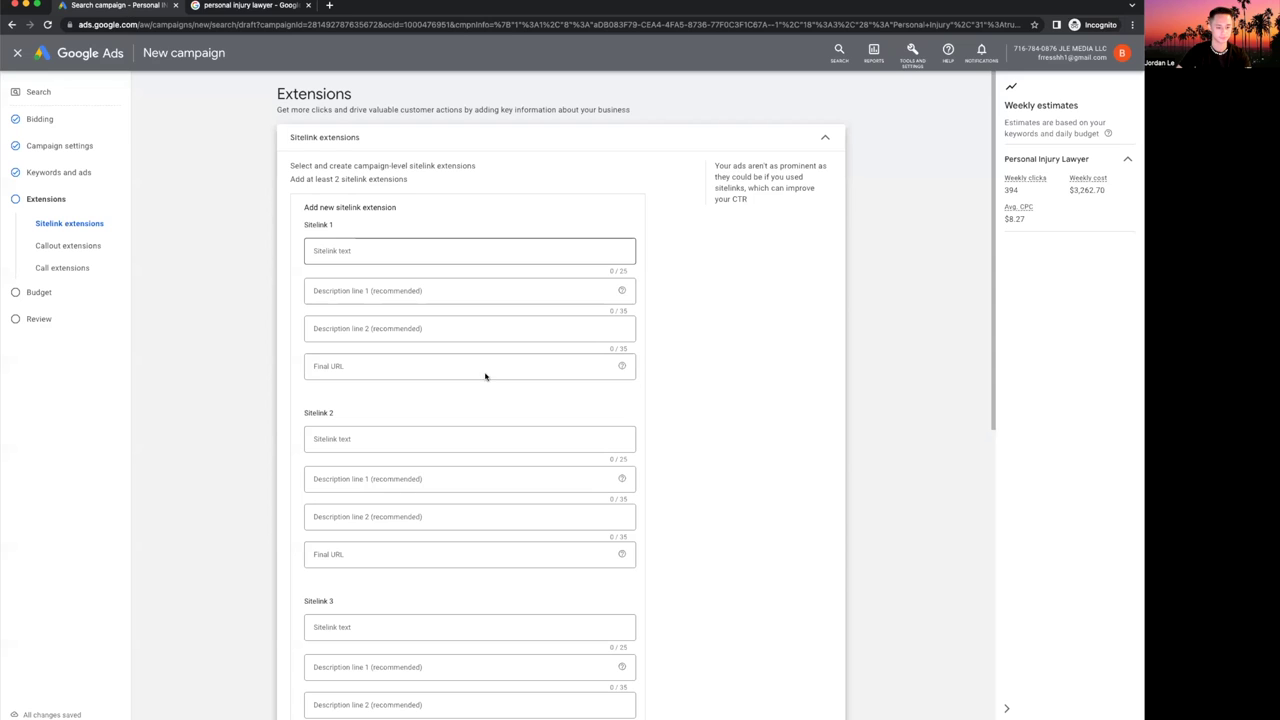
Discard the empty sitelink form and expand the Callout extensions section.
scroll(550, 340, down, 5)
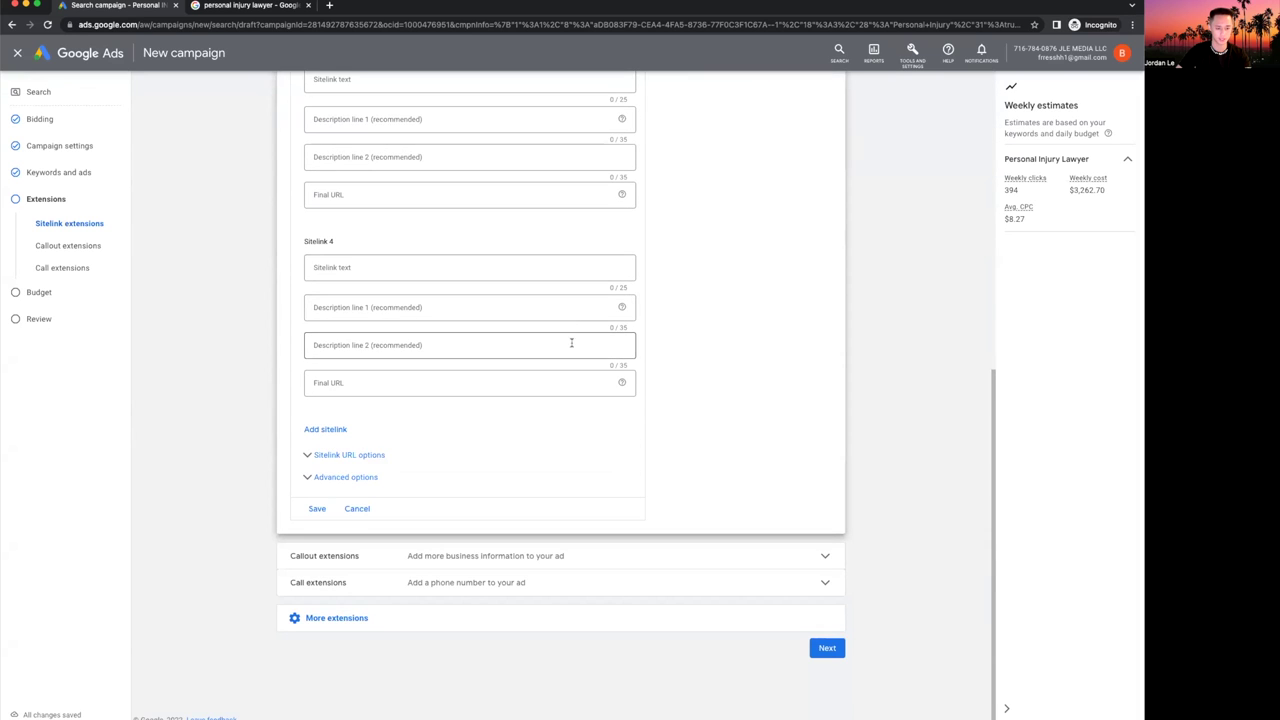
click(357, 508)
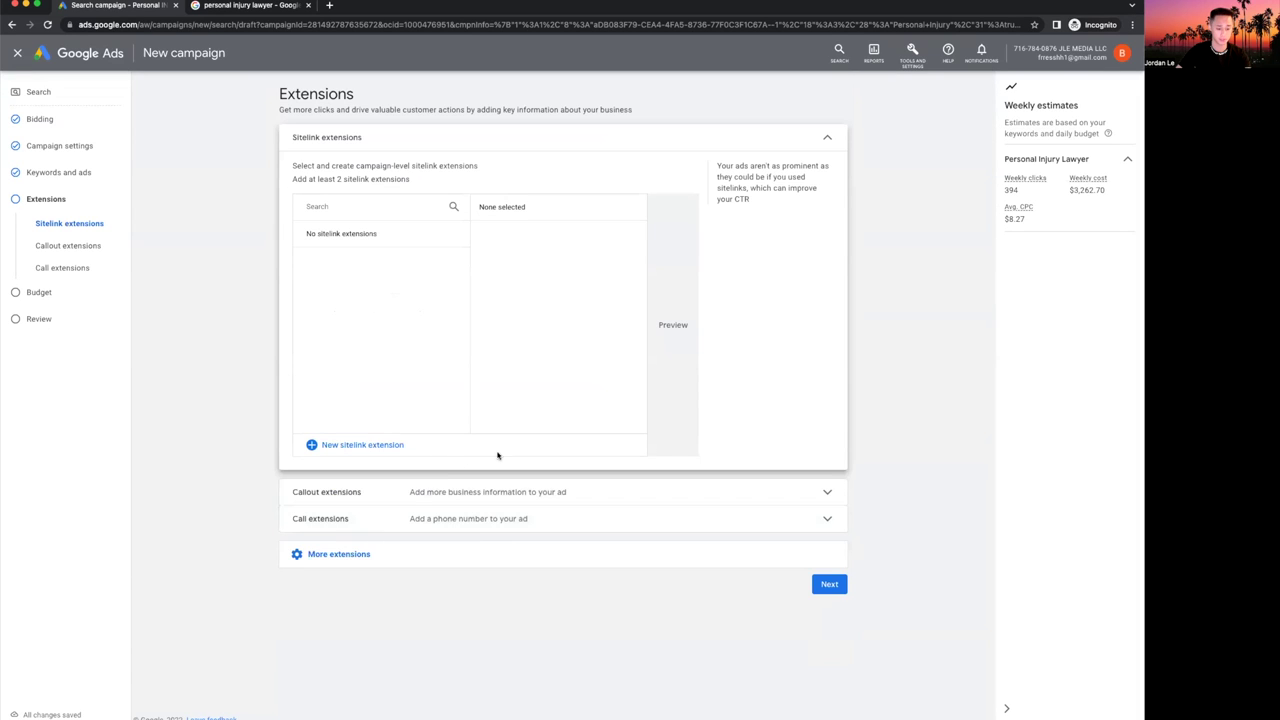
click(389, 492)
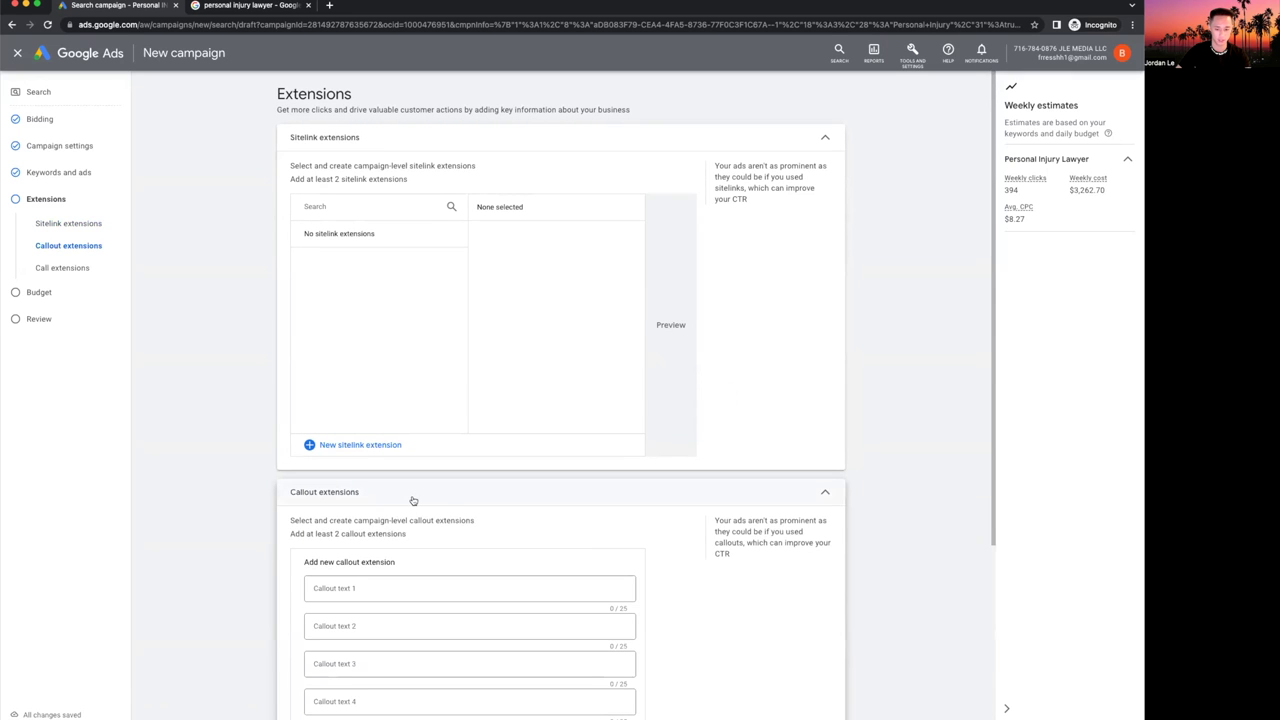
click(413, 498)
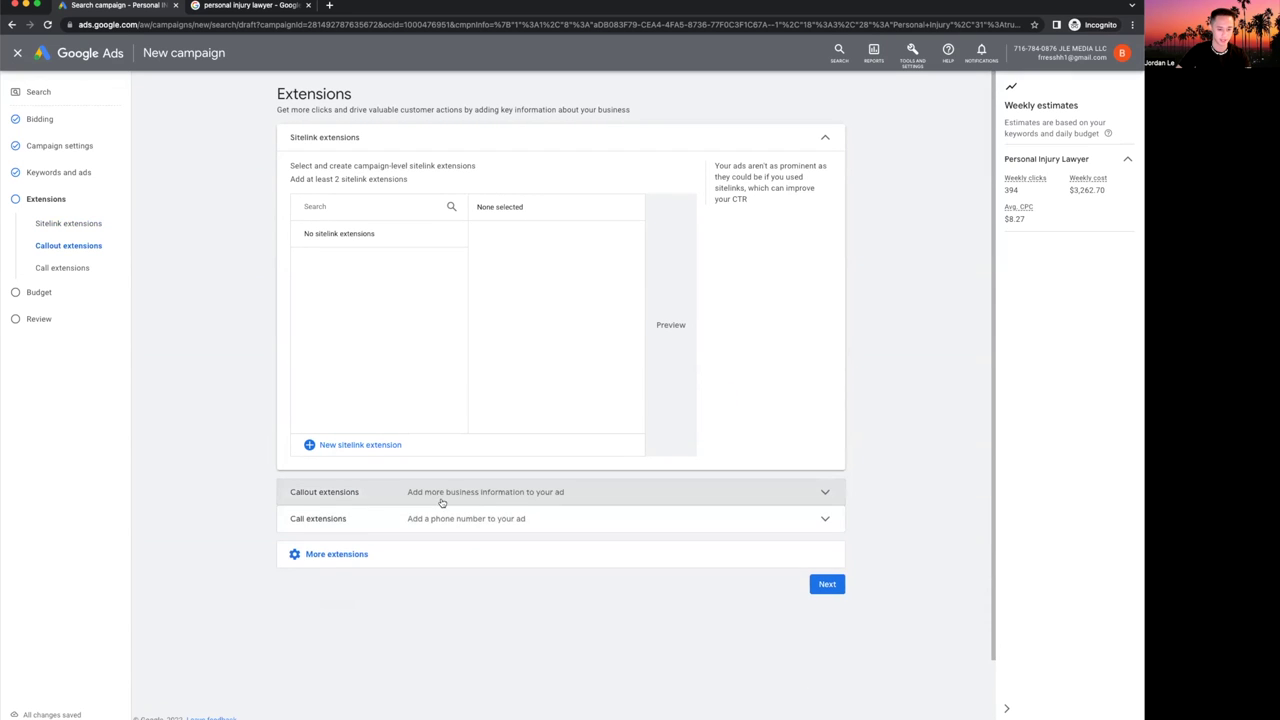
click(553, 500)
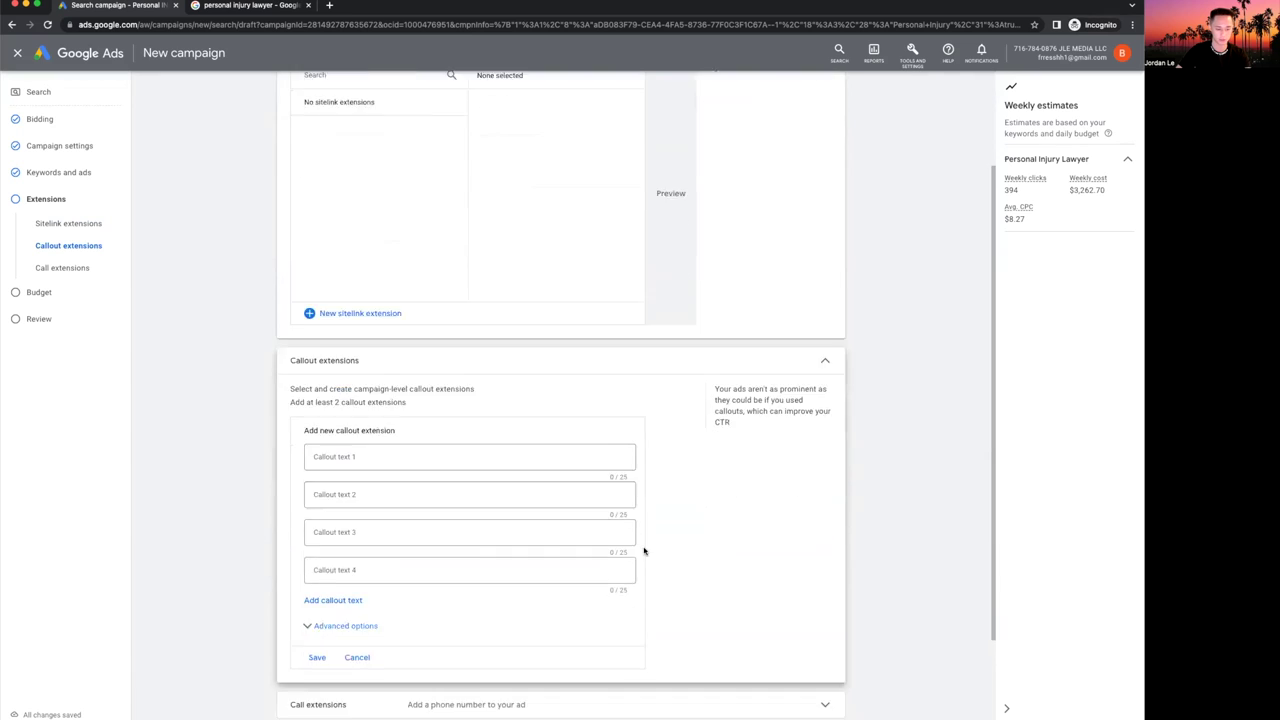
scroll(644, 551, down, 2)
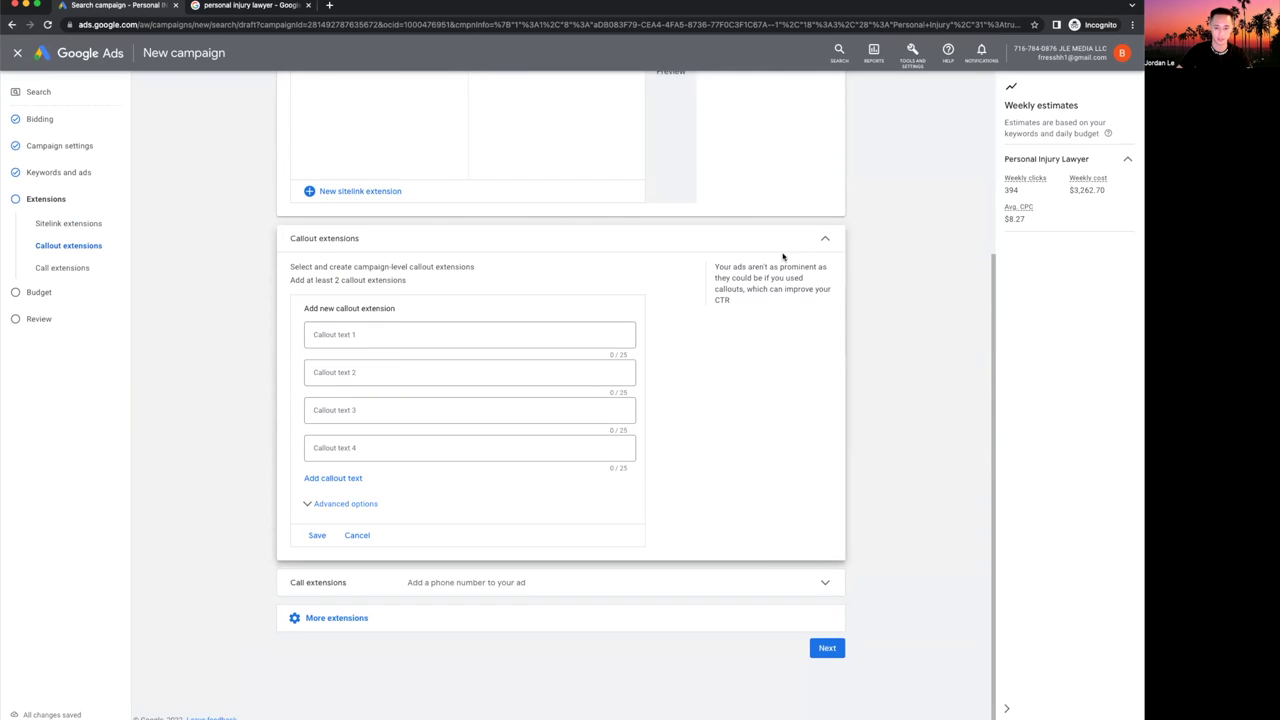
click(824, 240)
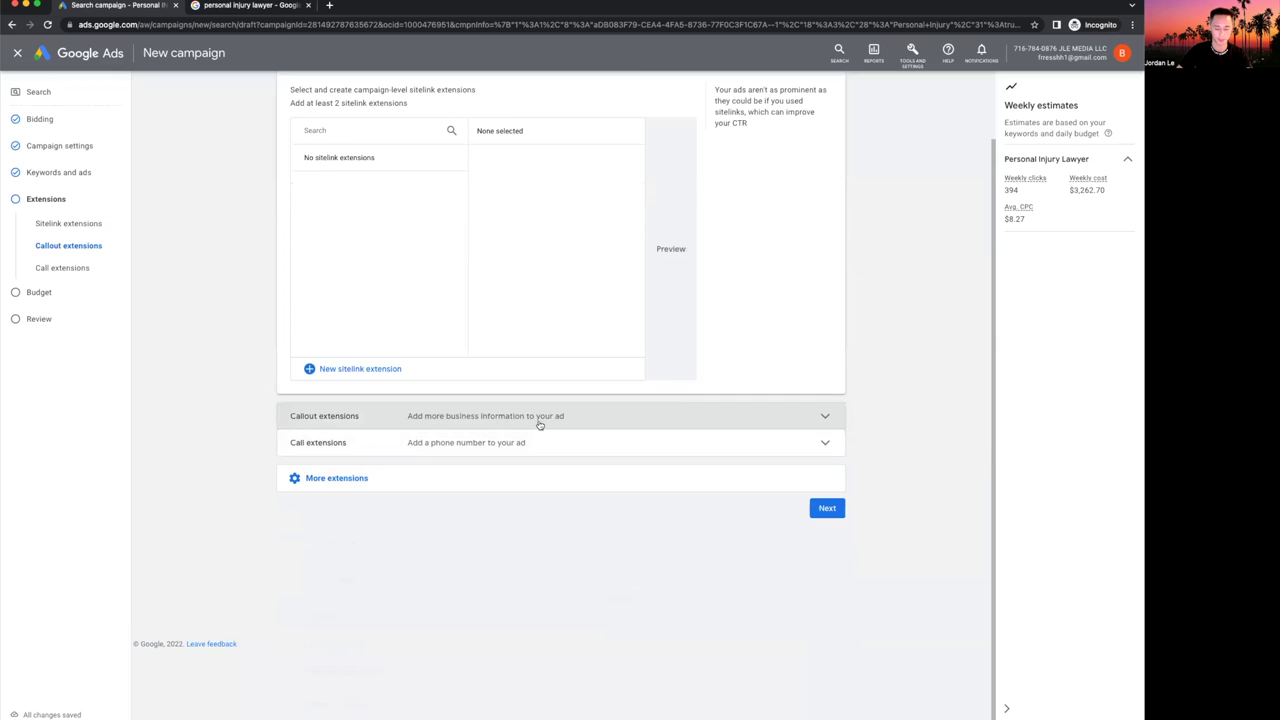
click(538, 424)
scroll(716, 428, down, 3)
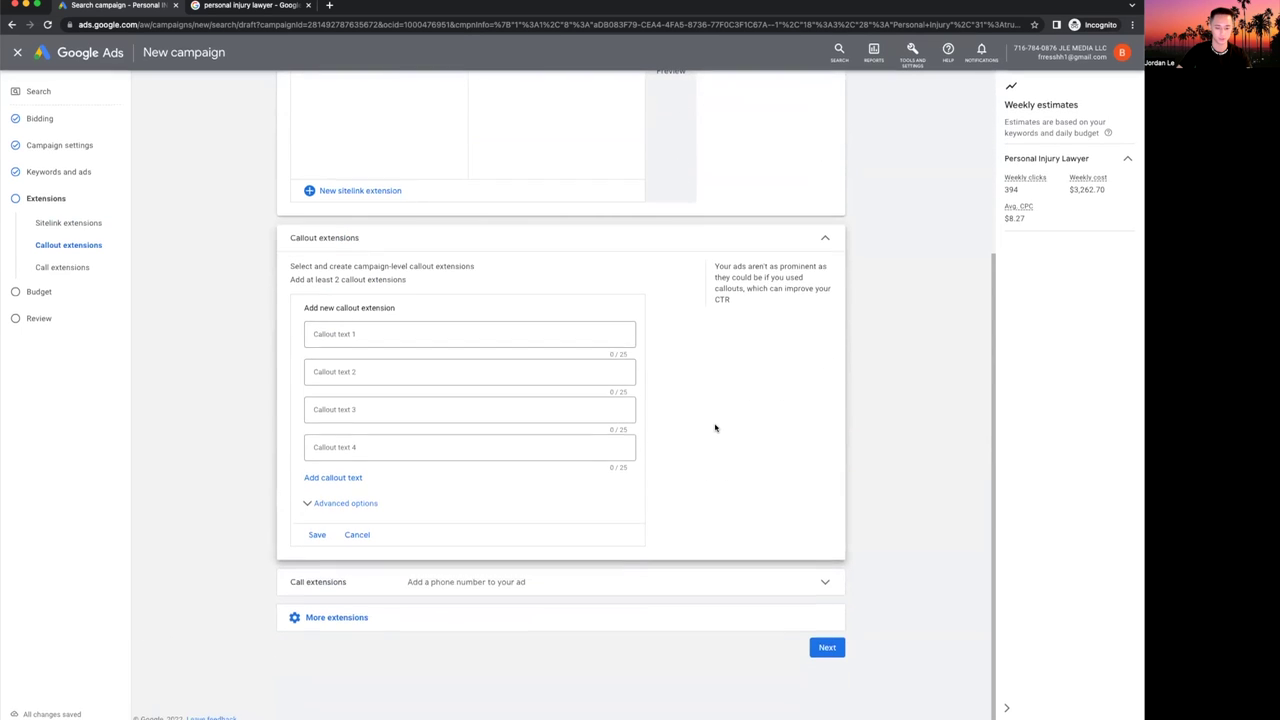
Open the Call extension's phone number field, then go back to the lawyer search results.
click(440, 583)
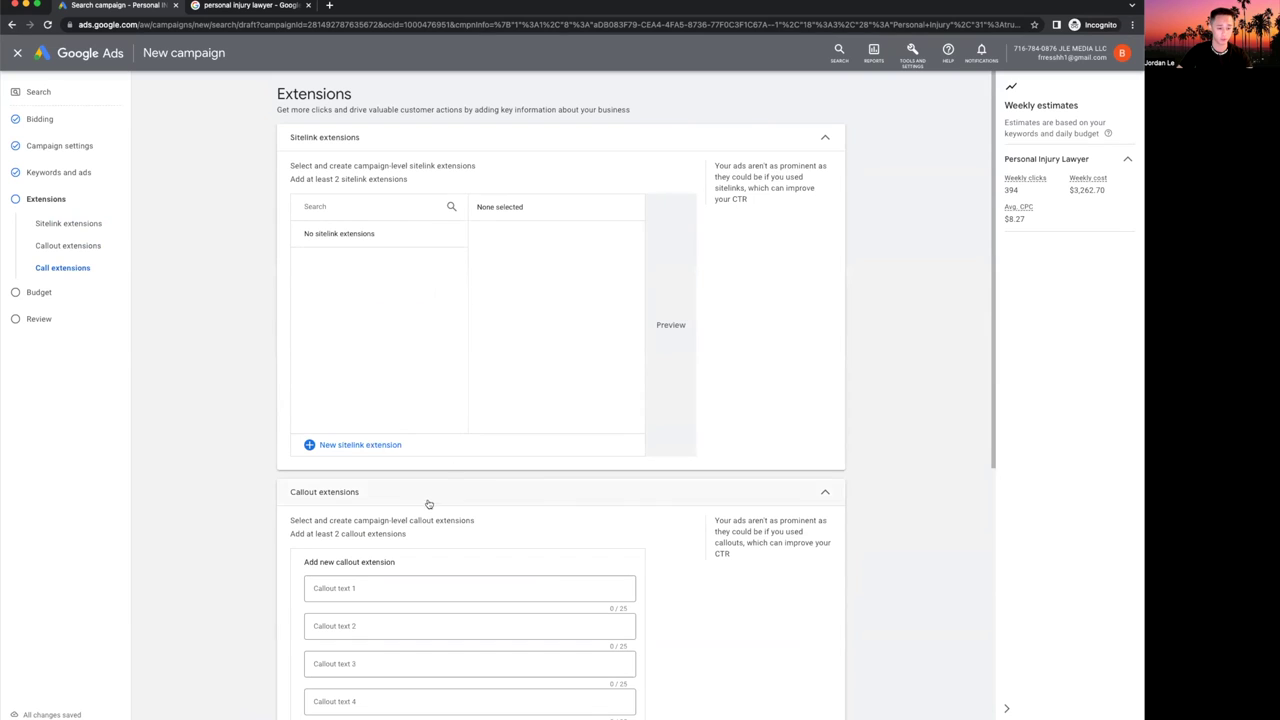
scroll(429, 504, down, 5)
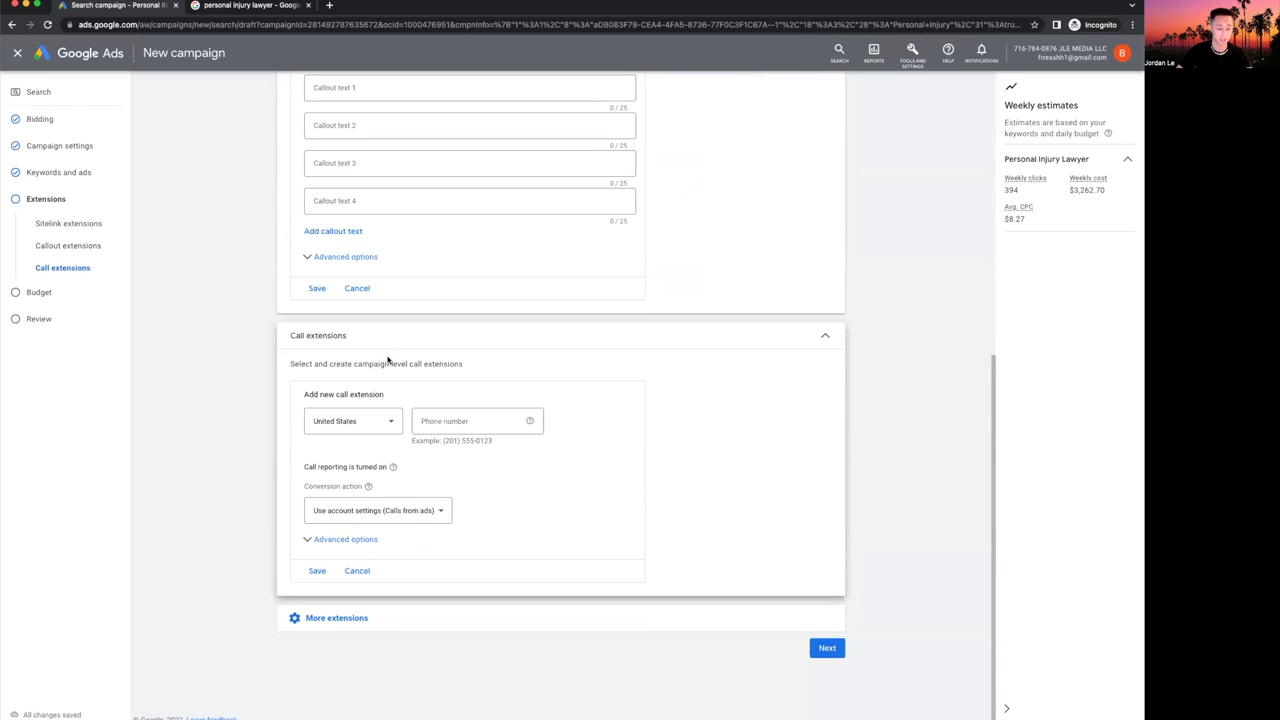
click(432, 420)
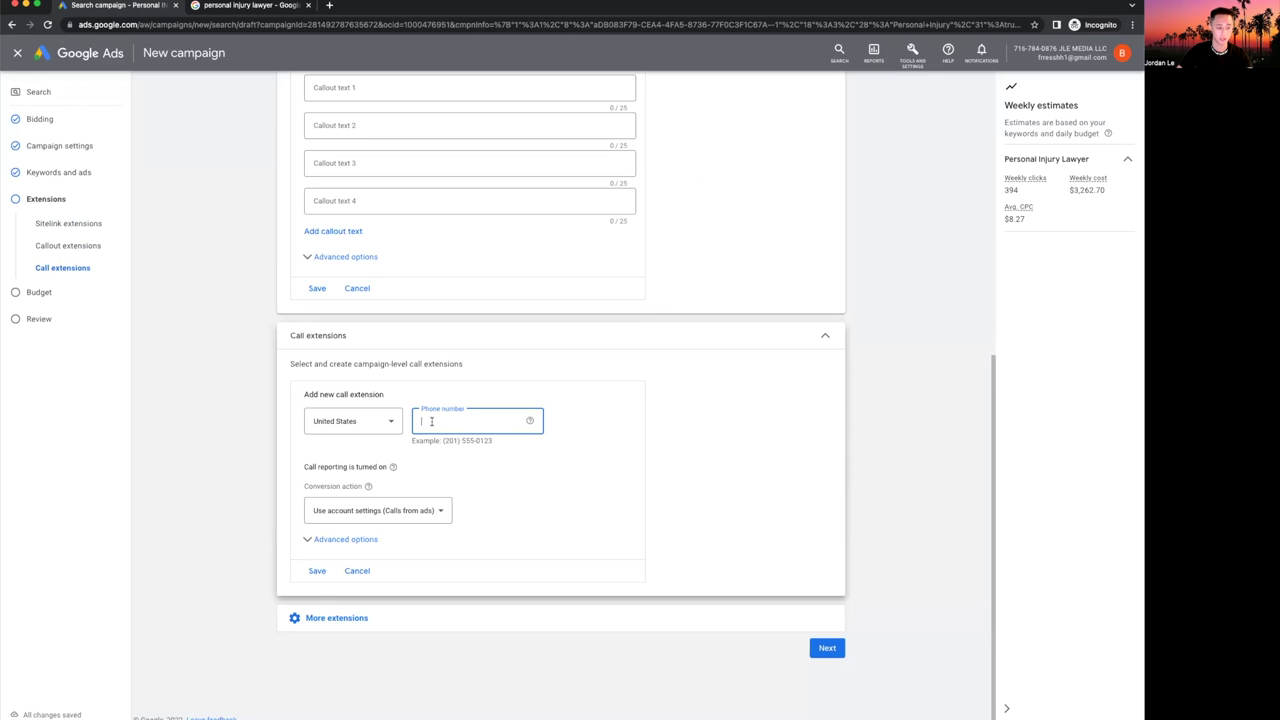
click(228, 6)
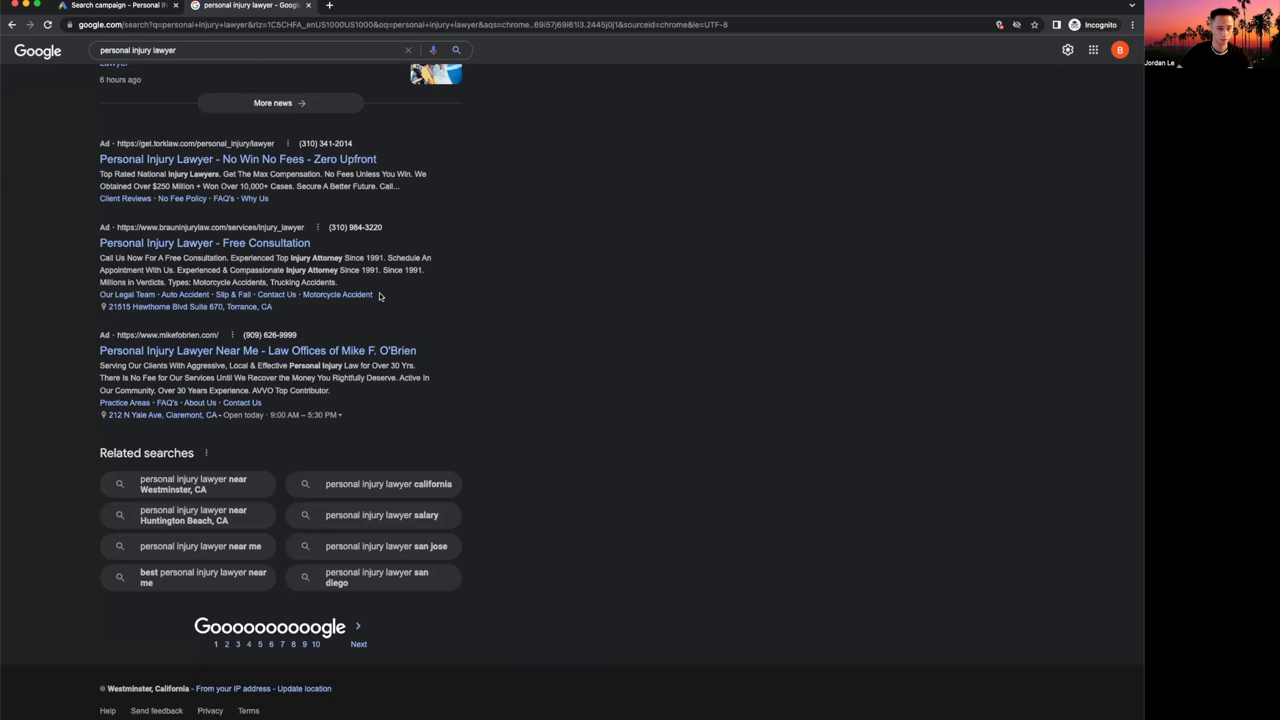
Select the phone number in the third top ad, then return to the call extension form.
scroll(378, 296, up, 10)
scroll(378, 297, up, 10)
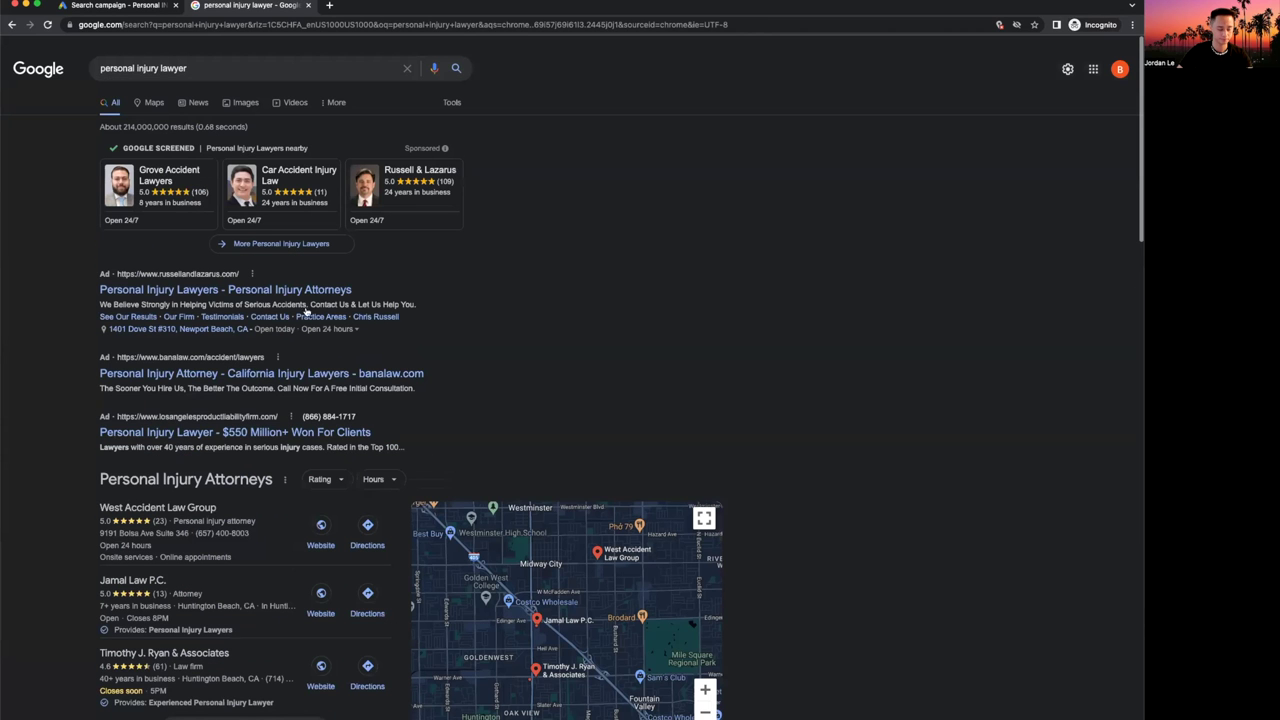
drag(303, 410, 352, 410)
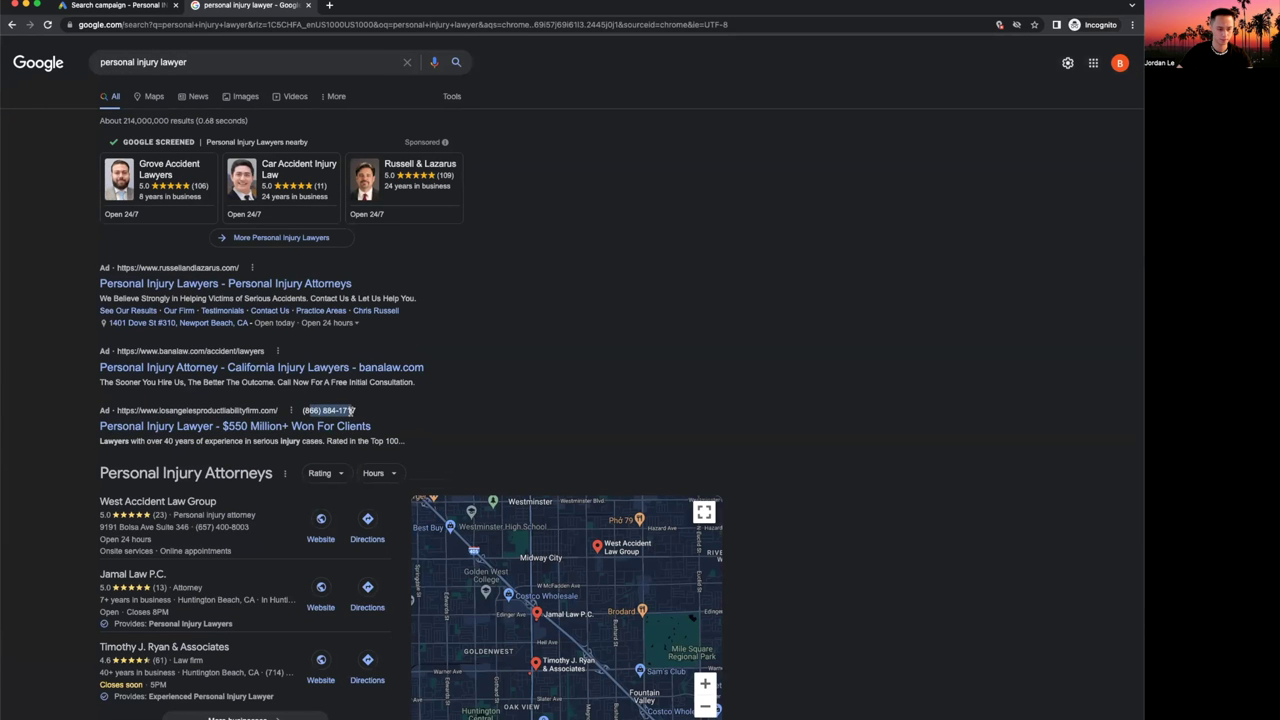
click(131, 8)
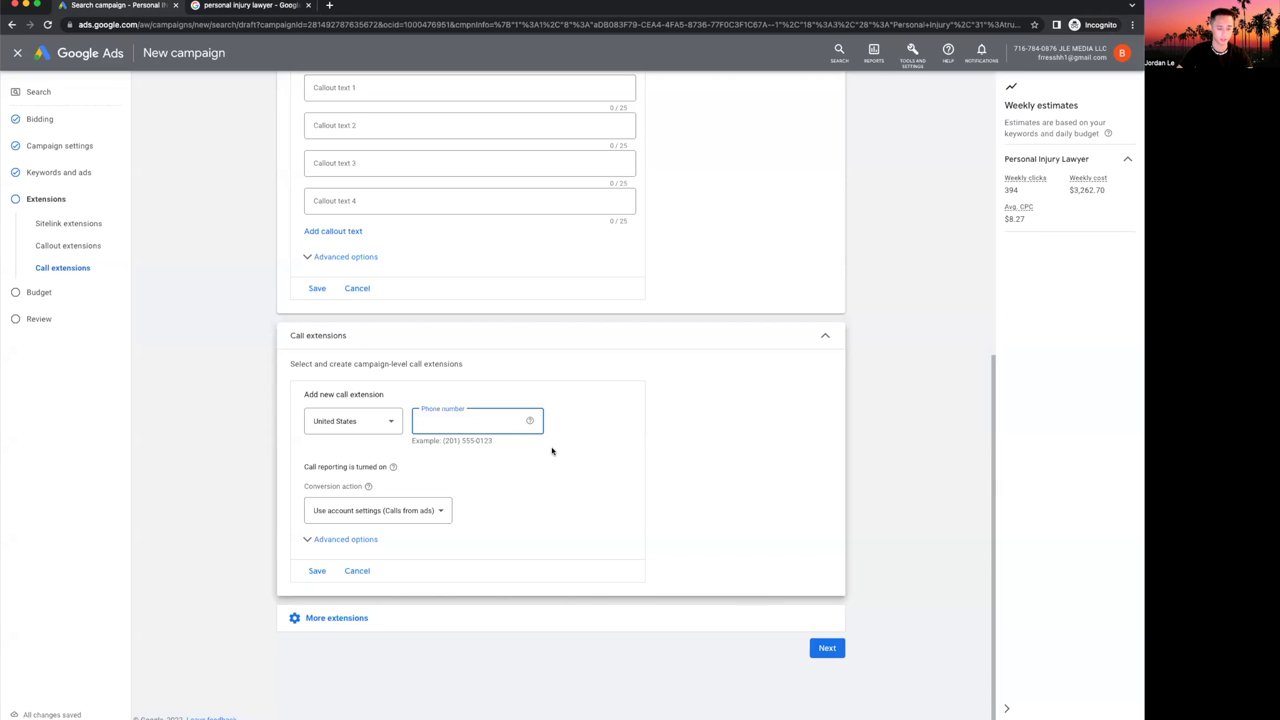
Expand More extensions, leave all extensions empty, and advance to the Budget step.
click(350, 619)
scroll(446, 569, down, 2)
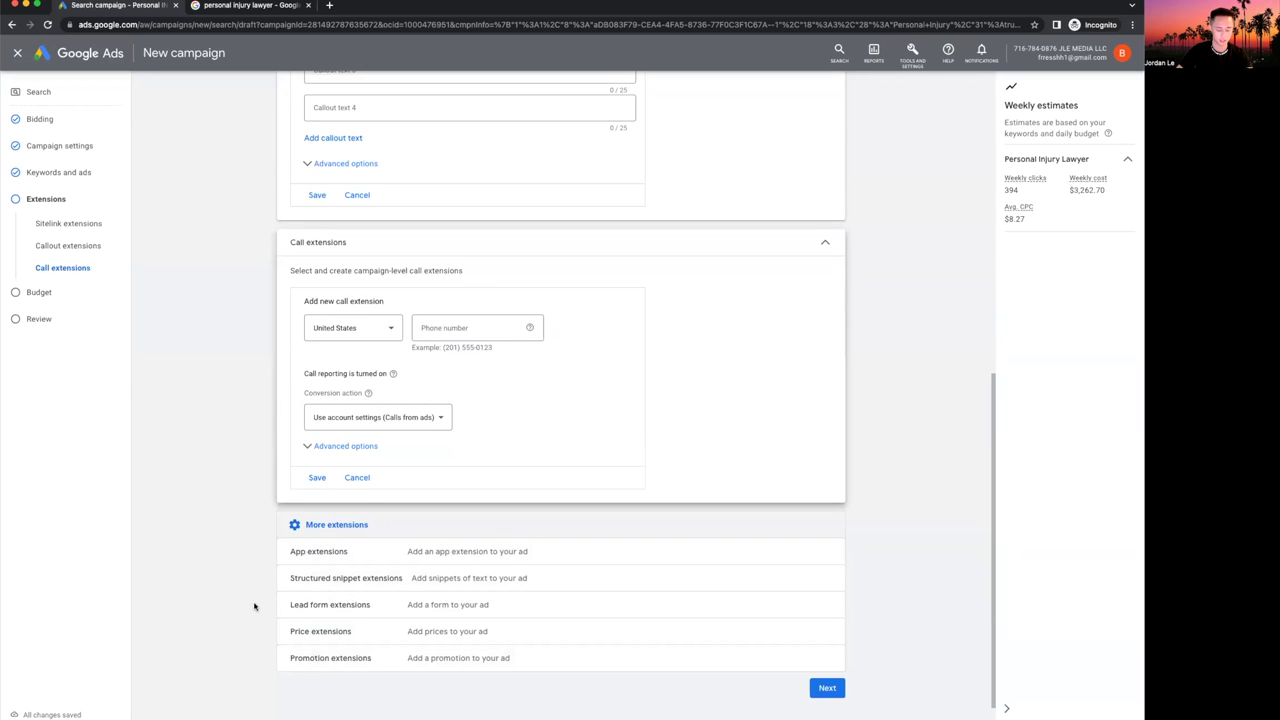
scroll(357, 640, up, 10)
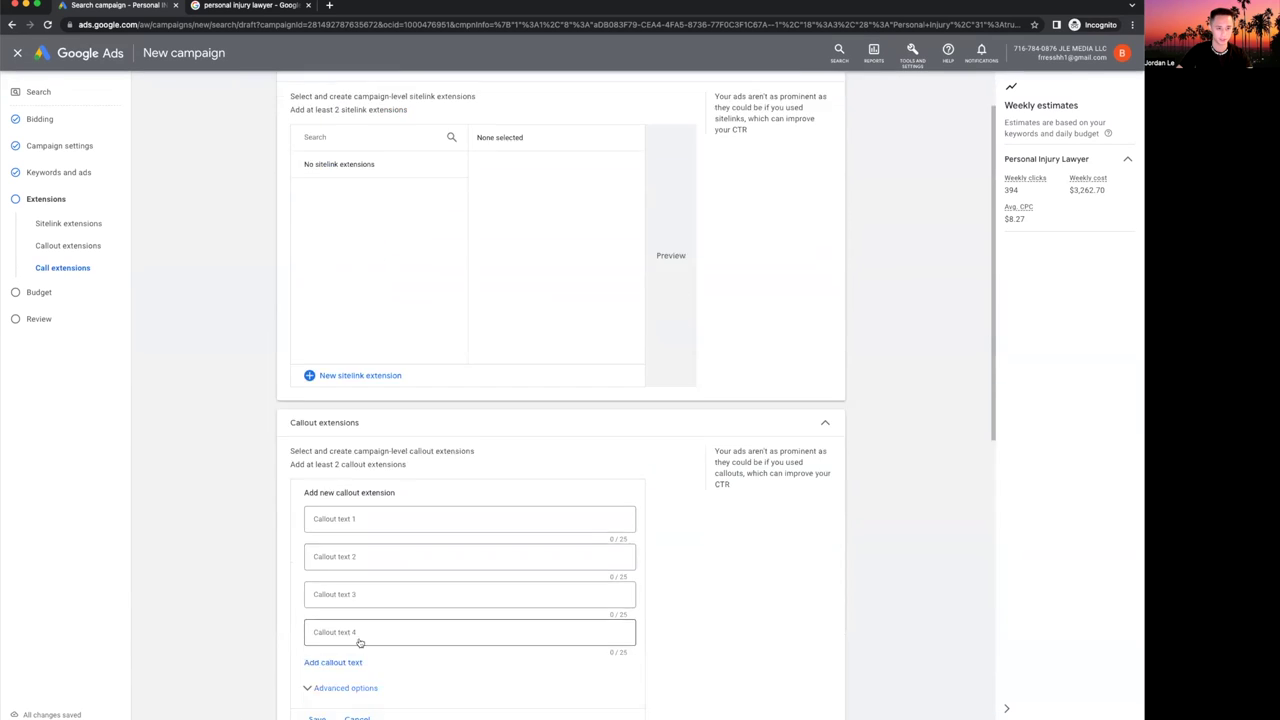
scroll(385, 461, down, 9)
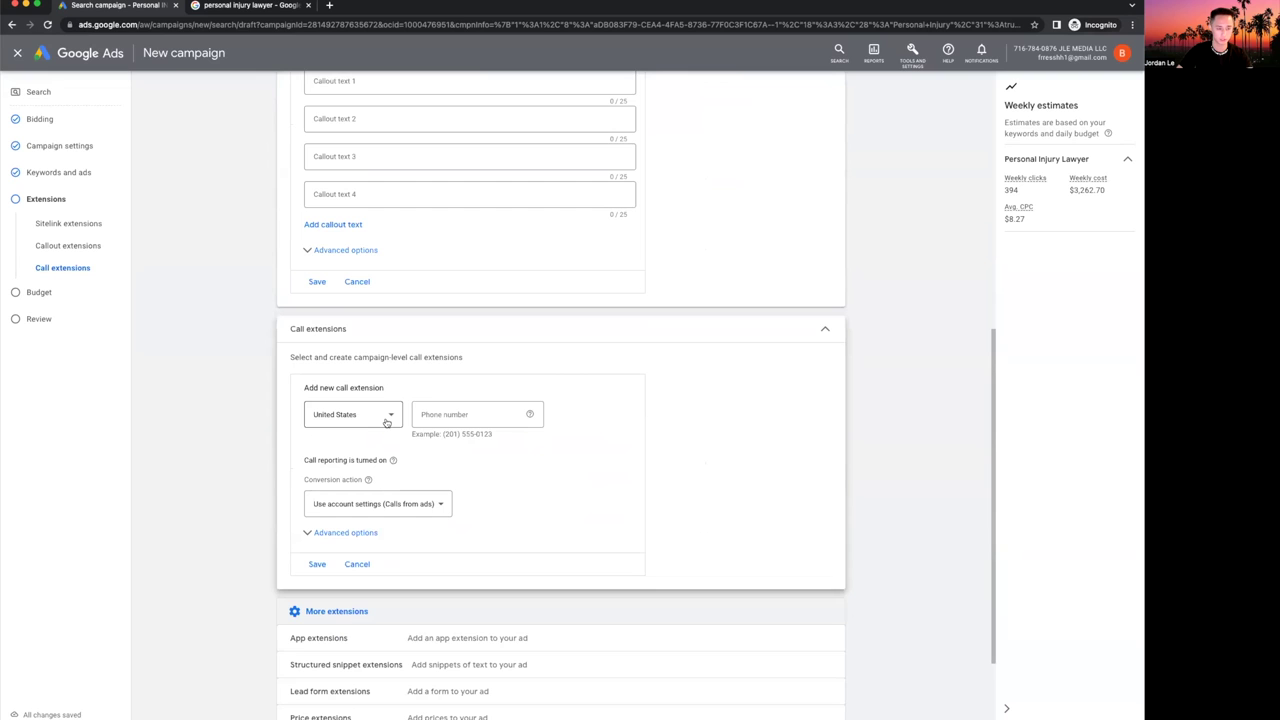
scroll(265, 466, down, 2)
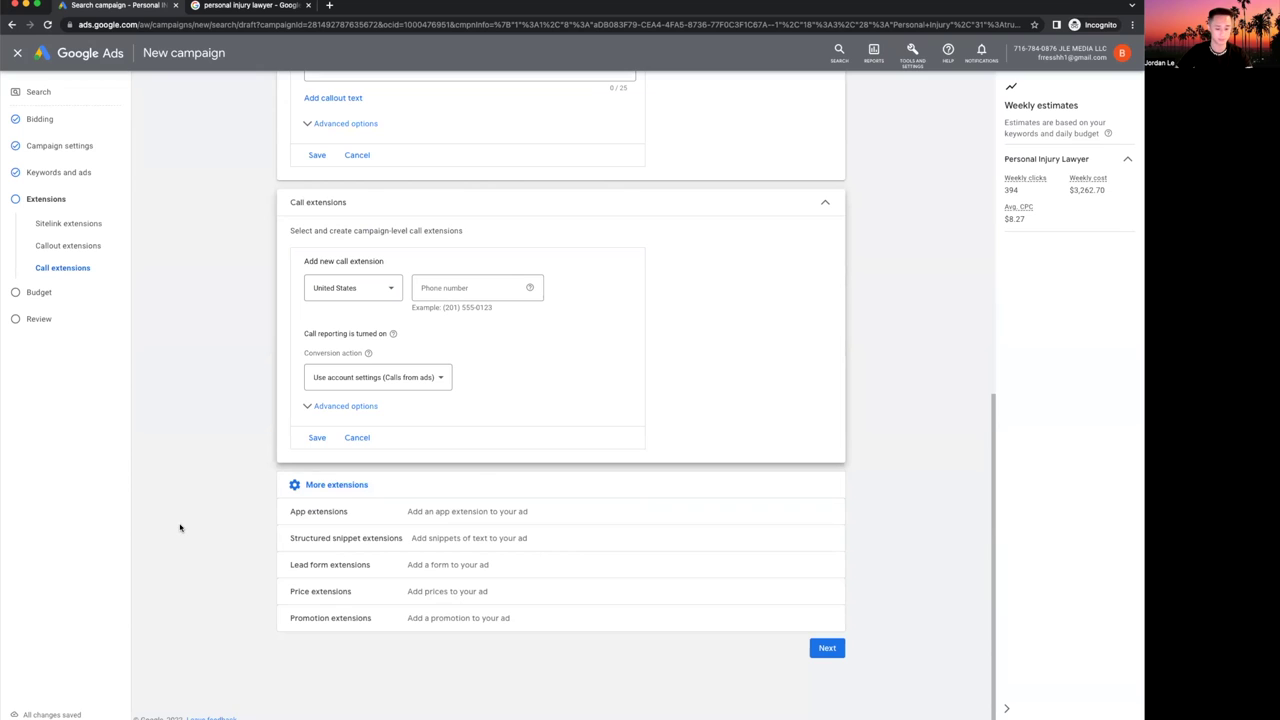
click(827, 648)
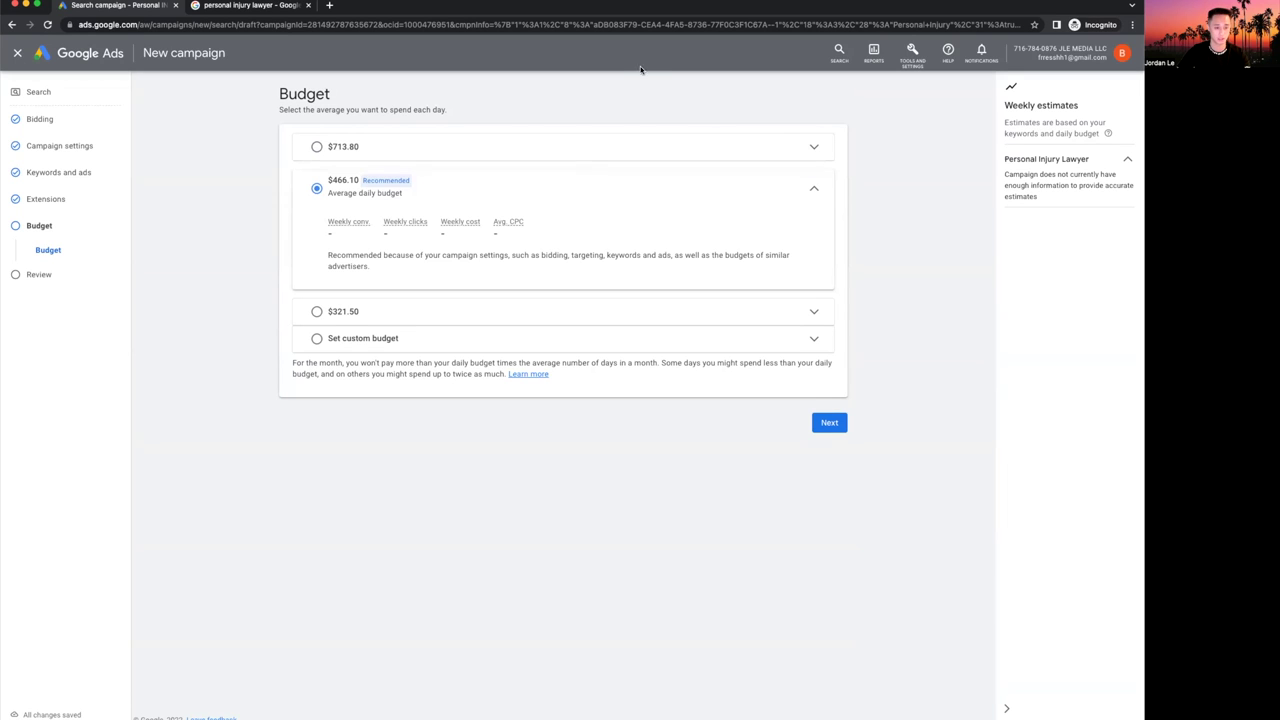
Try the $713.80 and $466.10 options, then choose a custom budget and select its amount.
click(362, 346)
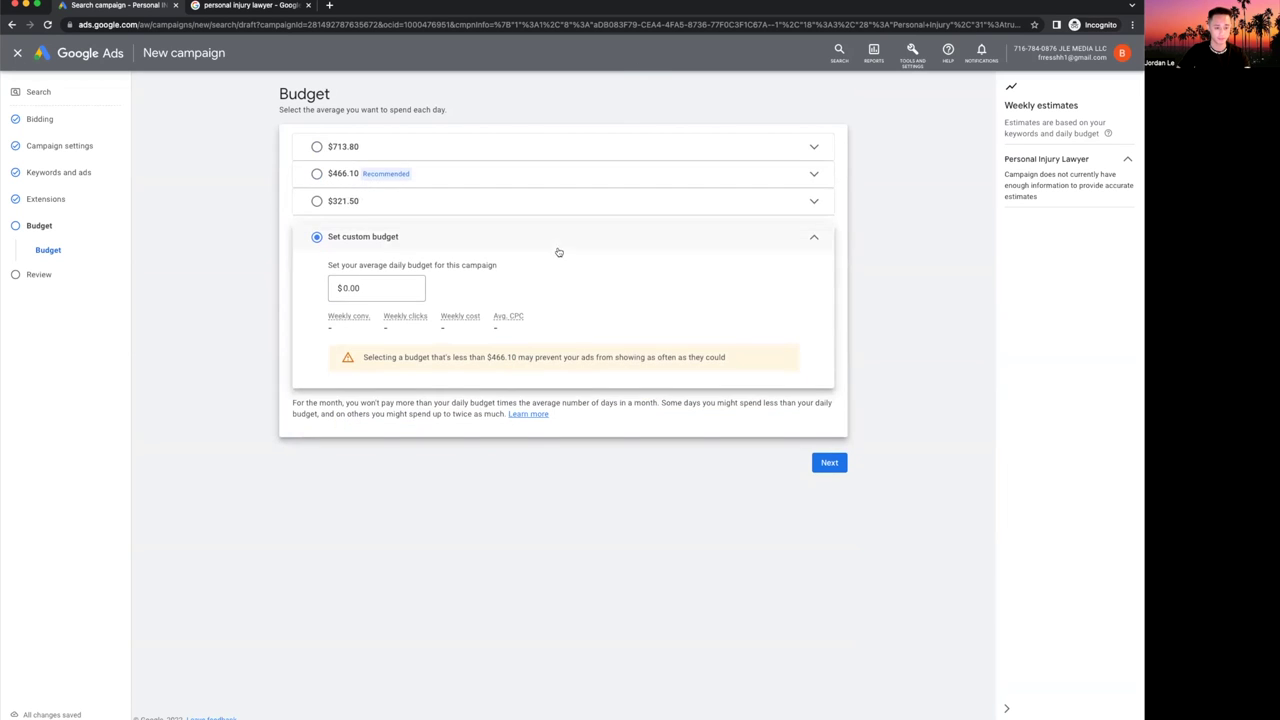
click(335, 146)
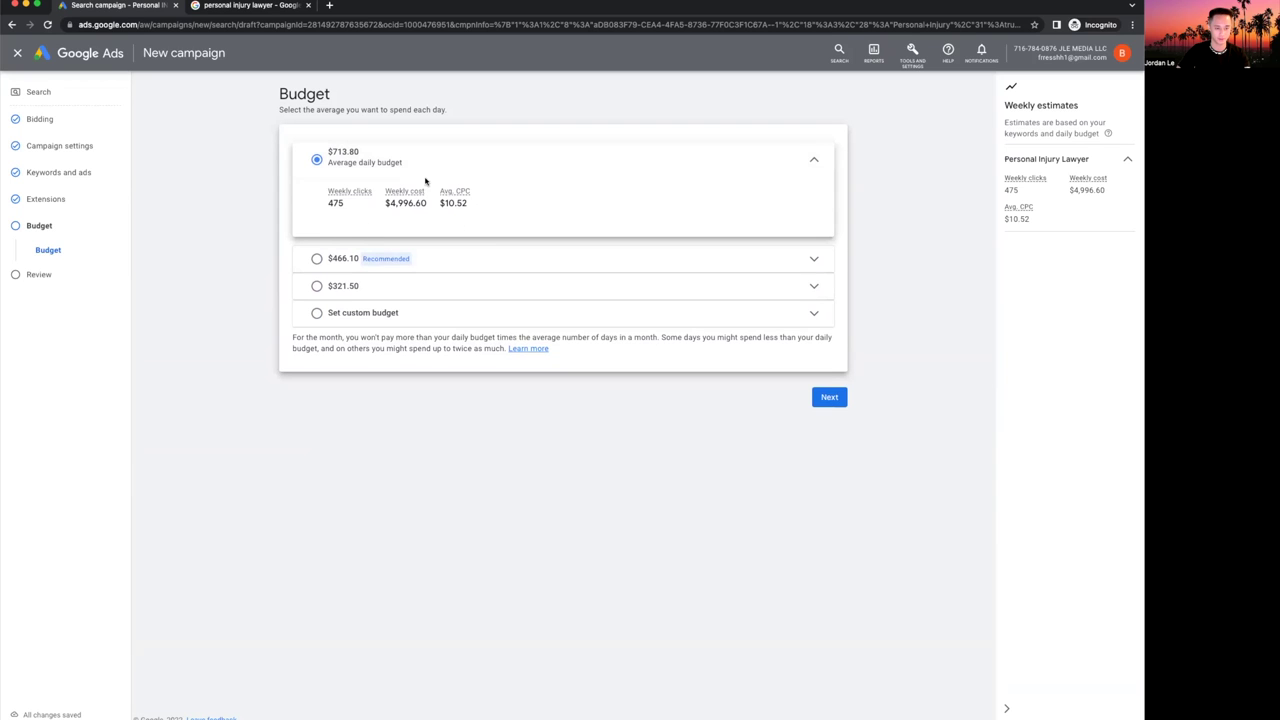
click(438, 317)
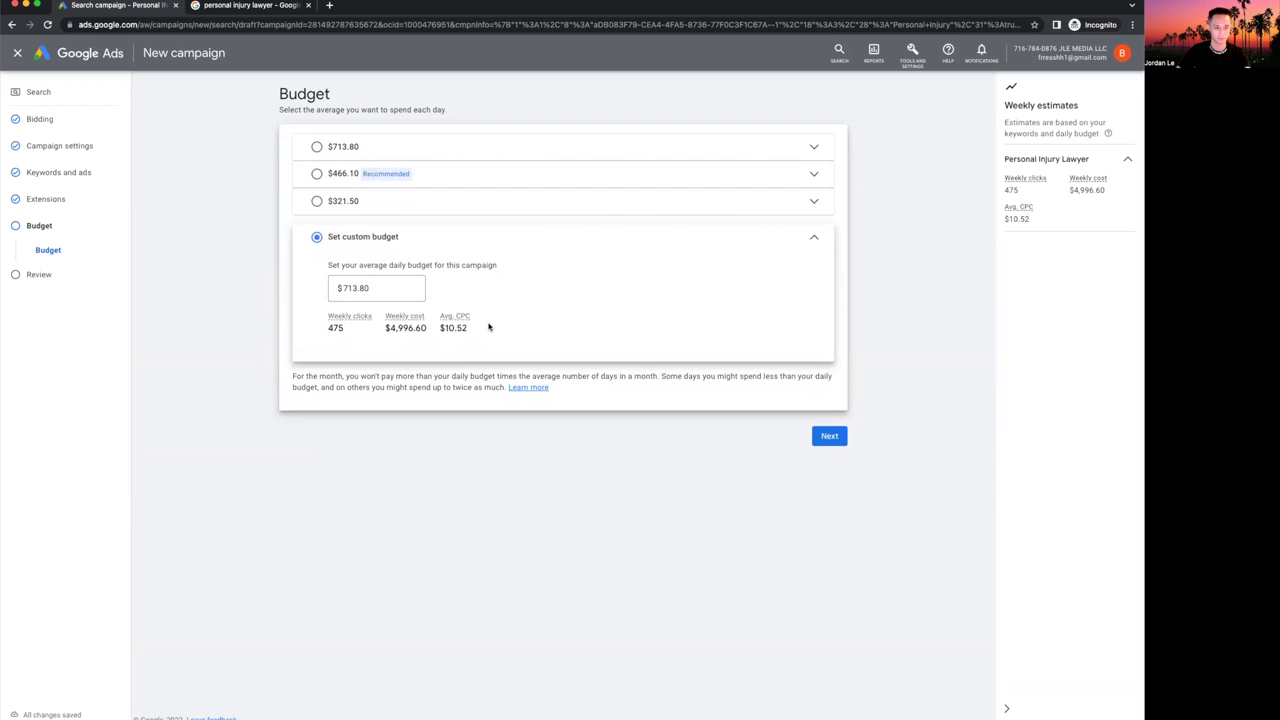
click(456, 187)
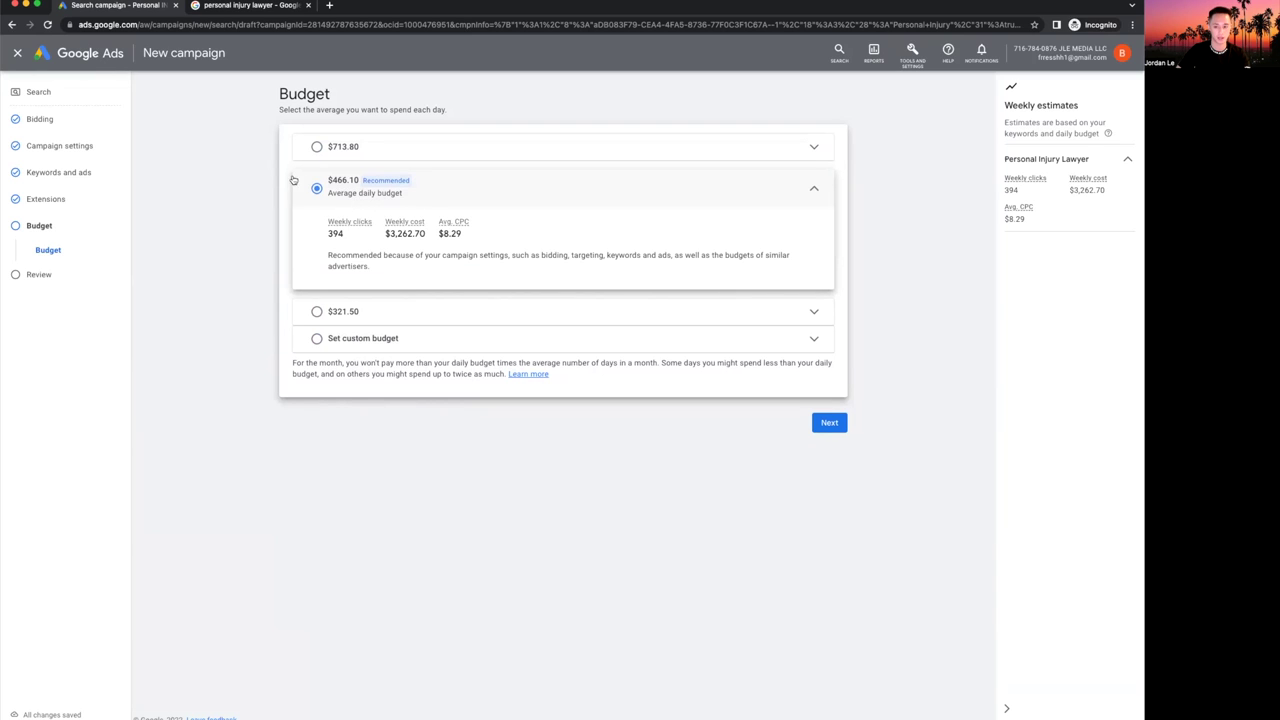
click(366, 342)
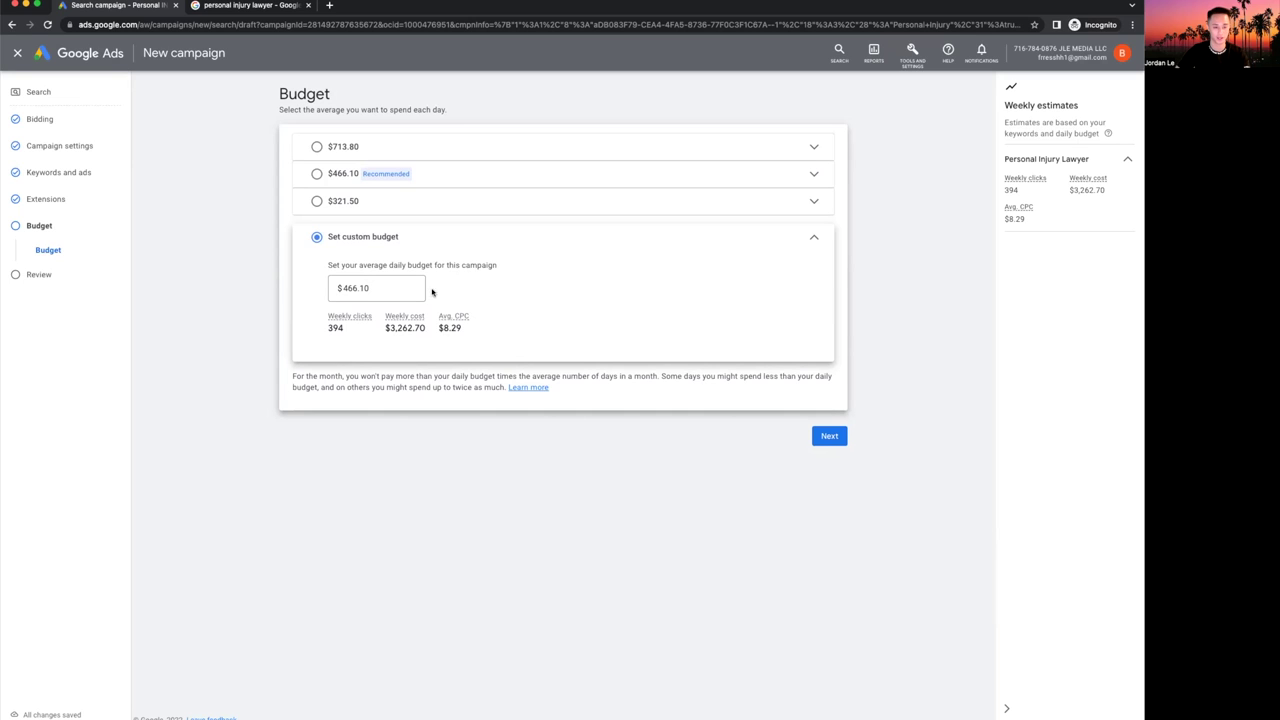
double_click(388, 298)
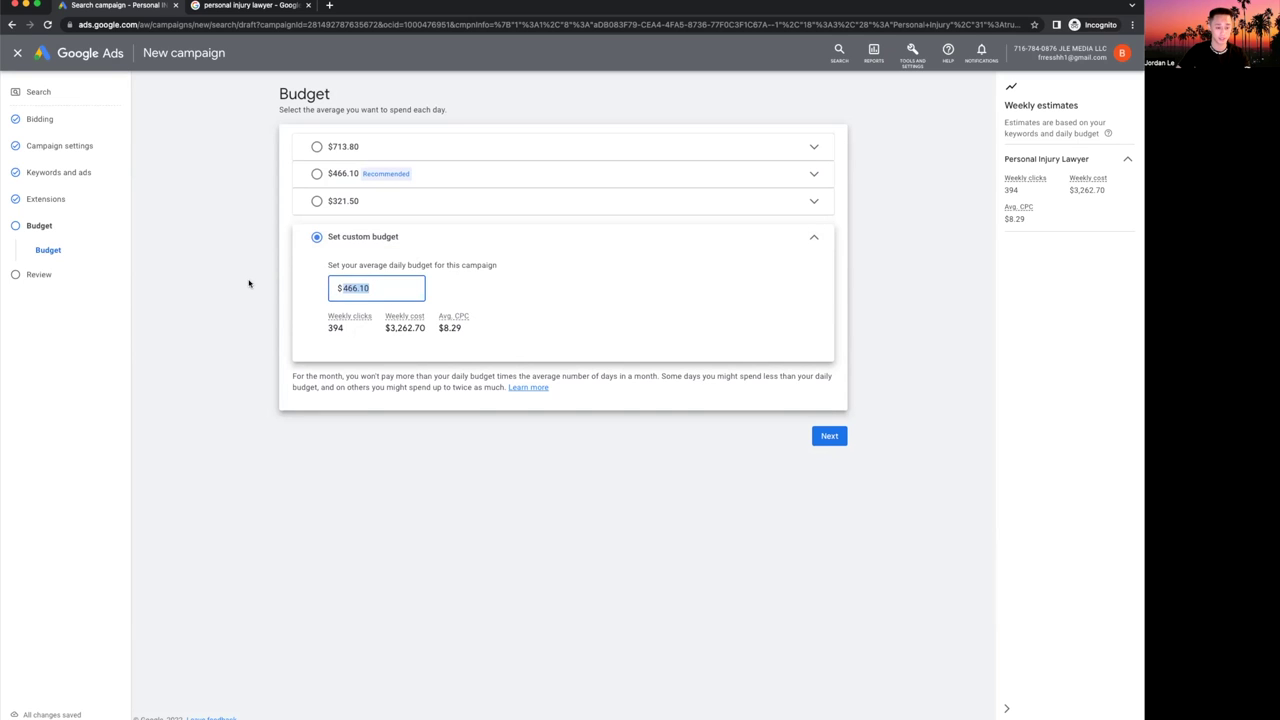
Replace the custom daily budget with $83.00 and proceed to Review your campaign.
key(BackSpace)
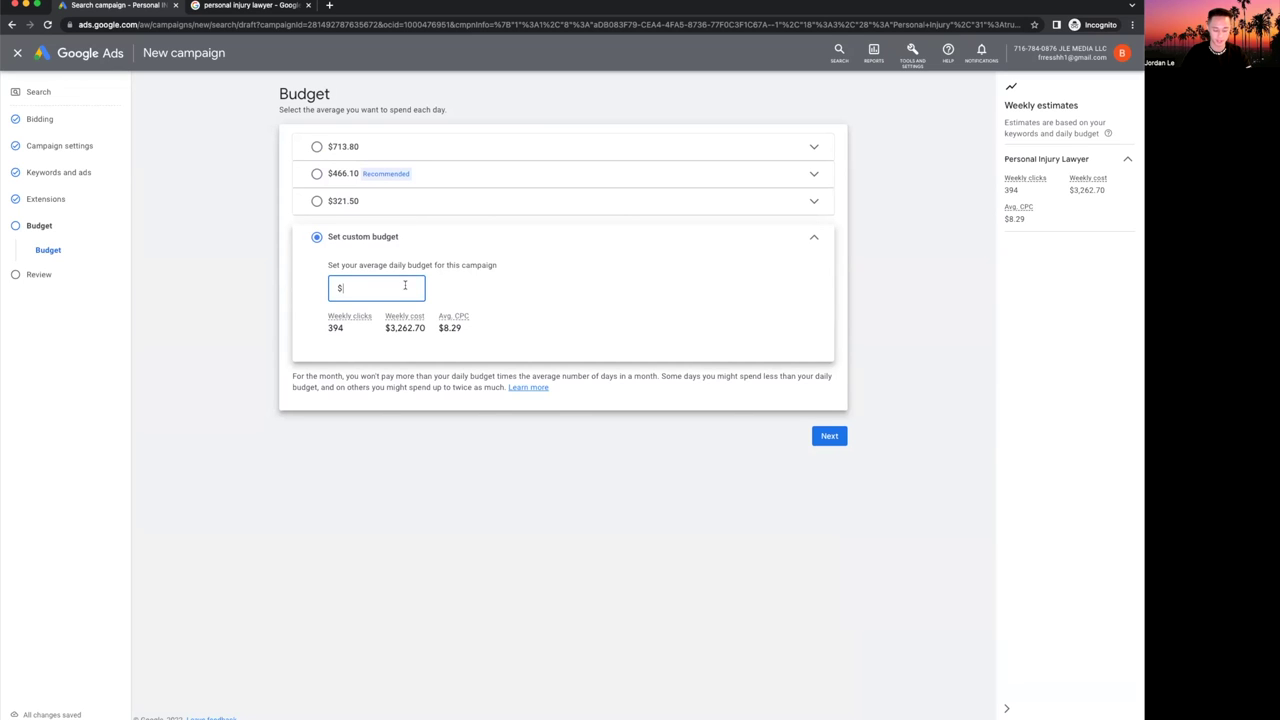
text(33)
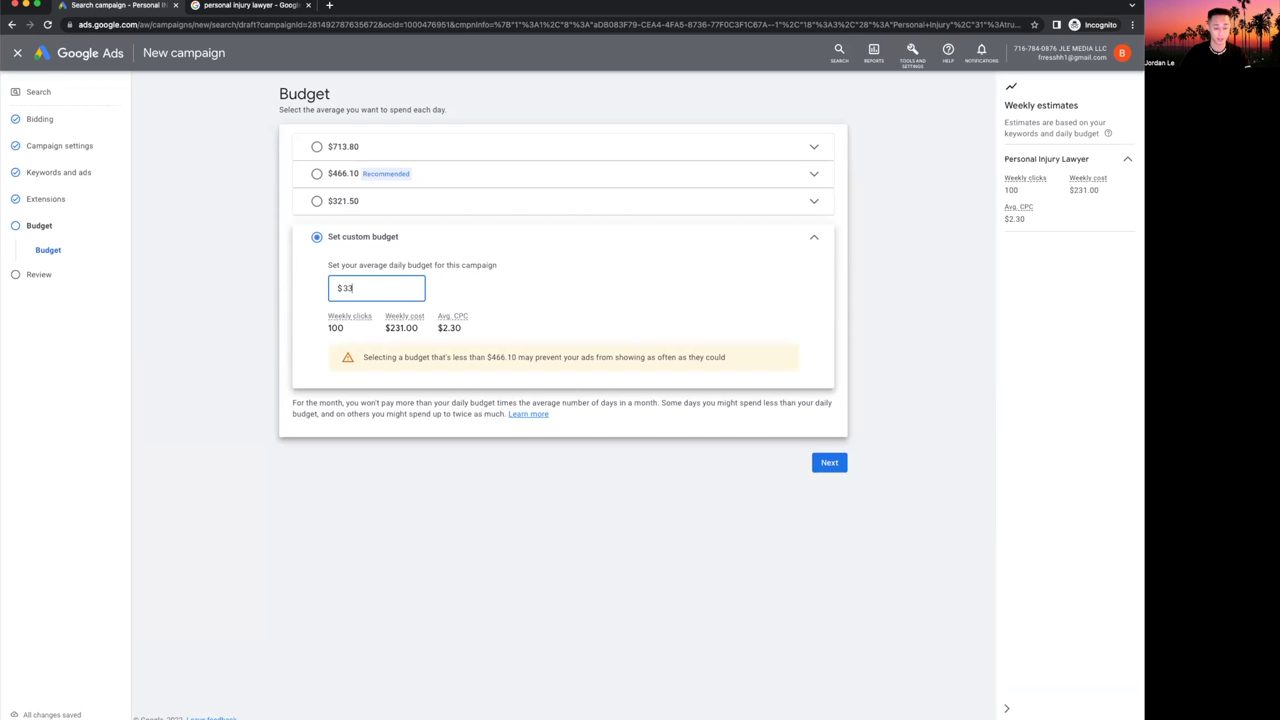
key(BackSpace)
text(83)
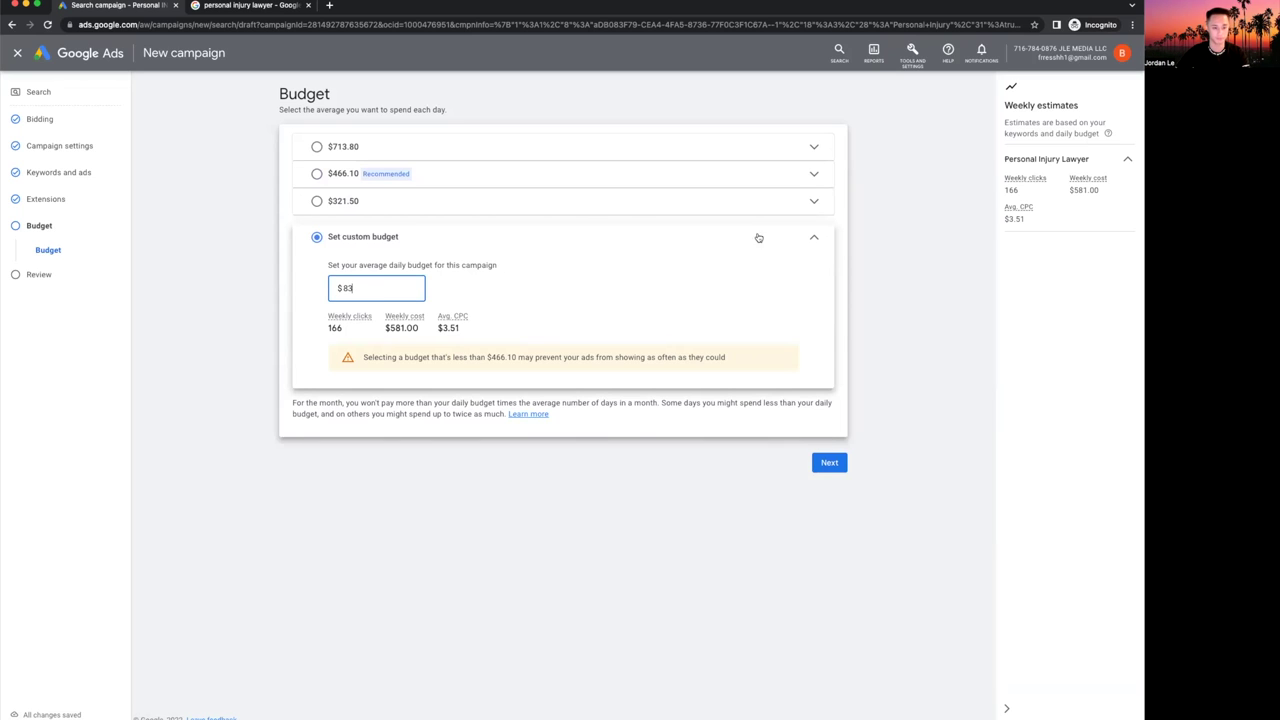
click(736, 610)
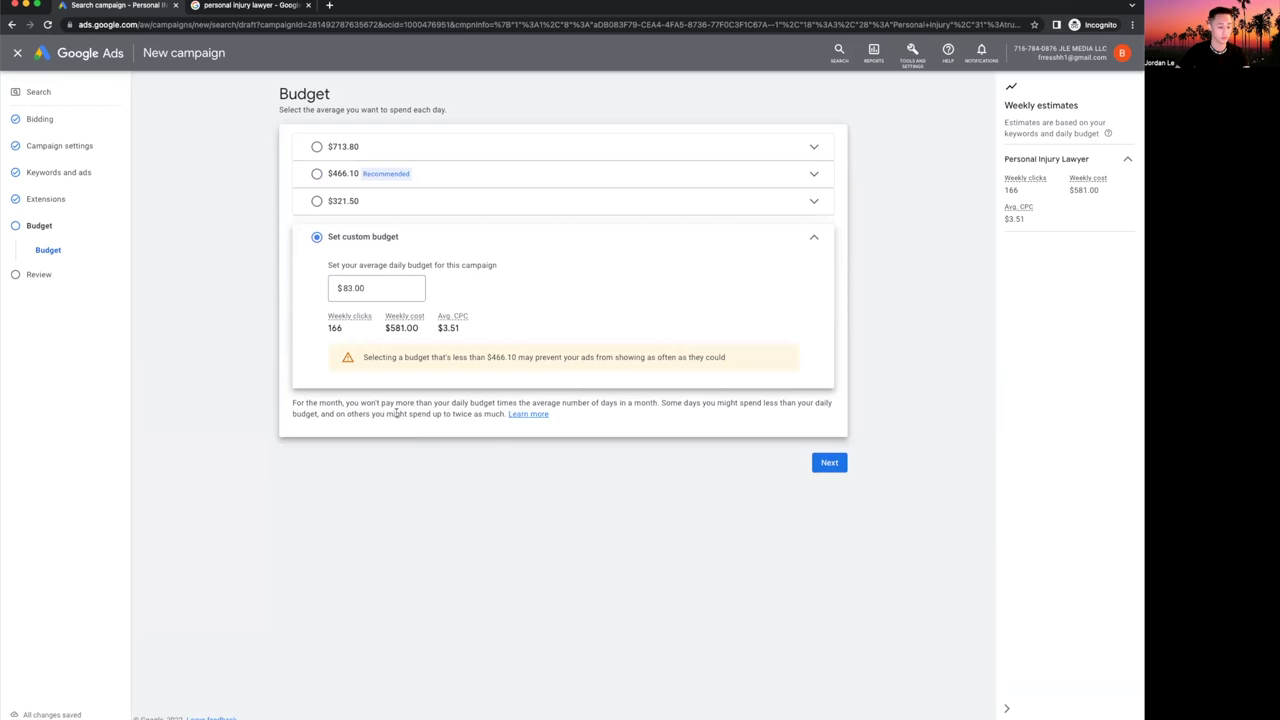
drag(294, 401, 614, 438)
click(651, 455)
click(832, 463)
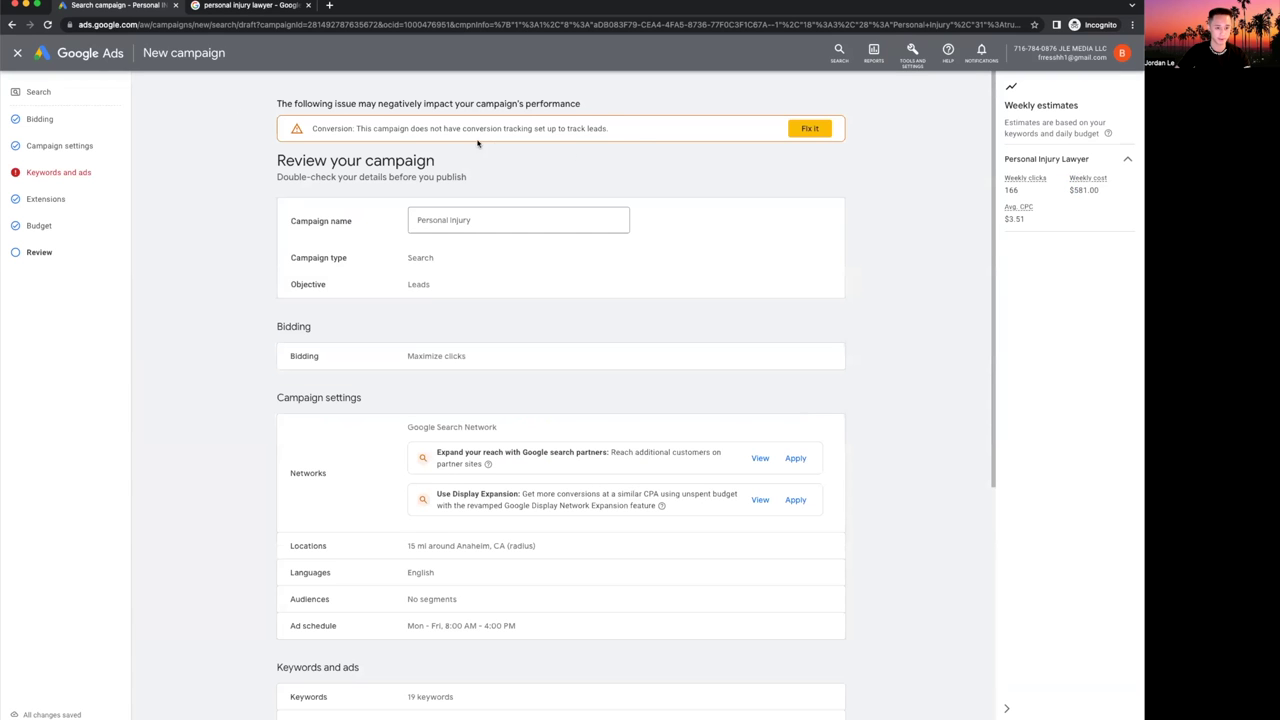
drag(424, 128, 626, 132)
click(618, 140)
scroll(705, 194, down, 4)
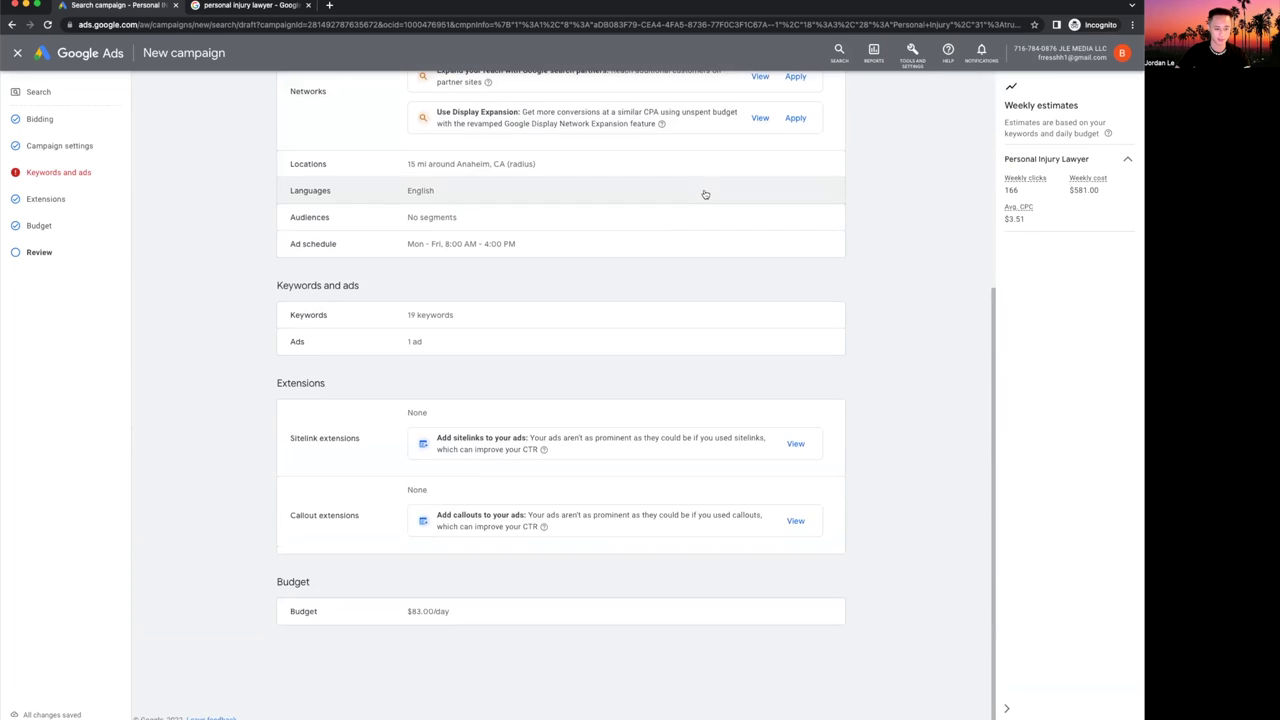
scroll(626, 291, up, 5)
scroll(523, 200, down, 5)
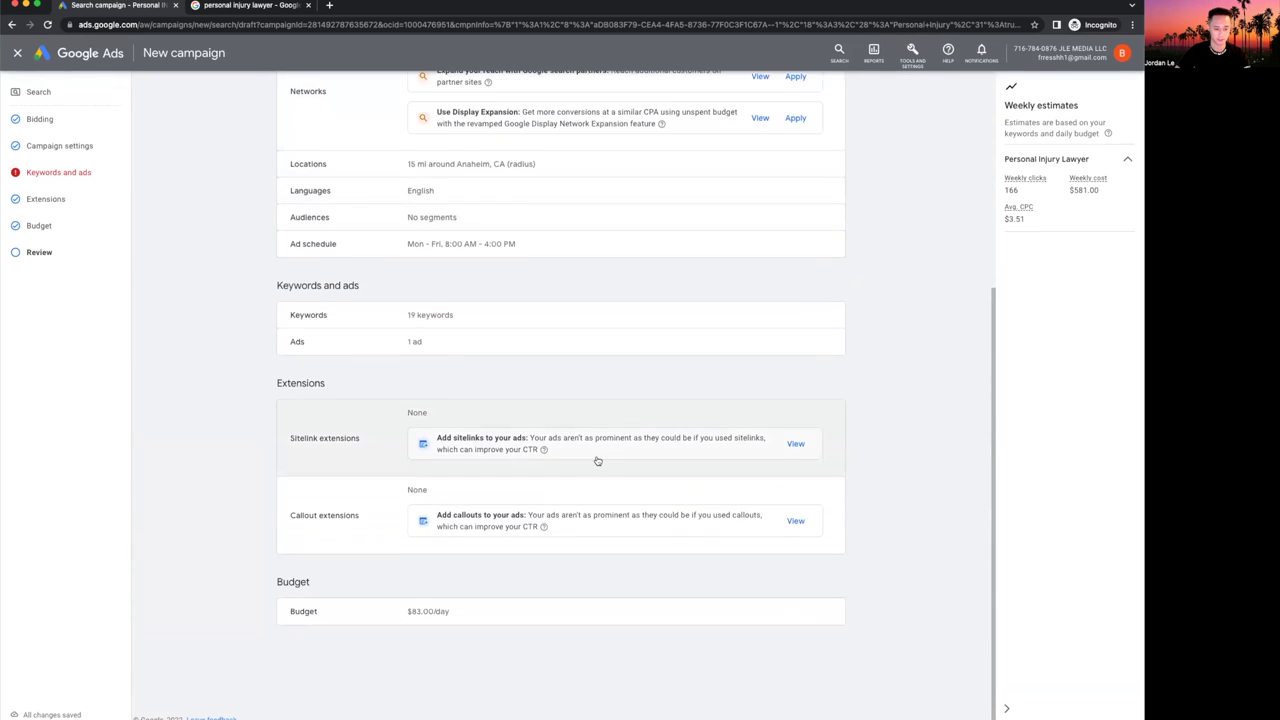
scroll(600, 451, up, 4)
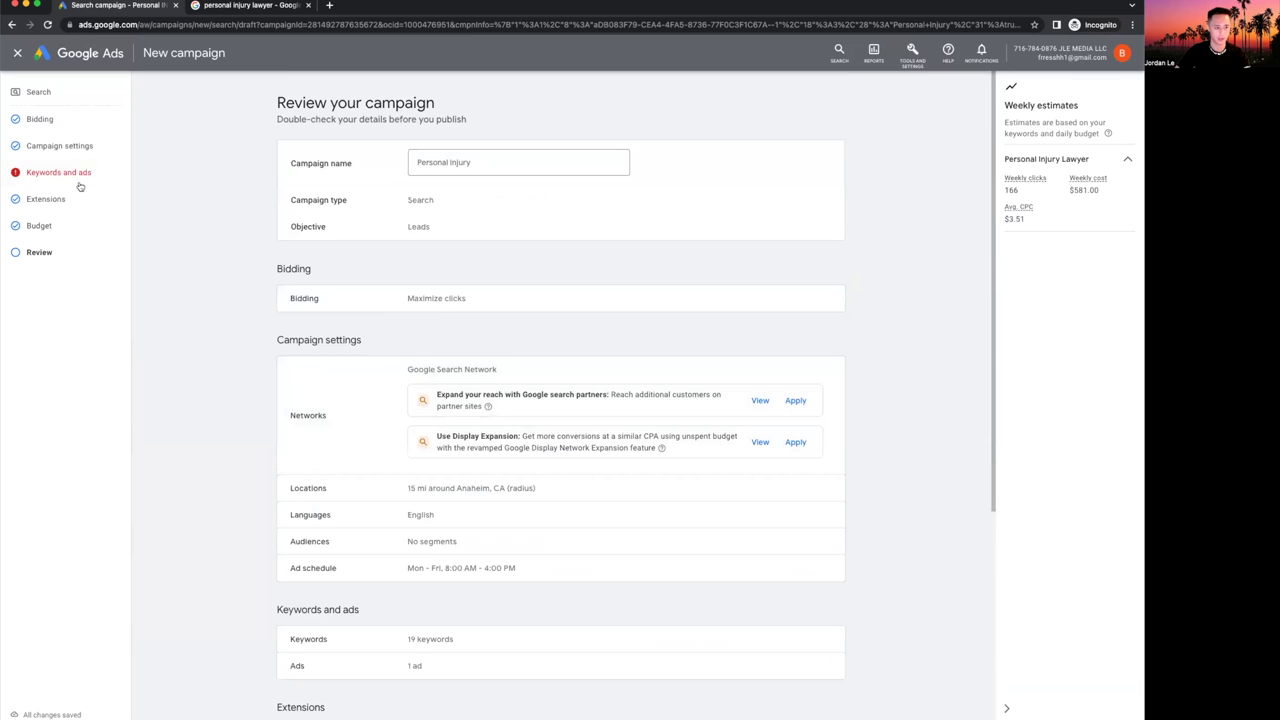
scroll(440, 430, down, 5)
scroll(583, 489, up, 5)
scroll(564, 327, down, 5)
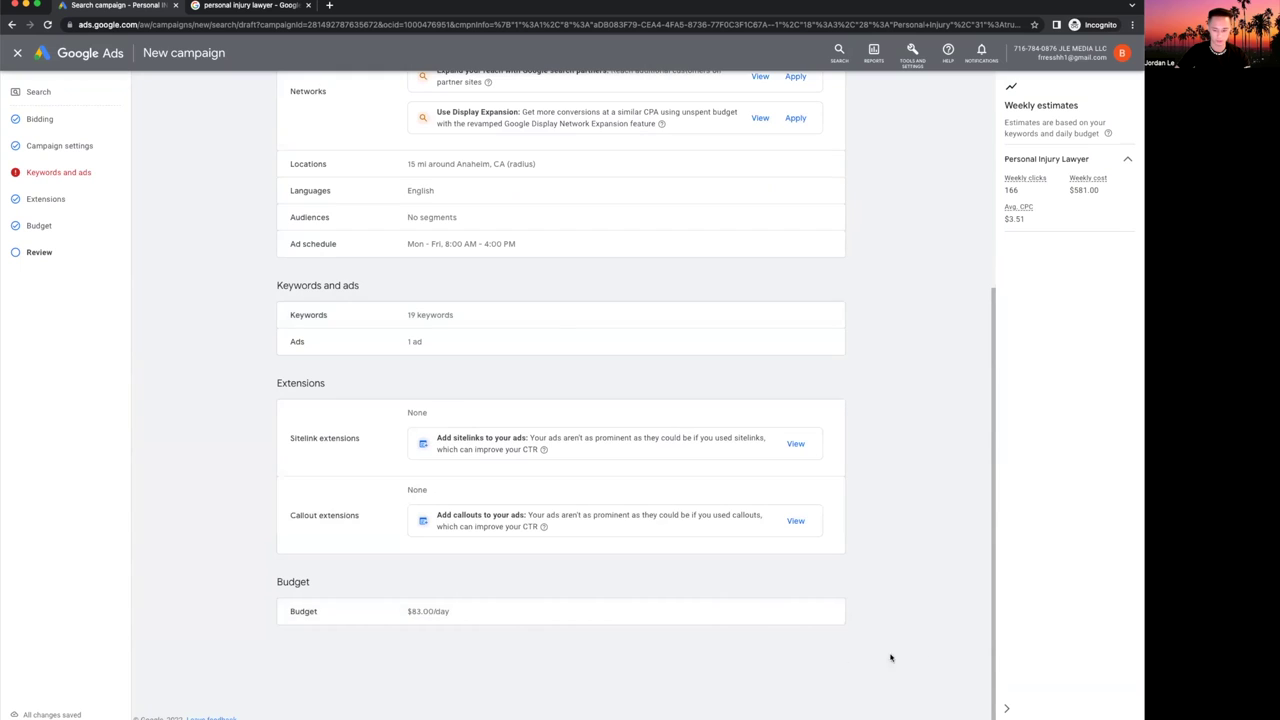
scroll(891, 657, up, 5)
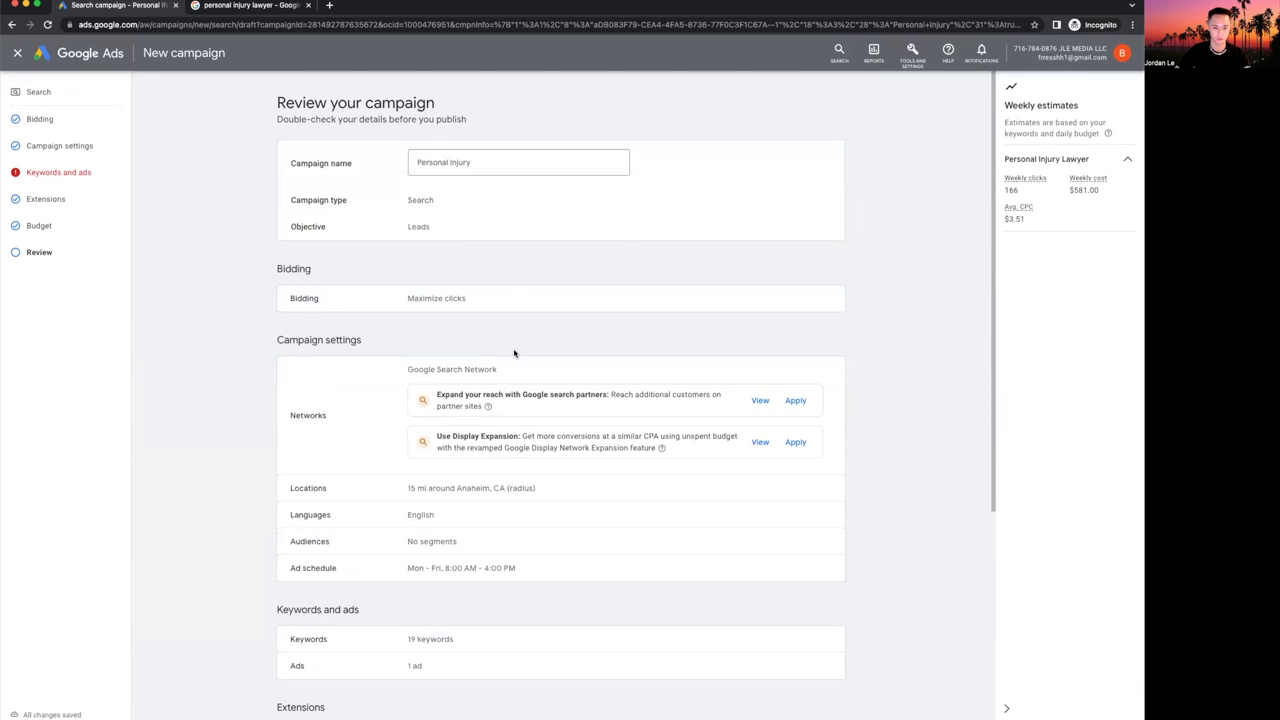
scroll(508, 289, down, 1)
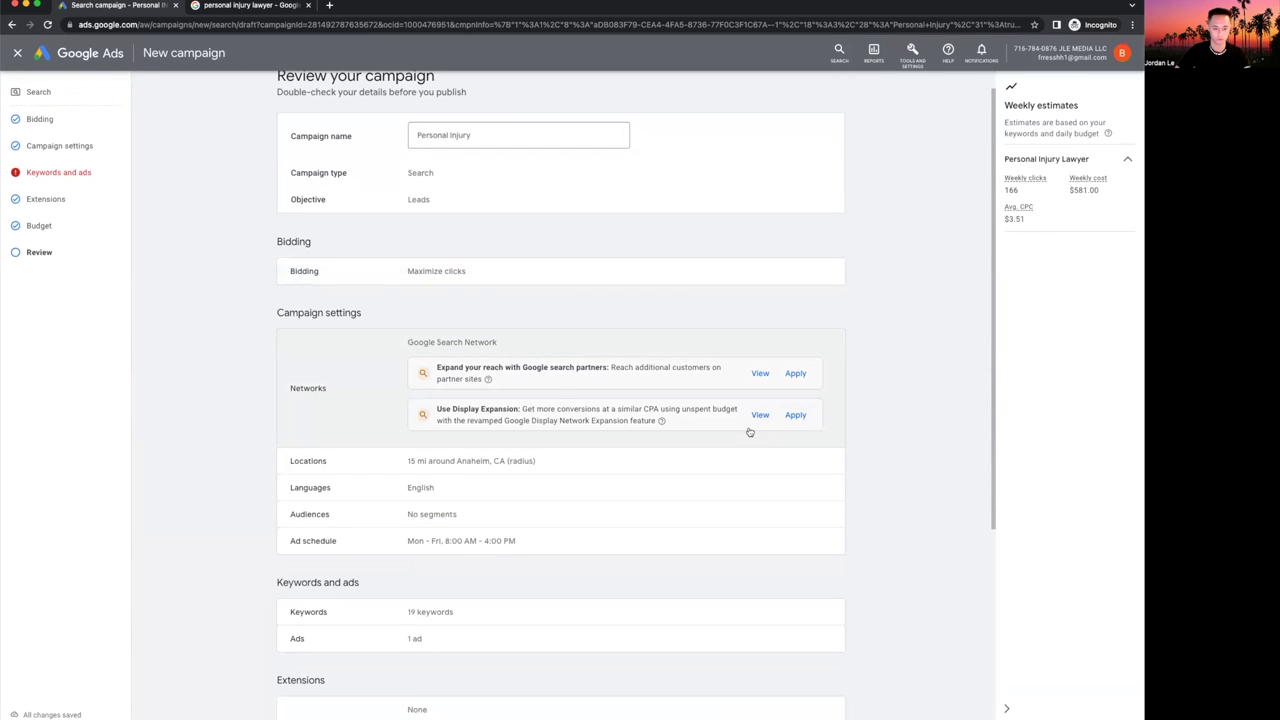
scroll(462, 368, down, 5)
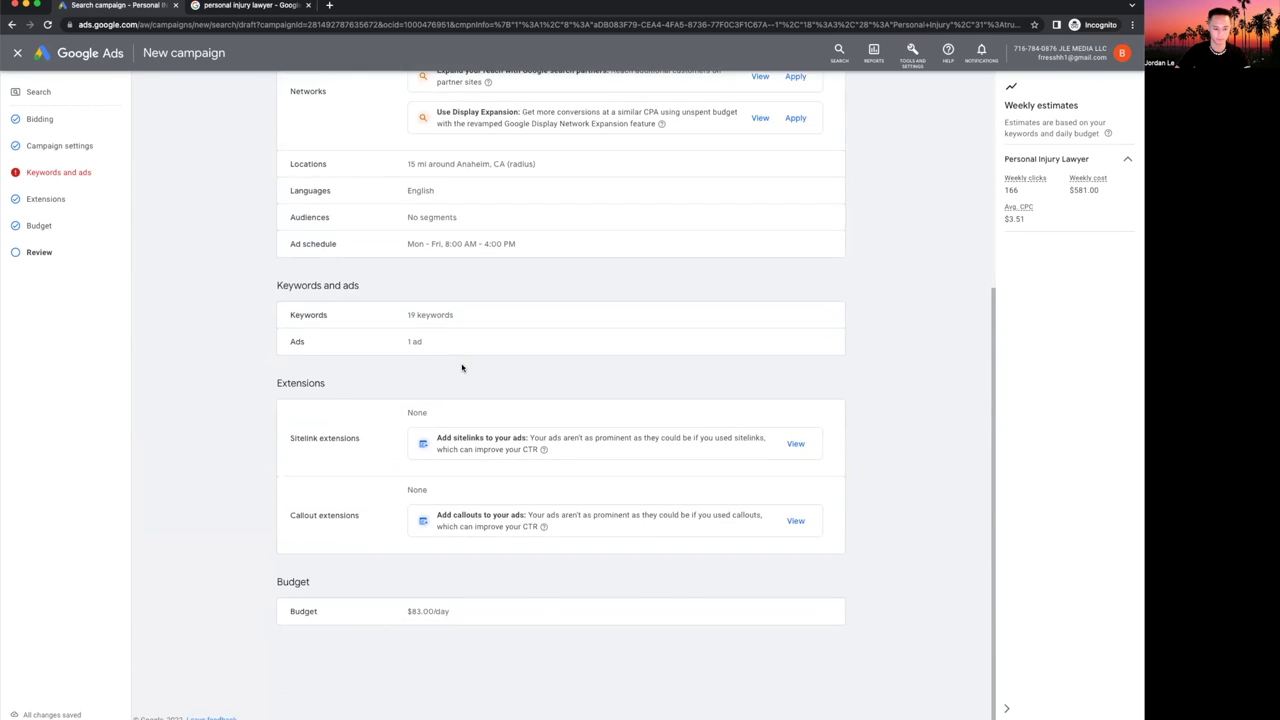
Delete the only ad under Keywords and ads, then jump back to the campaign review.
scroll(462, 368, up, 5)
click(70, 174)
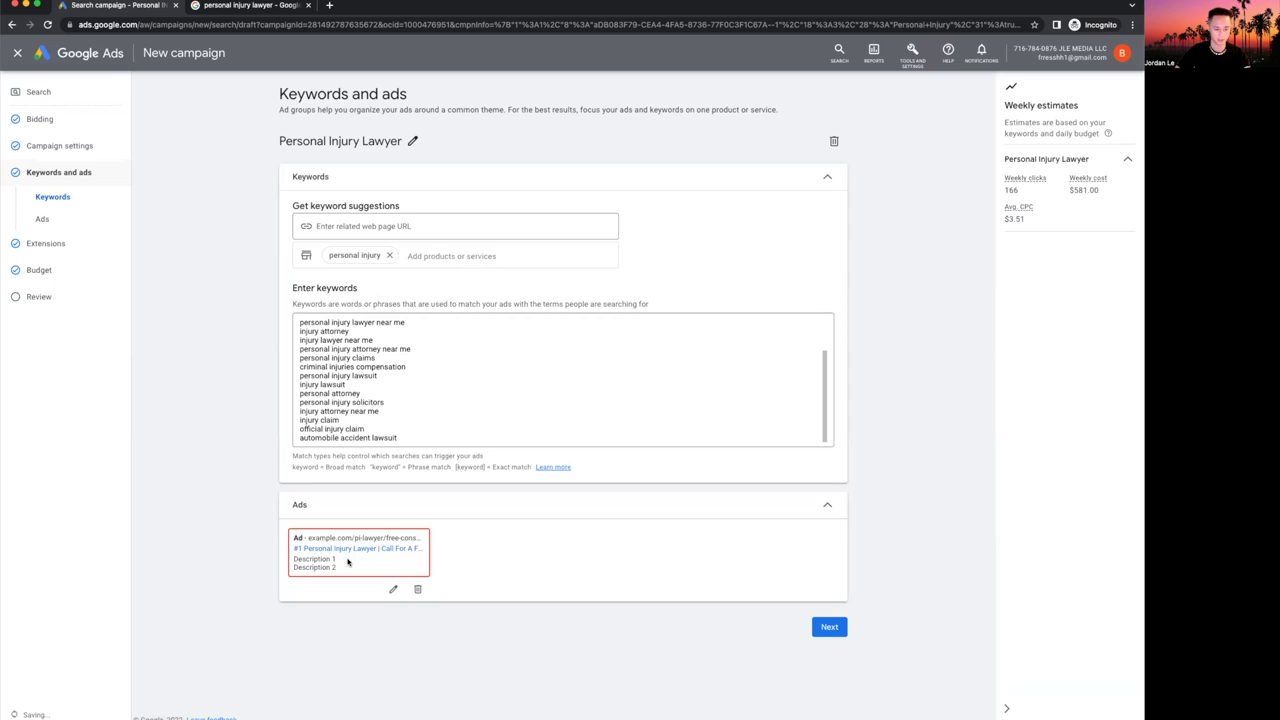
drag(308, 537, 422, 541)
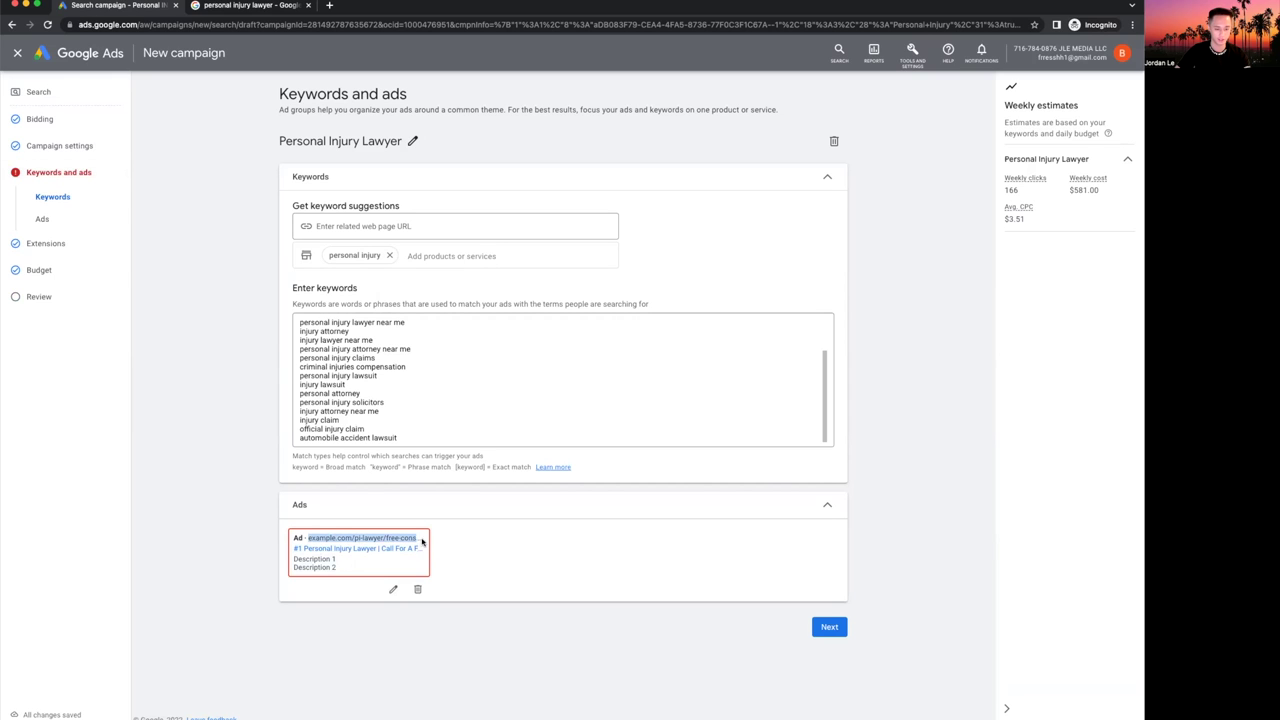
click(418, 591)
click(830, 626)
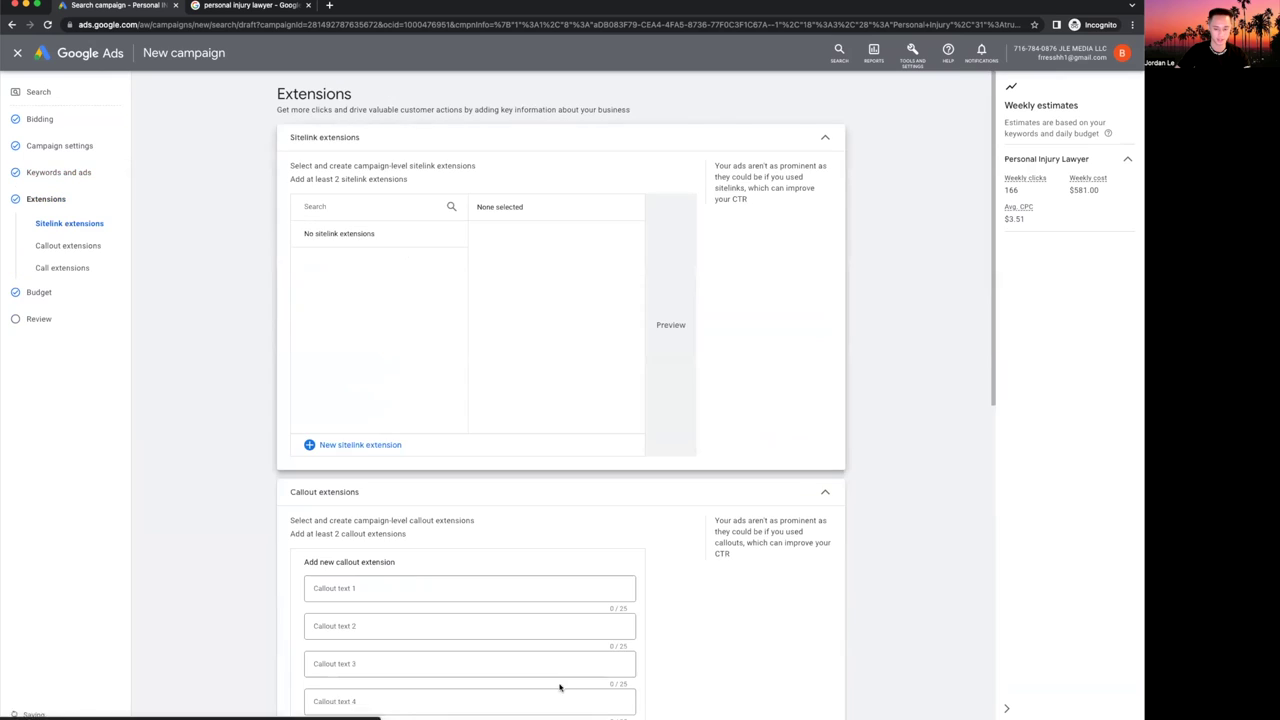
click(24, 318)
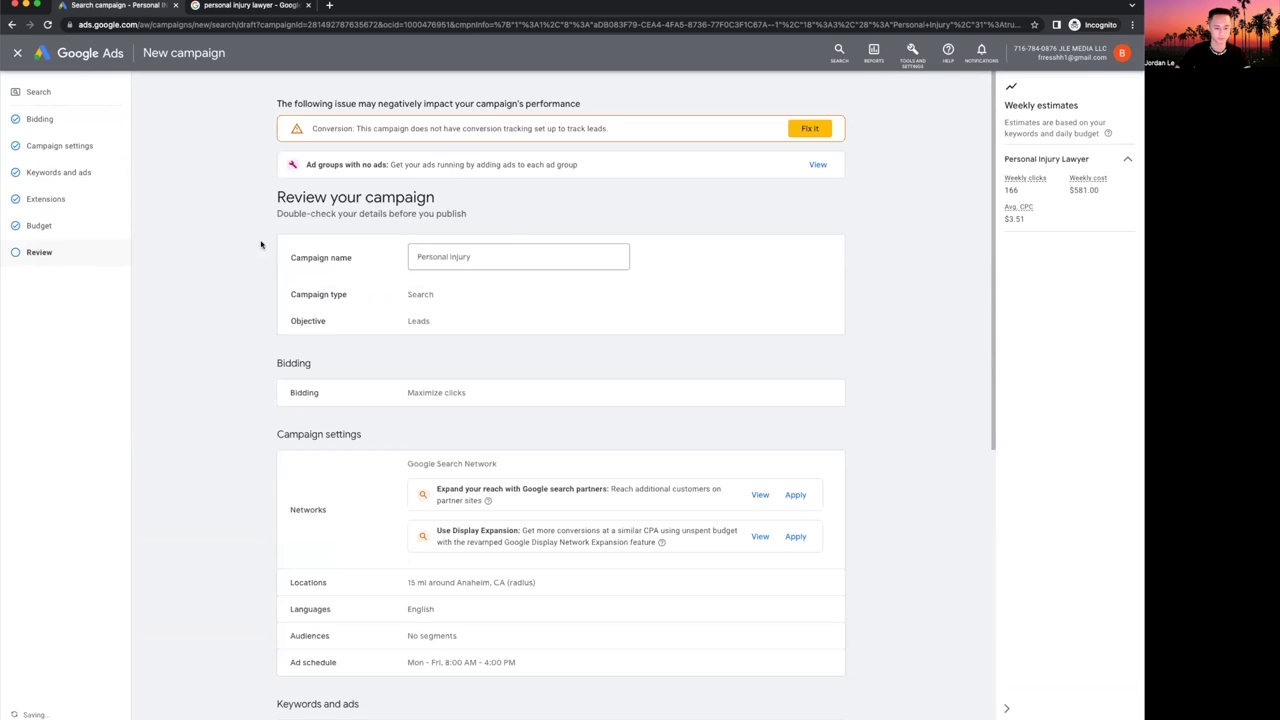
scroll(751, 206, down, 5)
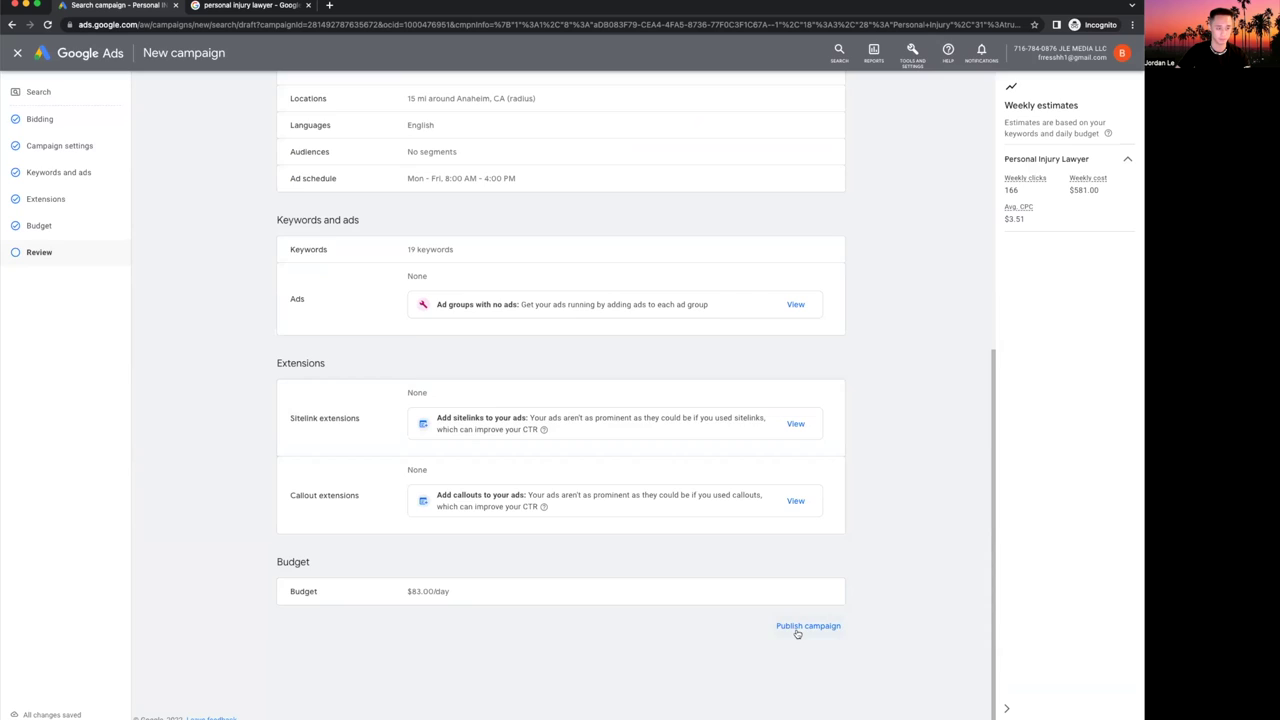
Publish the Personal Injury campaign despite the no-ads warning, then open the Personal Injury Lawyer ad group.
click(800, 627)
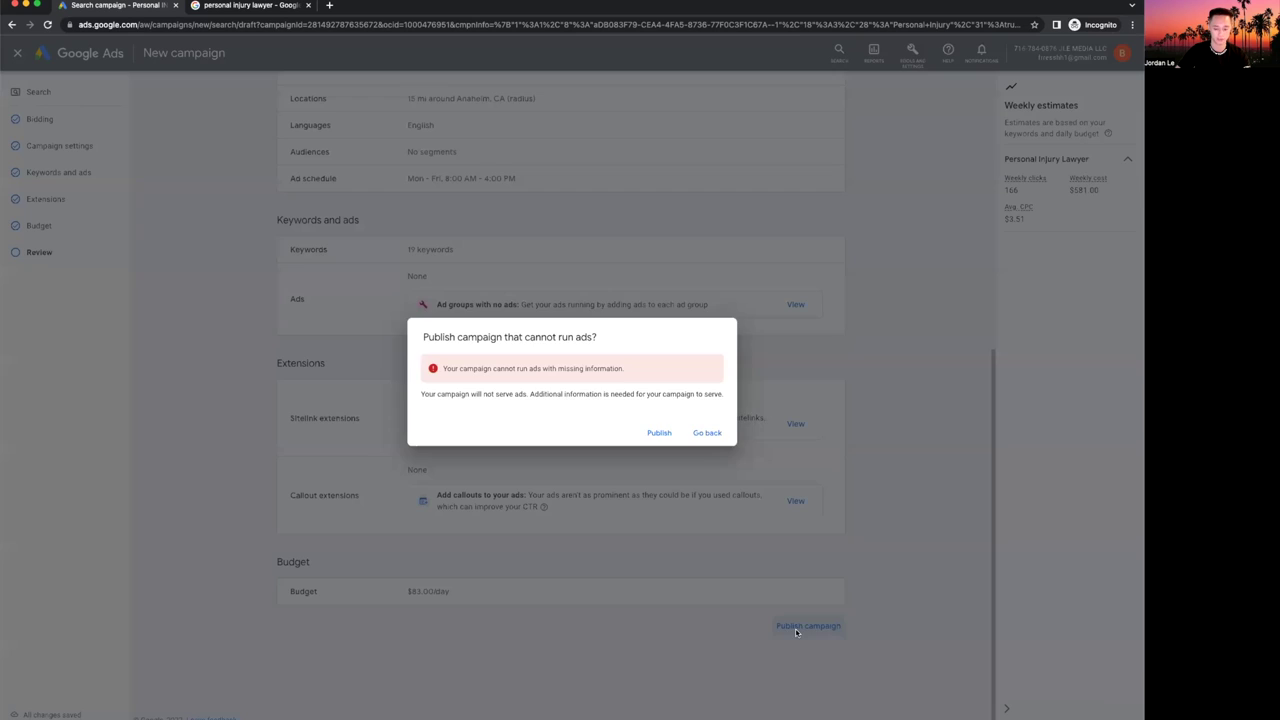
click(649, 435)
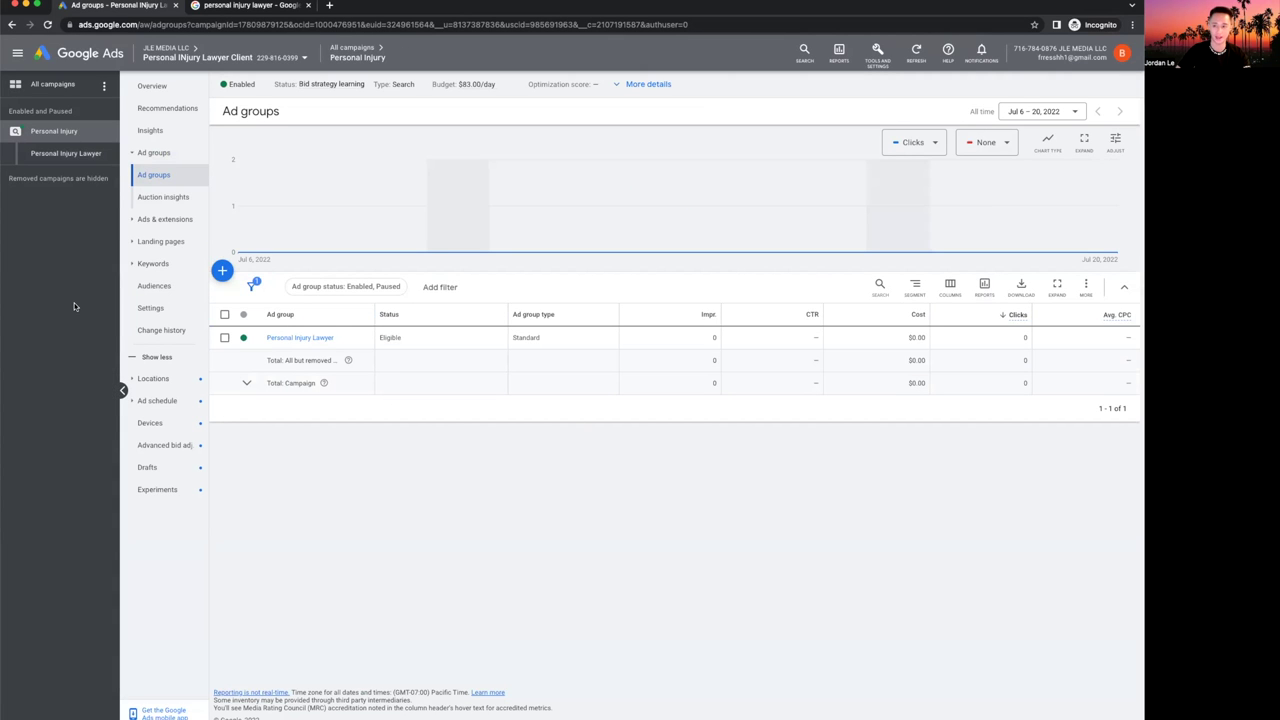
click(249, 87)
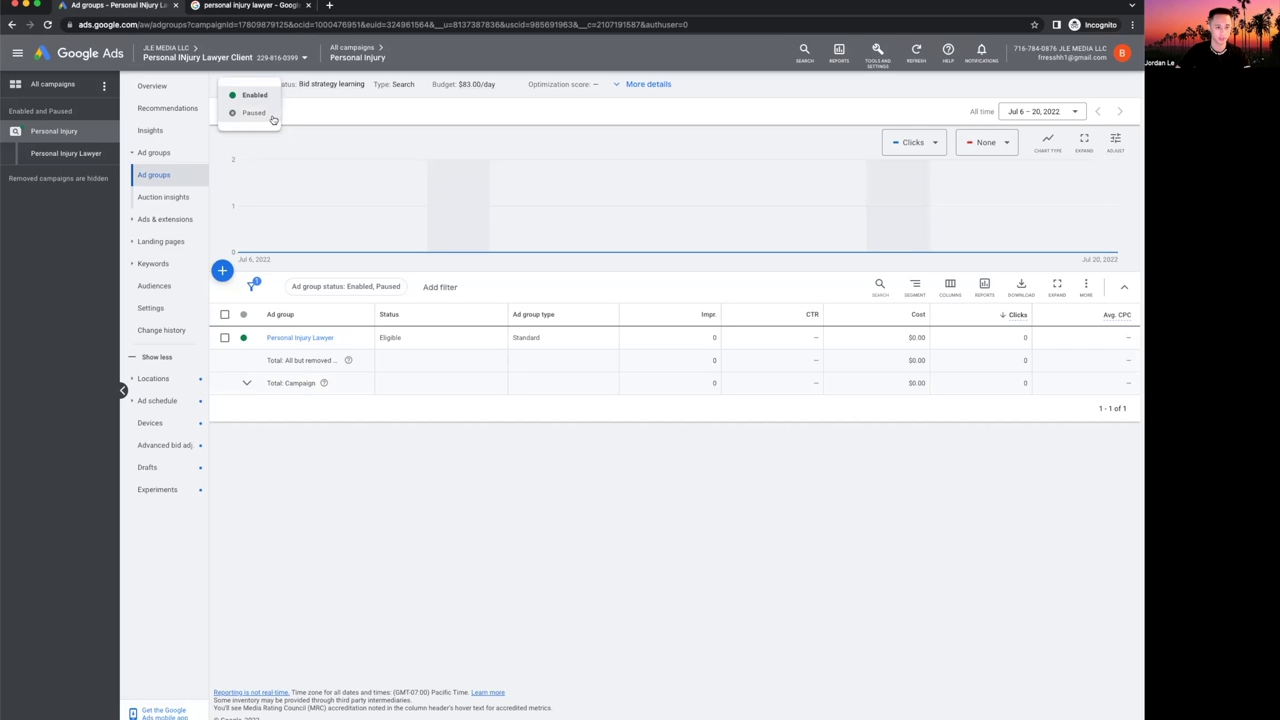
click(75, 155)
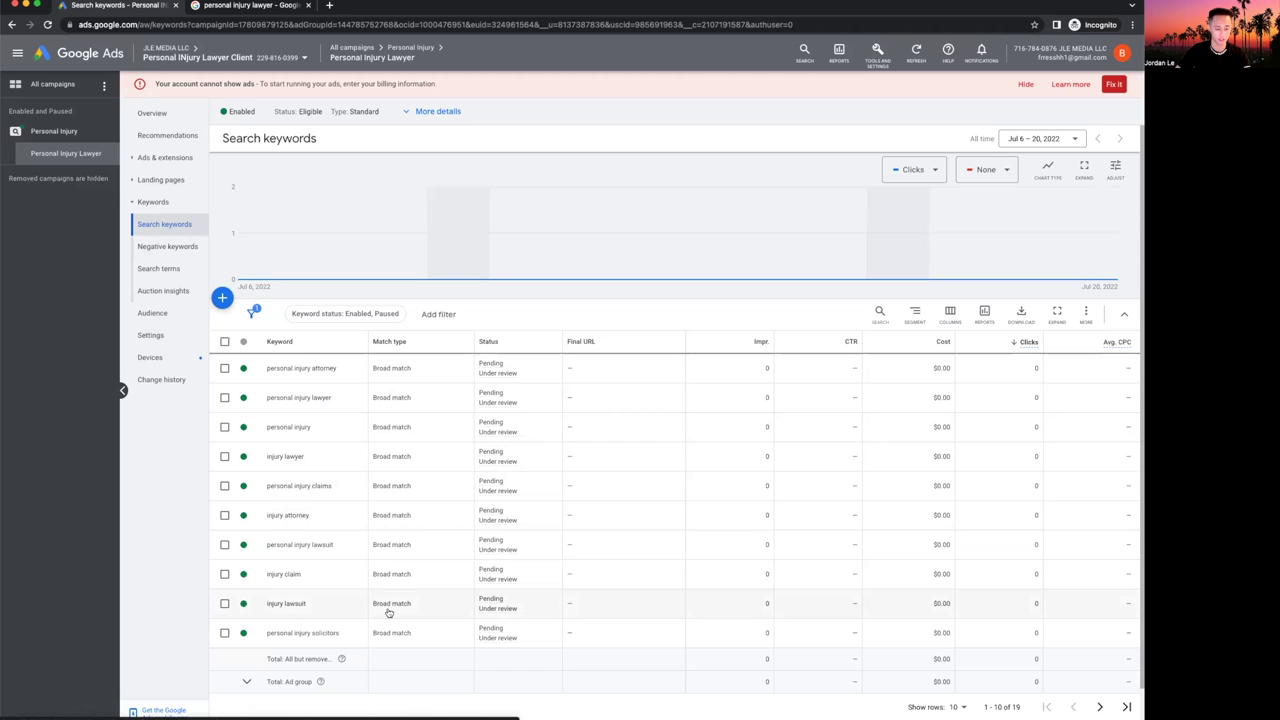
Open the Personal Injury campaign's Devices bid settings.
click(50, 131)
click(172, 467)
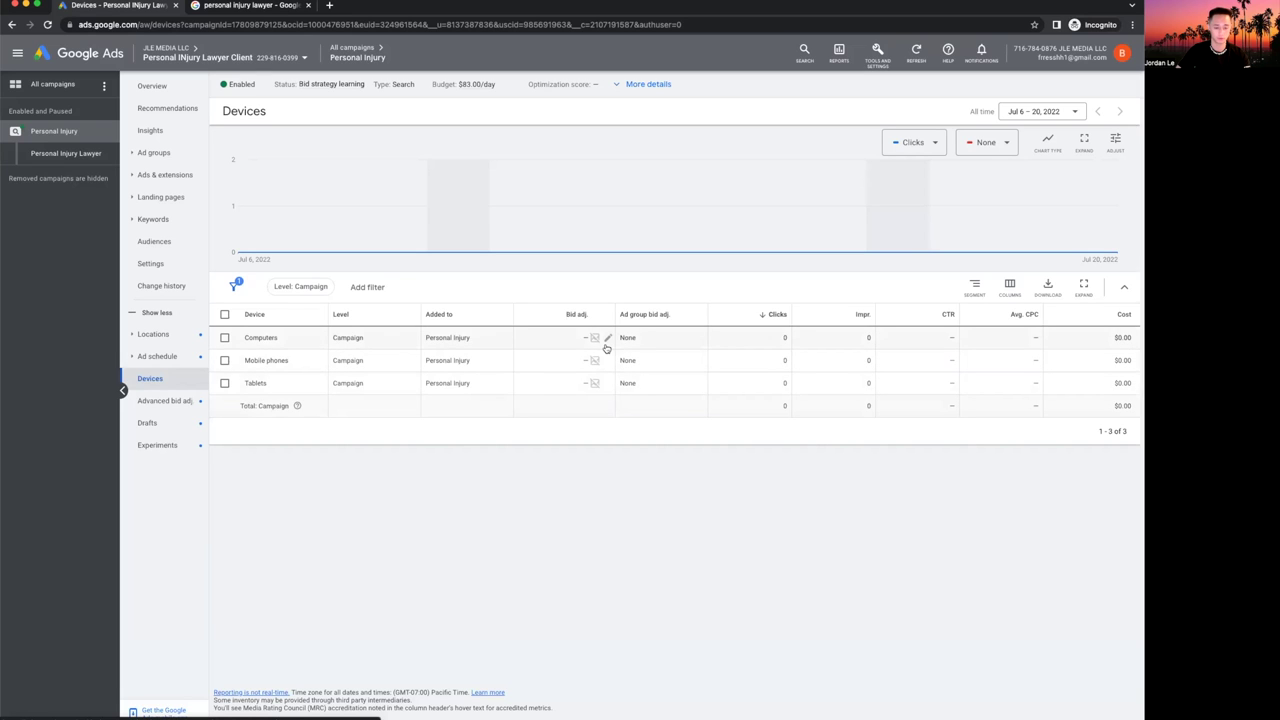
triple_click(286, 360)
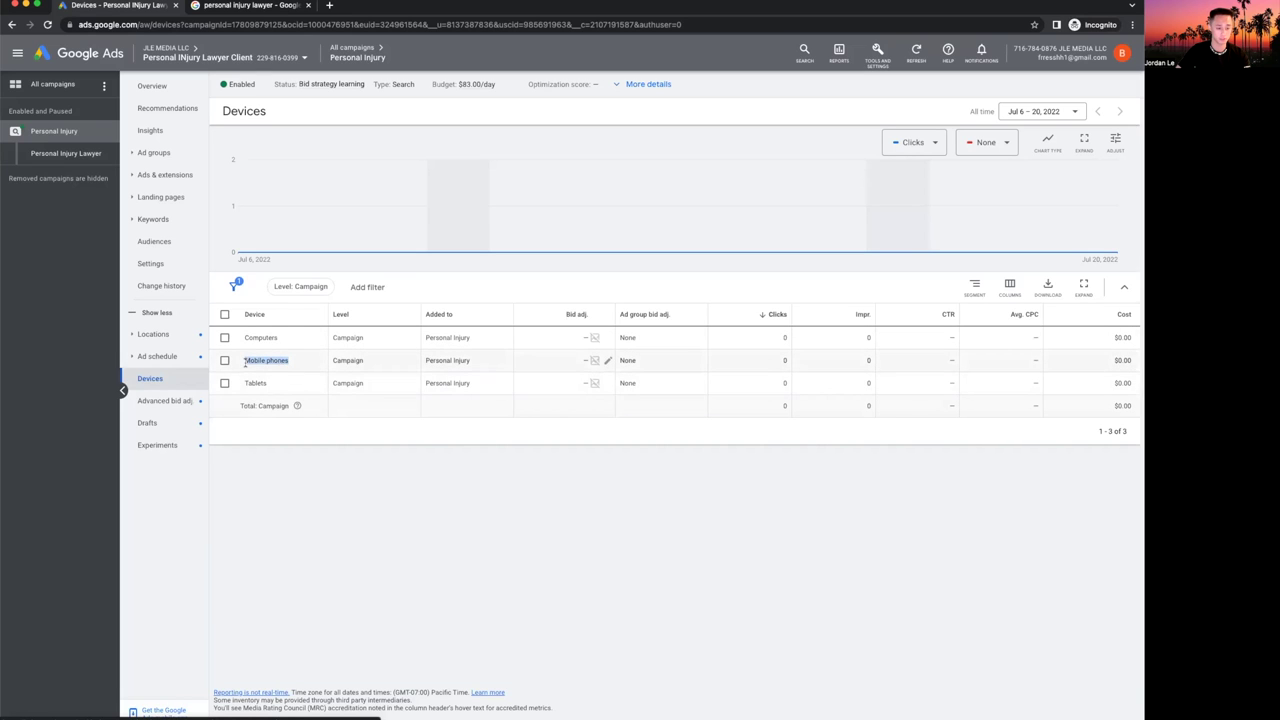
Decrease the Computers bid adjustment by 100%, then view the Mon–Fri 8 AM–4 PM ad schedule.
click(609, 340)
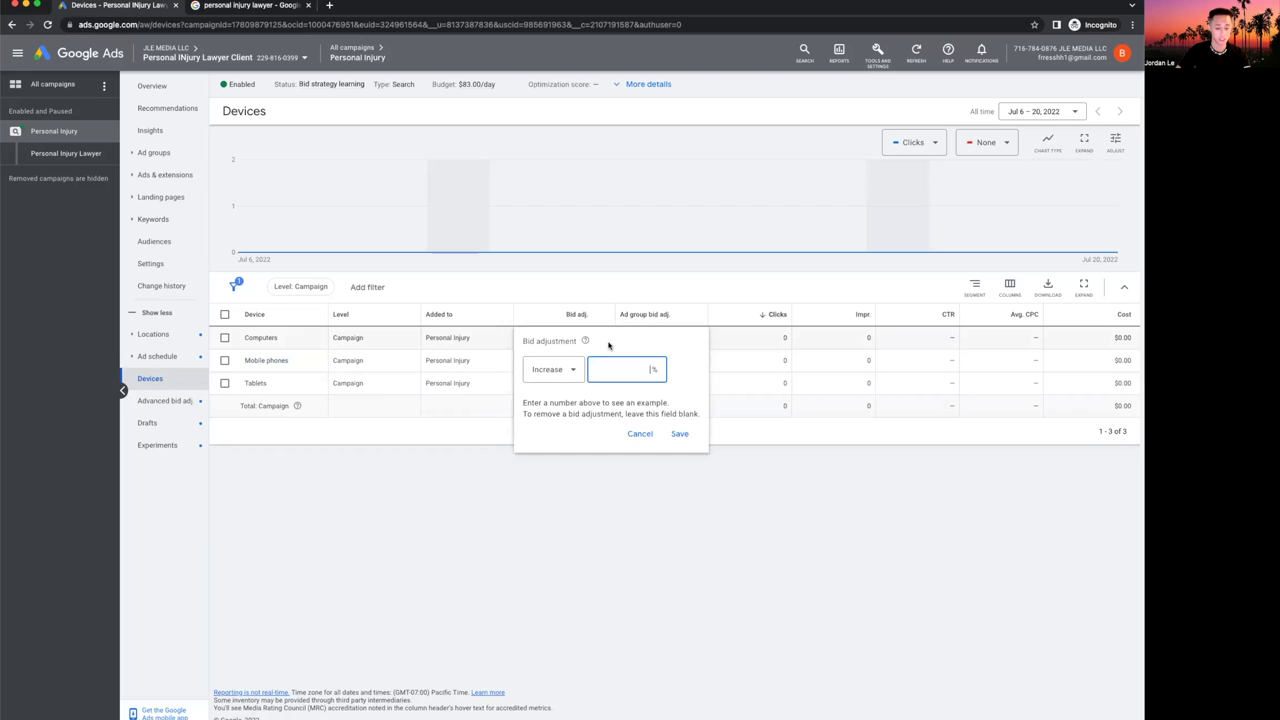
click(551, 375)
click(551, 418)
click(617, 378)
text(100)
click(679, 433)
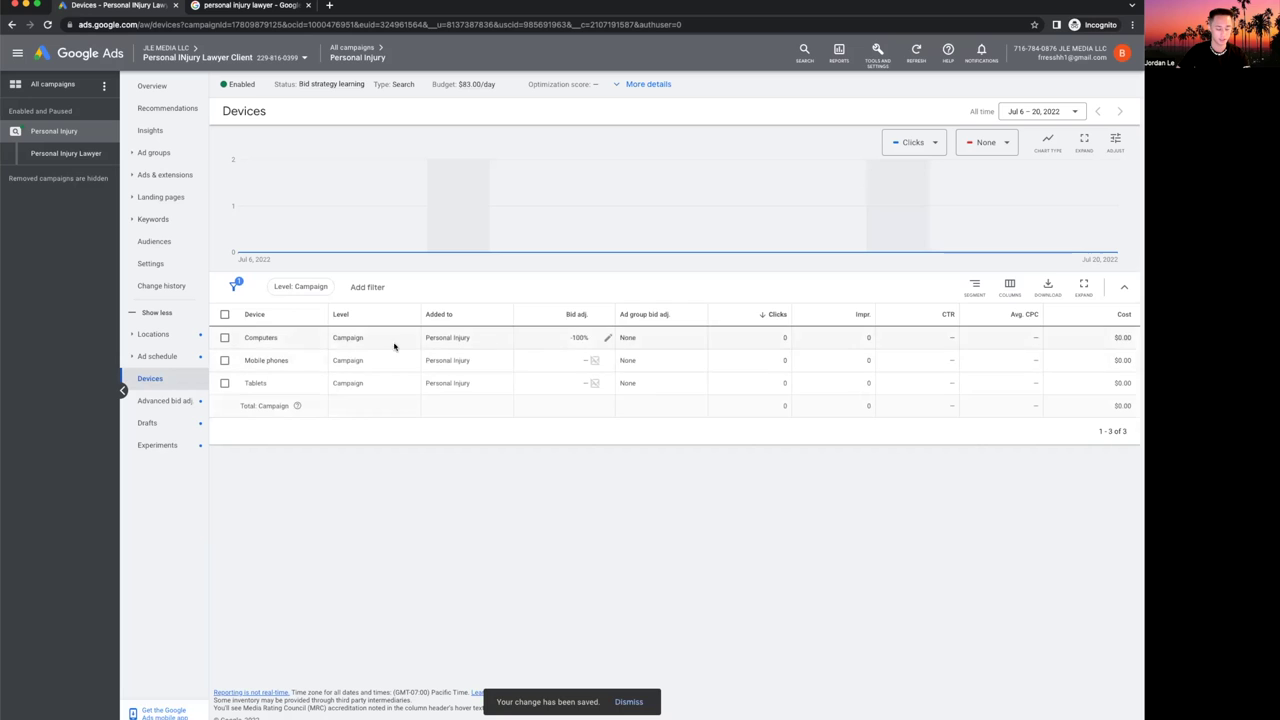
drag(279, 339, 244, 361)
click(270, 389)
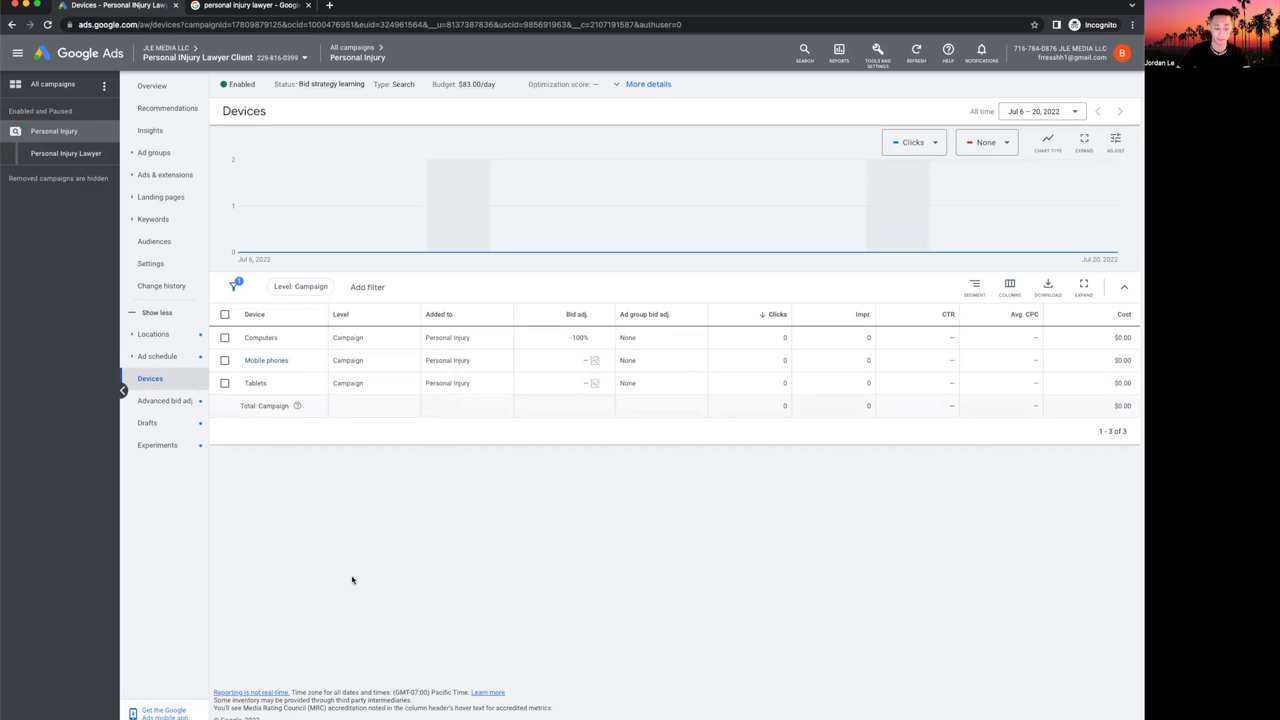
click(160, 357)
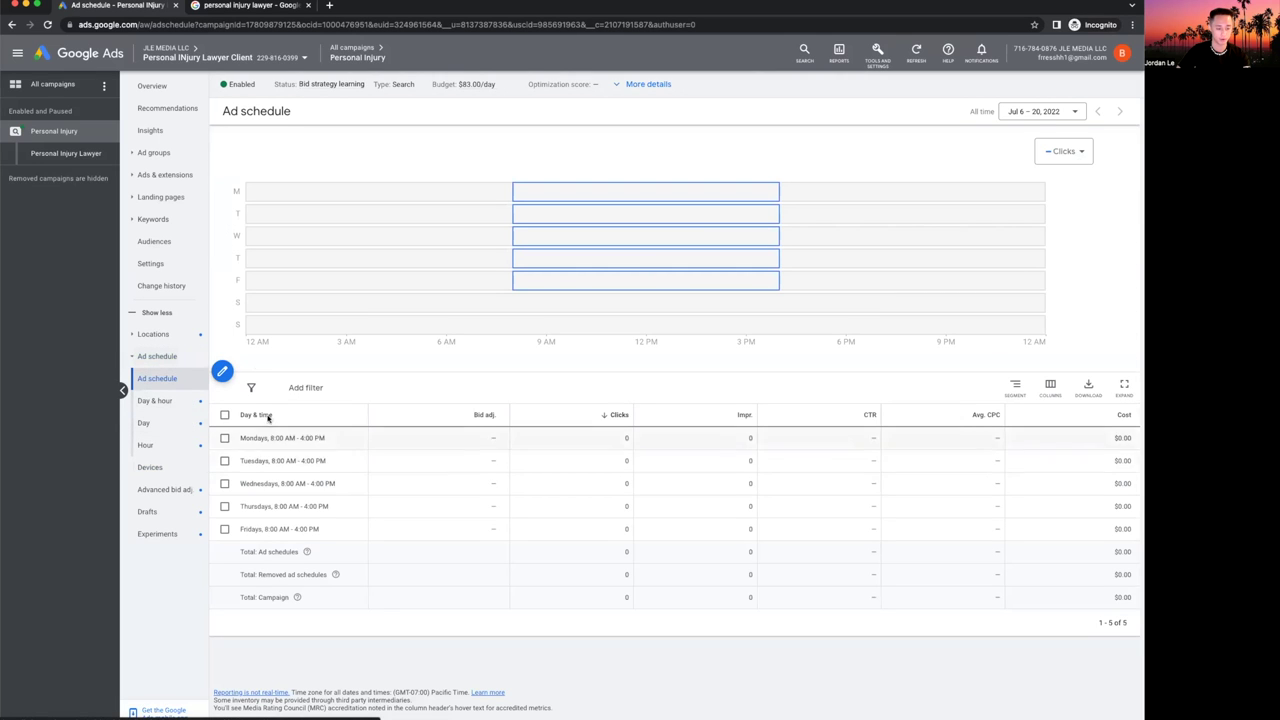
Try adding a schedule row and the 12-hour clock, then discard the ad schedule edits.
click(222, 371)
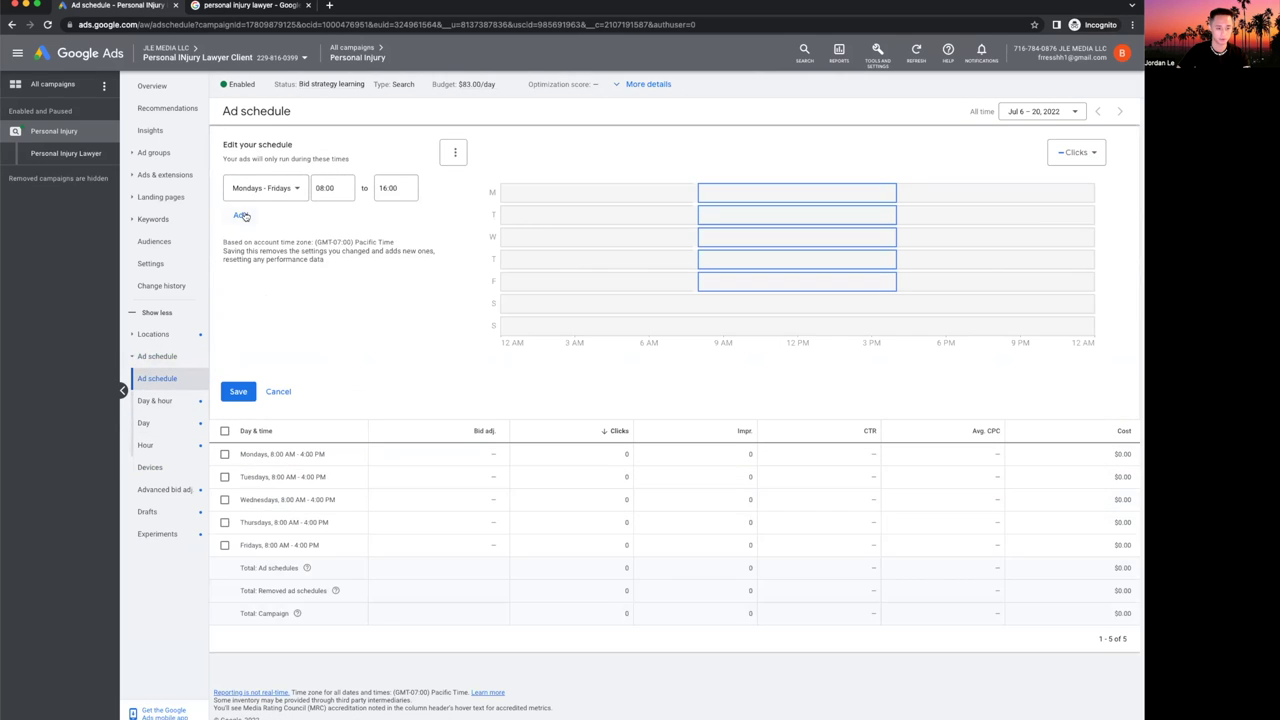
click(242, 220)
click(281, 227)
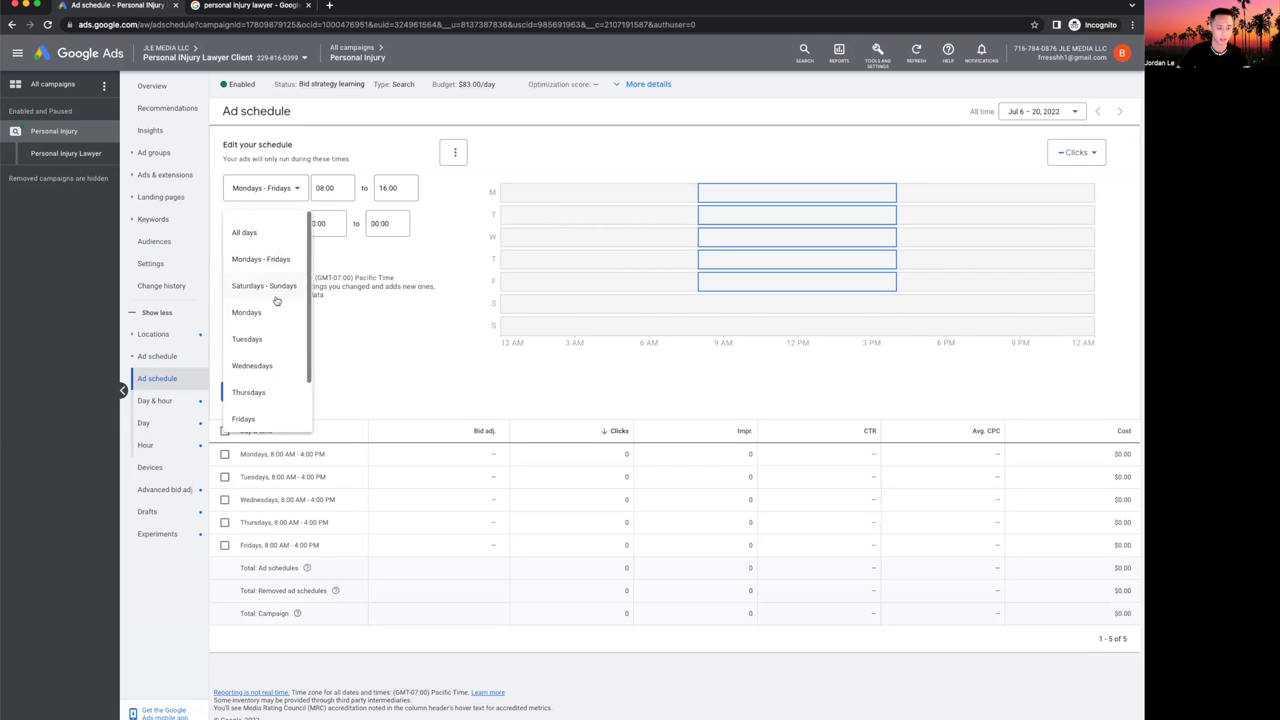
click(463, 179)
click(455, 152)
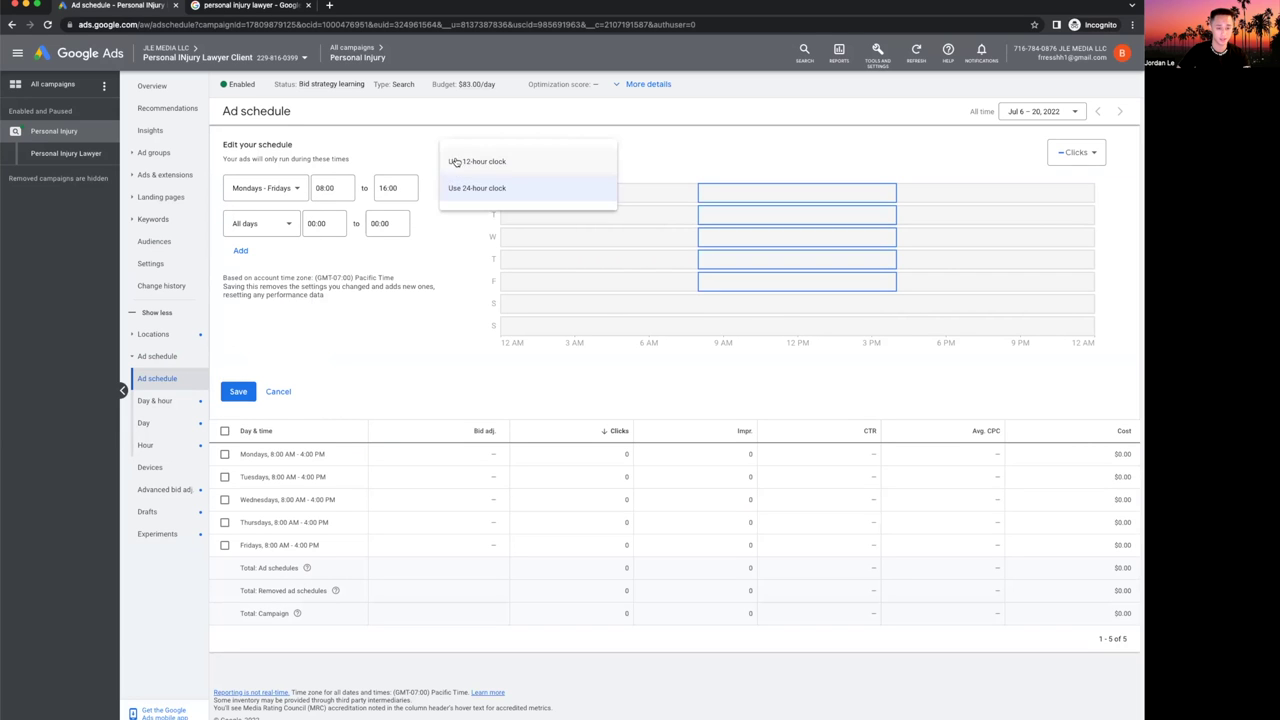
click(460, 168)
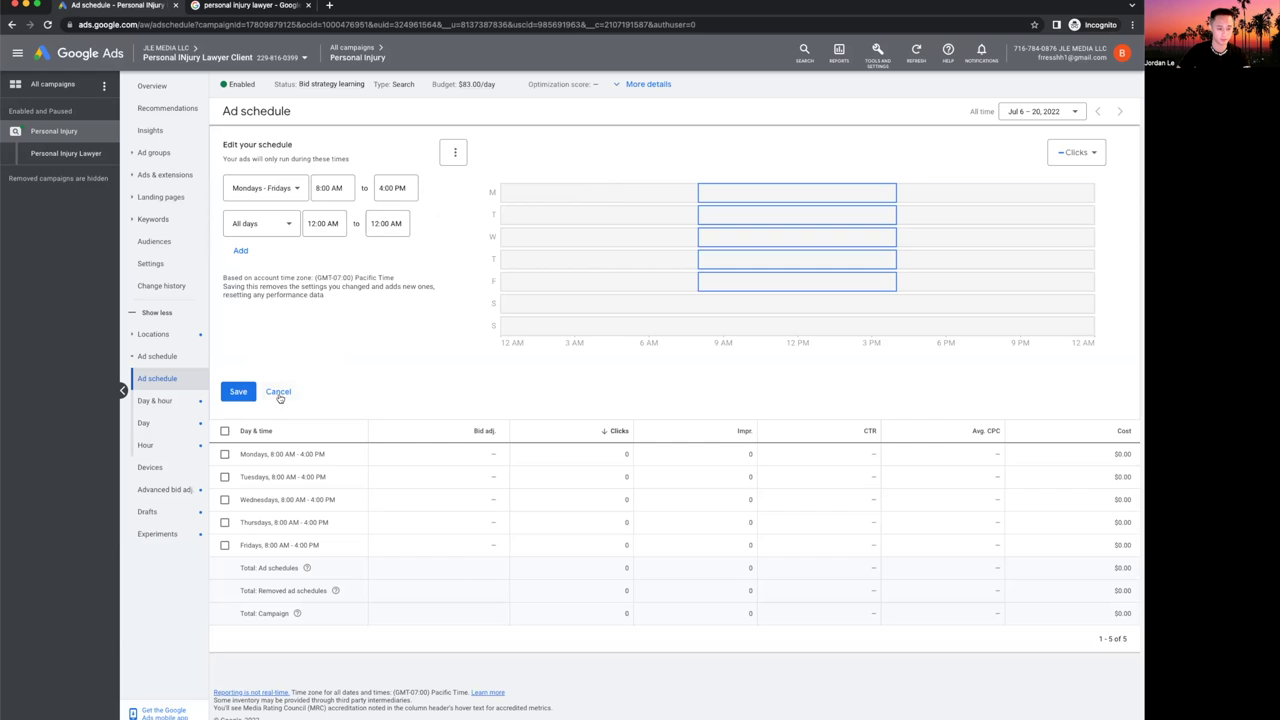
click(279, 392)
Inspect the 15.0 mi Anaheim, CA location targeting without changes, then open campaign Settings.
click(162, 335)
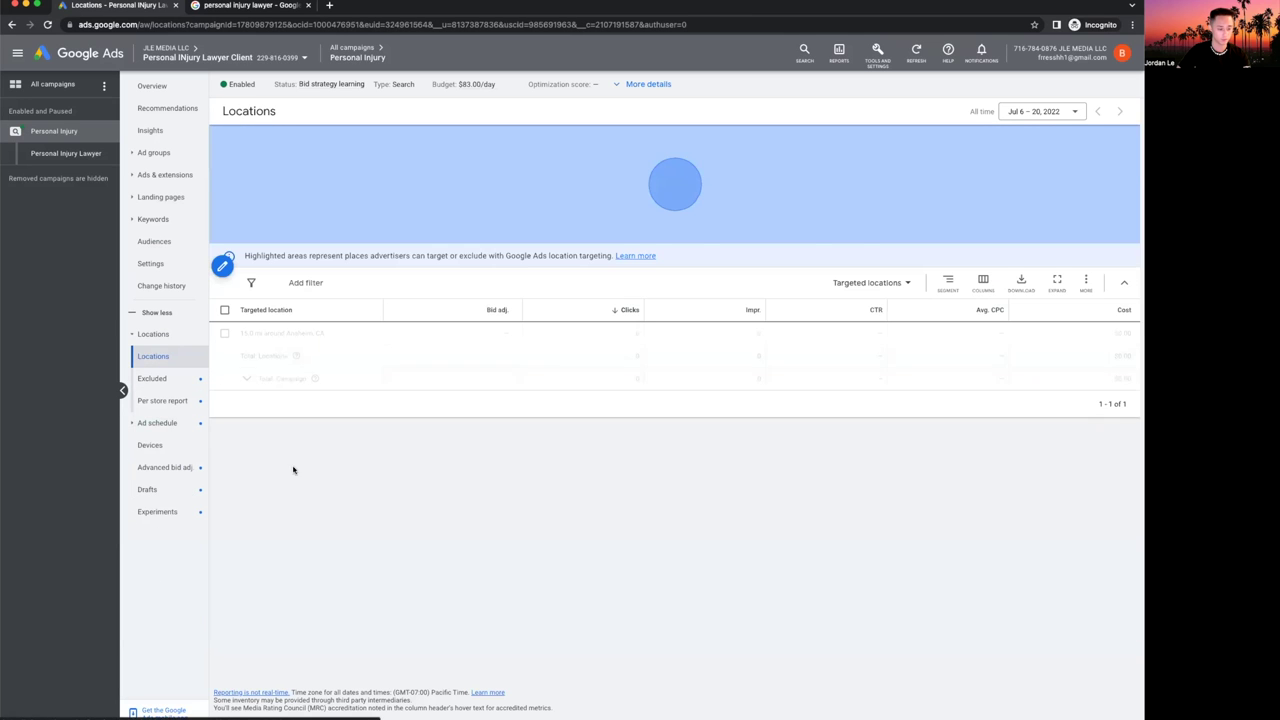
click(222, 264)
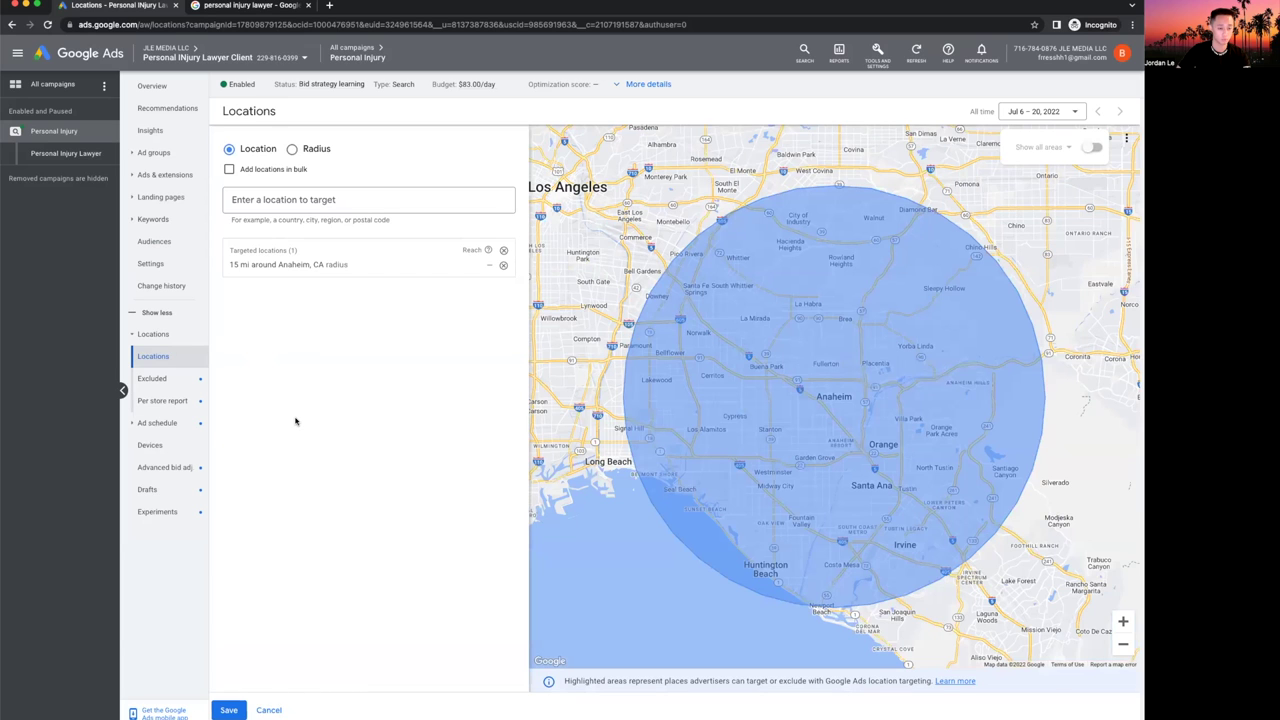
key(Escape)
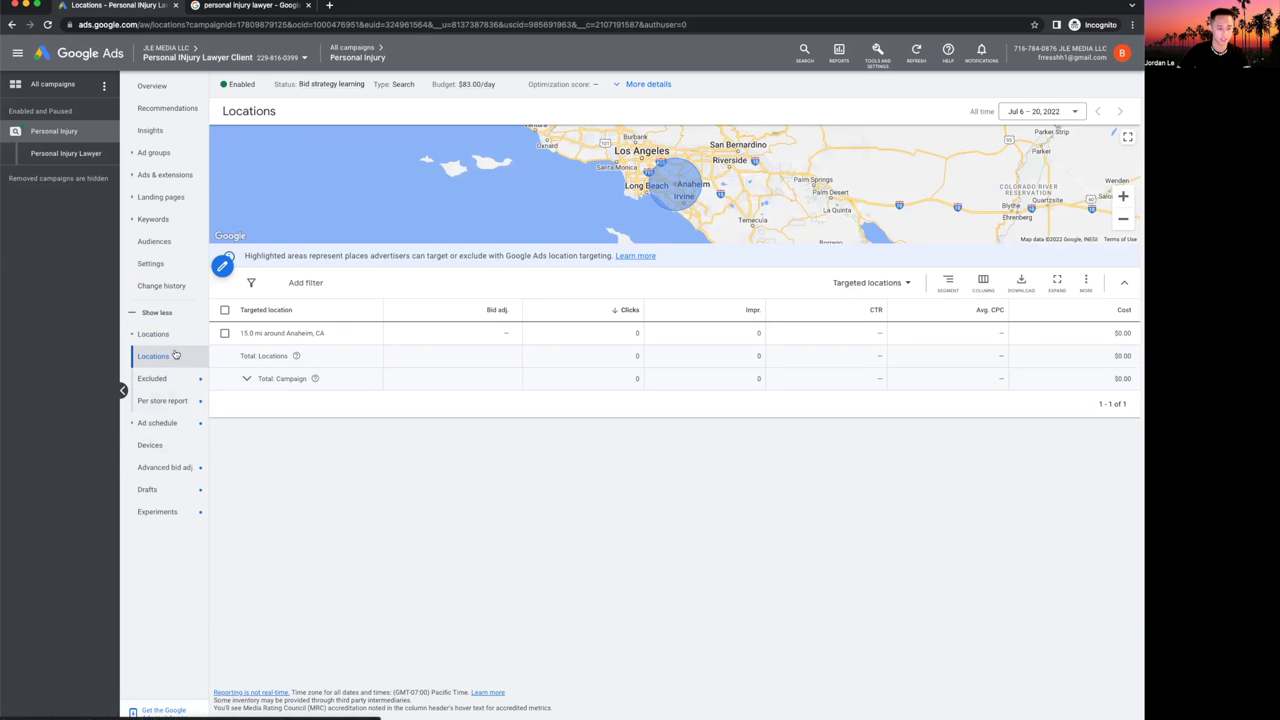
click(168, 272)
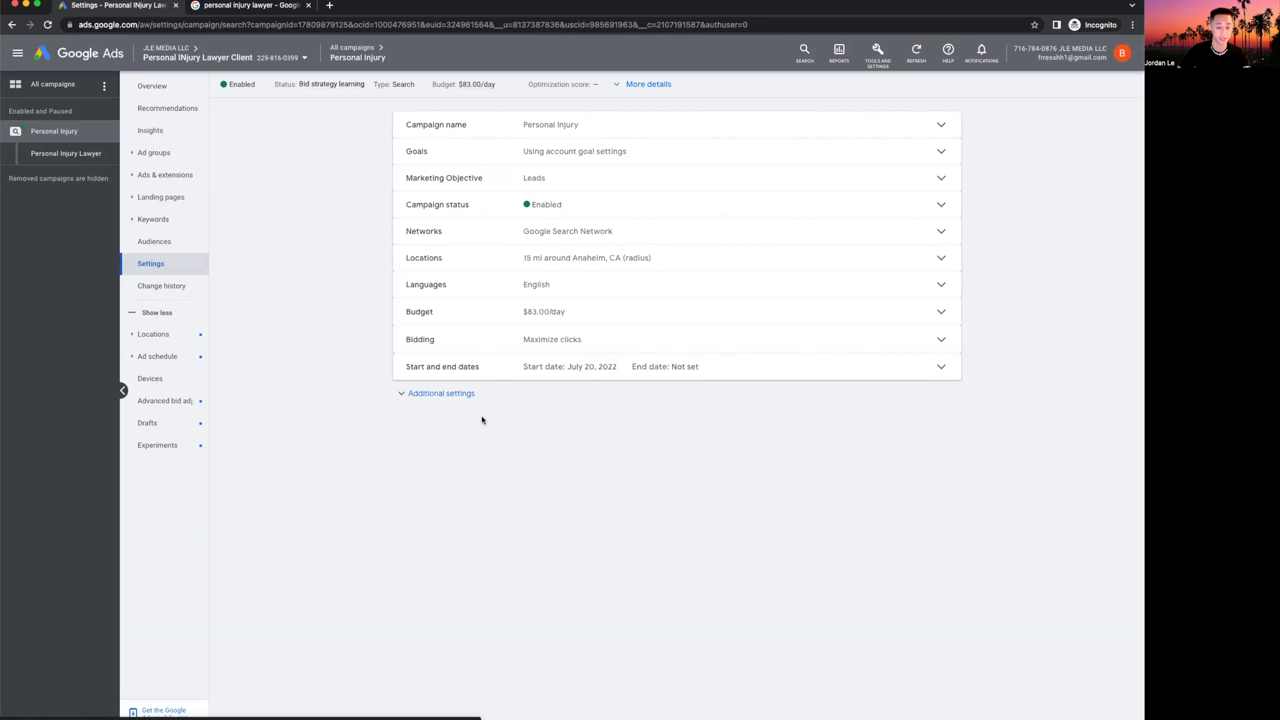
Check the Networks setting, leave it unchanged, and bring up the Bidding editor.
click(588, 236)
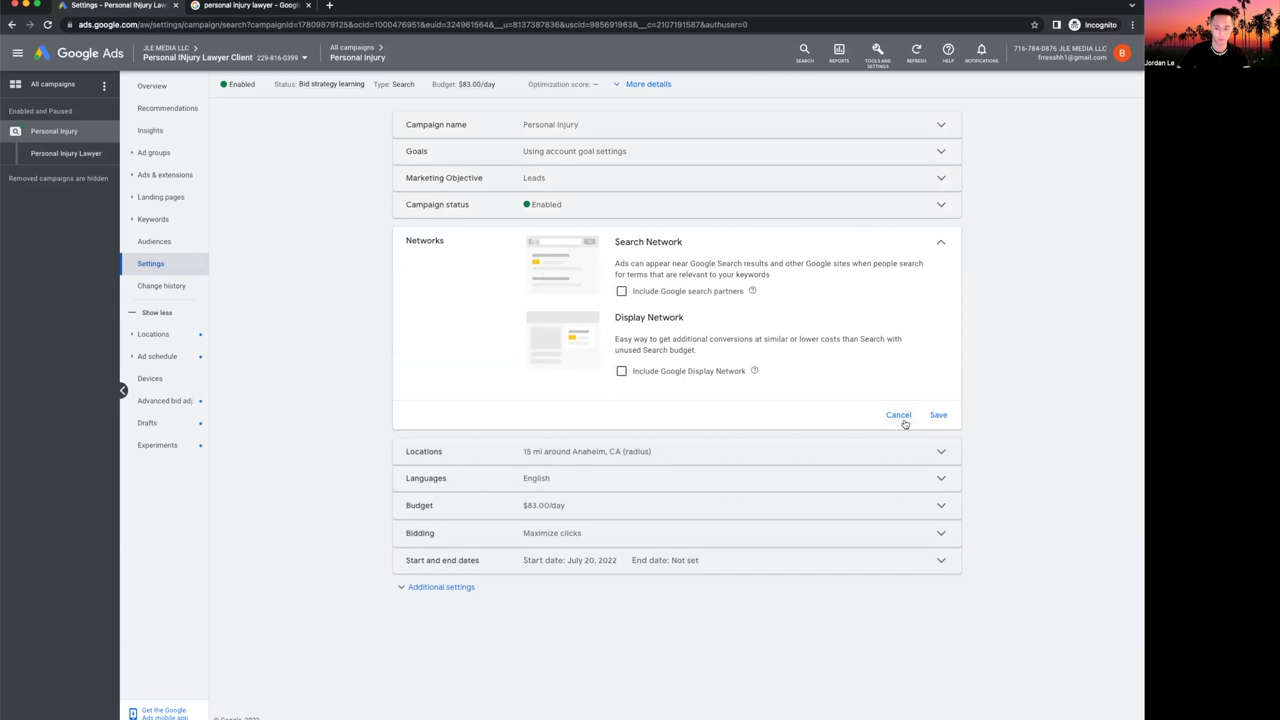
click(898, 415)
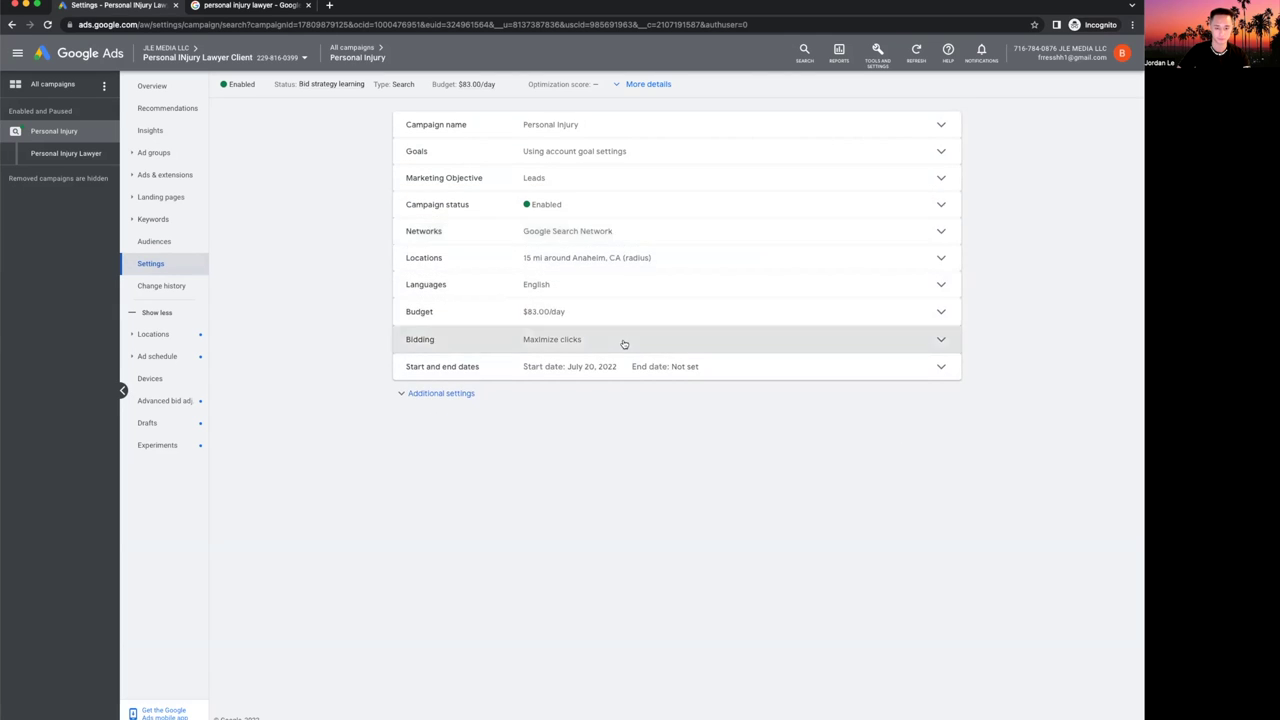
click(624, 343)
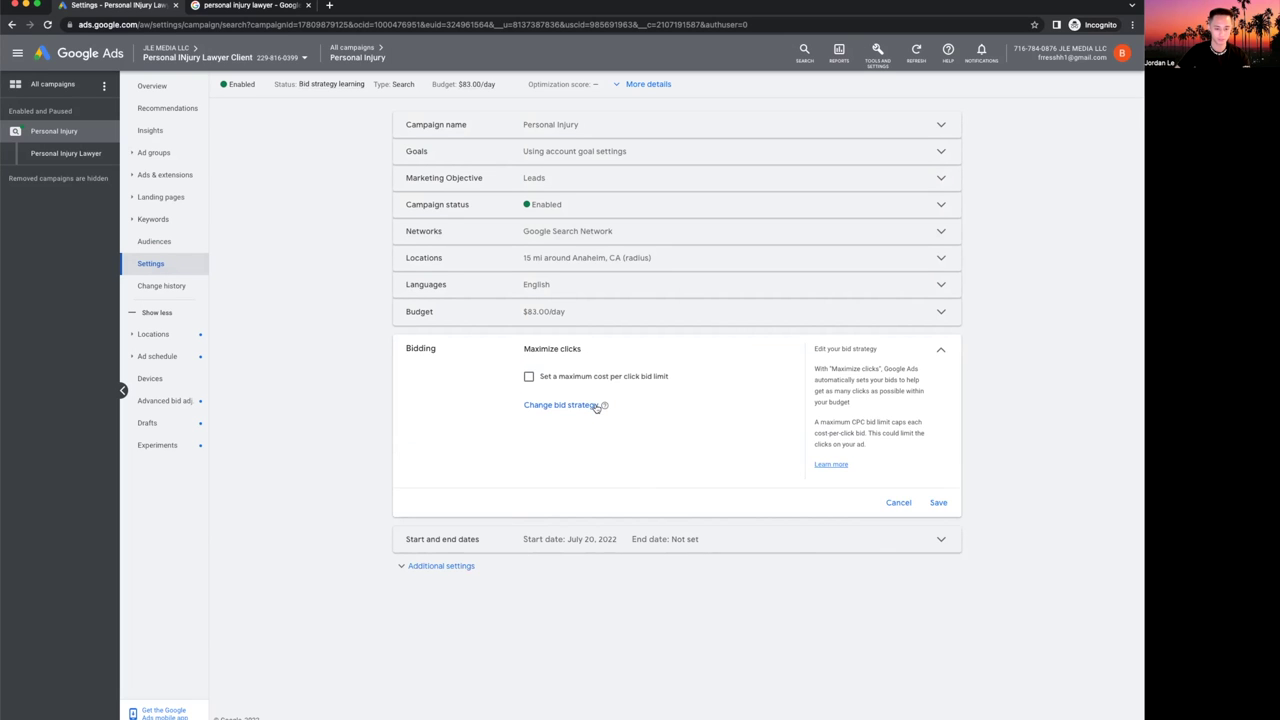
Explore the bidding focus and strategy options, keep Maximize clicks, and discard the edits.
click(560, 405)
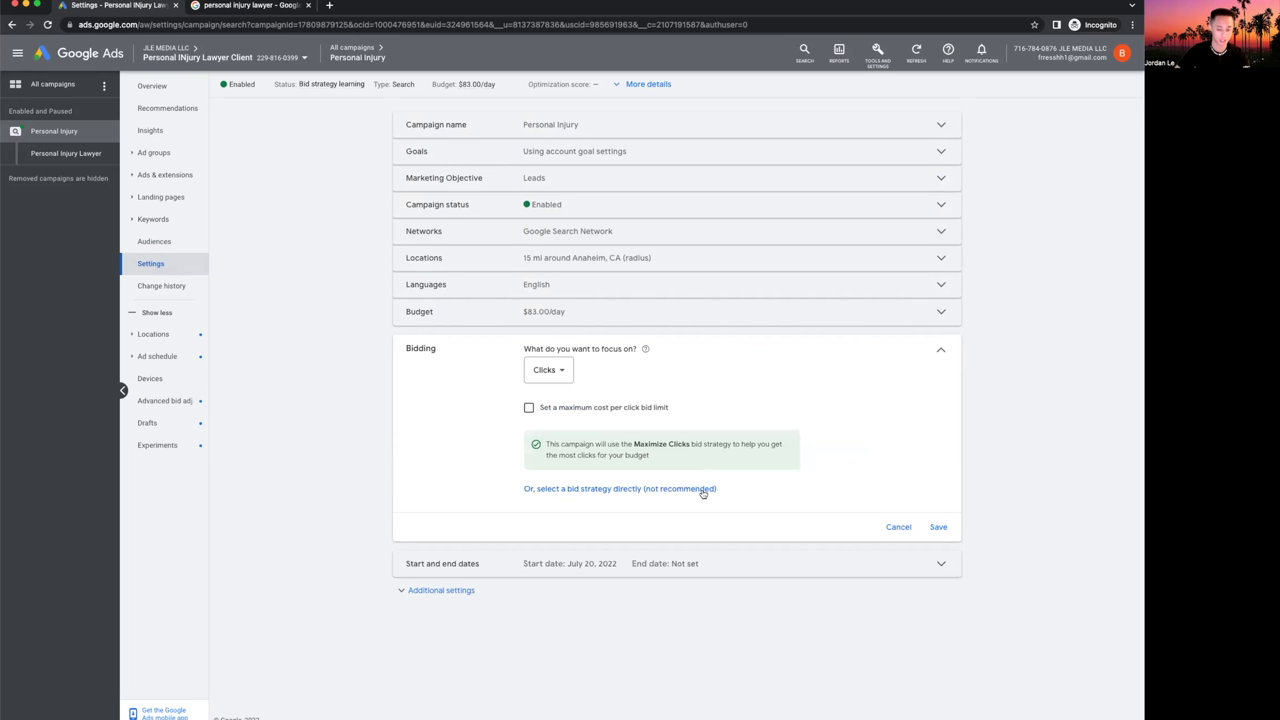
click(703, 490)
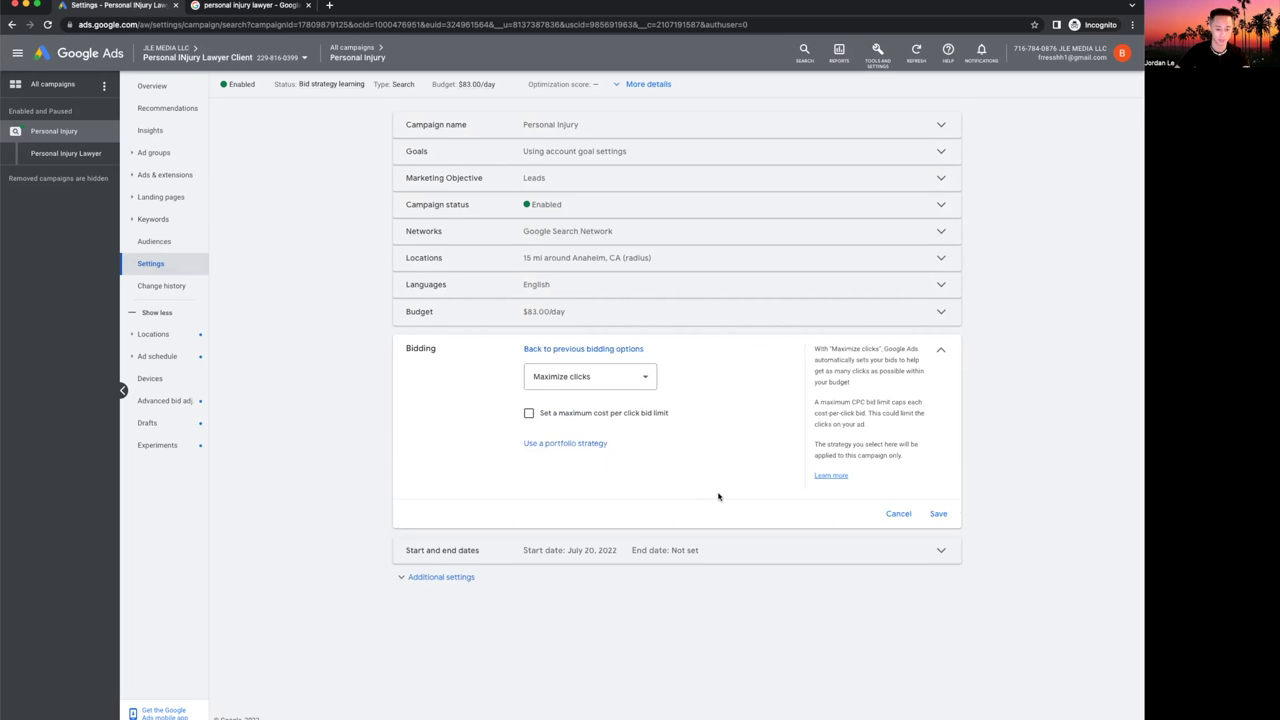
click(600, 349)
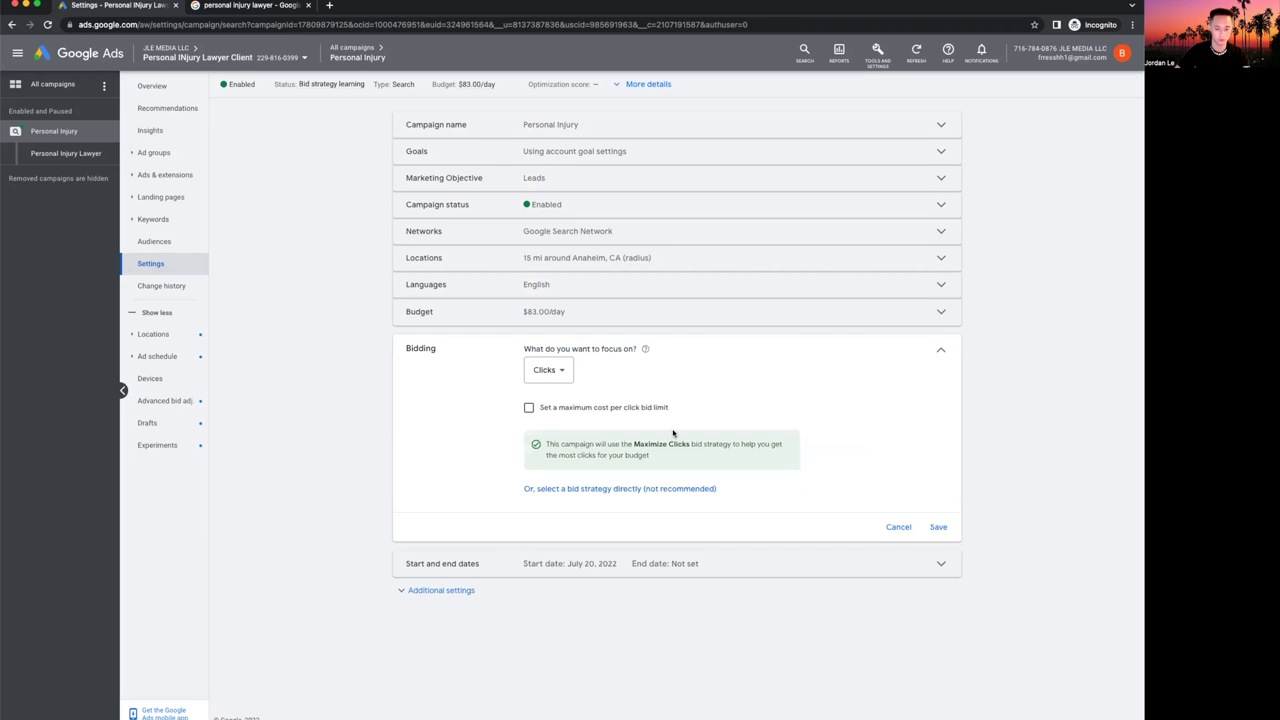
click(560, 375)
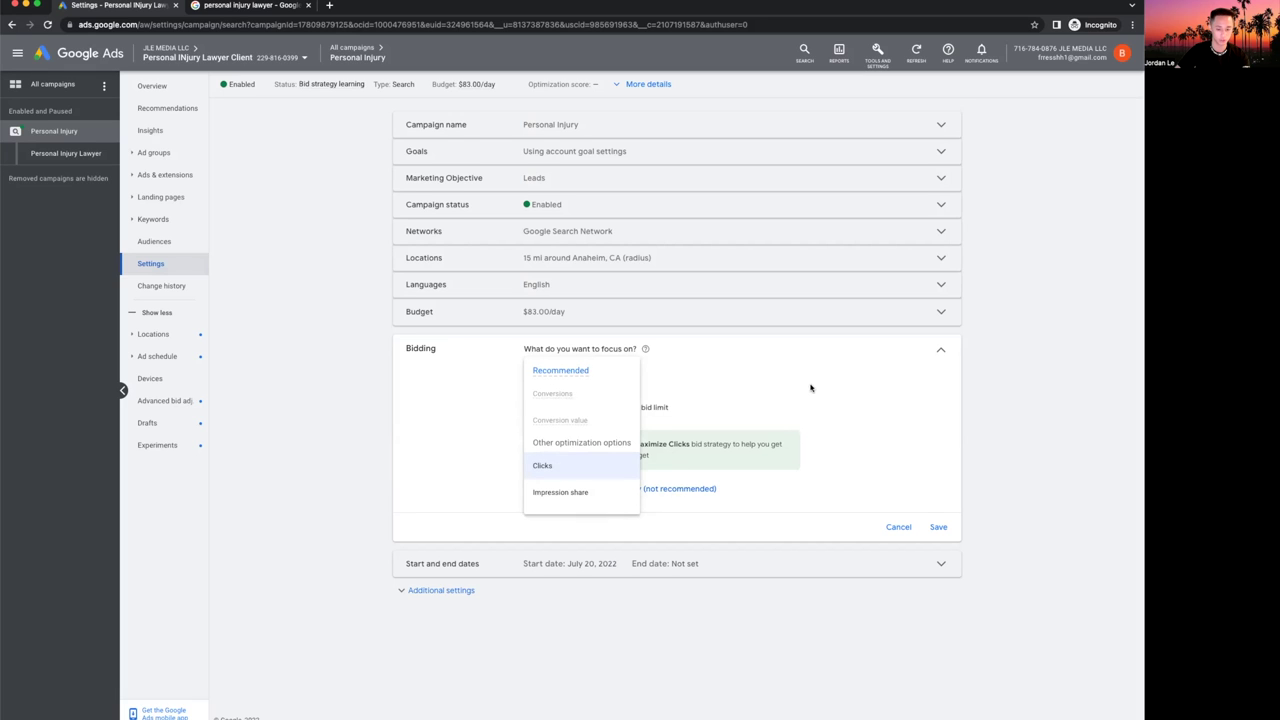
click(625, 512)
click(580, 490)
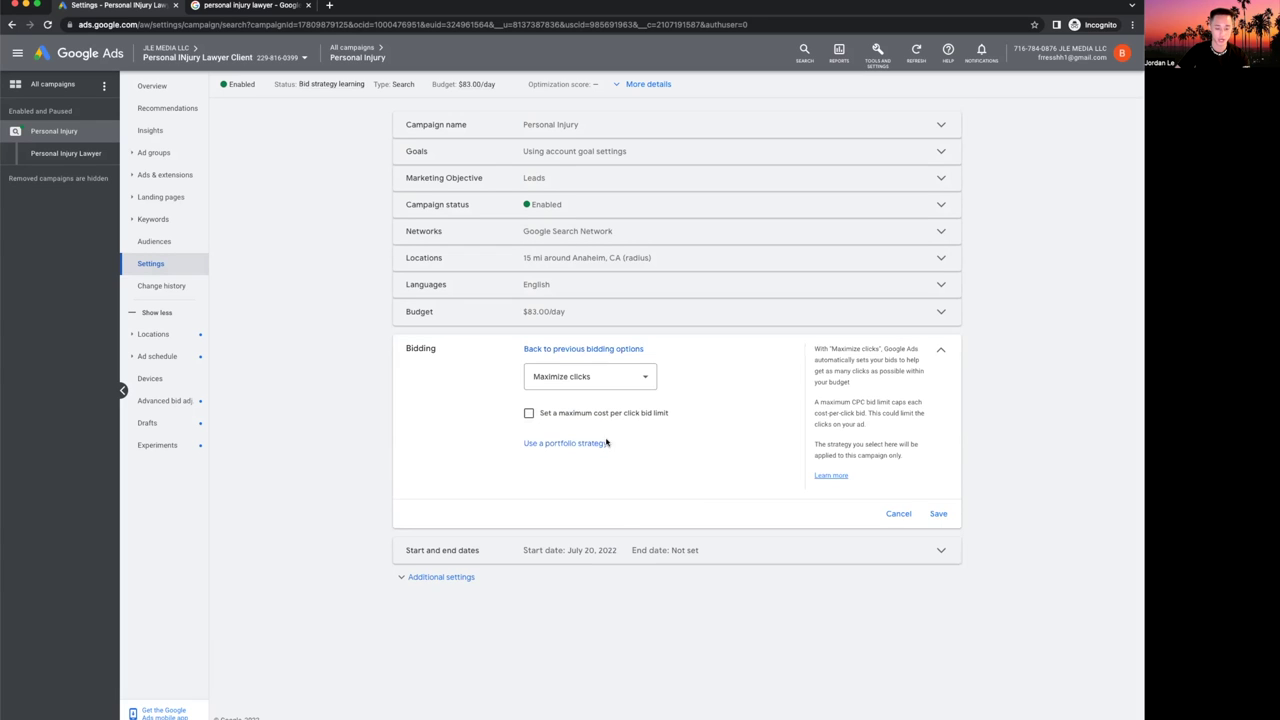
click(618, 378)
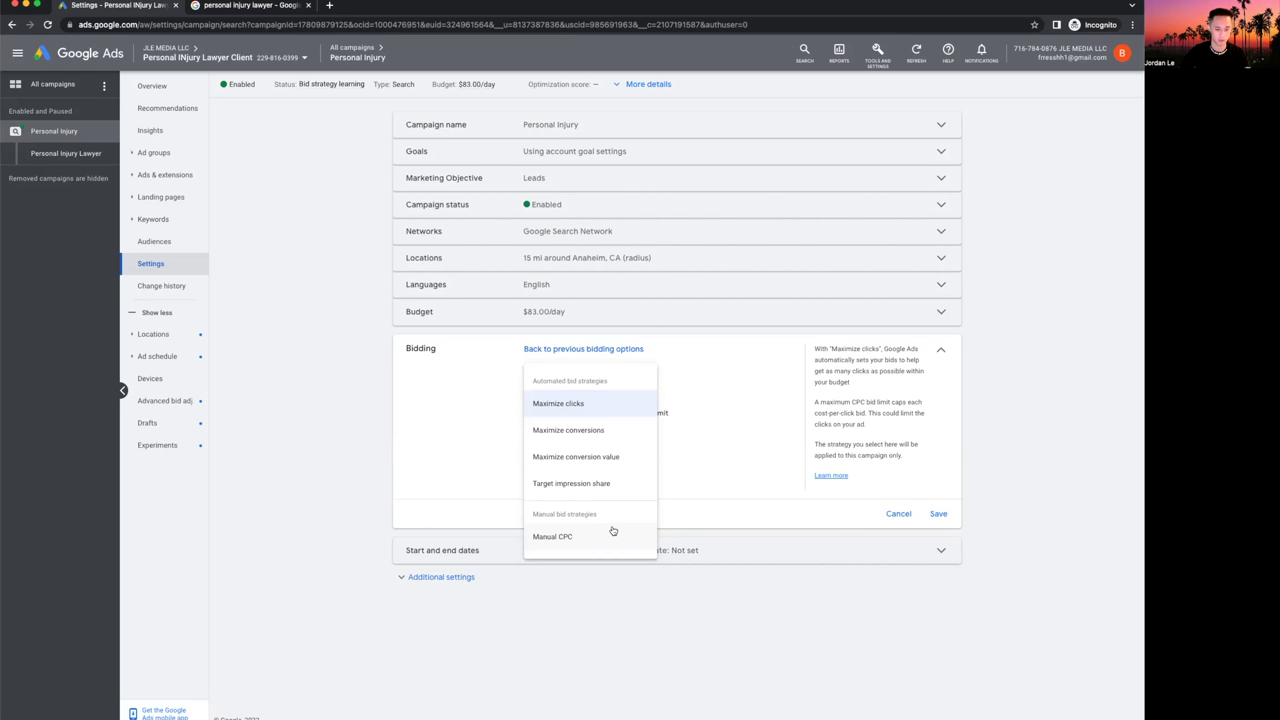
click(589, 405)
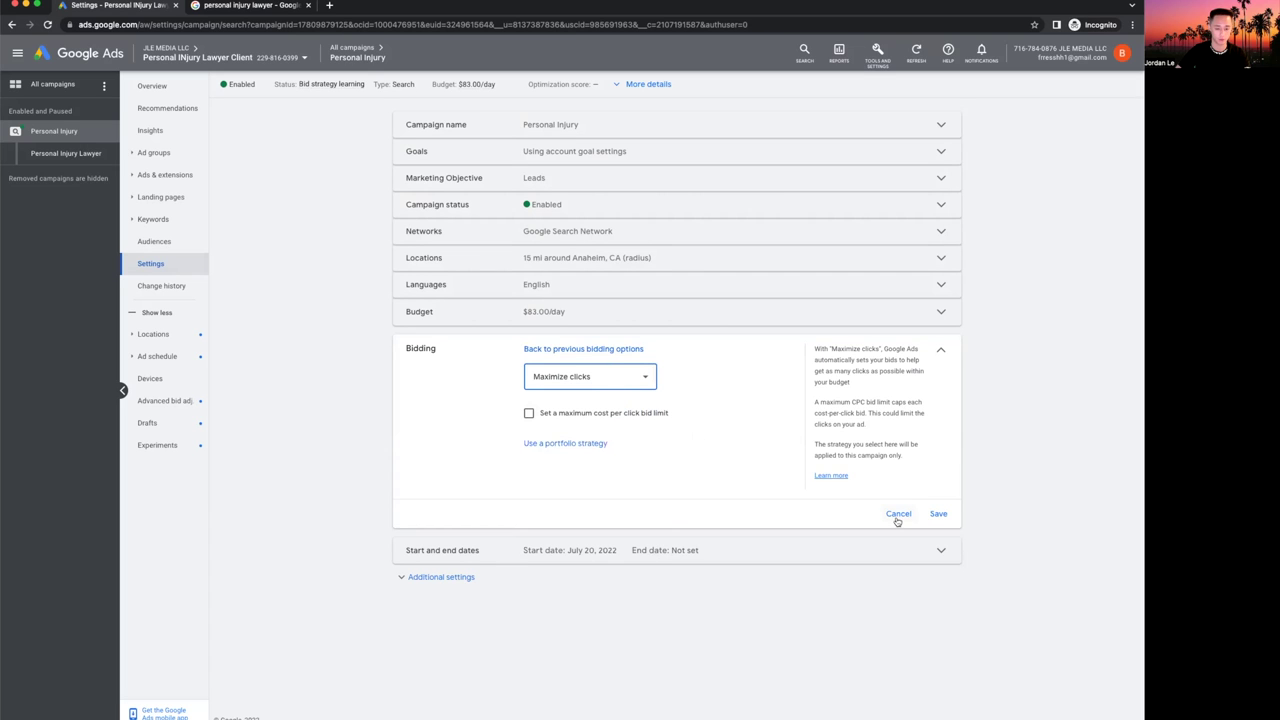
click(898, 514)
Try a maximum CPC bid limit, then turn it off and discard the bidding edits.
click(570, 356)
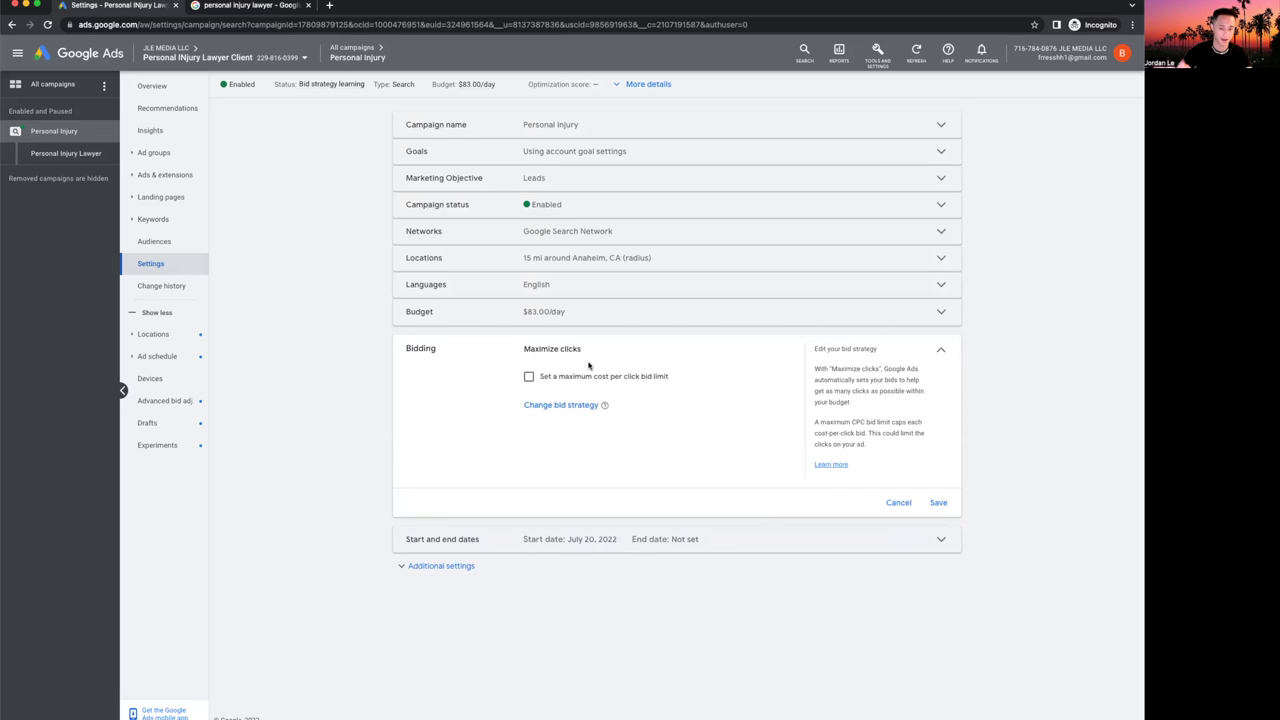
click(529, 376)
click(590, 423)
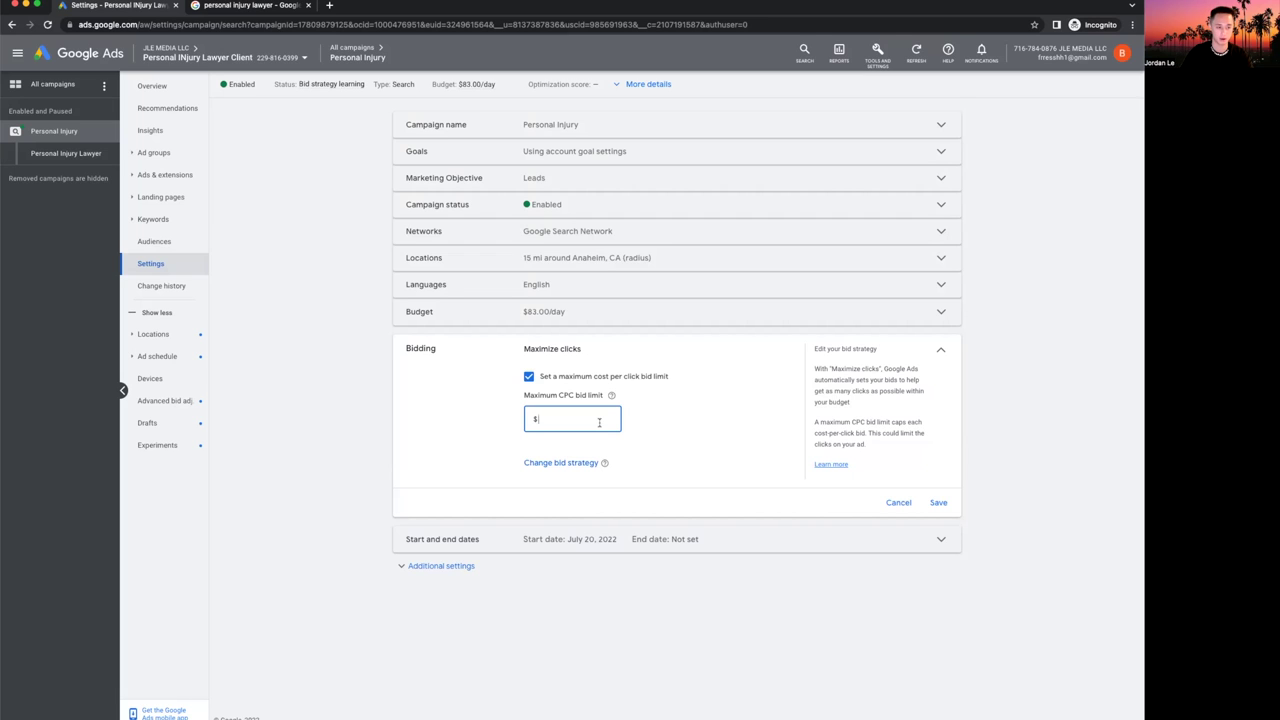
click(616, 376)
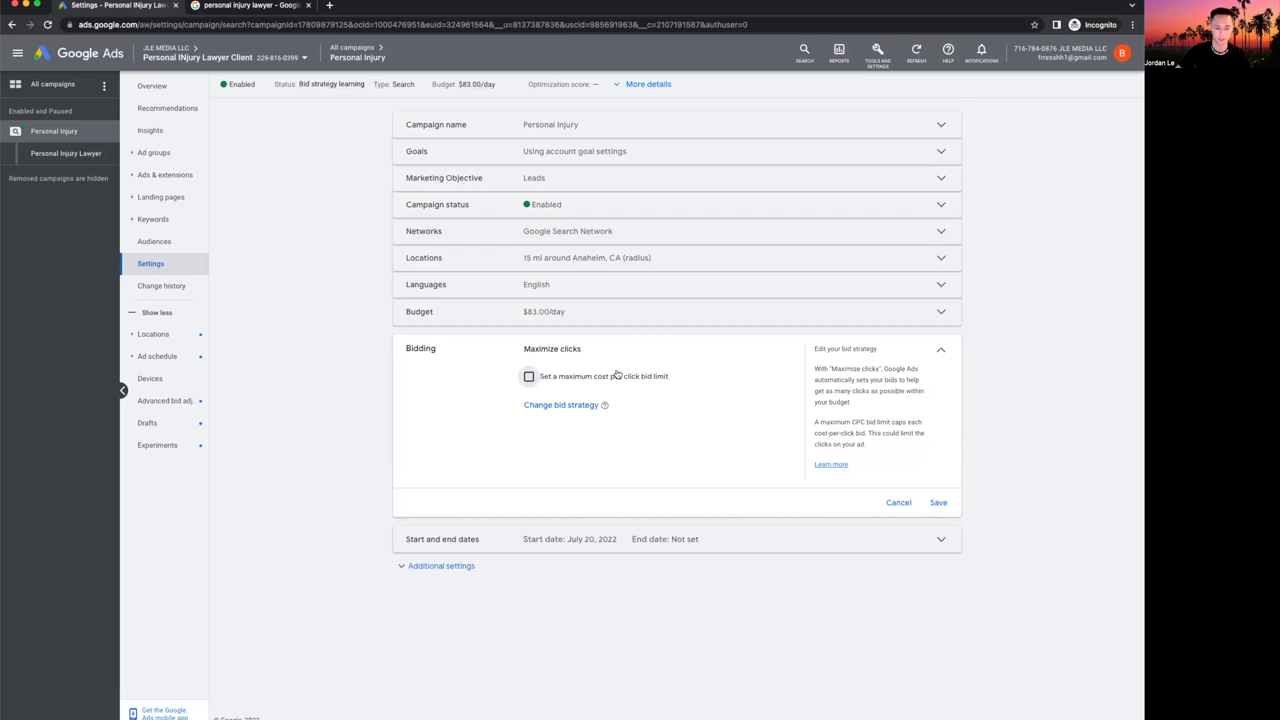
click(578, 405)
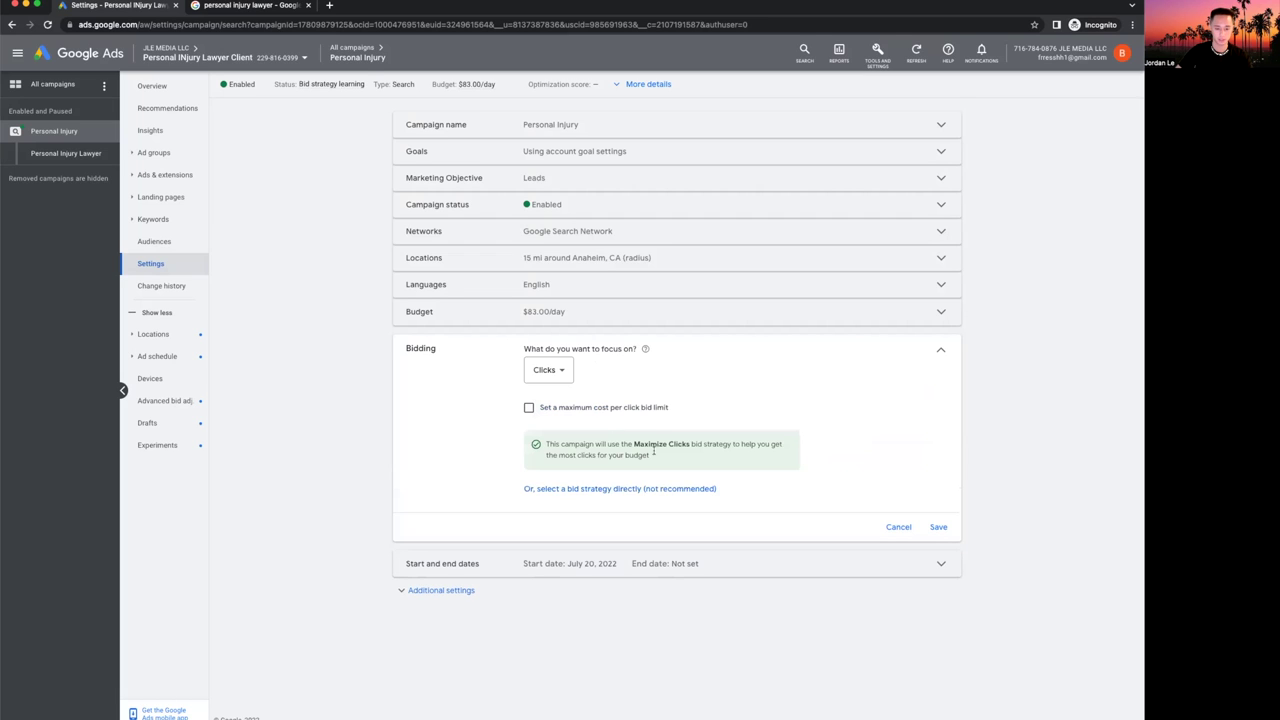
click(550, 376)
click(730, 408)
click(897, 527)
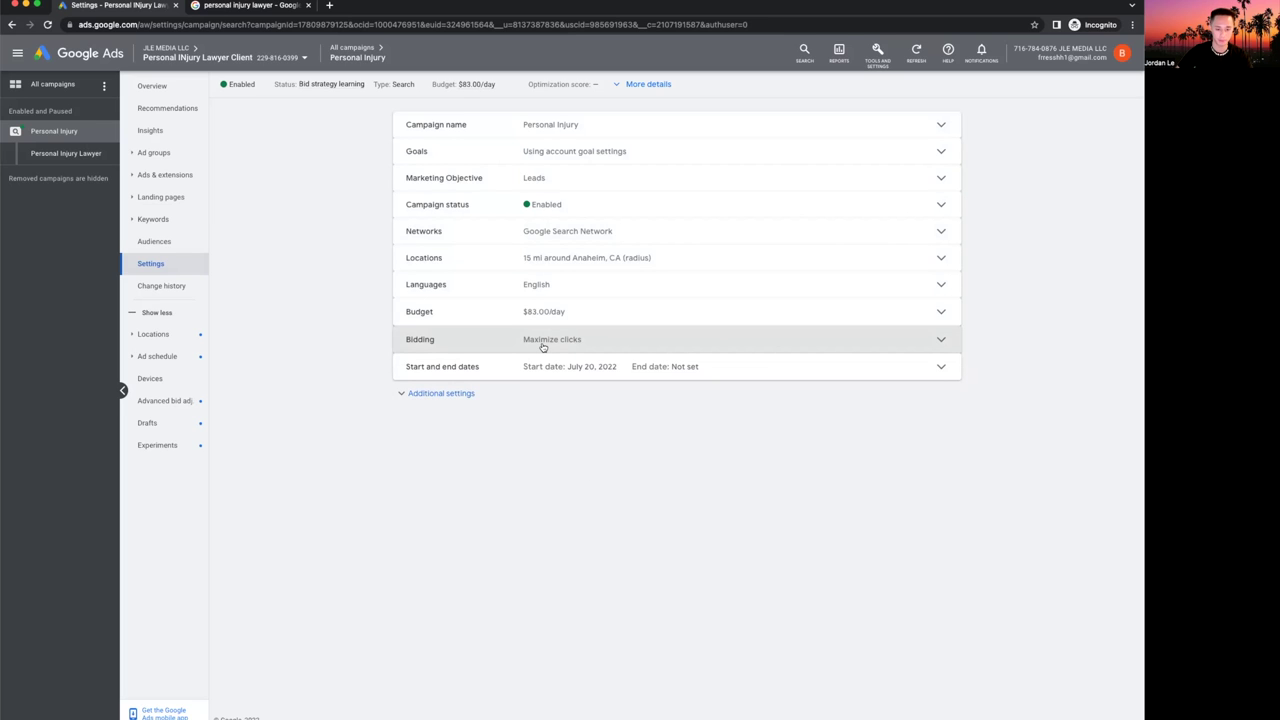
Preview Maximize conversions as the bid strategy, discard it, and show the additional settings.
click(543, 346)
click(572, 403)
click(560, 369)
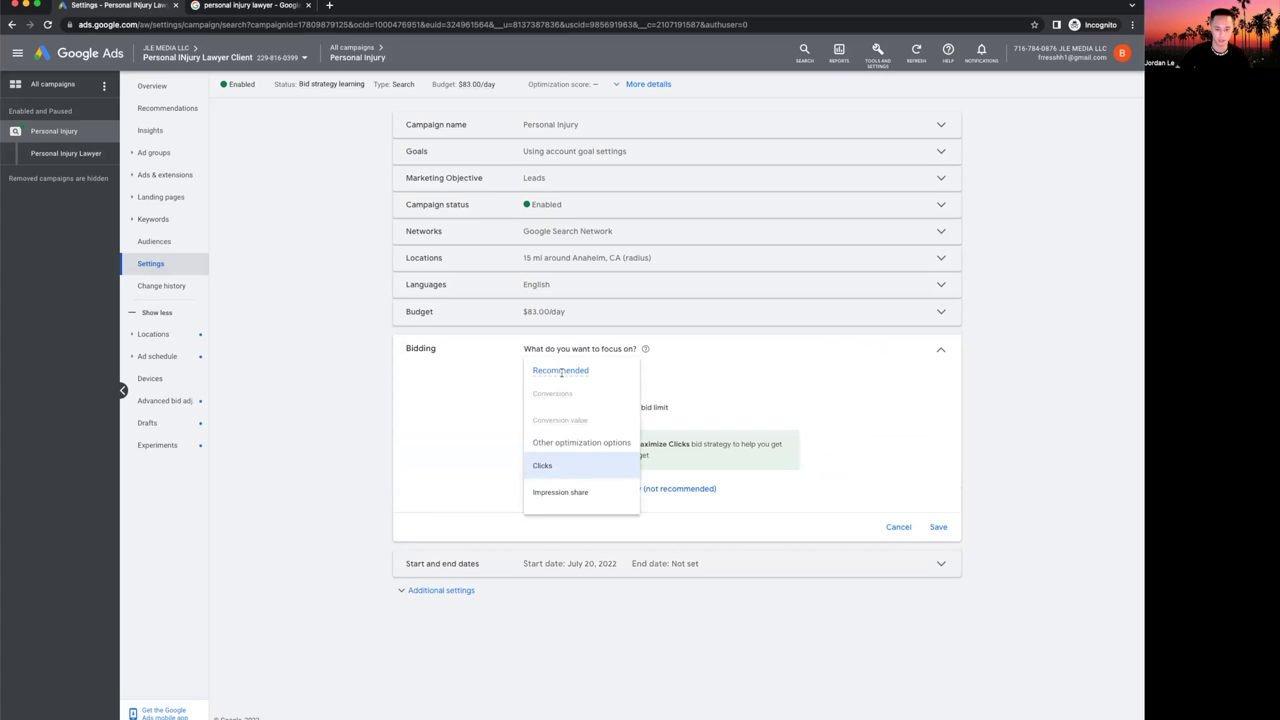
click(743, 415)
click(715, 486)
click(590, 390)
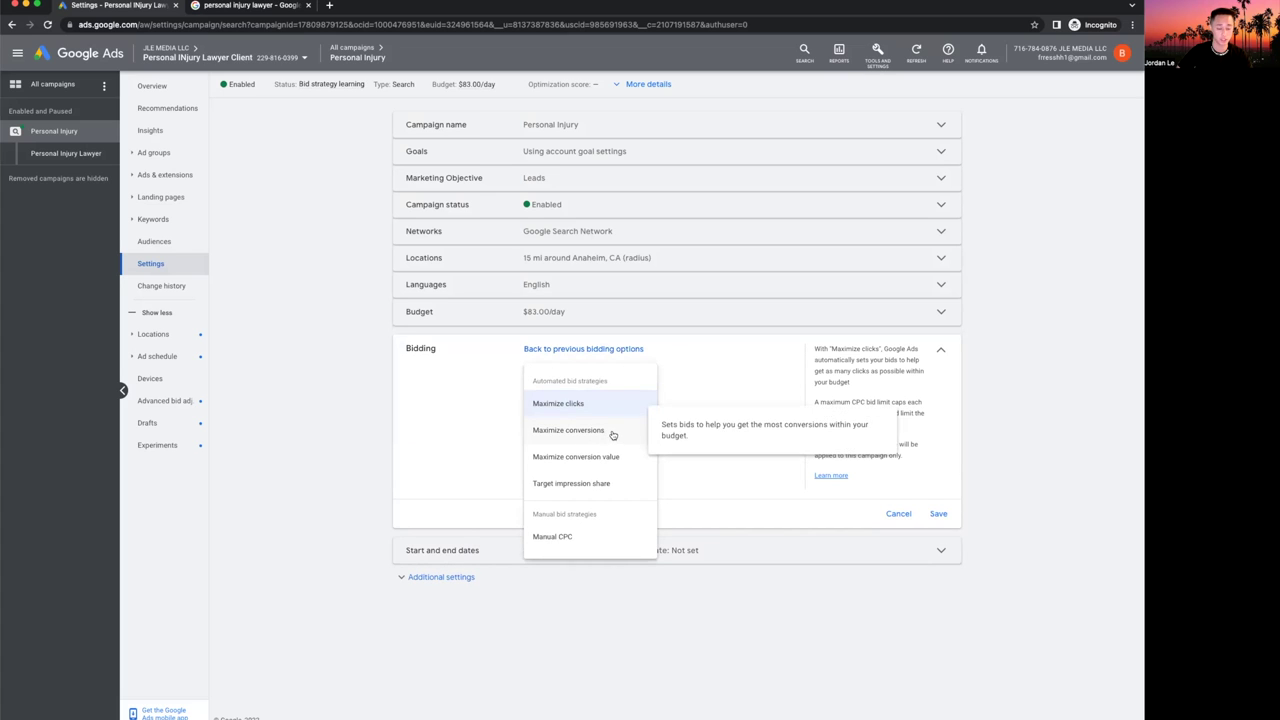
click(613, 432)
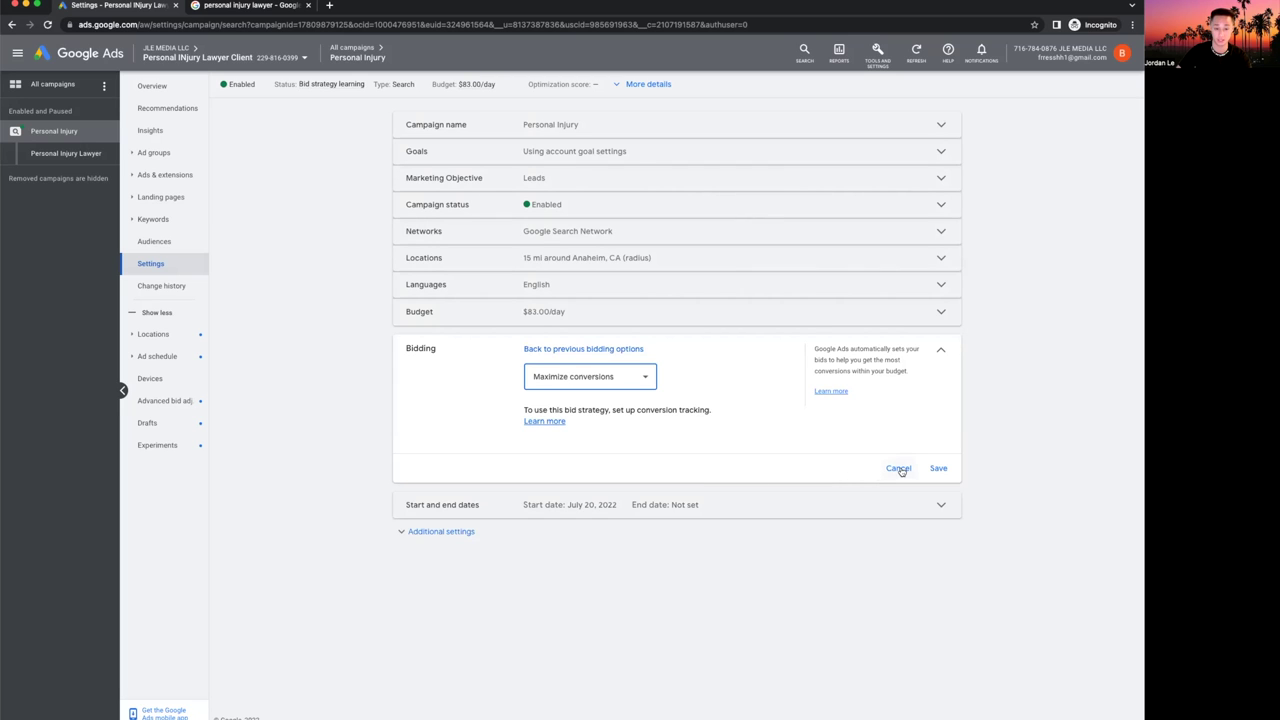
click(899, 469)
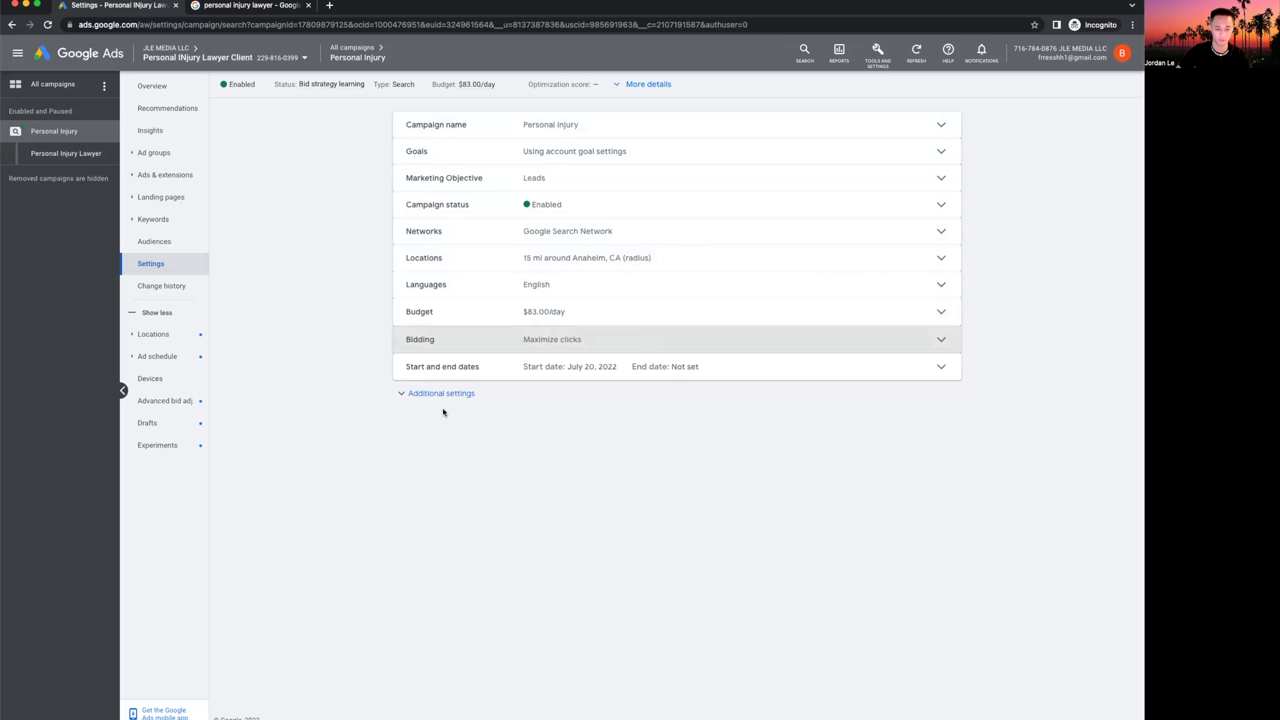
click(441, 394)
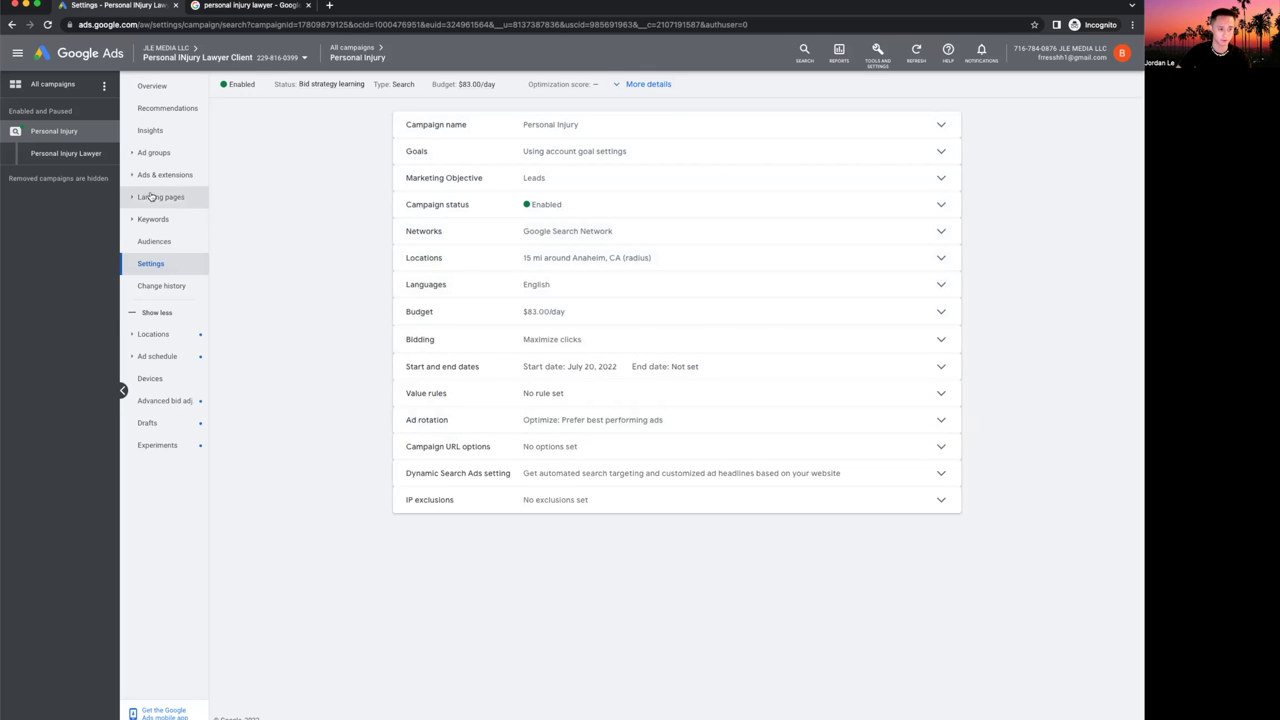
From the campaign Overview, open Keyword Planner from Tools and settings in a new tab.
click(196, 205)
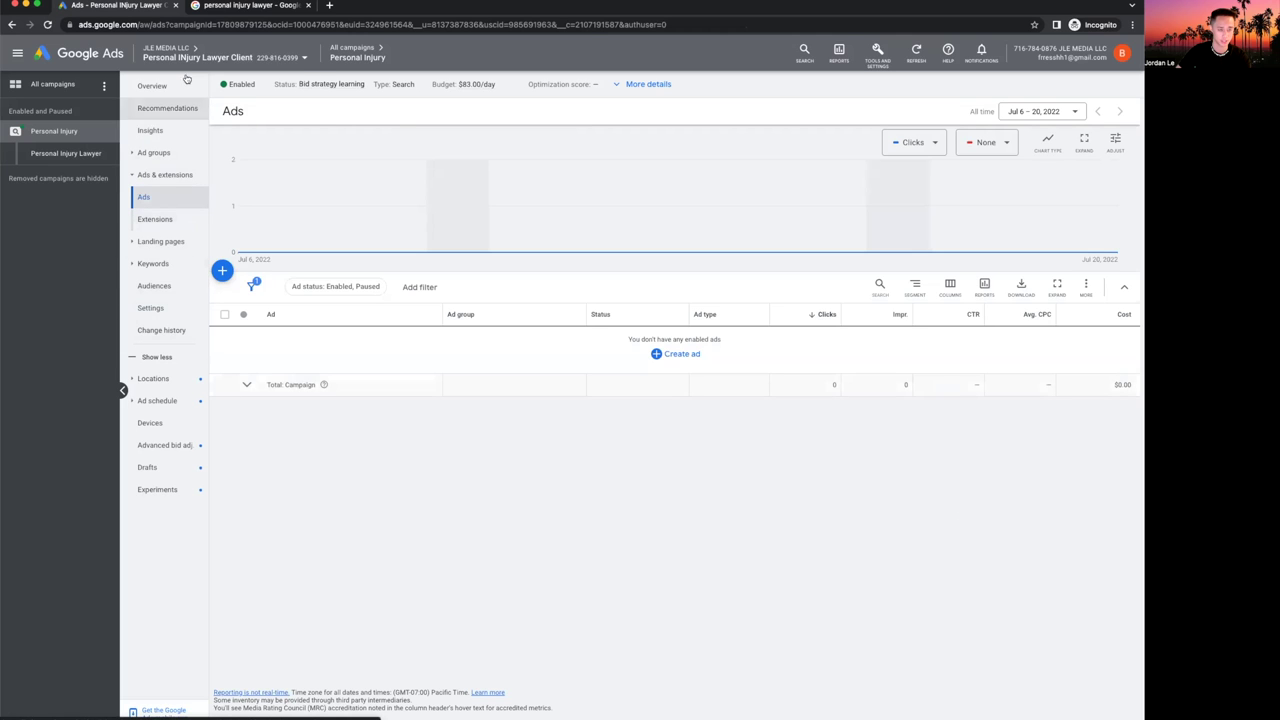
click(154, 87)
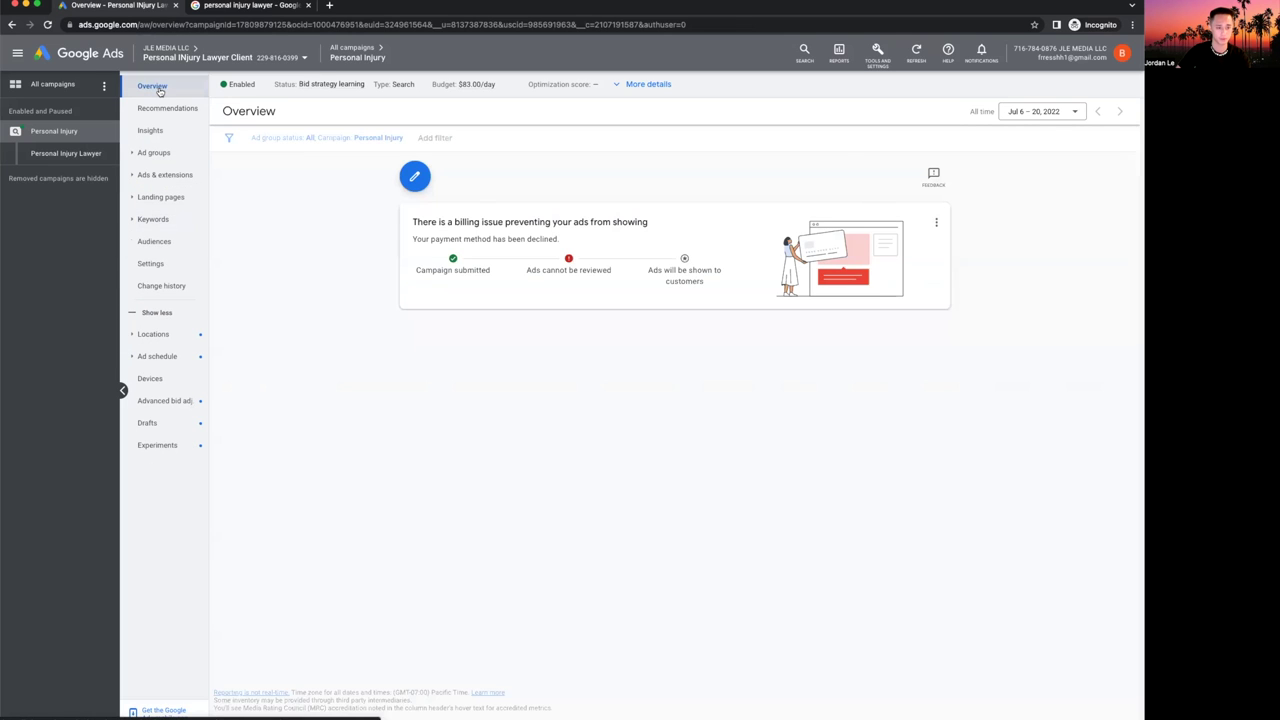
click(880, 55)
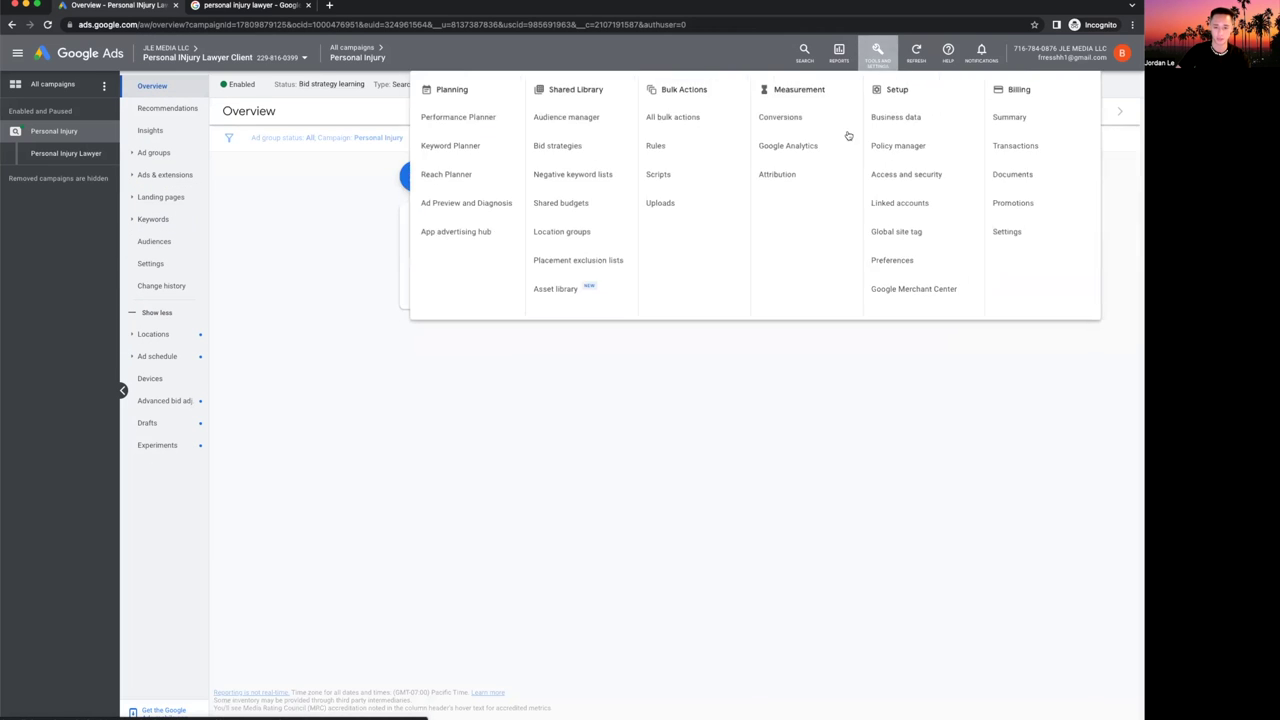
right_click(465, 148)
click(878, 55)
click(879, 60)
click(879, 62)
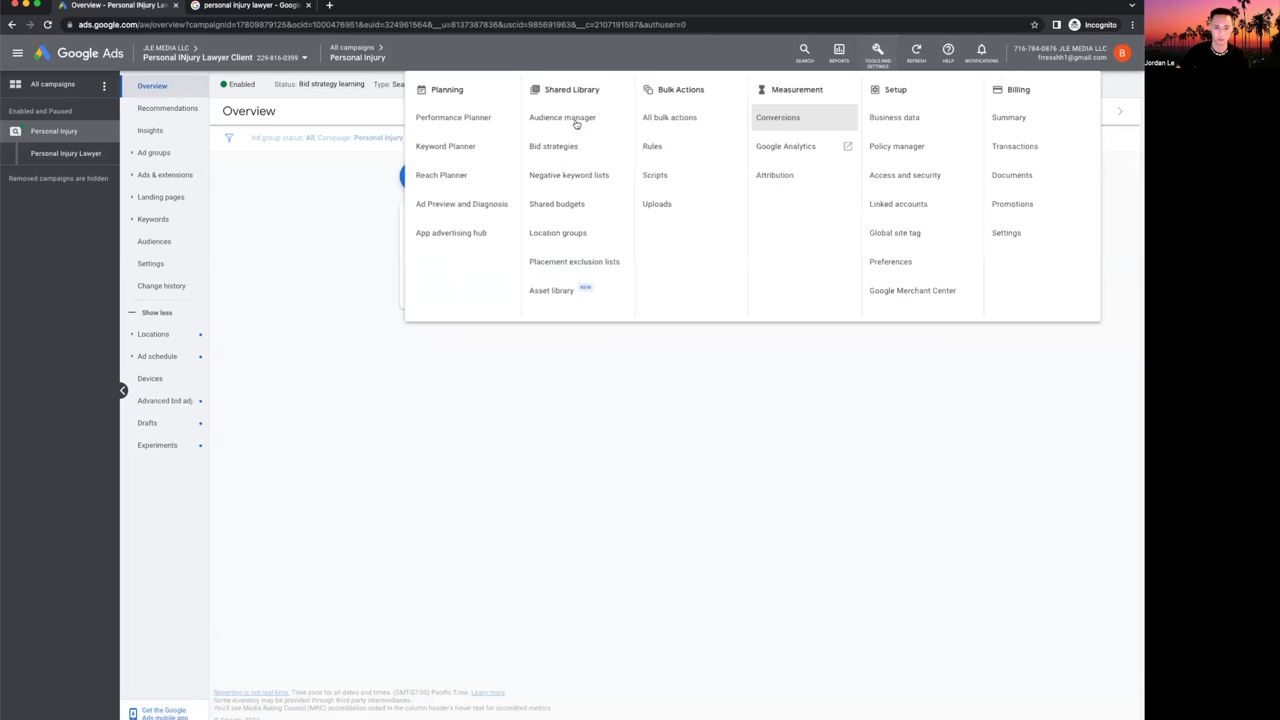
right_click(458, 147)
click(505, 152)
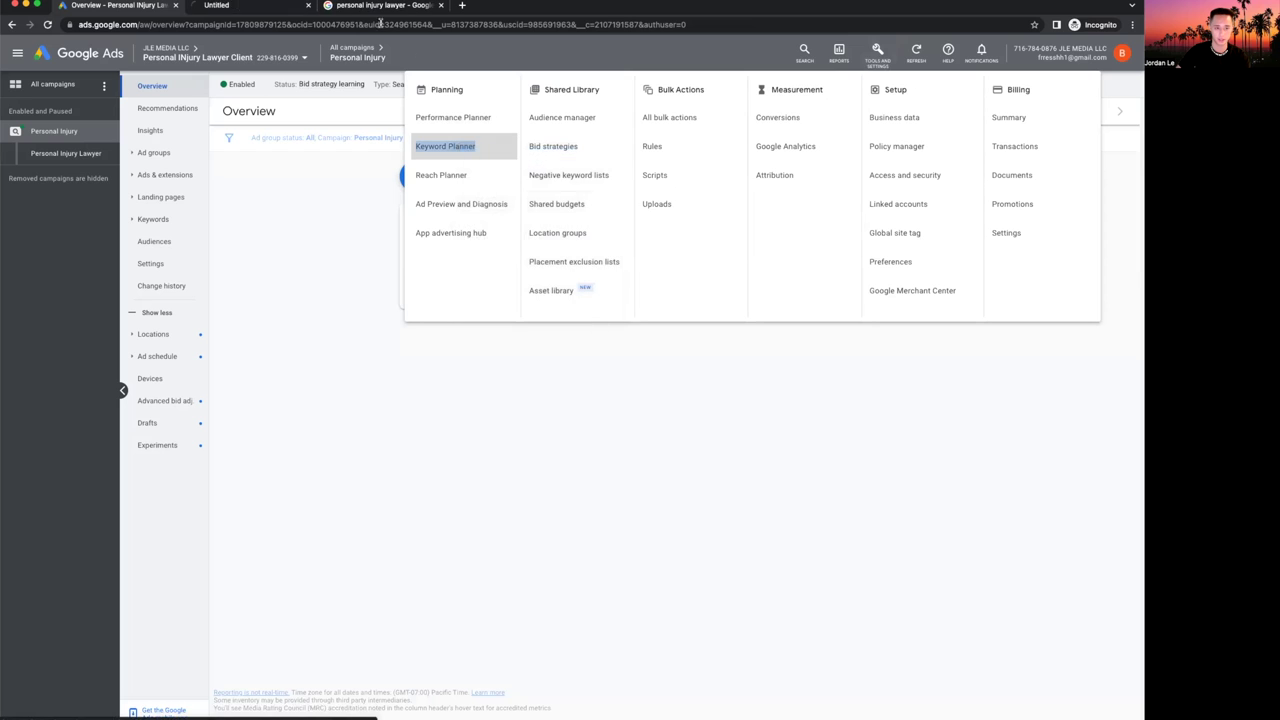
In the Keyword Planner tab, start a search-volume forecast for the keyword 'A'.
click(250, 6)
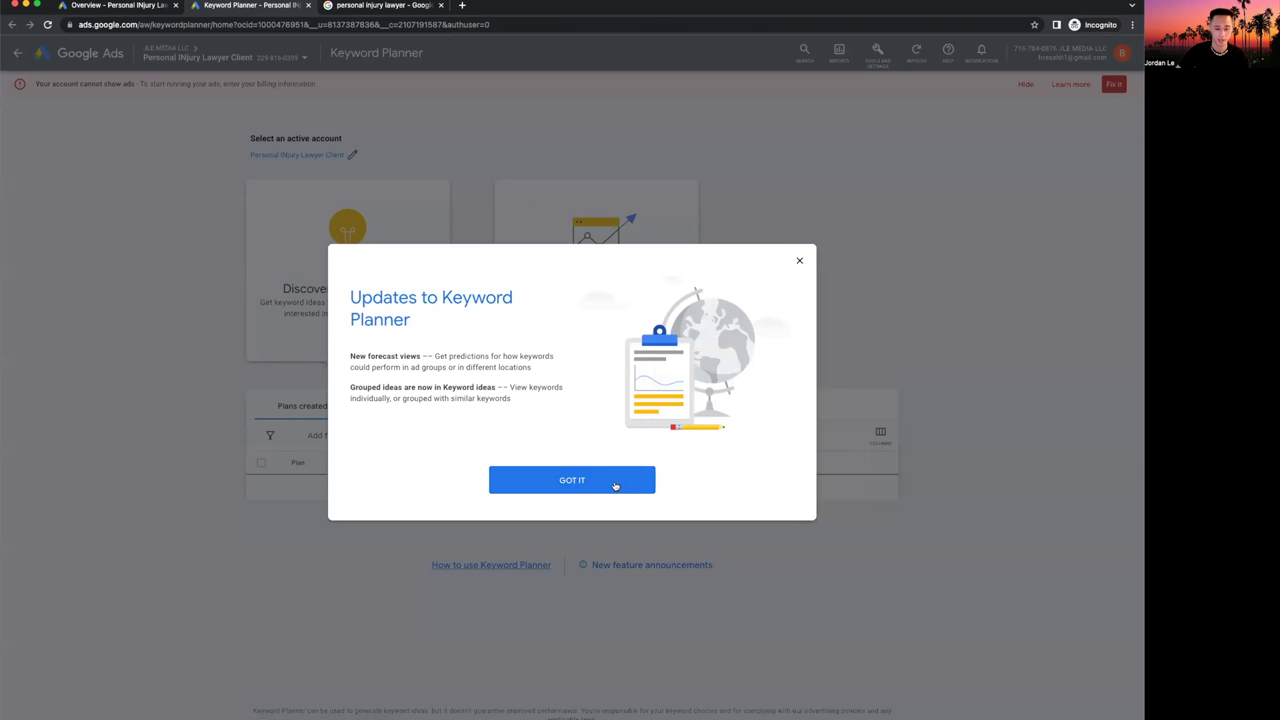
click(572, 481)
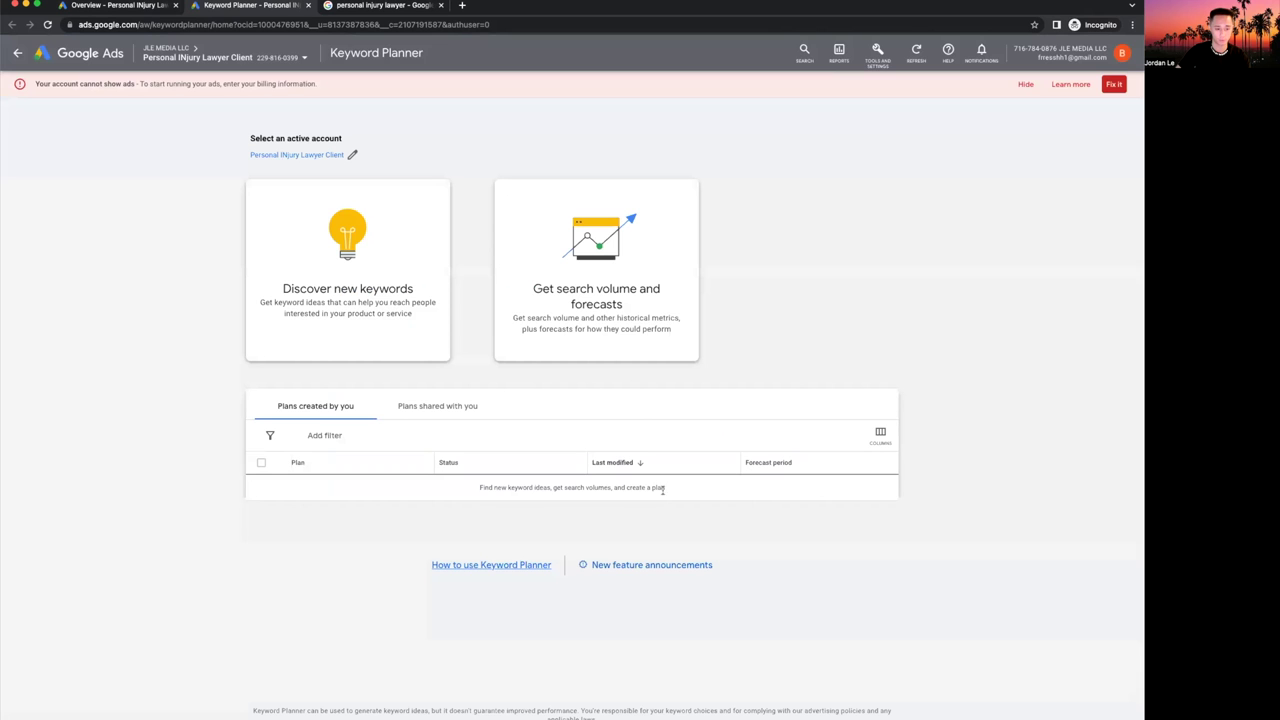
click(601, 330)
text(A)
click(302, 322)
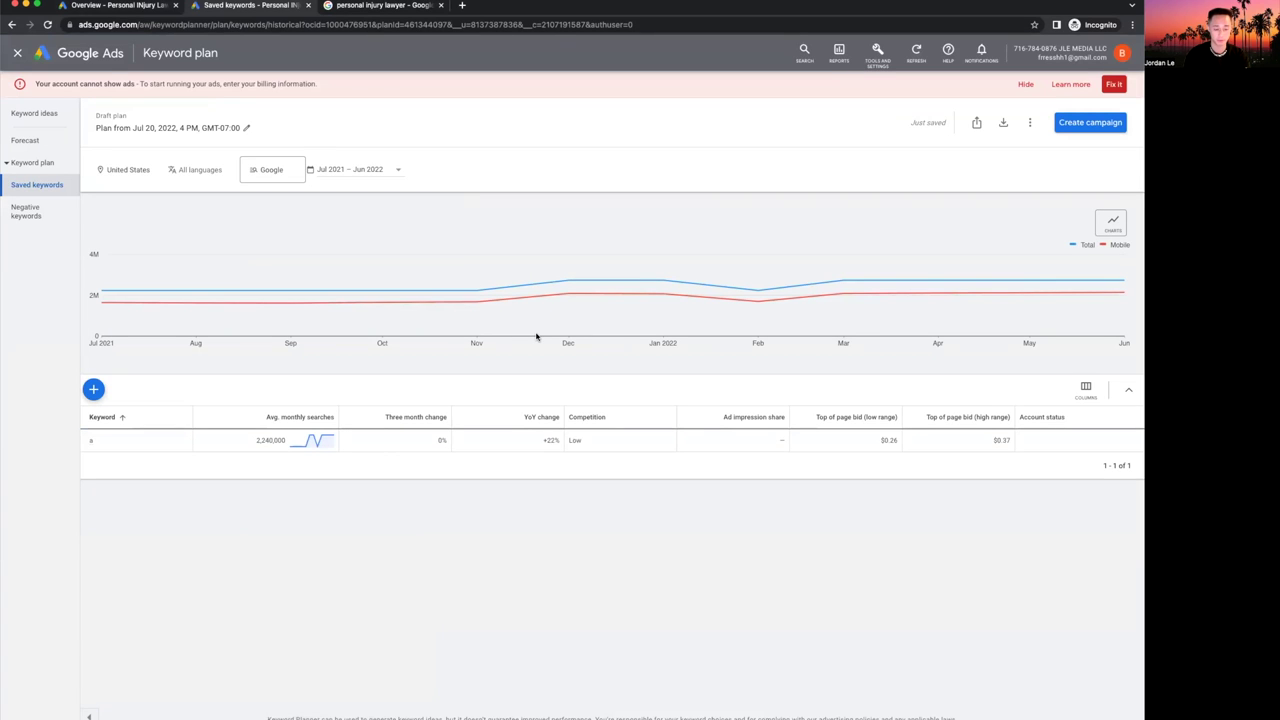
In keyword ideas, replace the United States location with Los Angeles, California.
click(38, 118)
click(382, 120)
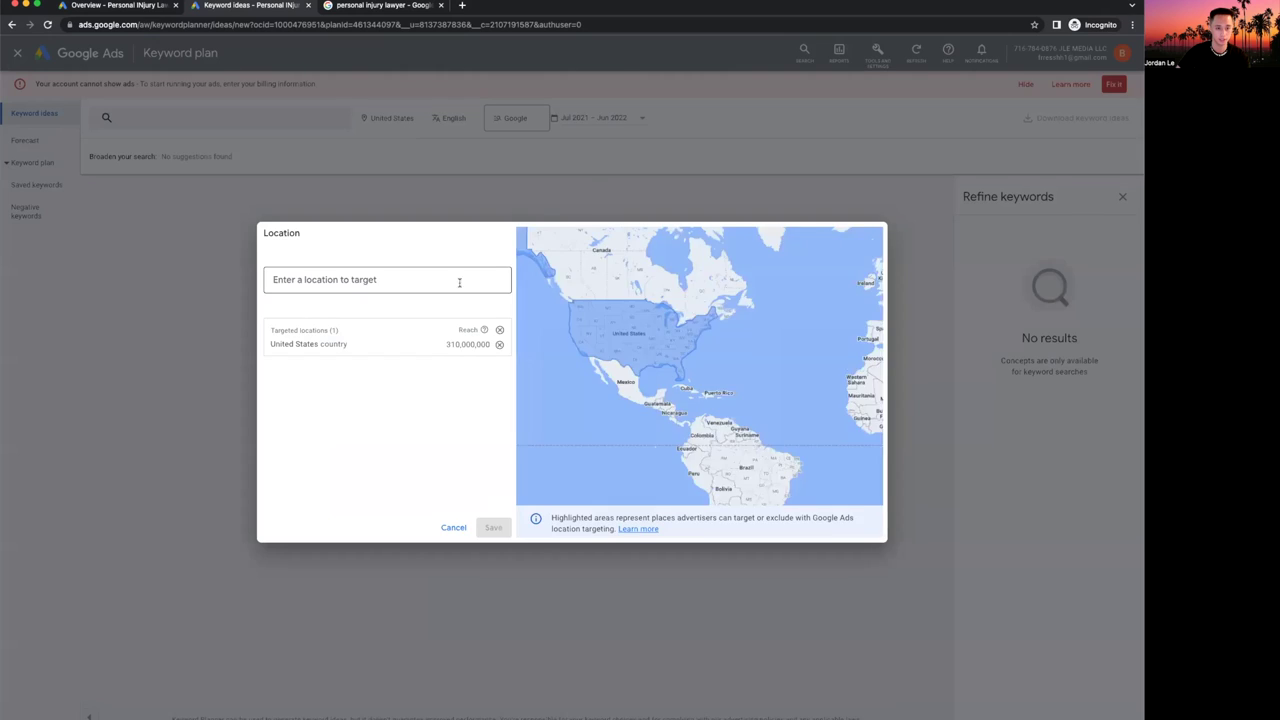
click(498, 343)
click(338, 279)
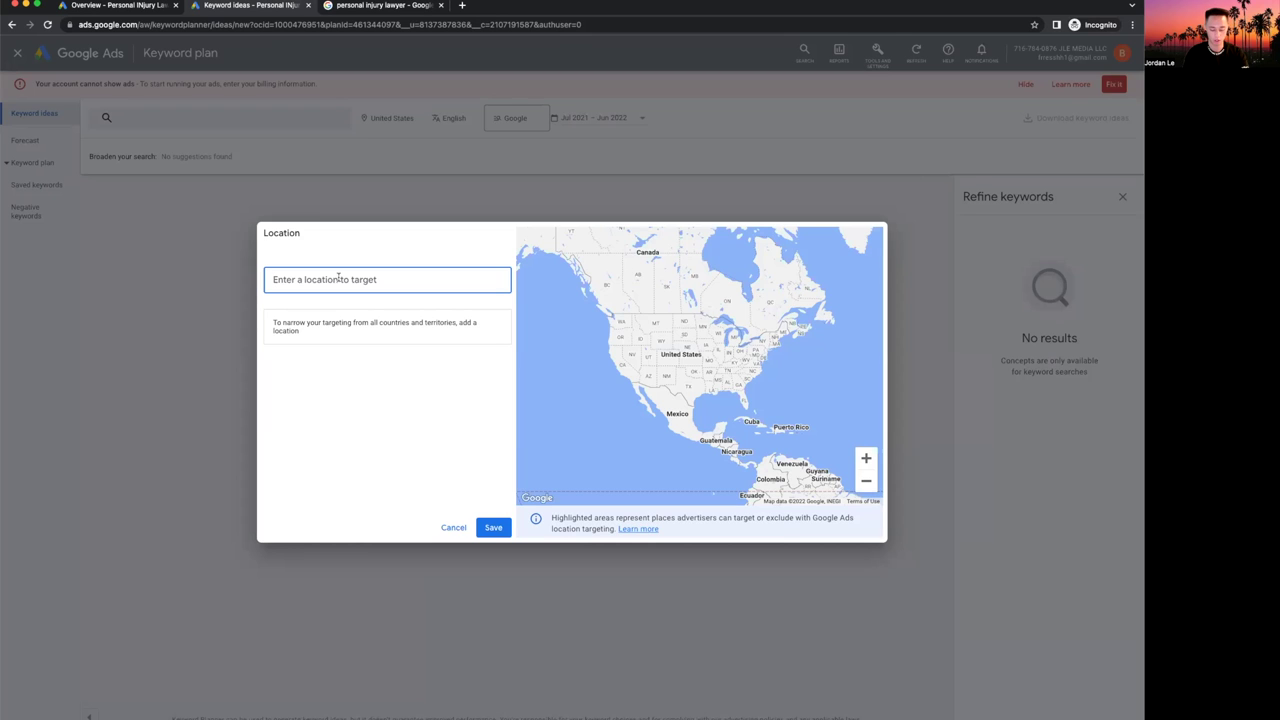
text(lo)
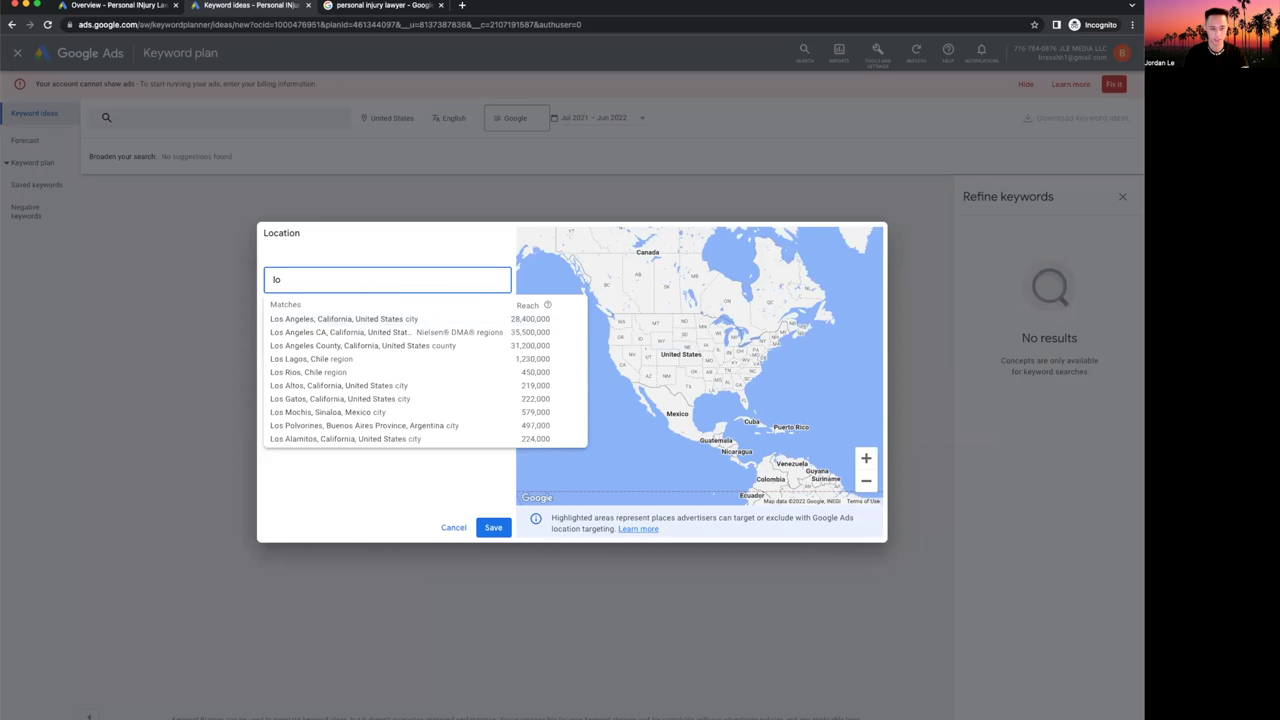
text(s angeles)
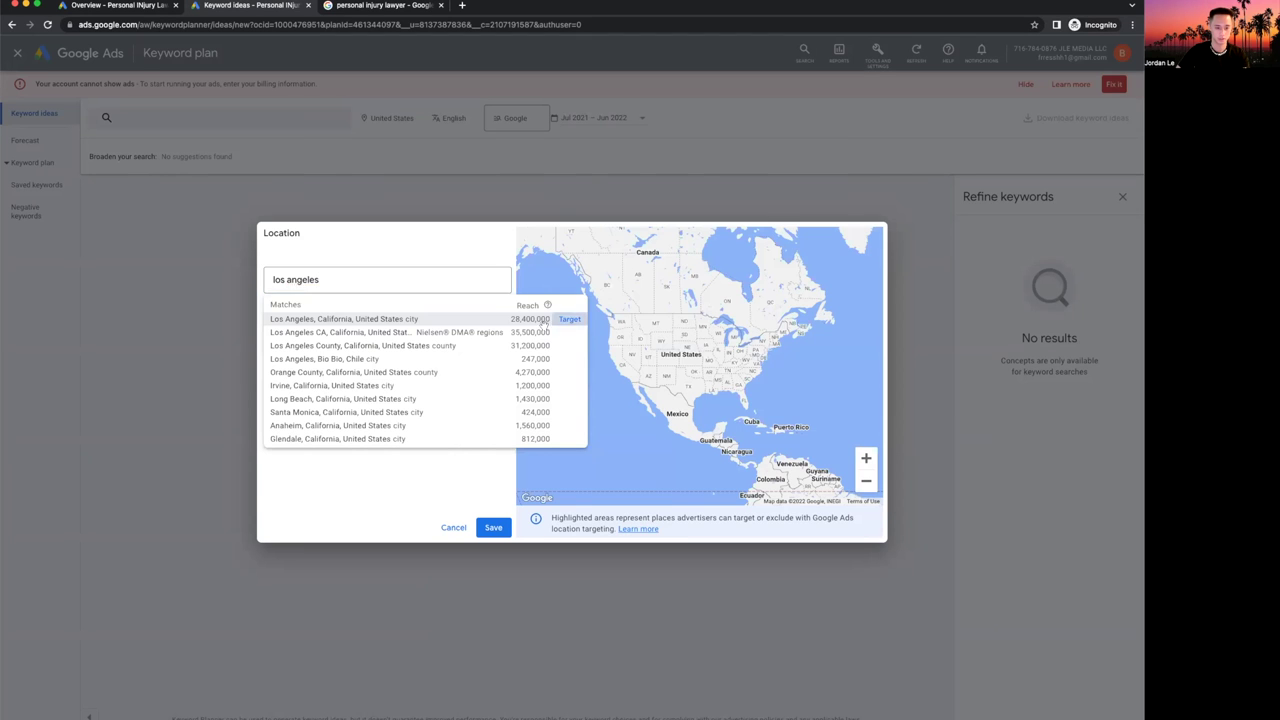
click(566, 319)
click(491, 527)
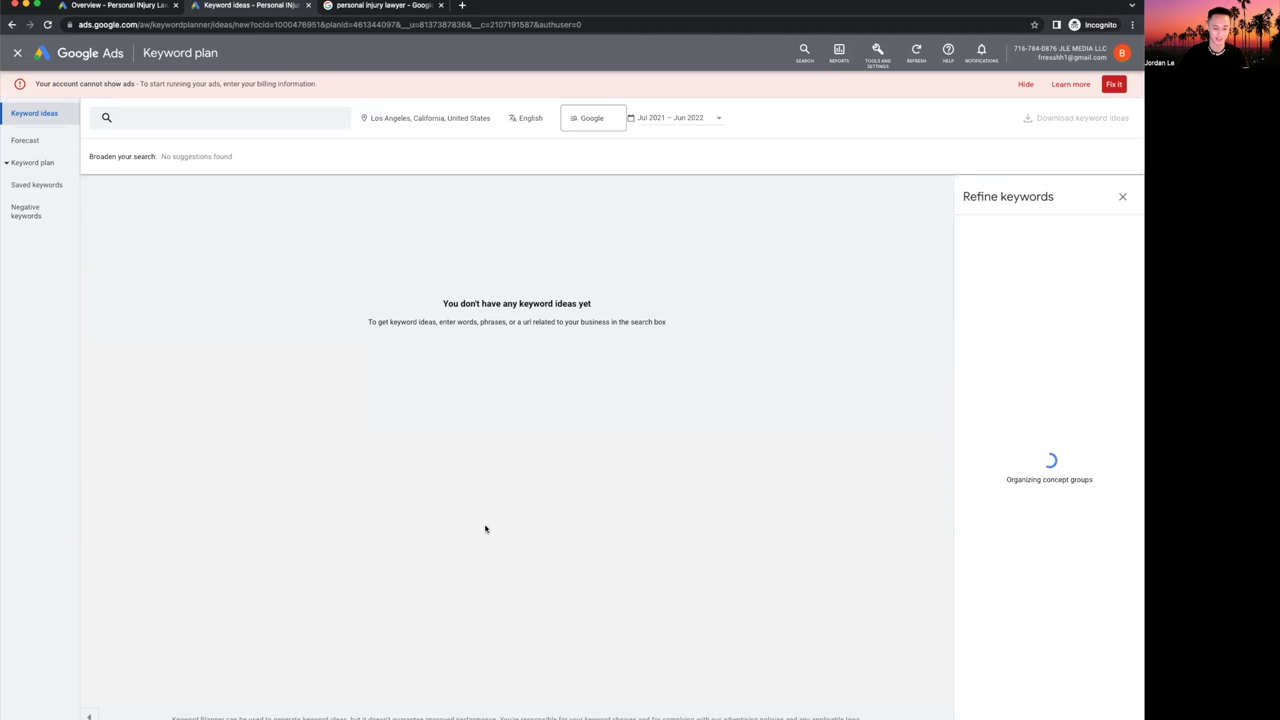
click(271, 122)
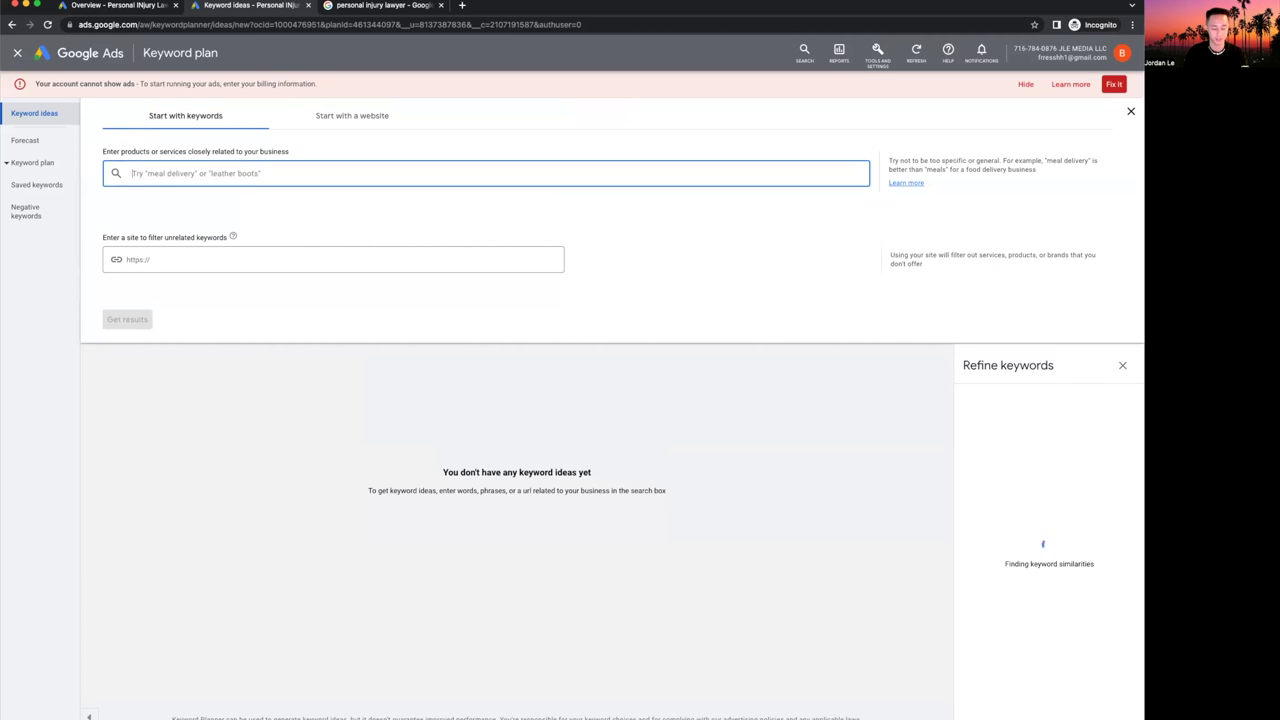
Get keyword ideas for injury lawyer, personal injury and accident lawyer.
text(injury lawyer)
key(Return)
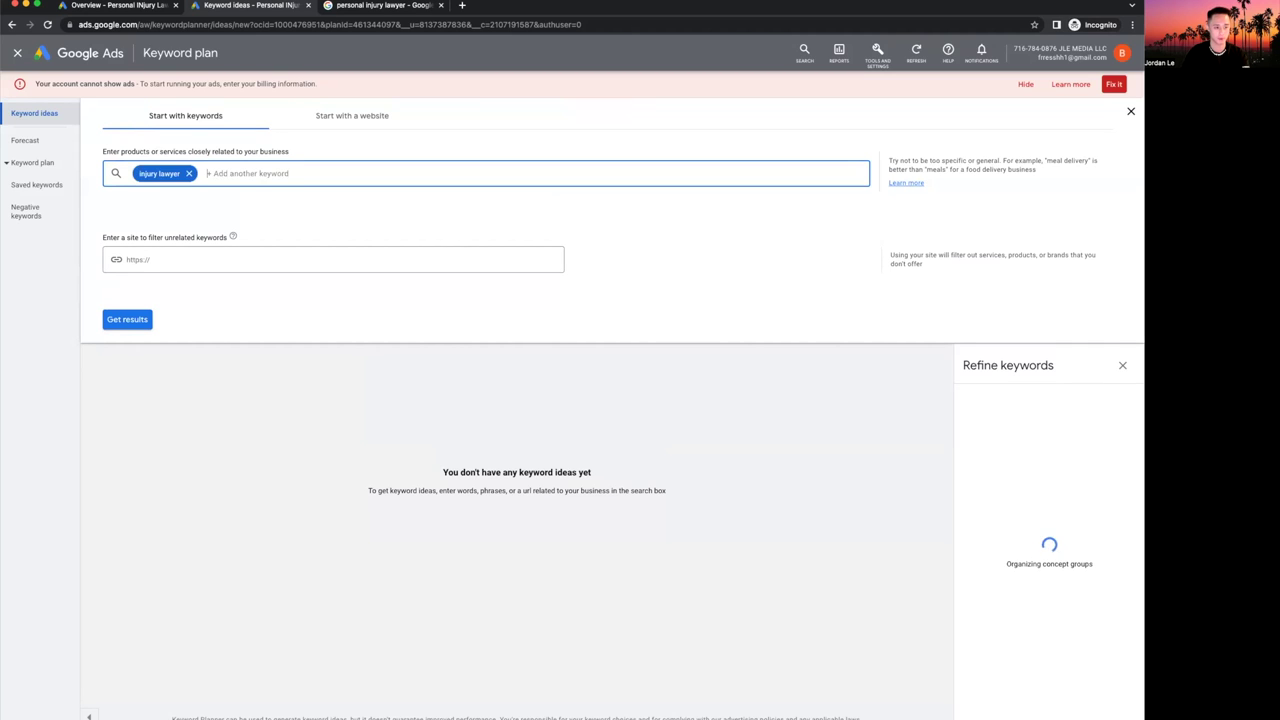
text(personal)
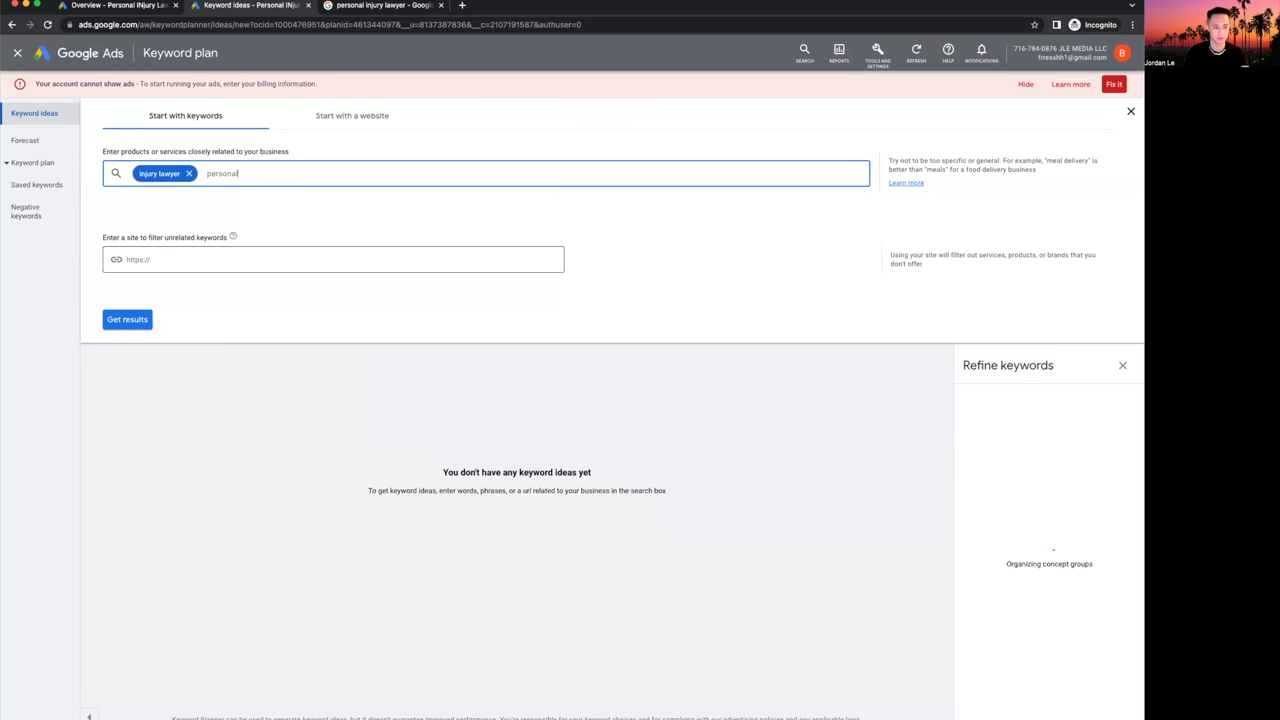
text( injury)
key(Return)
text(accident lawyer)
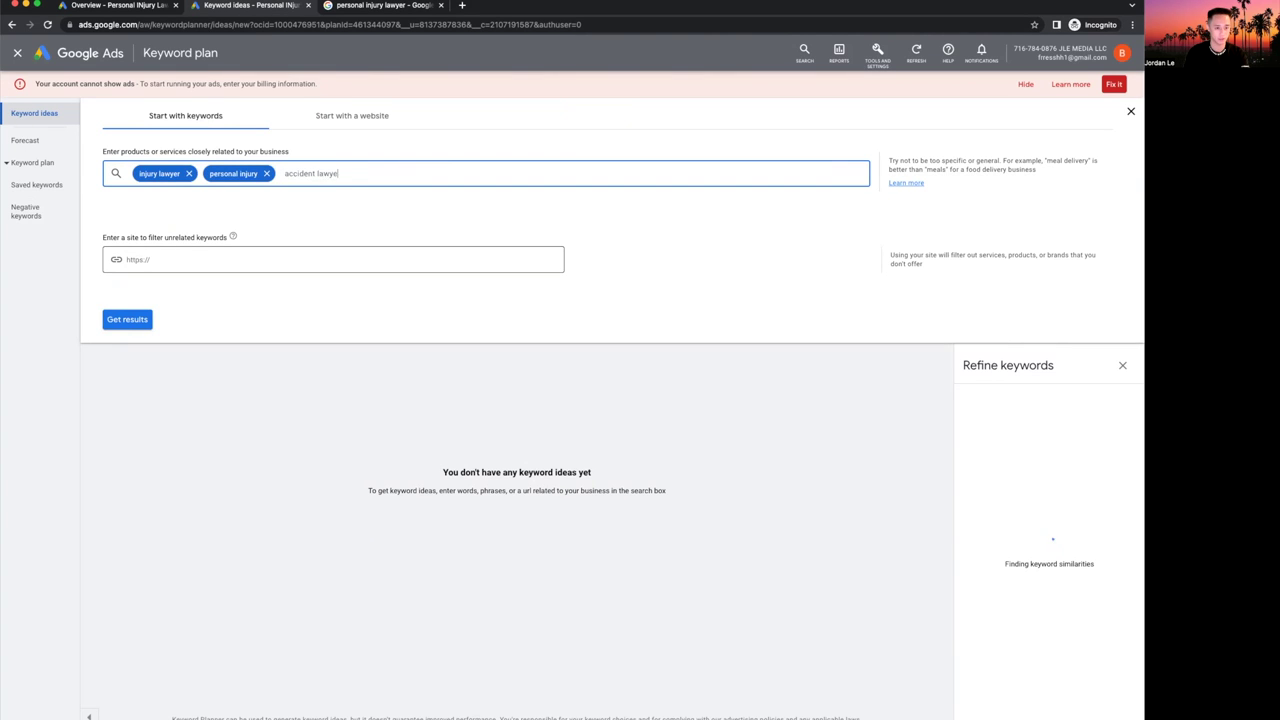
key(Return)
click(127, 319)
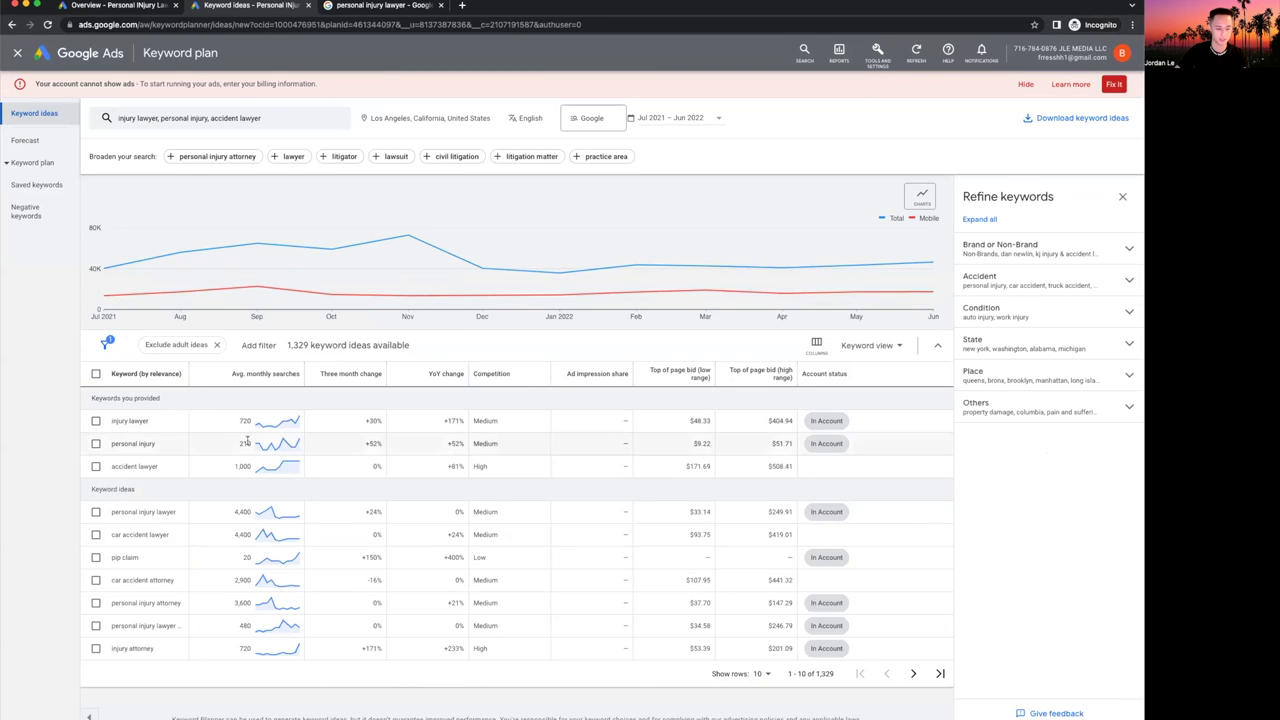
Review the accident lawyer $171.69 low bid, then remove injury lawyer and personal injury.
drag(155, 423, 112, 423)
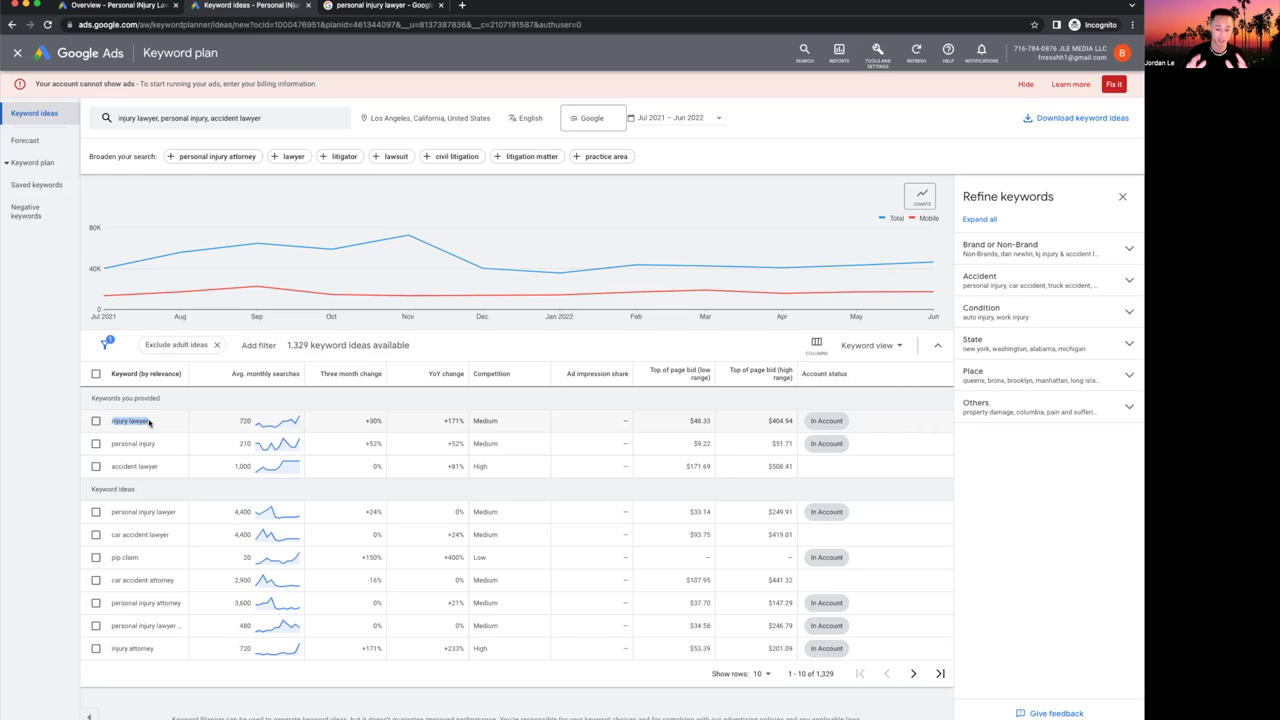
drag(156, 466, 110, 473)
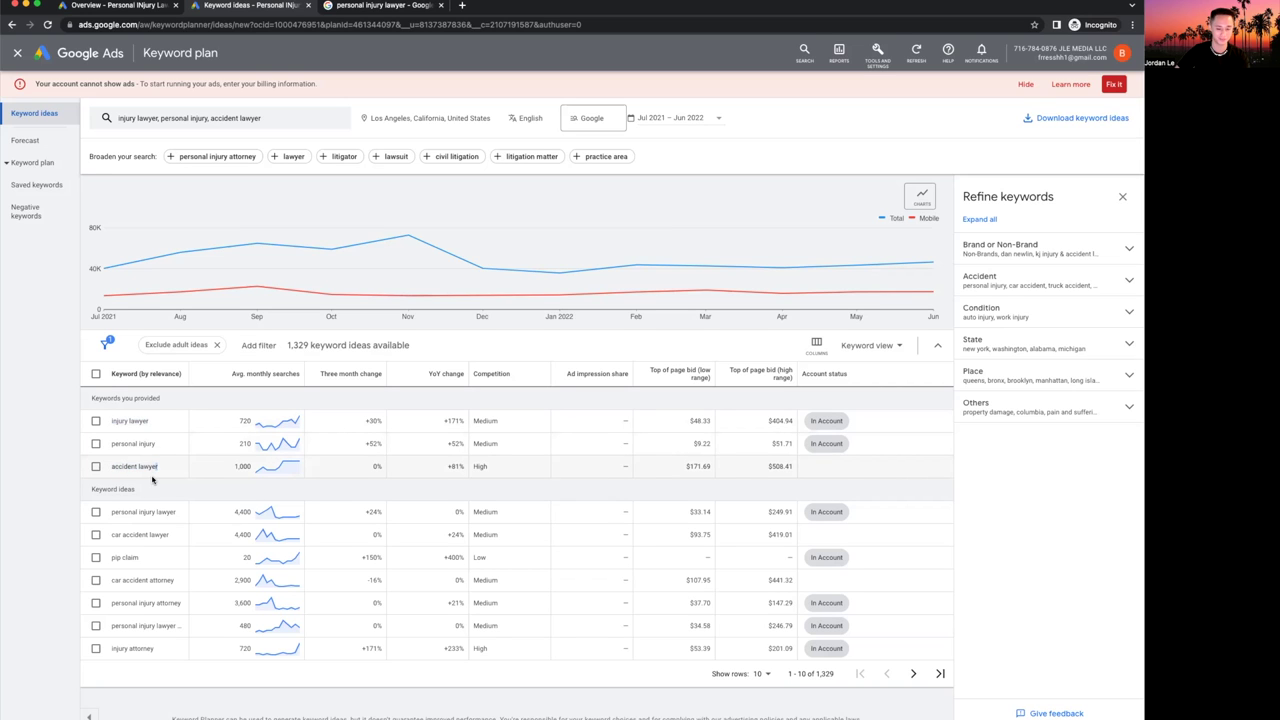
drag(683, 470, 862, 485)
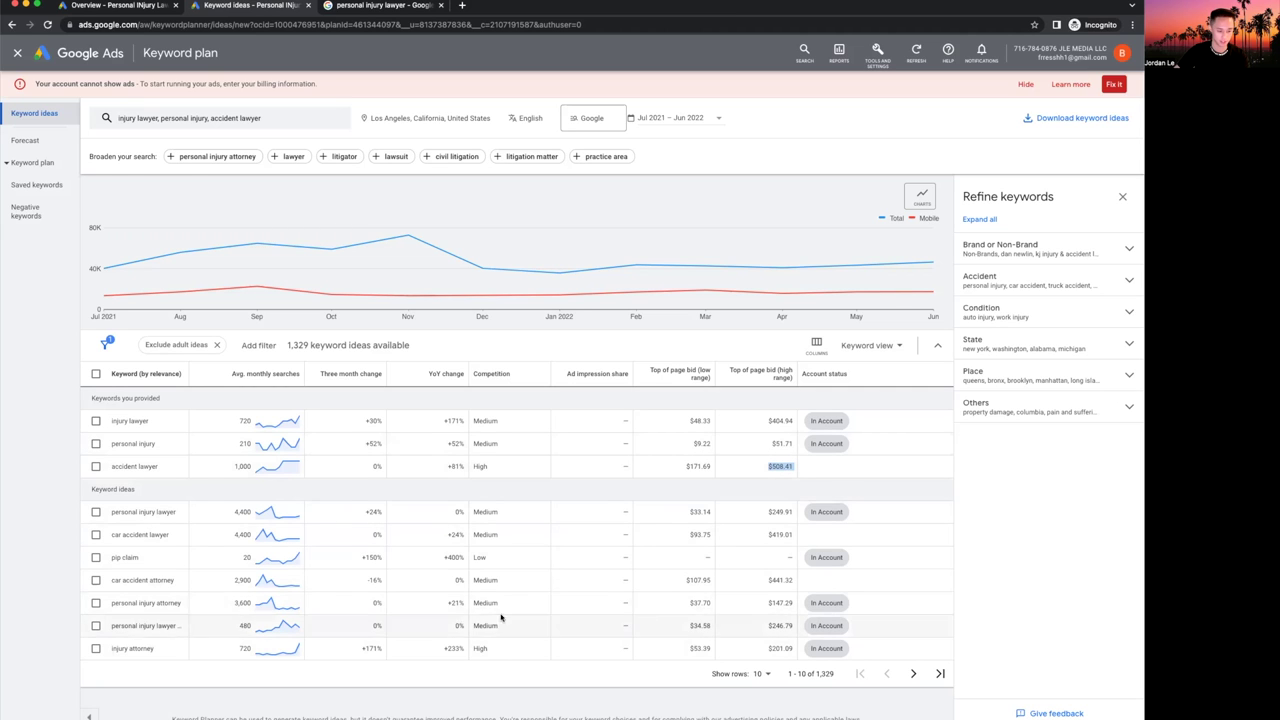
click(172, 125)
click(188, 175)
click(196, 175)
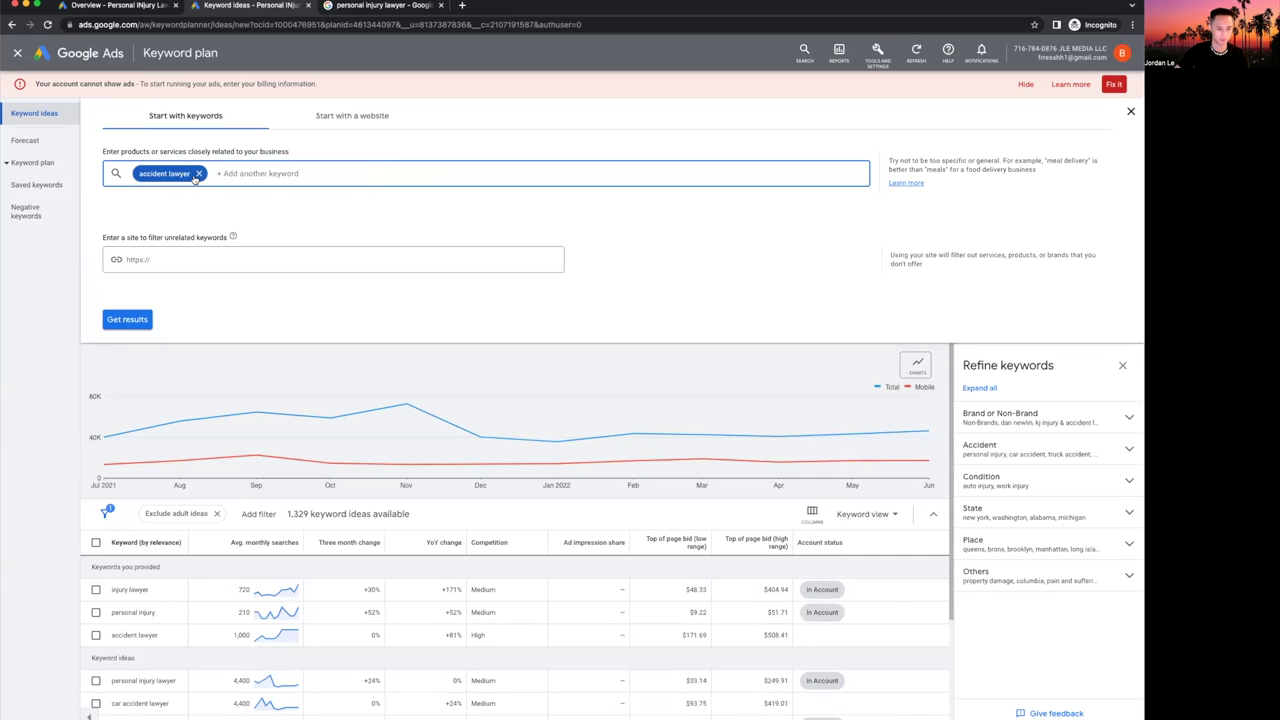
Replace accident lawyer with 'dentist near me' and get its keyword ideas.
click(196, 175)
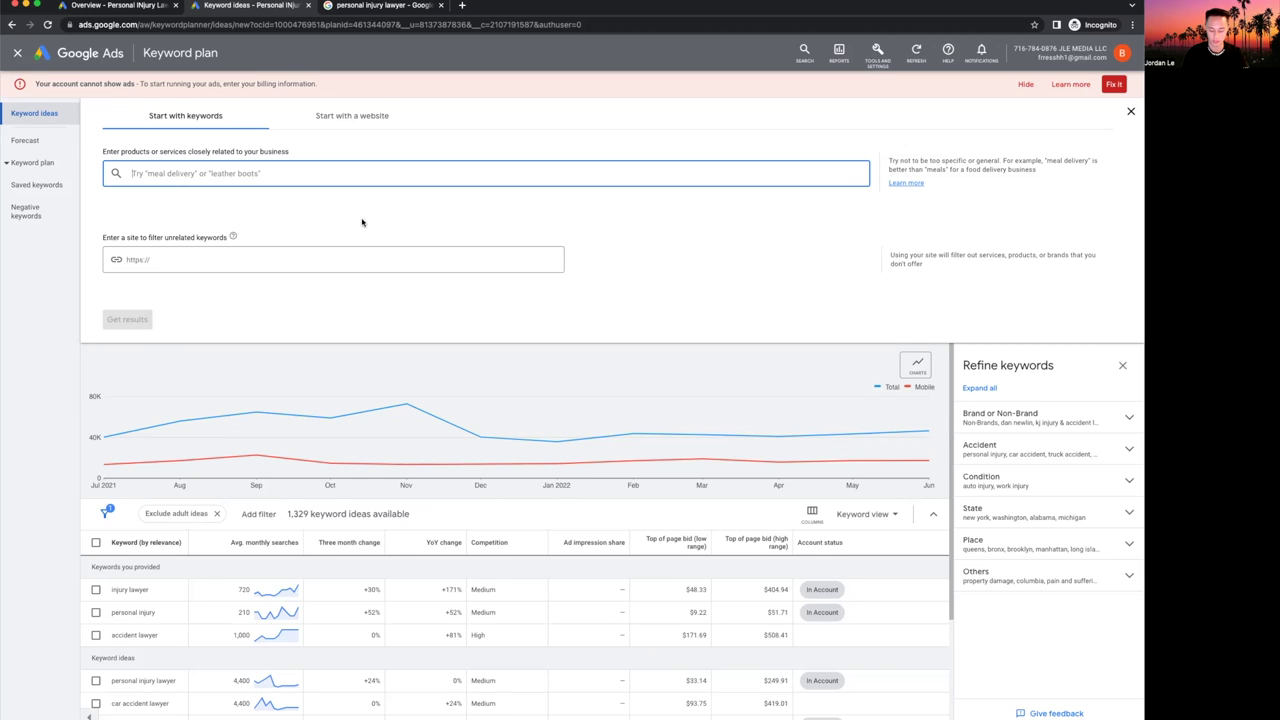
text(dentist near m)
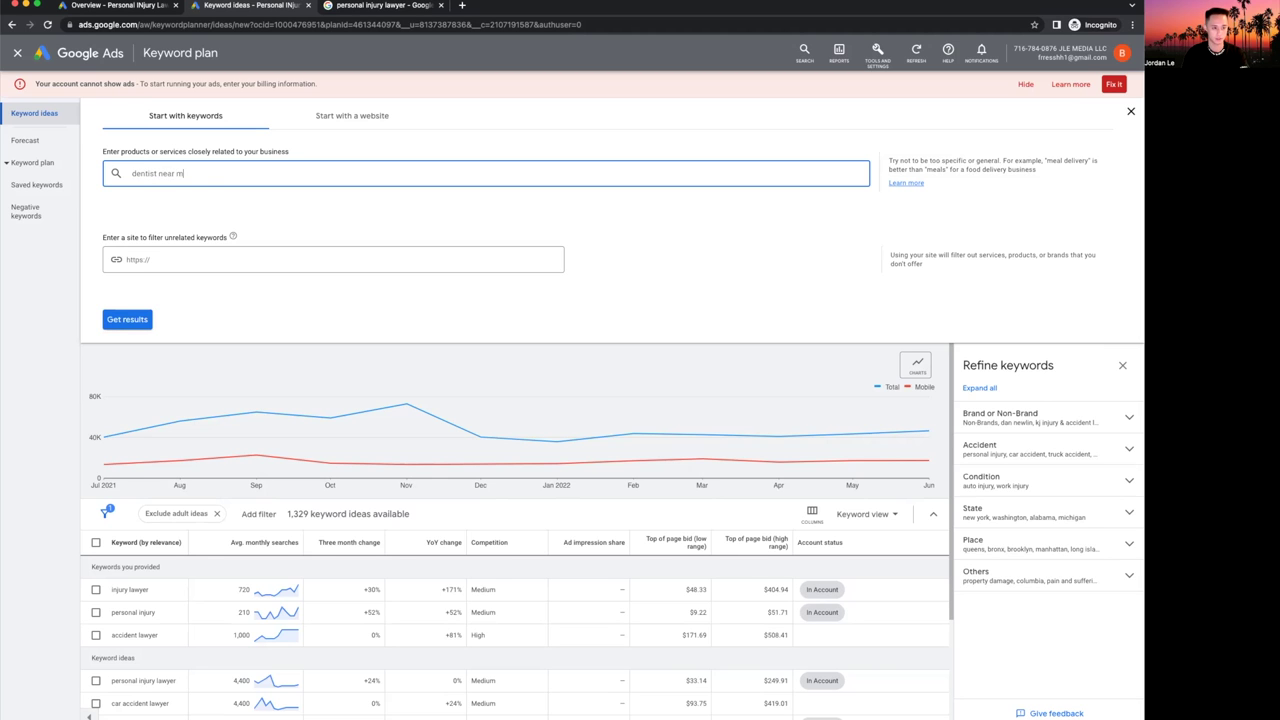
text(e)
key(Return)
click(127, 319)
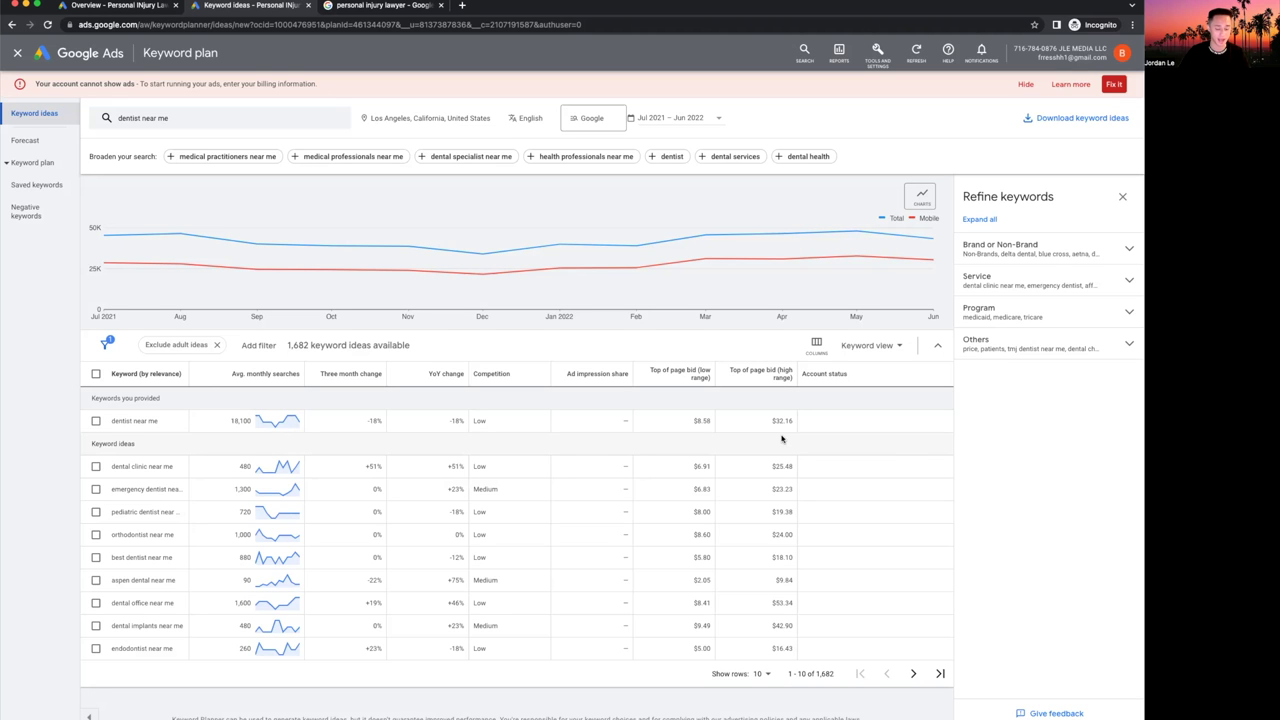
Swap the dentist near me keyword for 'car detailing' as the new seed keyword.
click(206, 120)
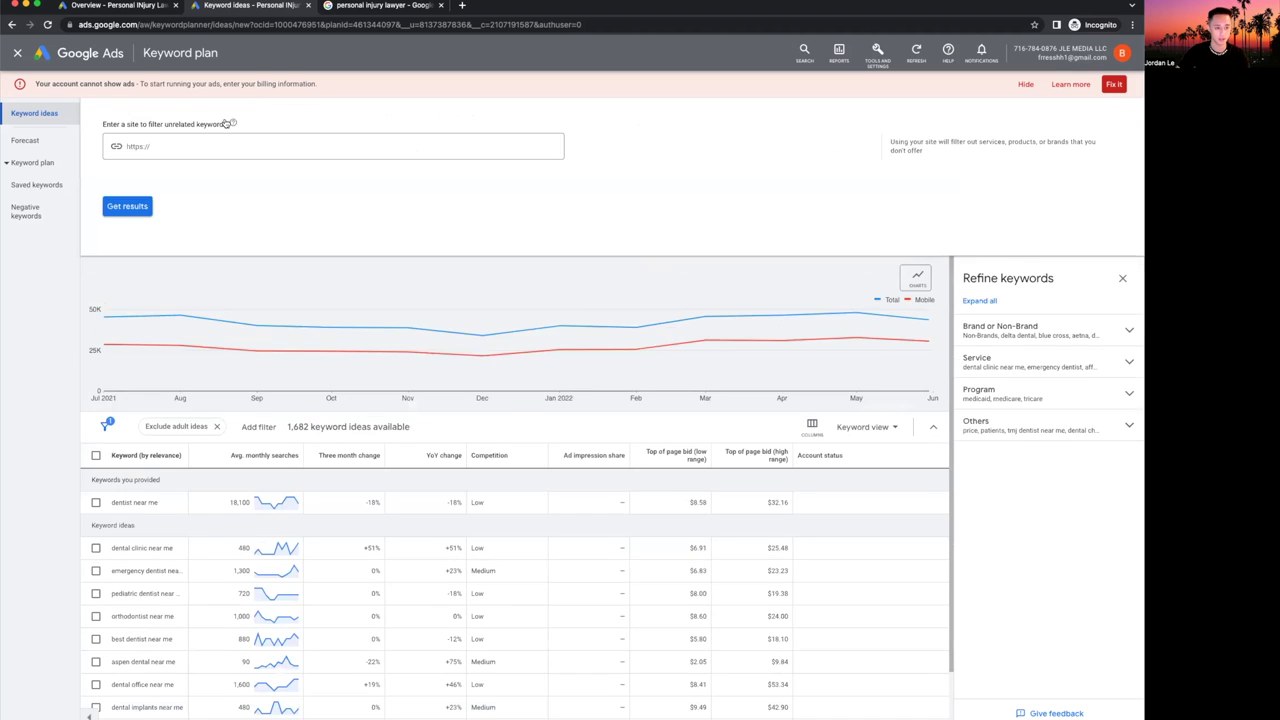
click(198, 174)
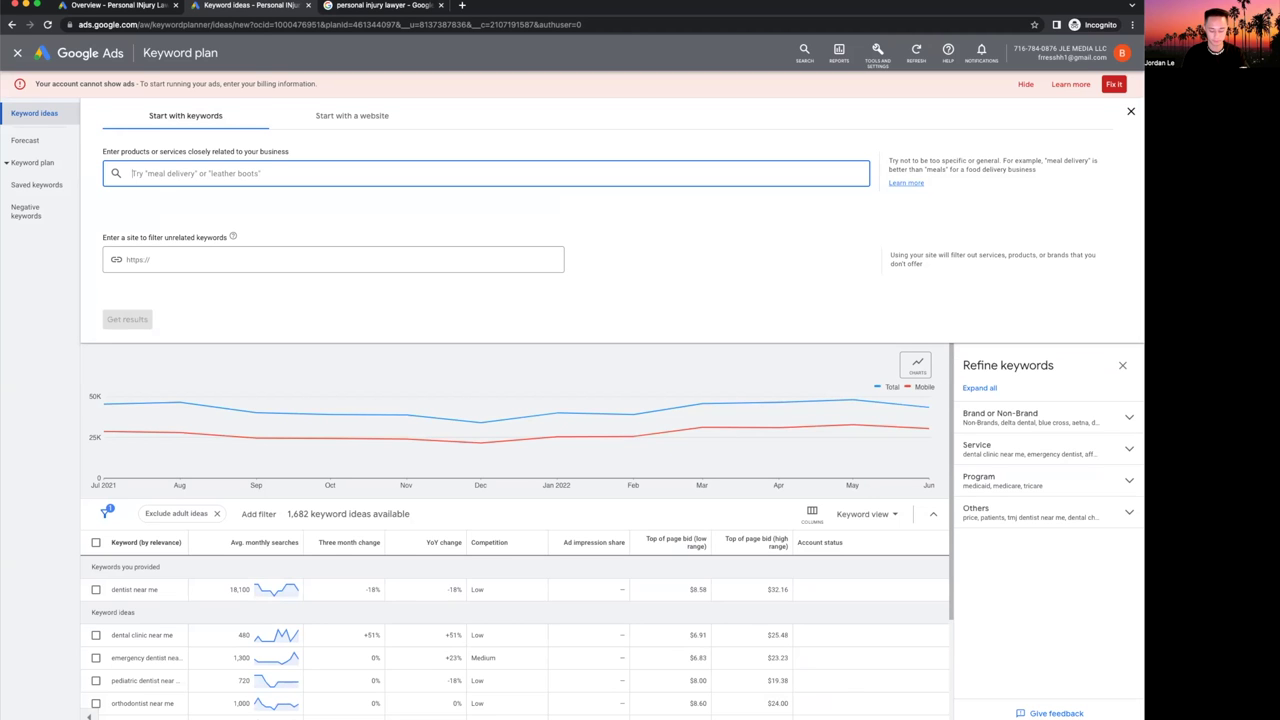
text(car def)
text(ailing)
key(Return)
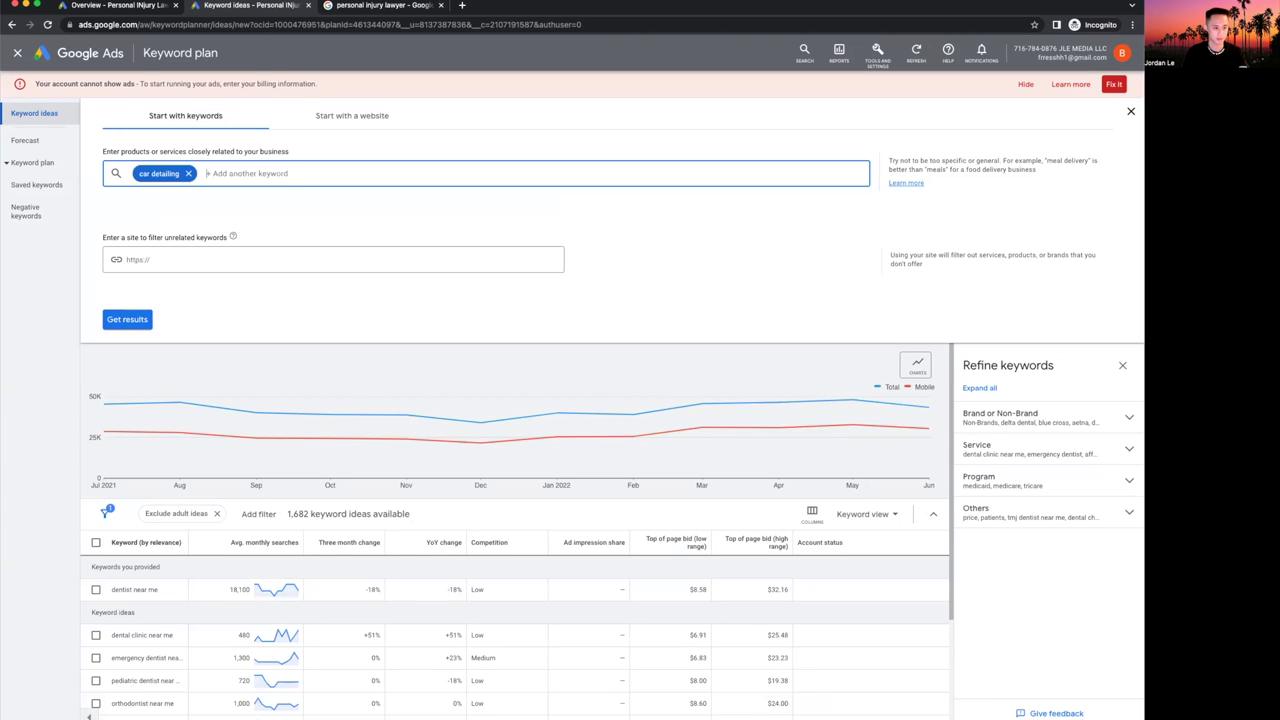
Get the 1,126 car detailing ideas, check their high bids, and return to Keyword Planner.
click(145, 322)
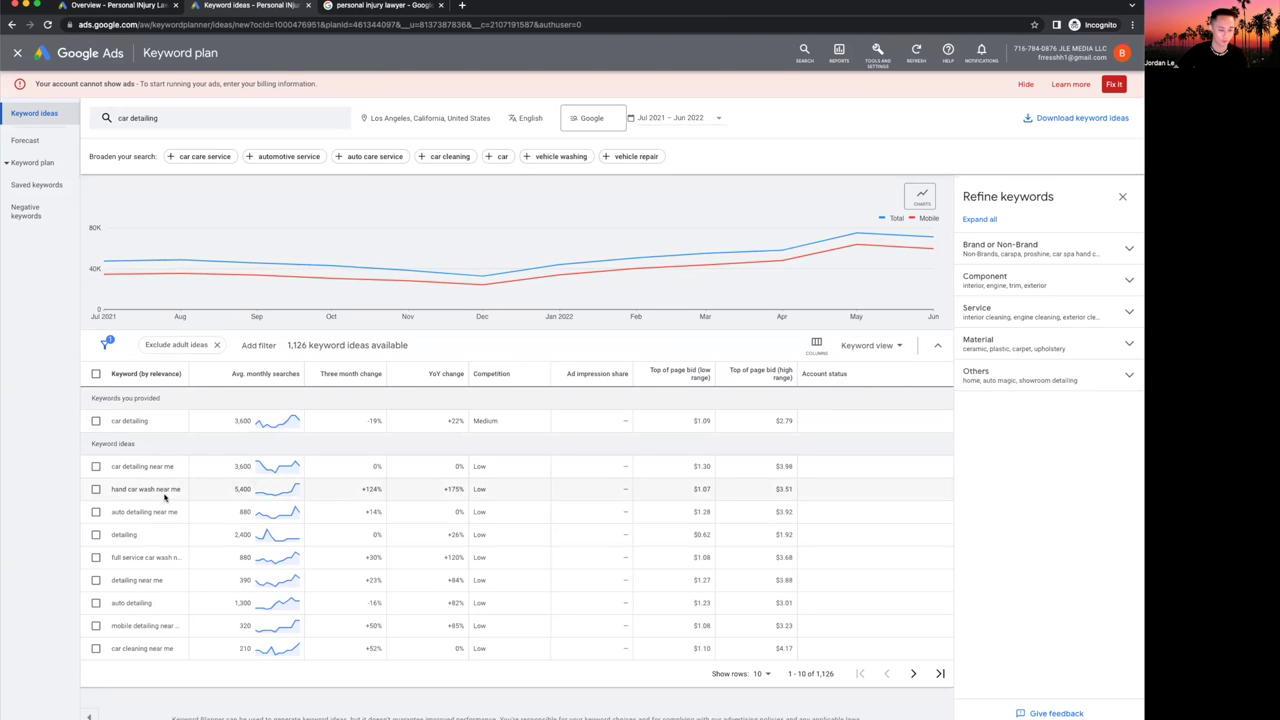
drag(686, 468, 797, 487)
drag(766, 423, 800, 422)
click(895, 454)
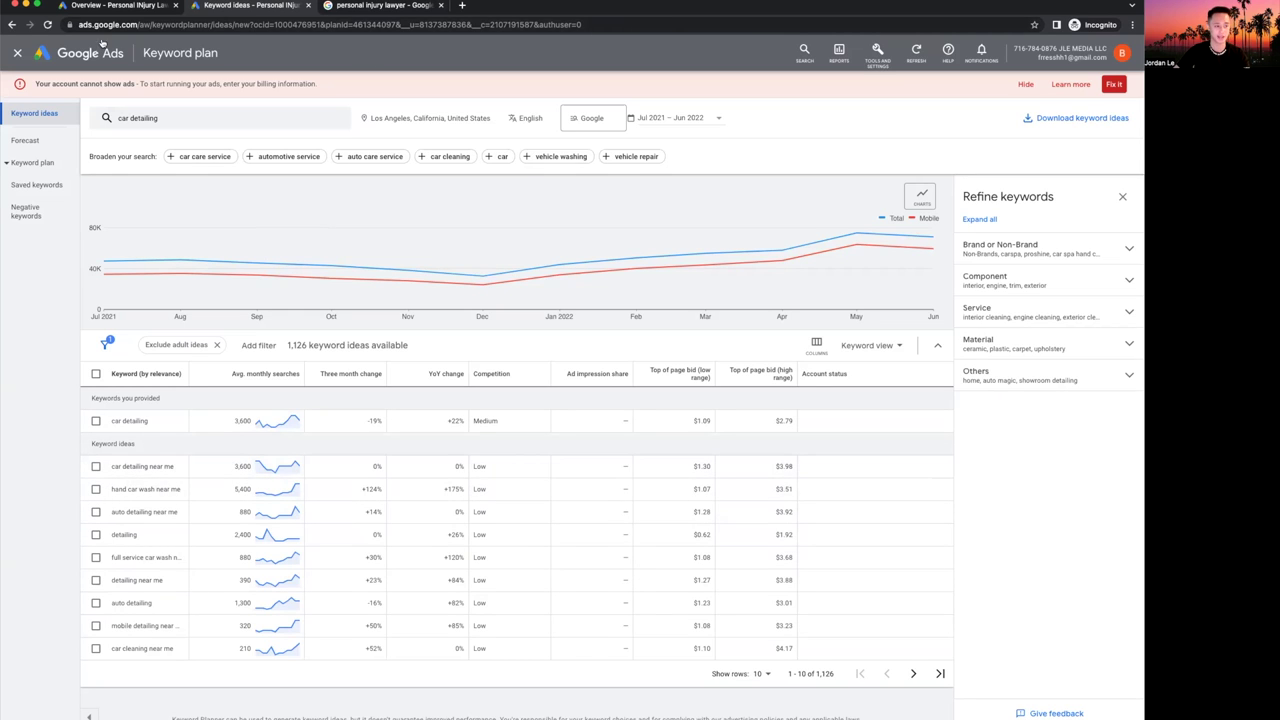
click(17, 52)
click(17, 52)
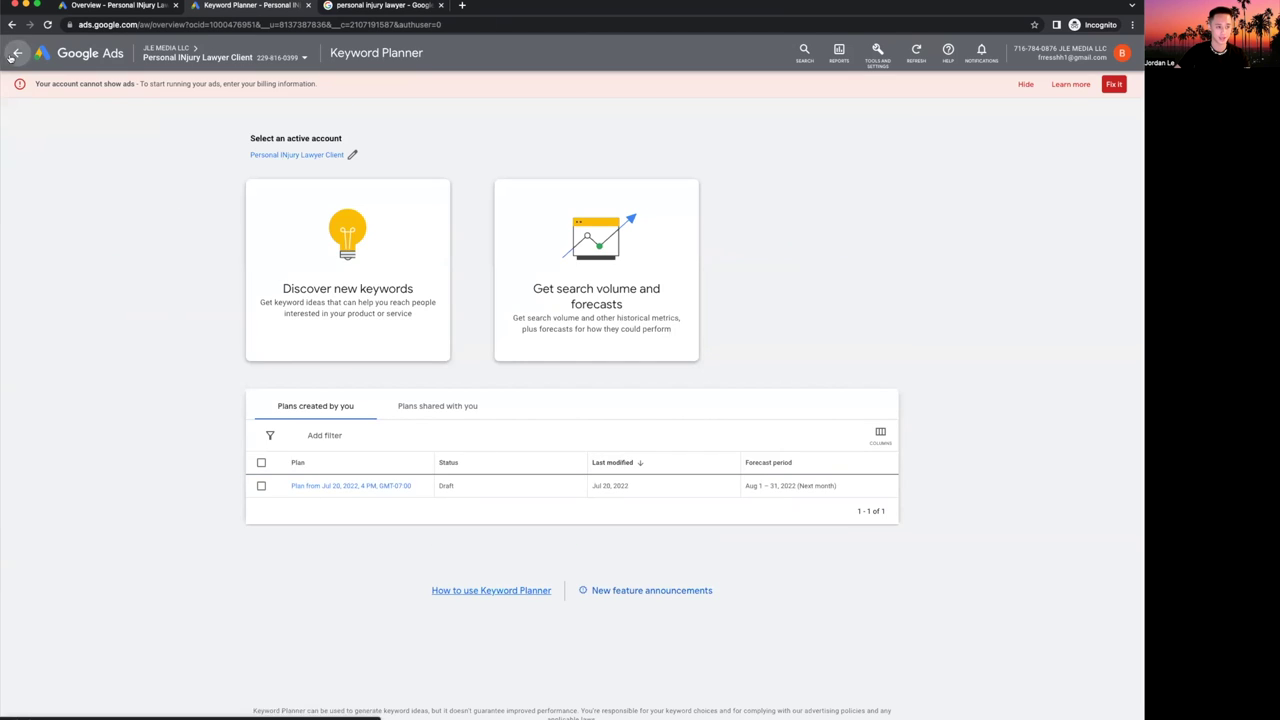
Set the Personal Injury campaign's status to Paused from its Ads page.
click(54, 131)
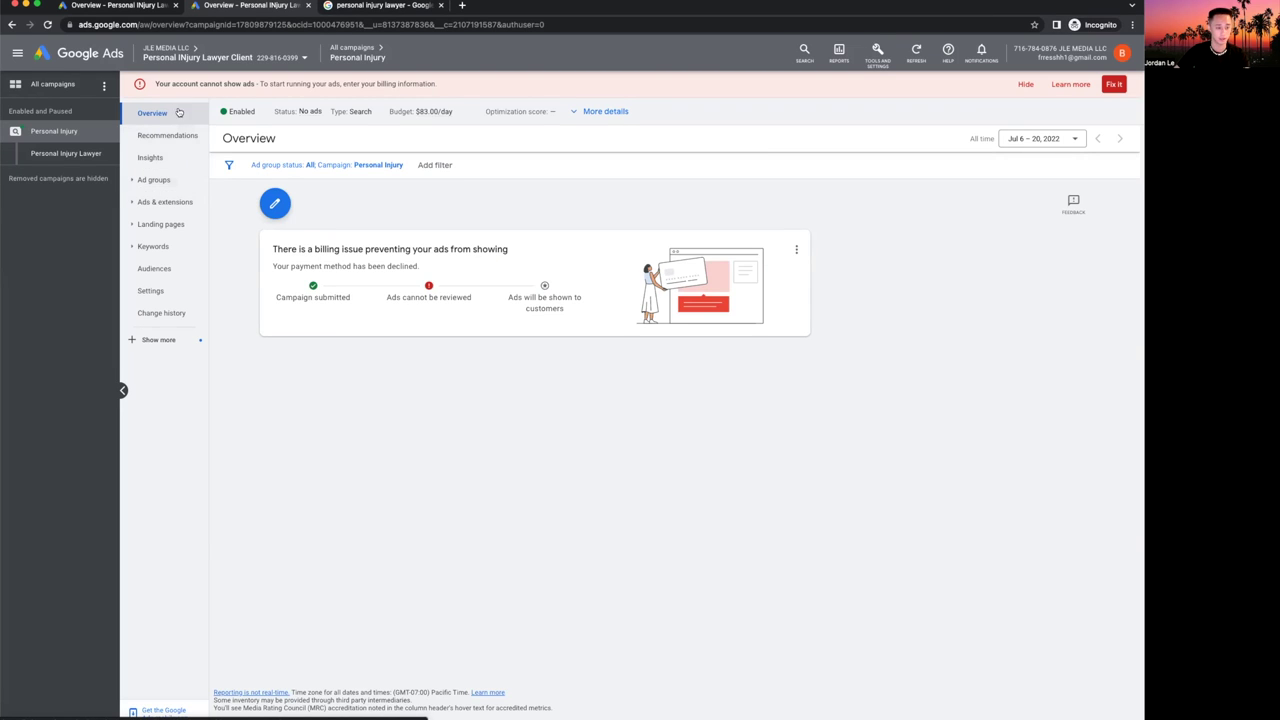
click(172, 203)
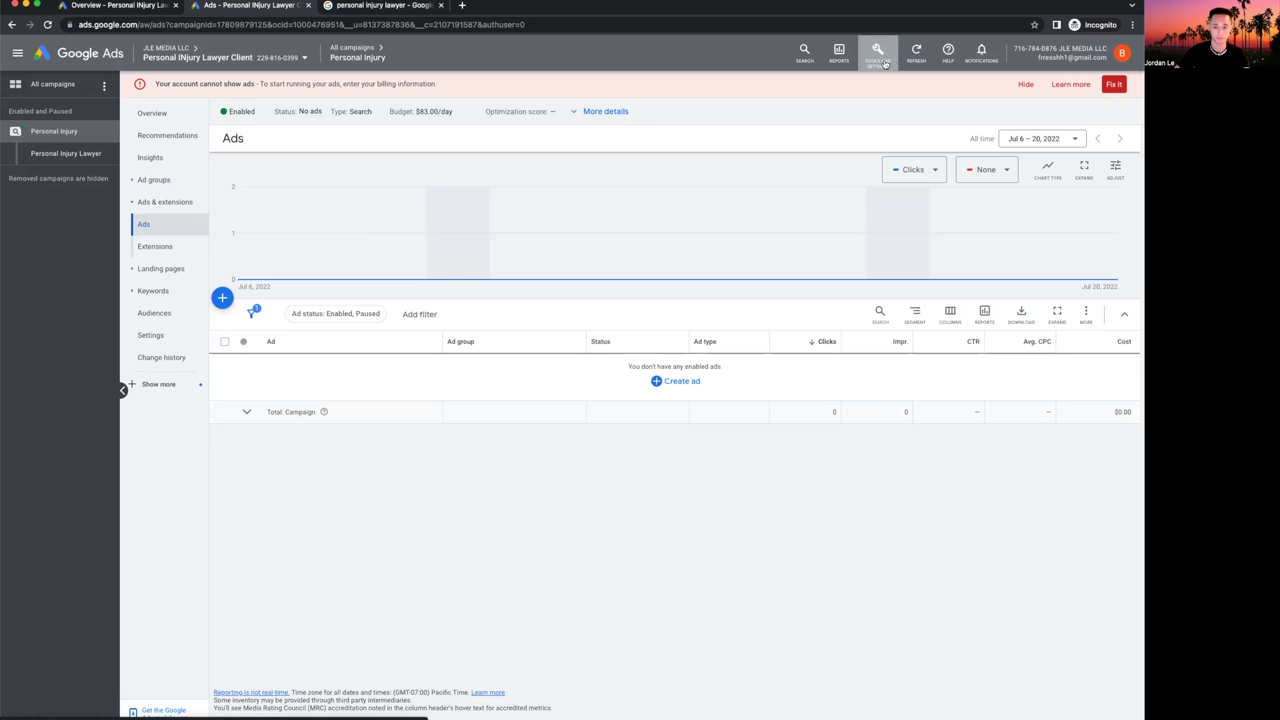
click(239, 116)
click(250, 139)
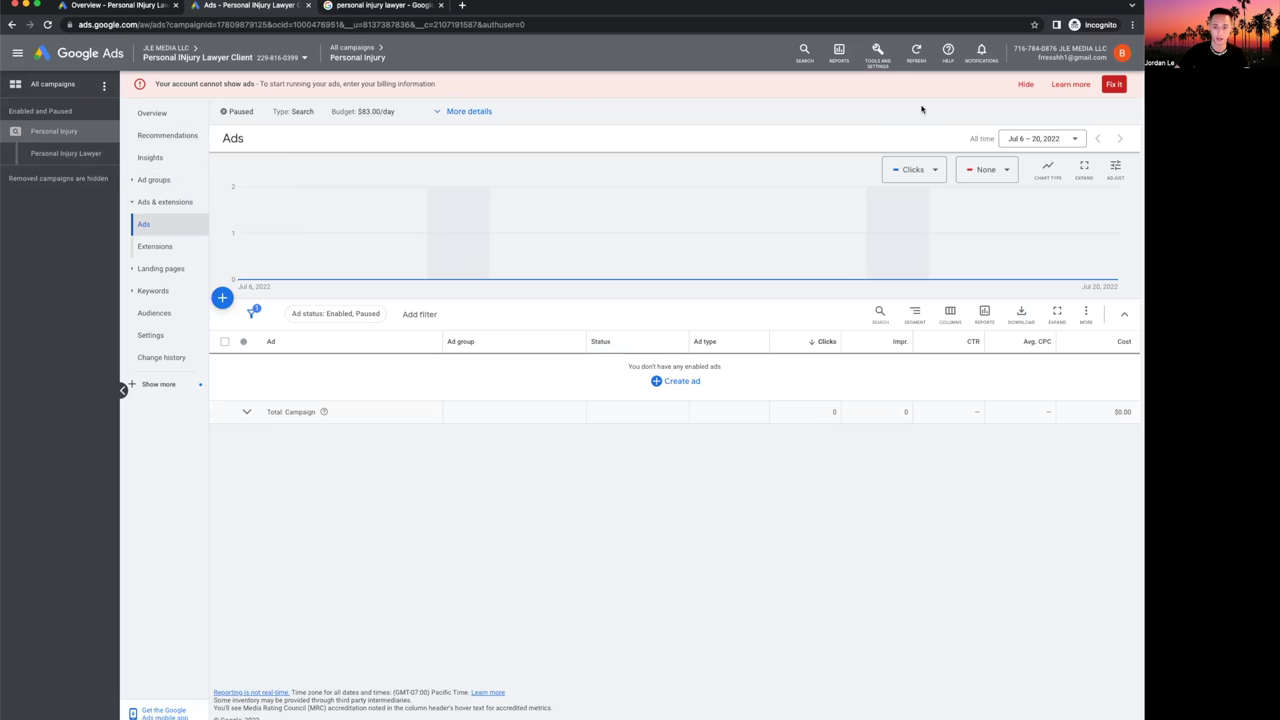
click(873, 68)
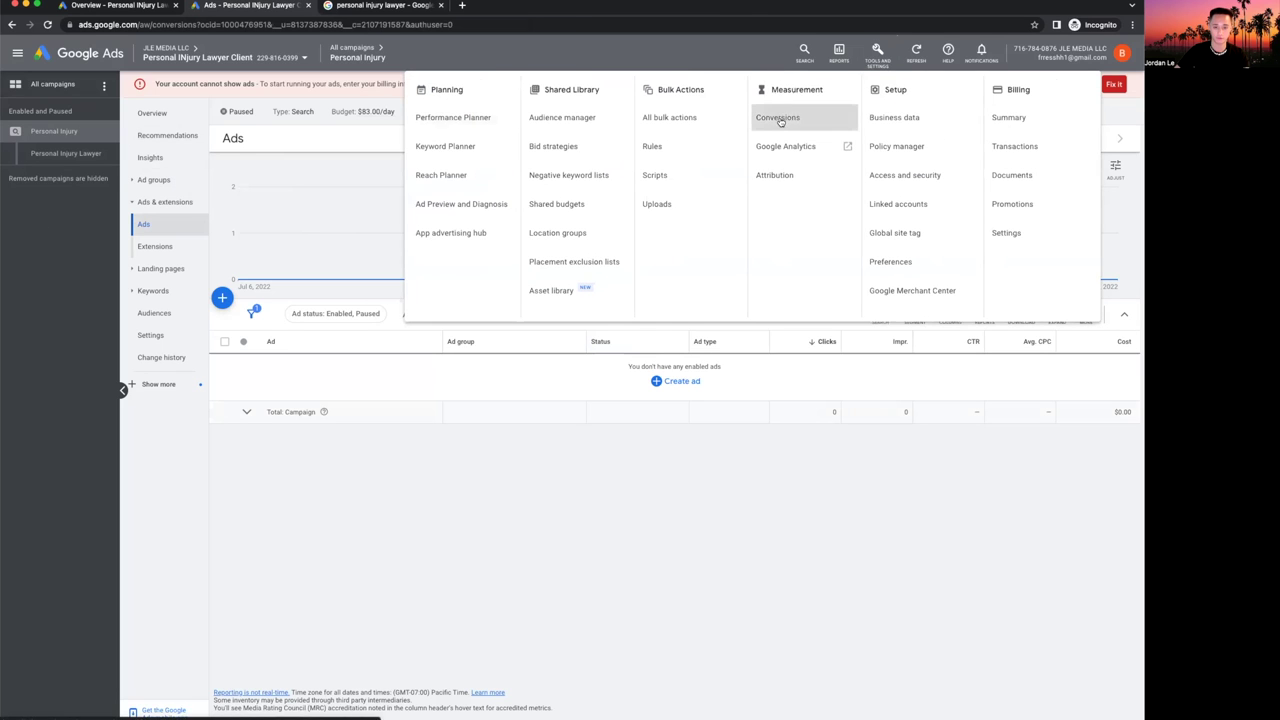
In Conversions, begin a Website conversion action, then cancel it back to the summary.
click(779, 118)
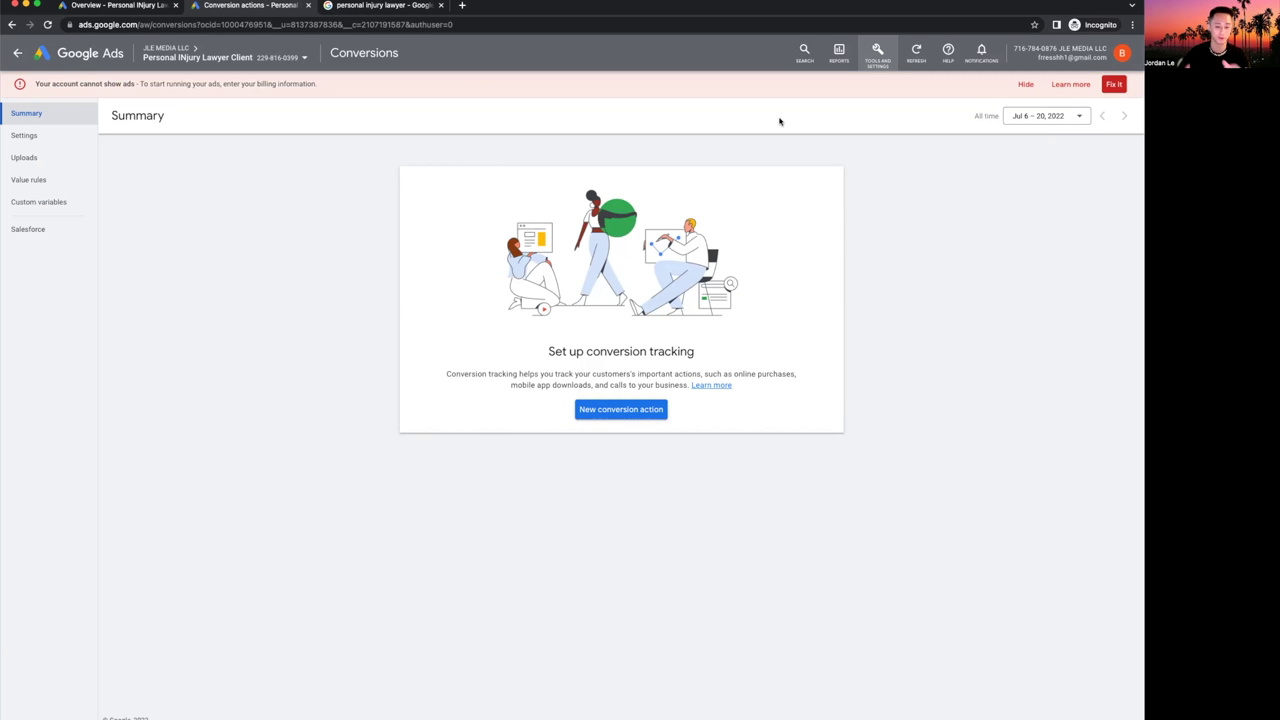
click(645, 405)
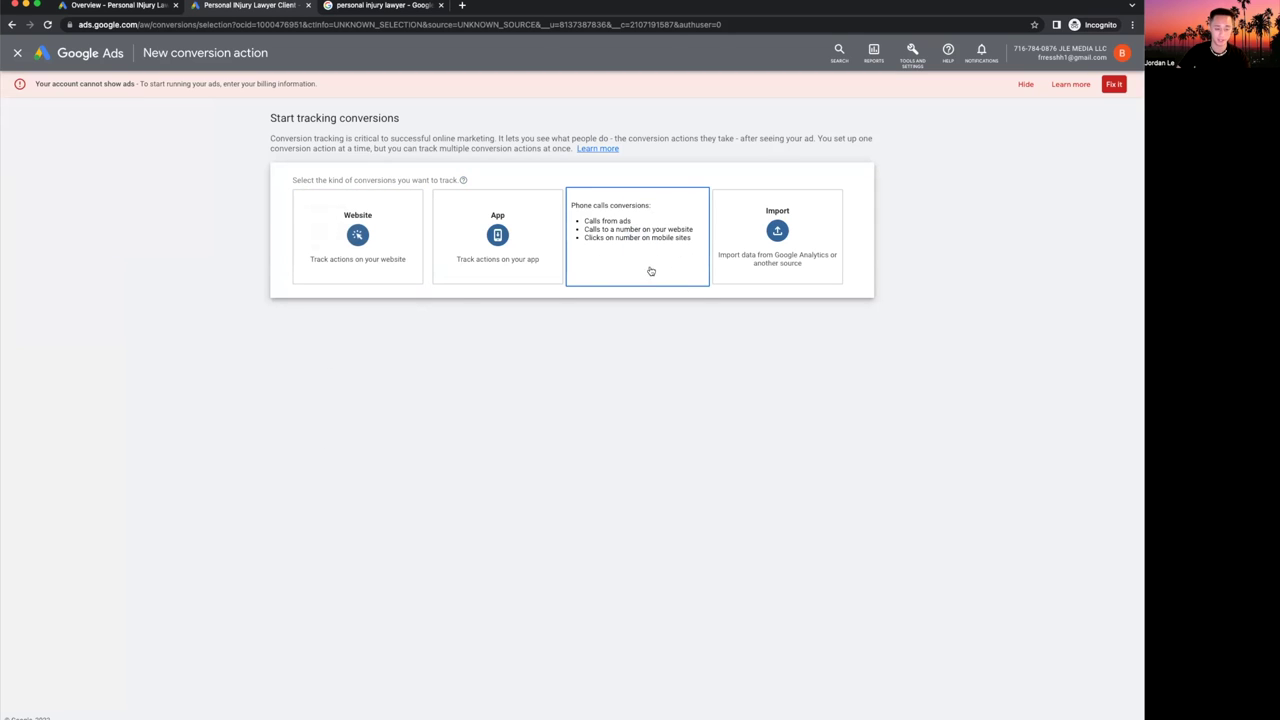
click(354, 274)
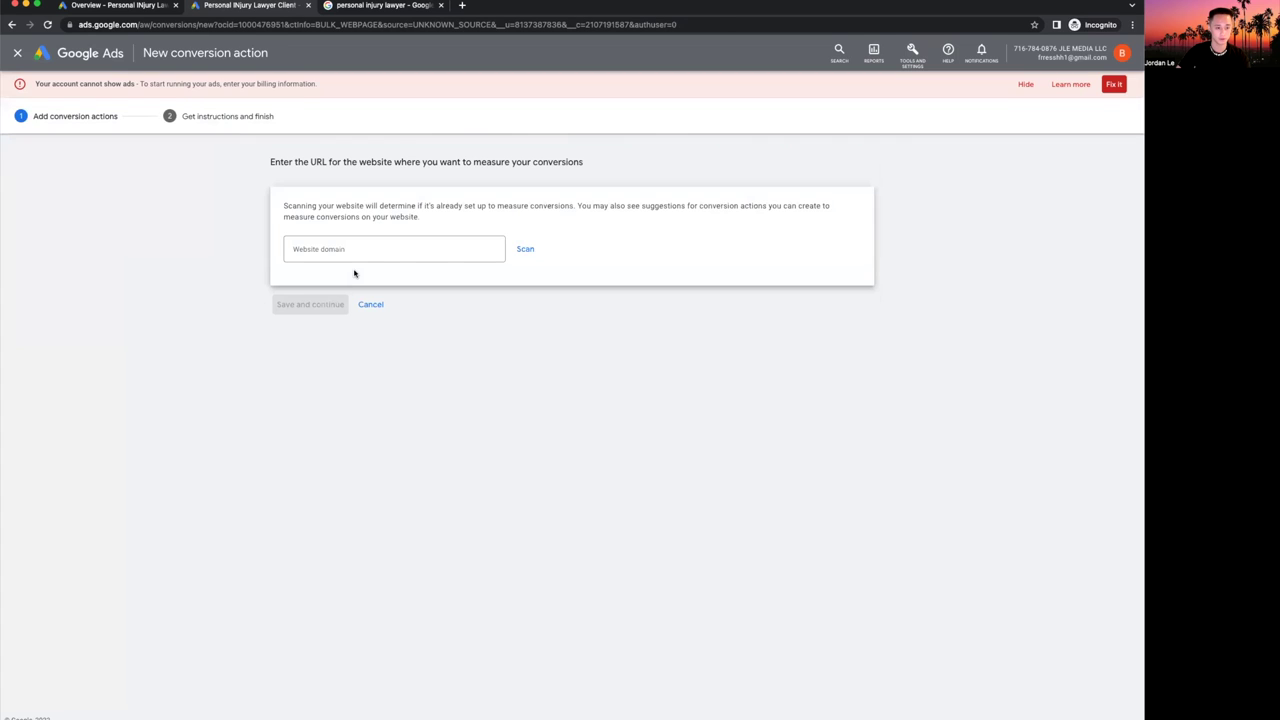
click(366, 250)
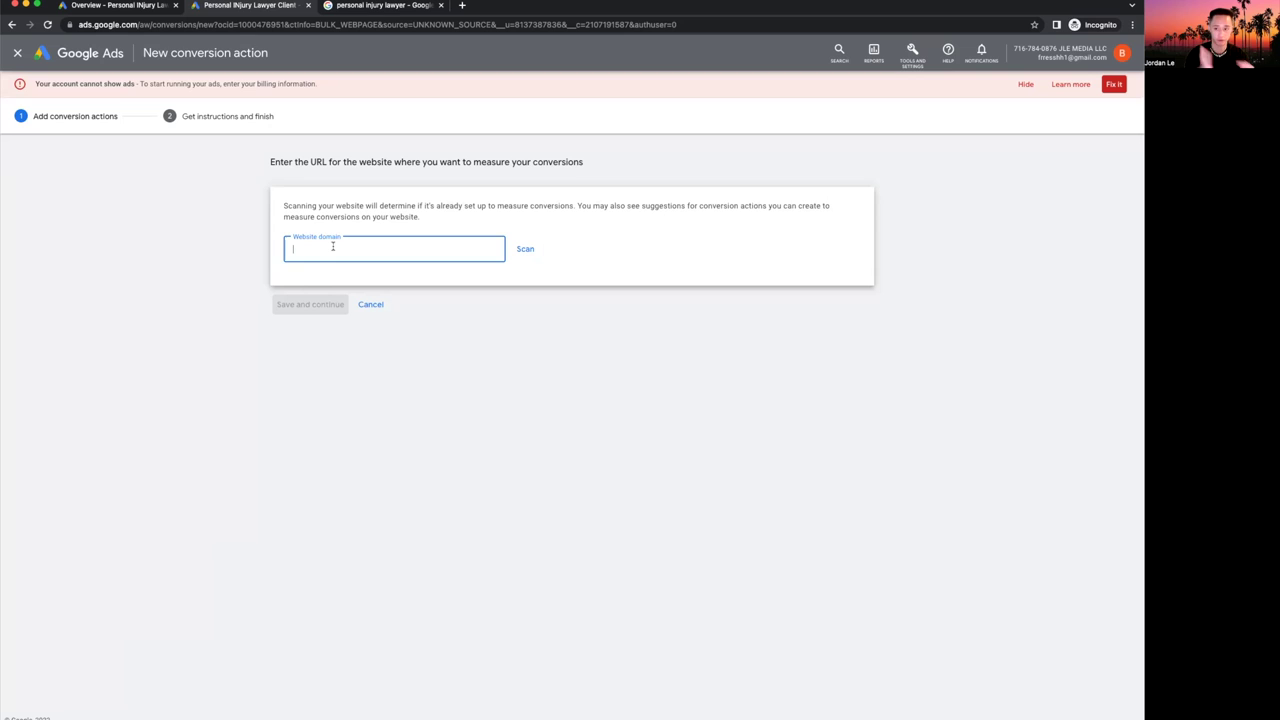
click(370, 305)
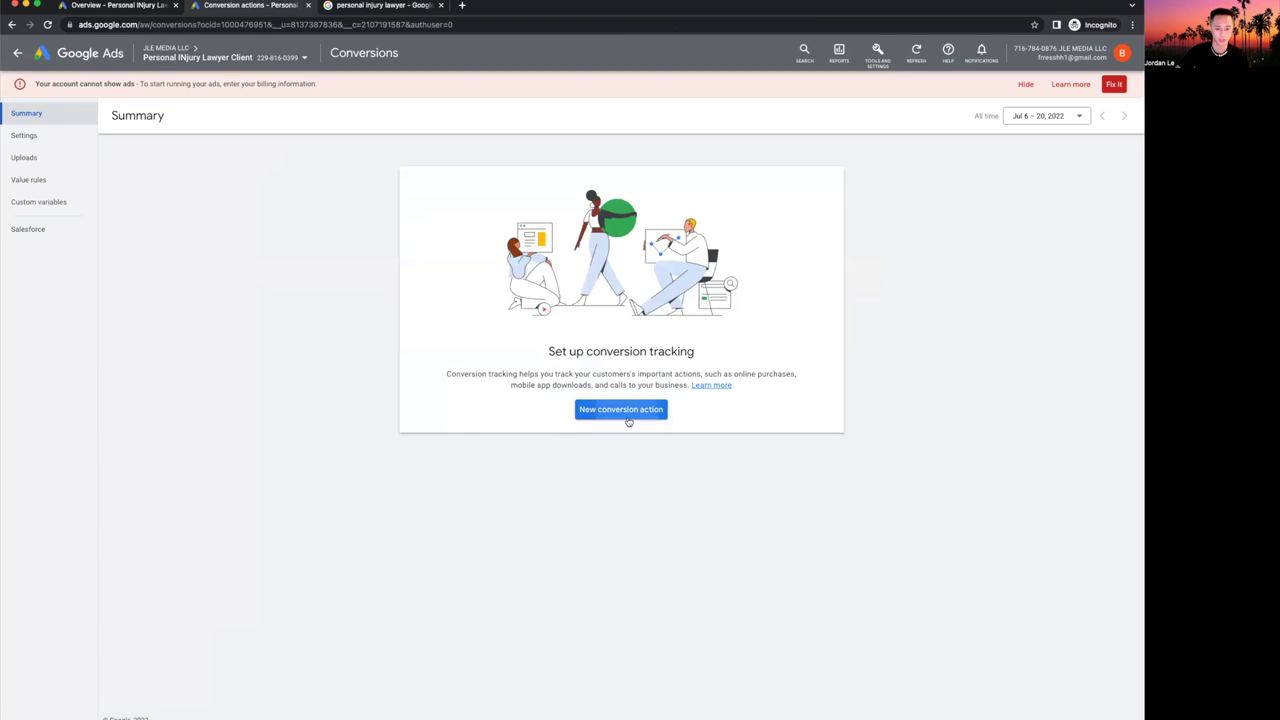
Start a Phone calls conversion action tracking calls to a phone number on the website.
click(620, 409)
click(637, 255)
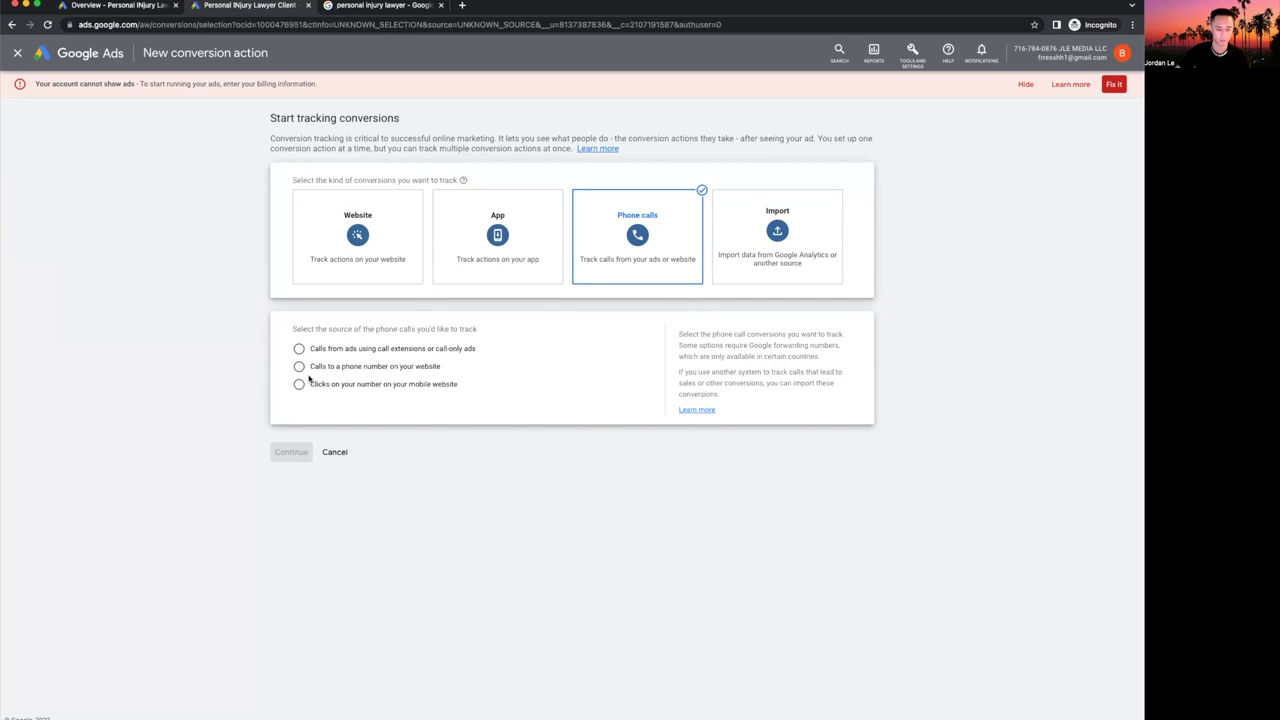
click(362, 368)
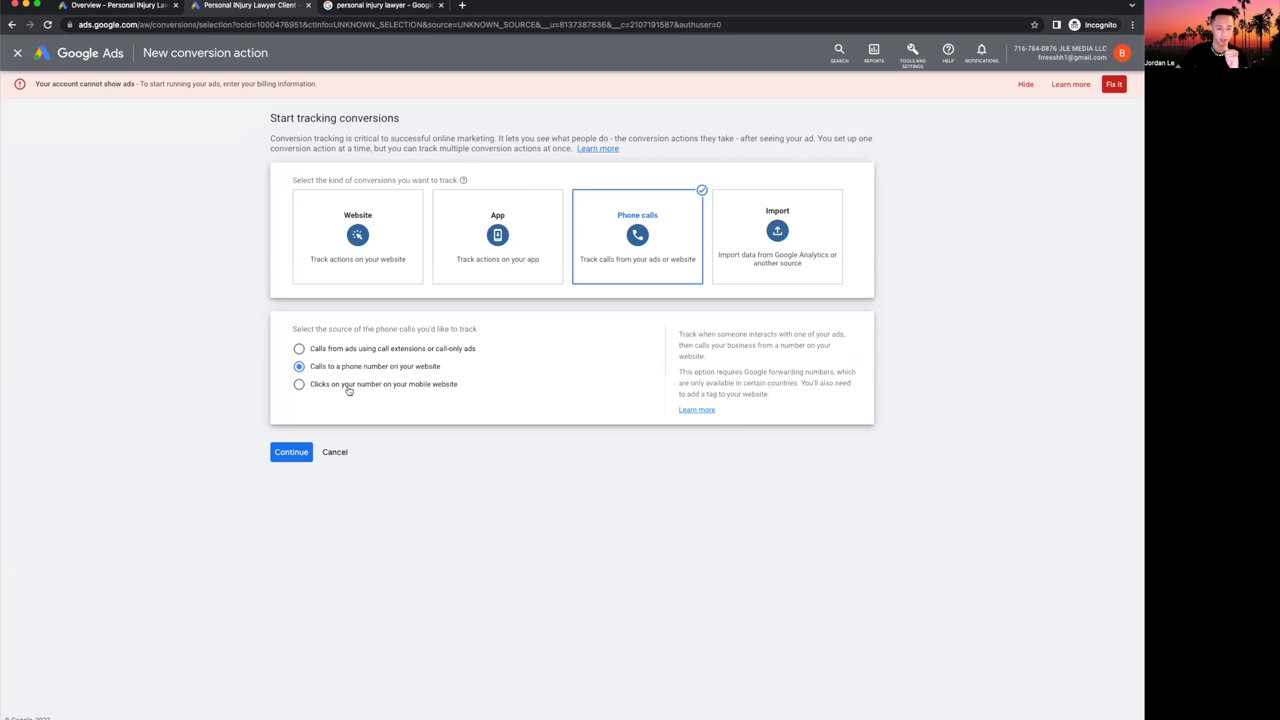
click(289, 453)
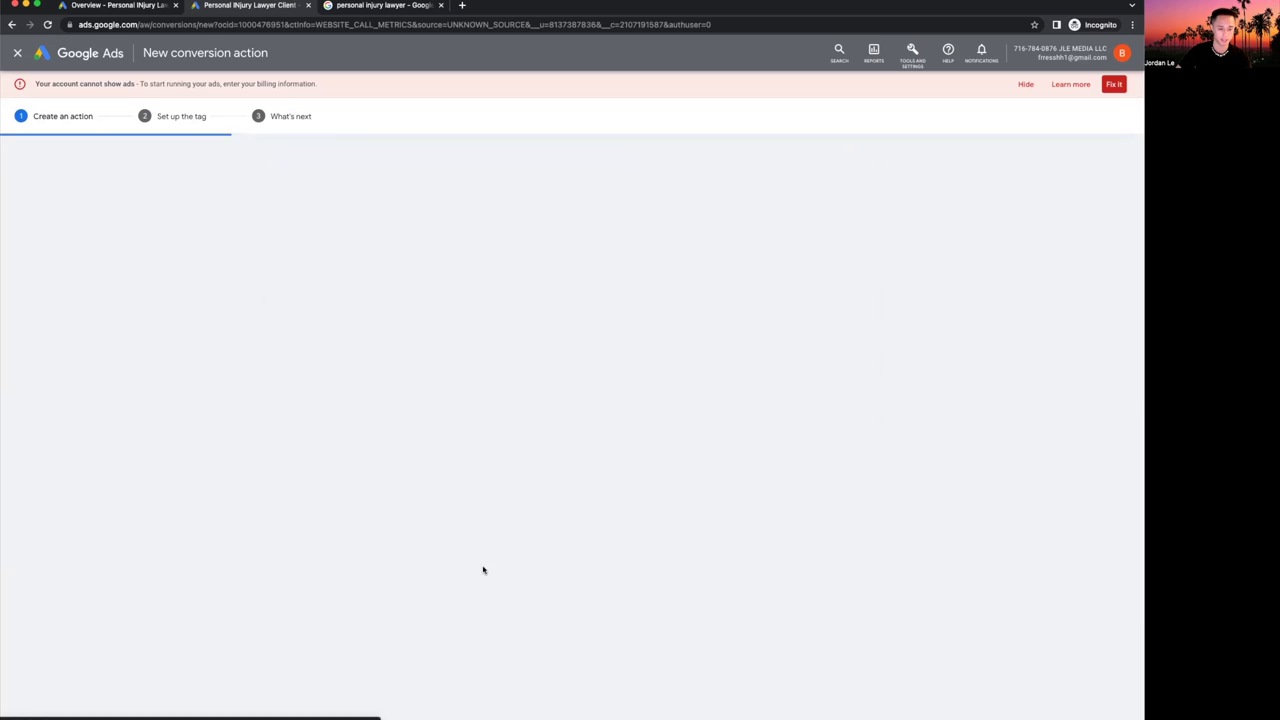
Name the conversion 'Call From Website' and set it to use no conversion value.
click(502, 258)
text(Call To )
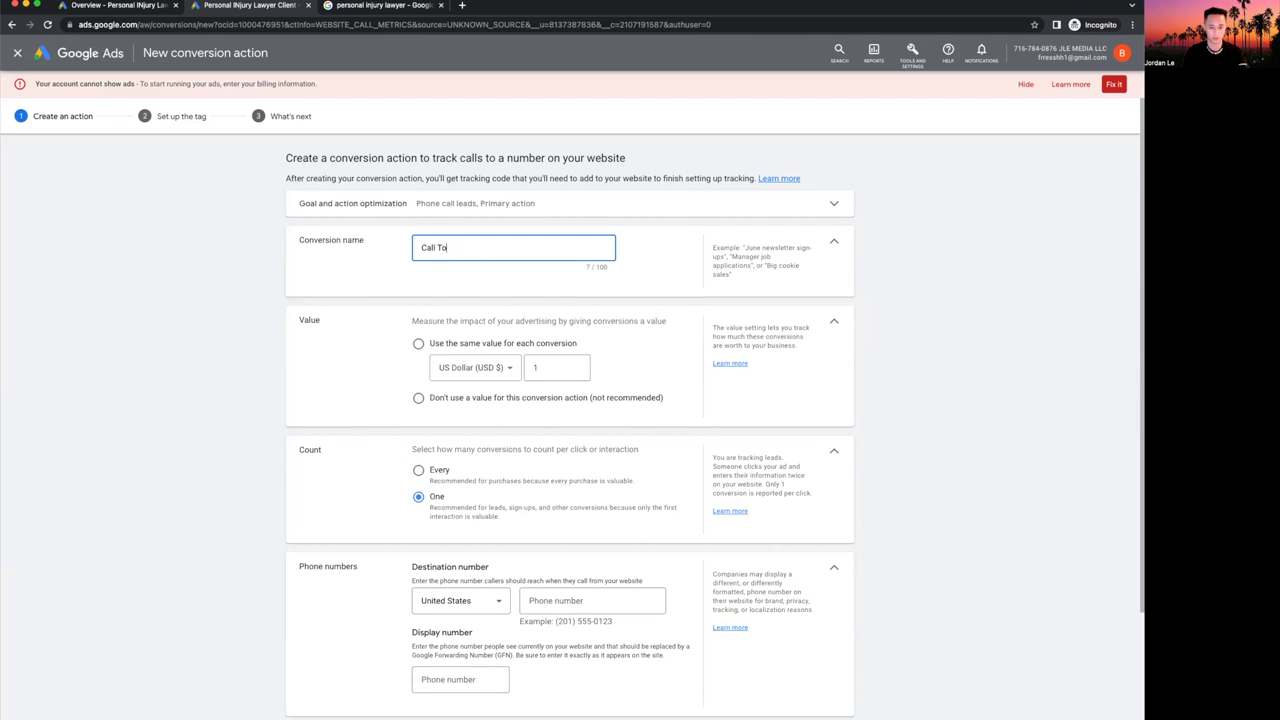
key(BackSpace)
key(BackSpace)
key(BackSpace)
text(From Website)
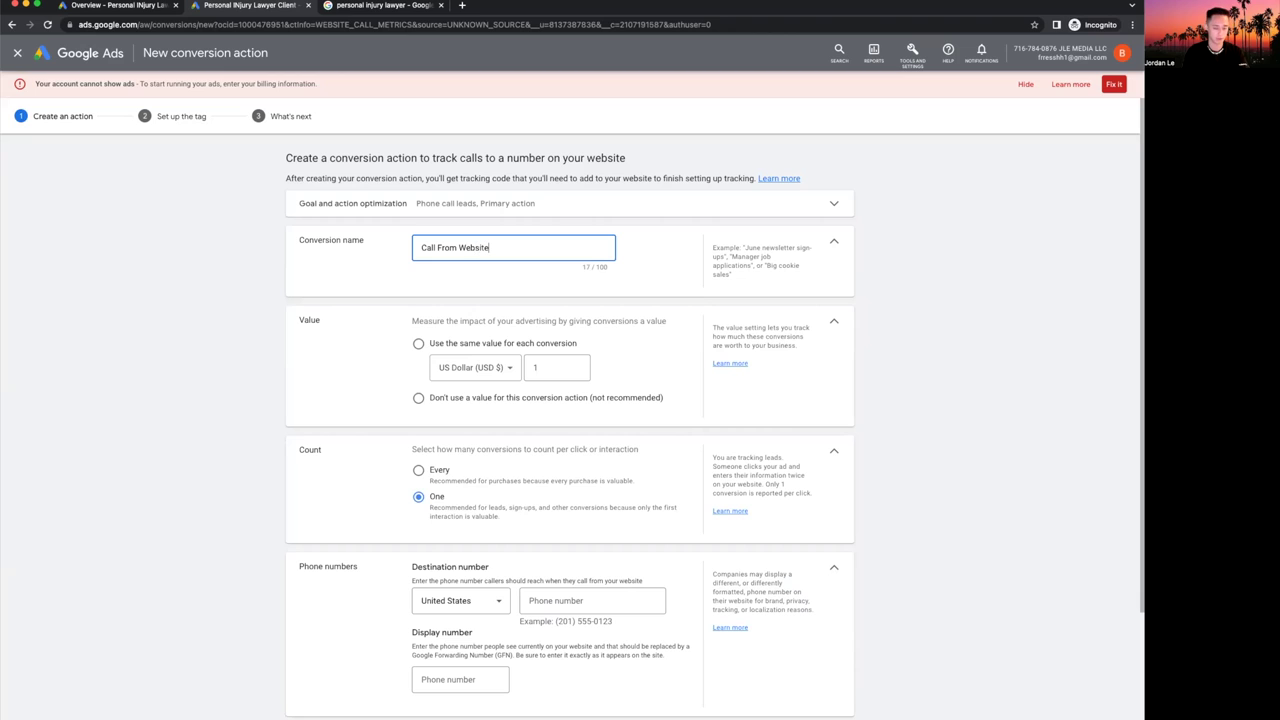
click(486, 398)
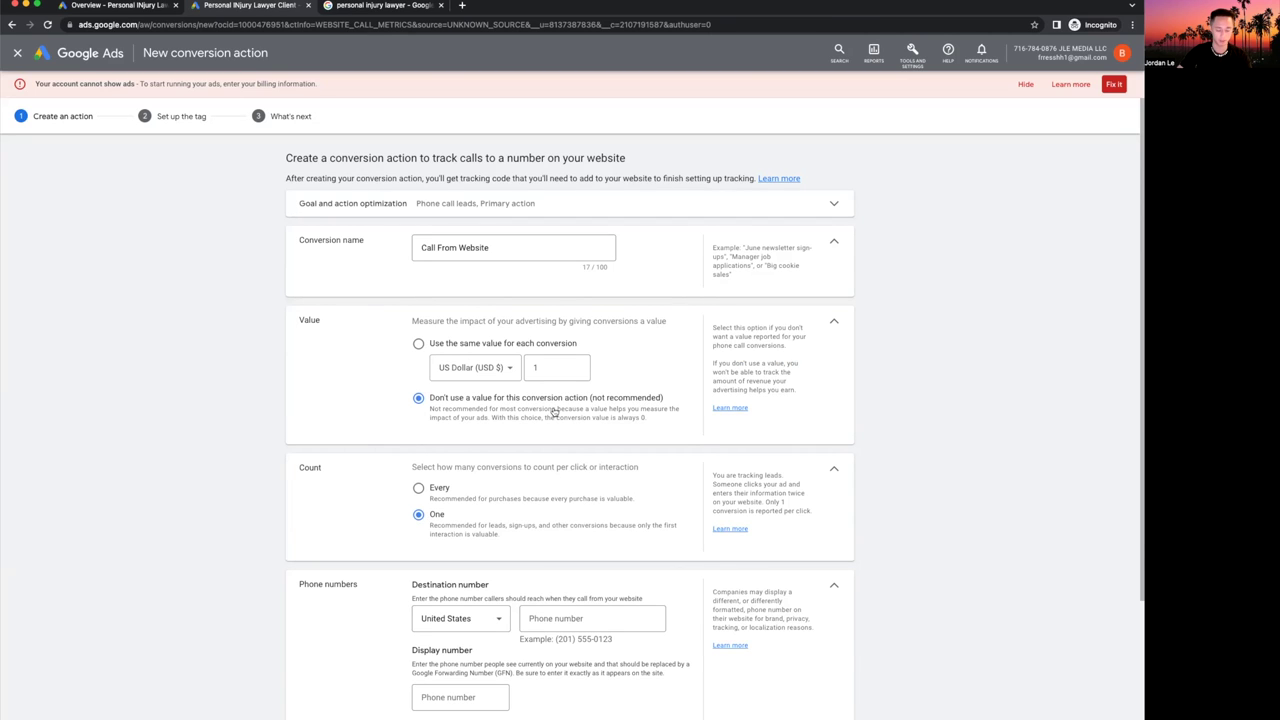
scroll(400, 530, down, 1)
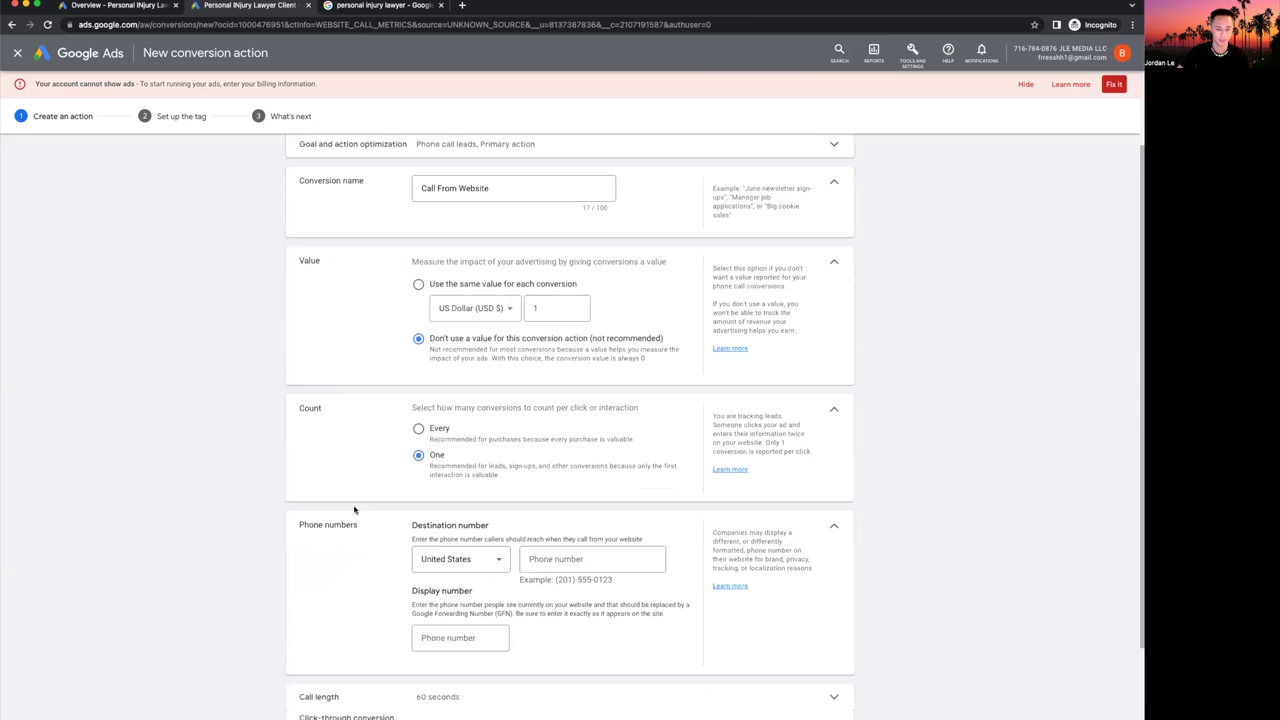
scroll(450, 440, down, 1)
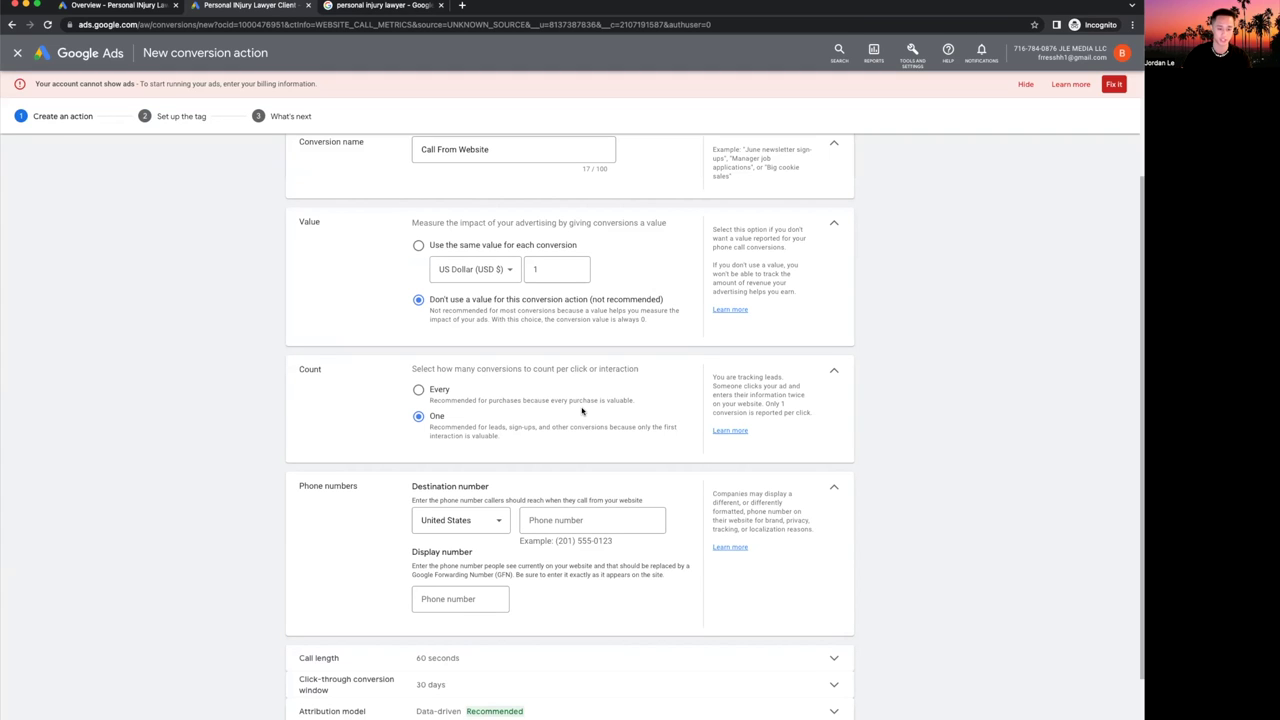
click(628, 522)
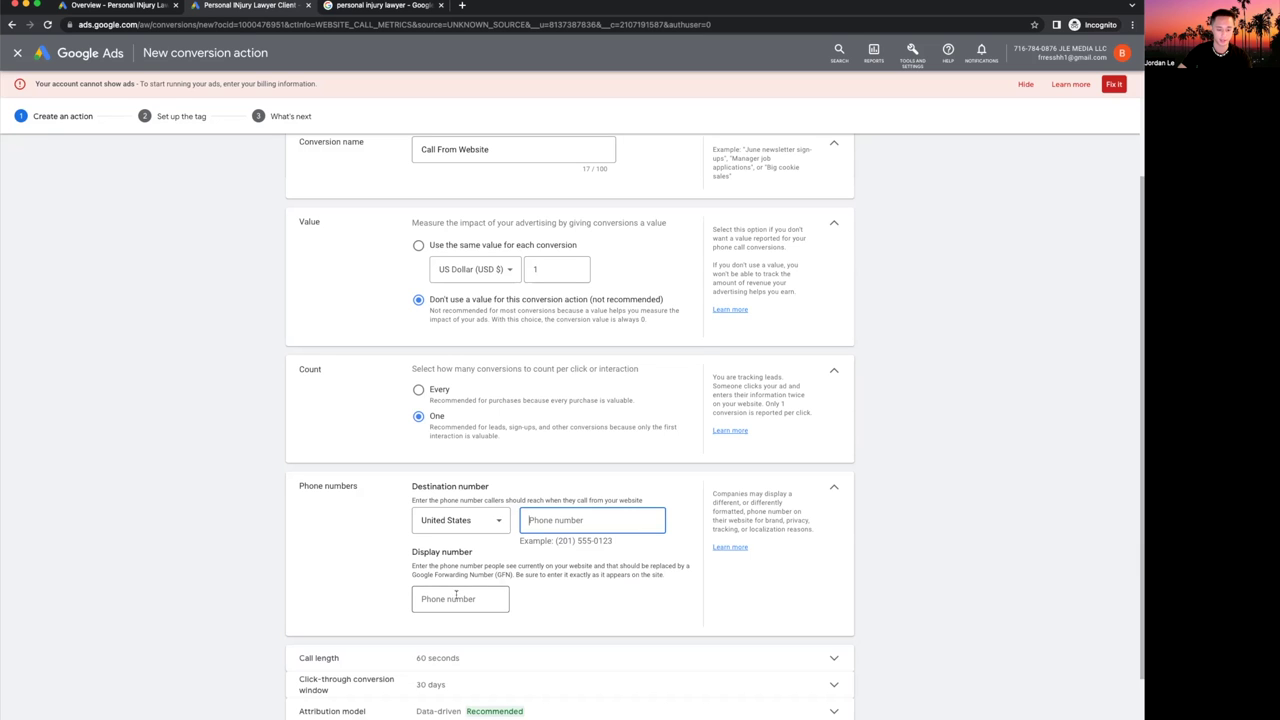
Change the call length value to 10.
scroll(683, 573, down, 1)
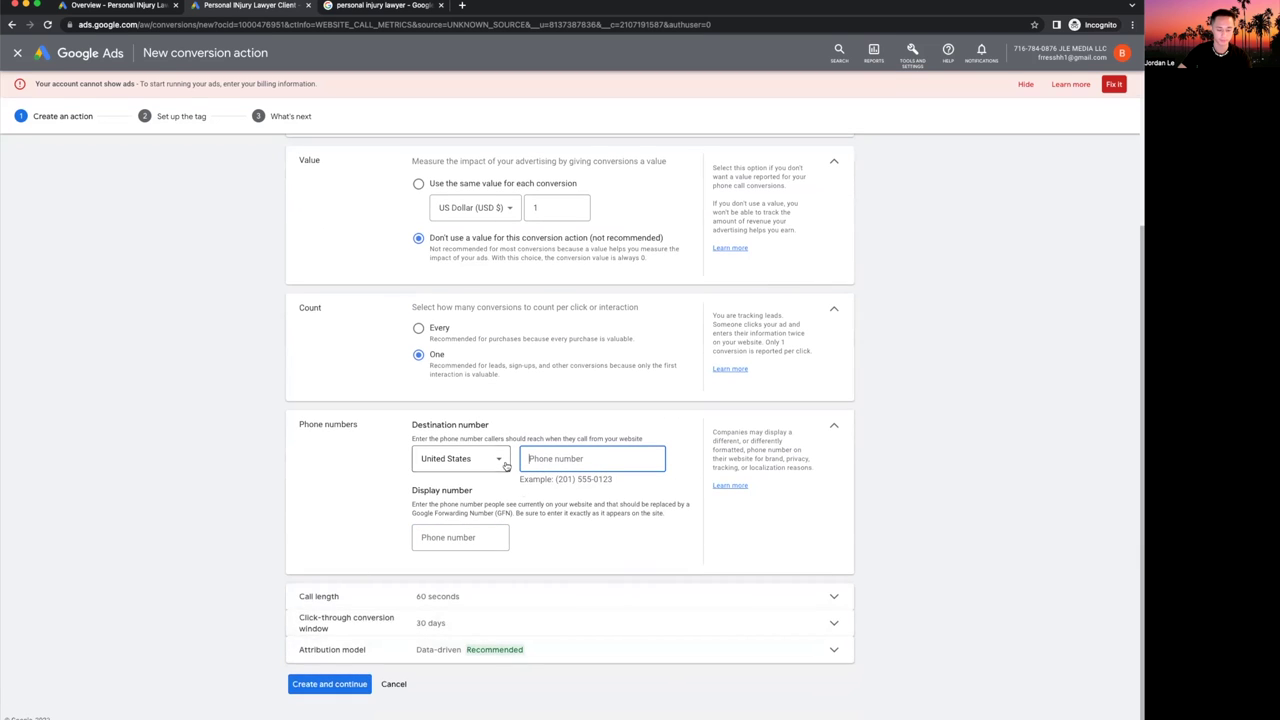
click(409, 605)
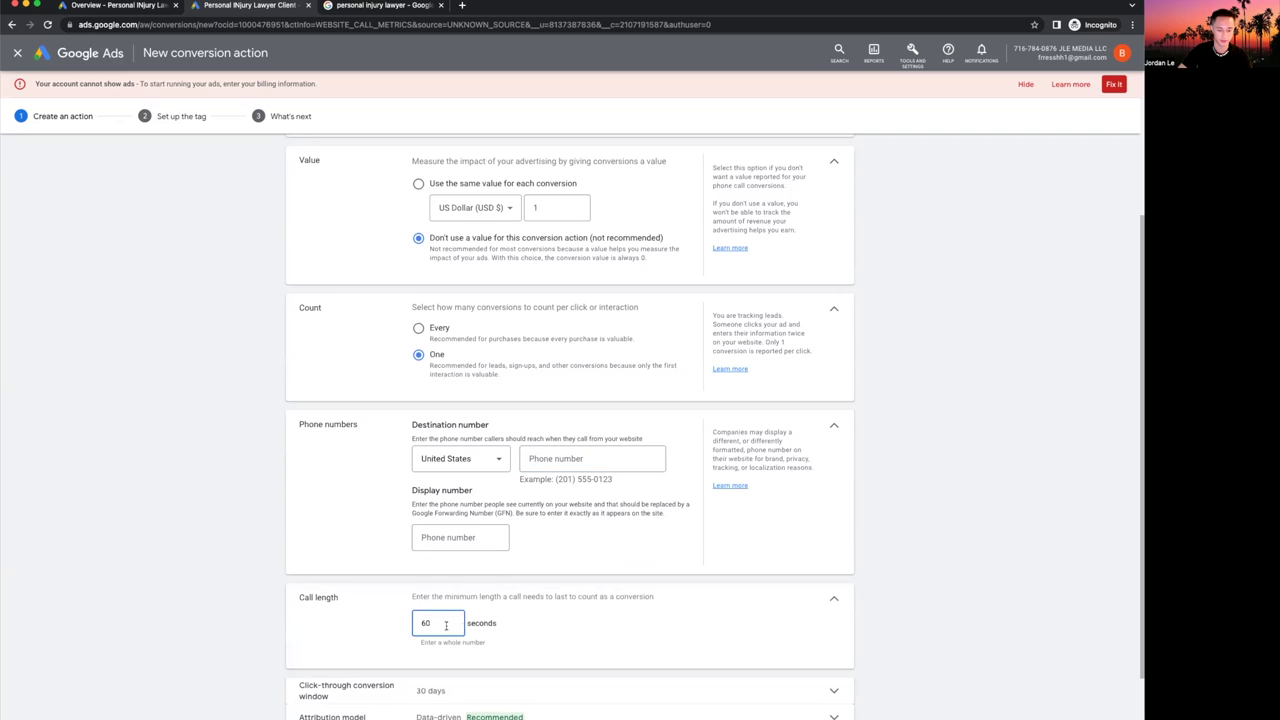
text(1)
click(929, 582)
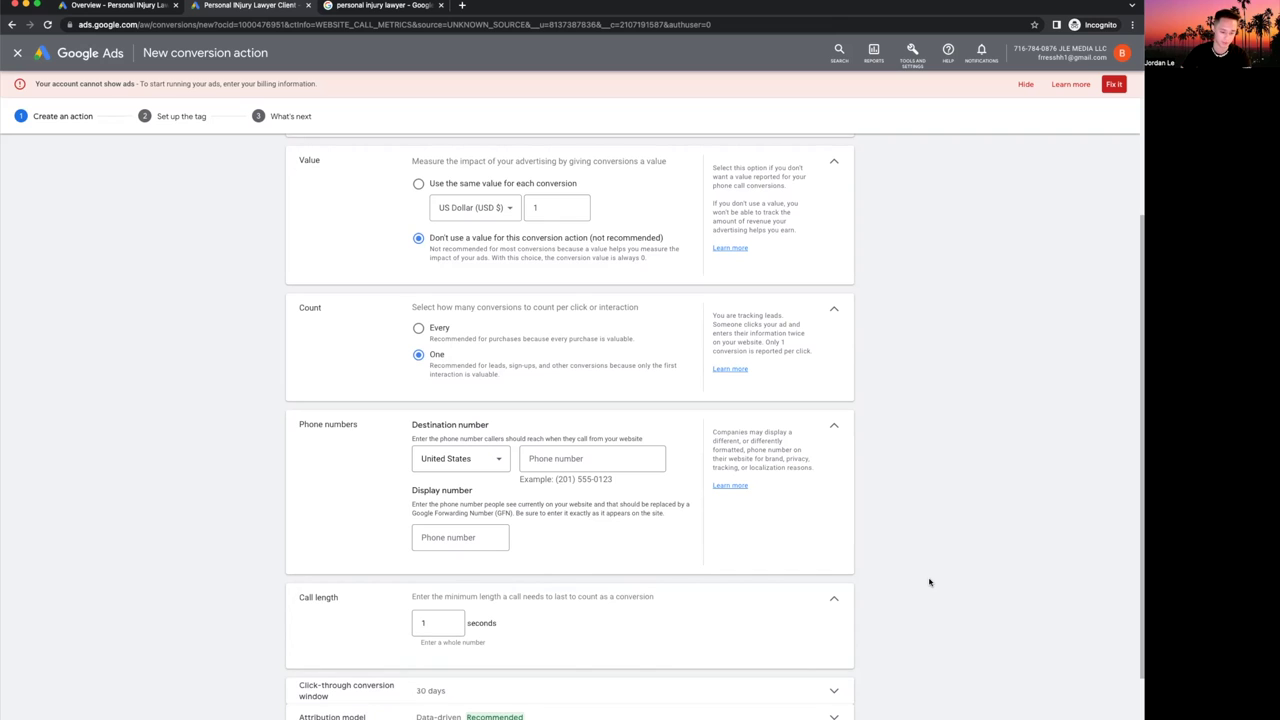
click(446, 634)
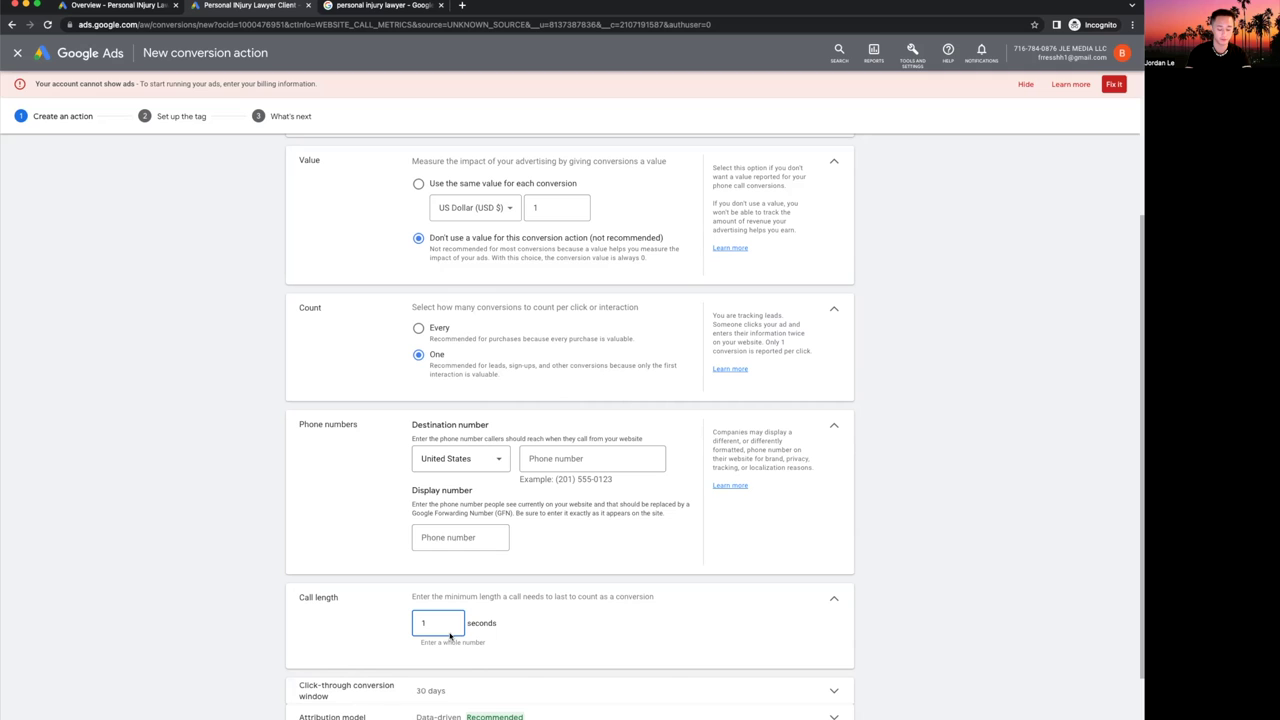
text(0)
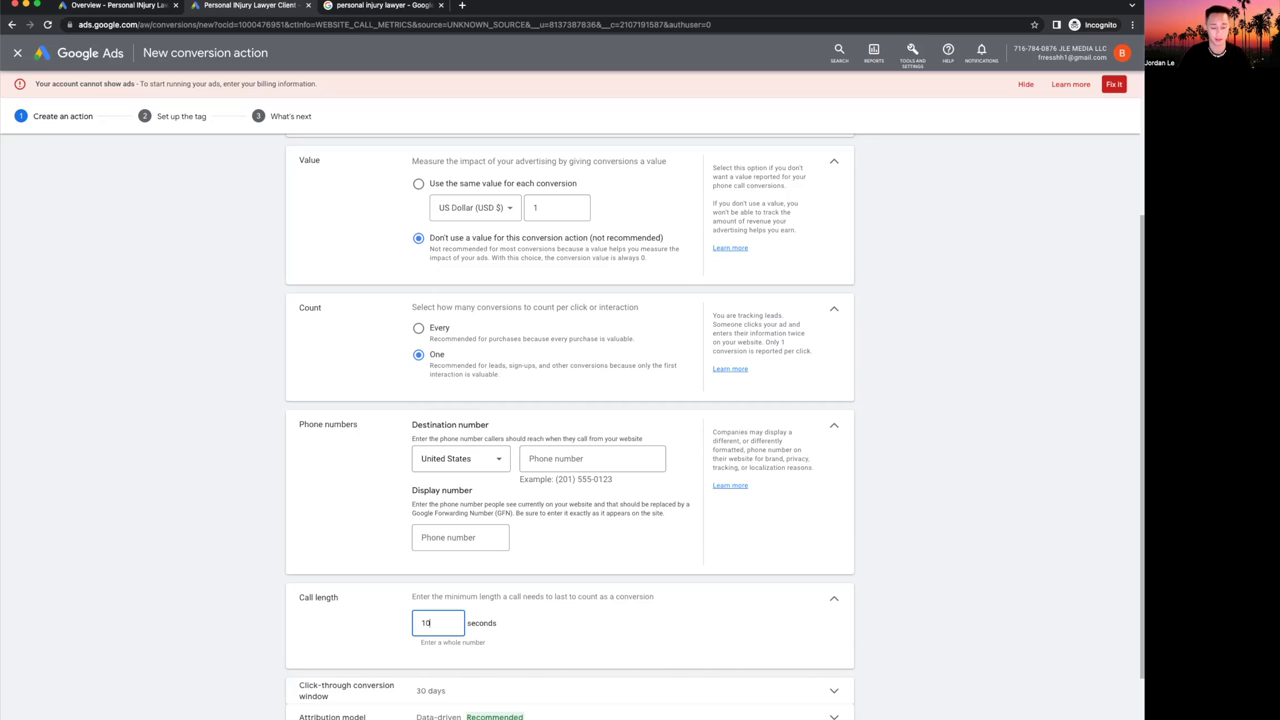
Switch the attribution model from Data-driven to Last click.
scroll(398, 662, down, 2)
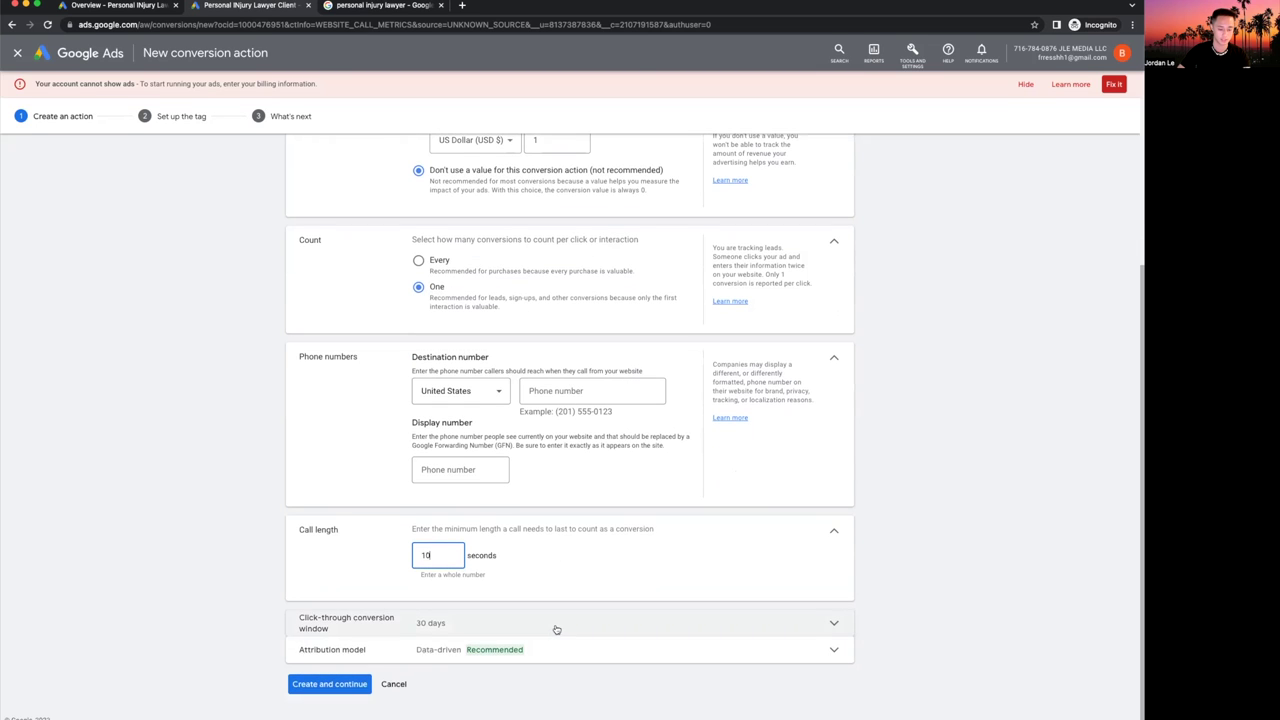
click(449, 651)
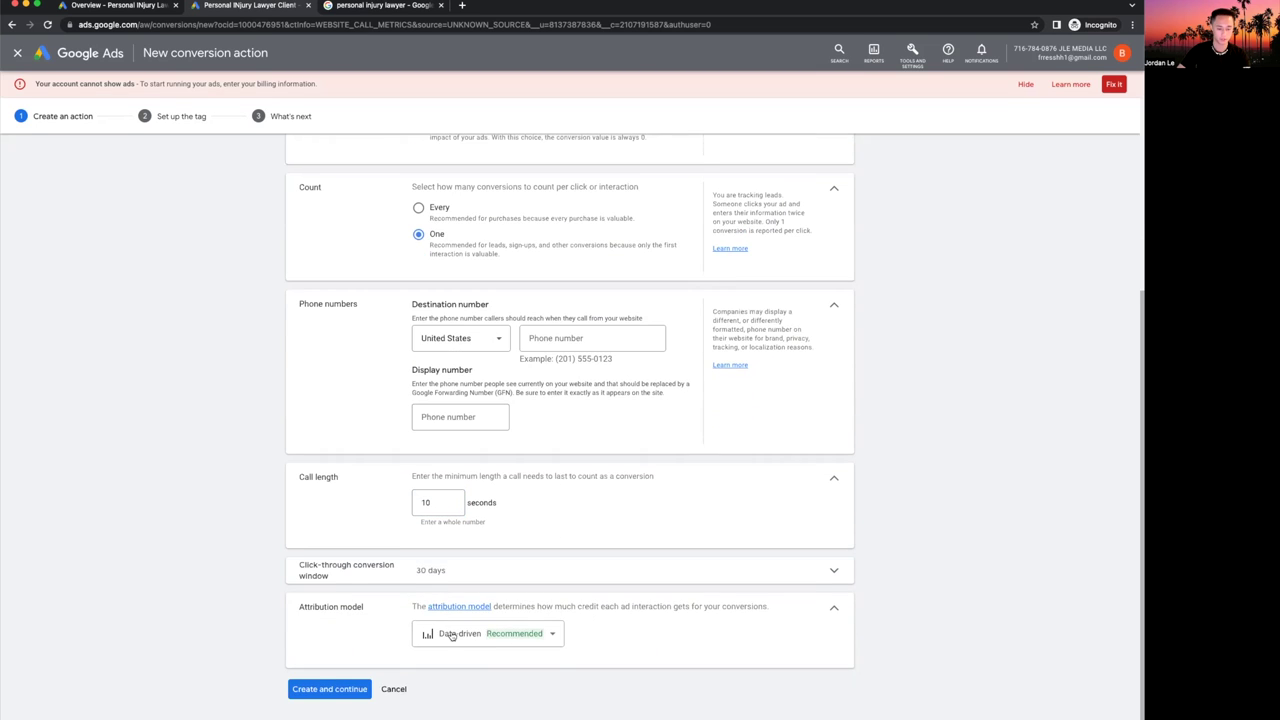
click(449, 634)
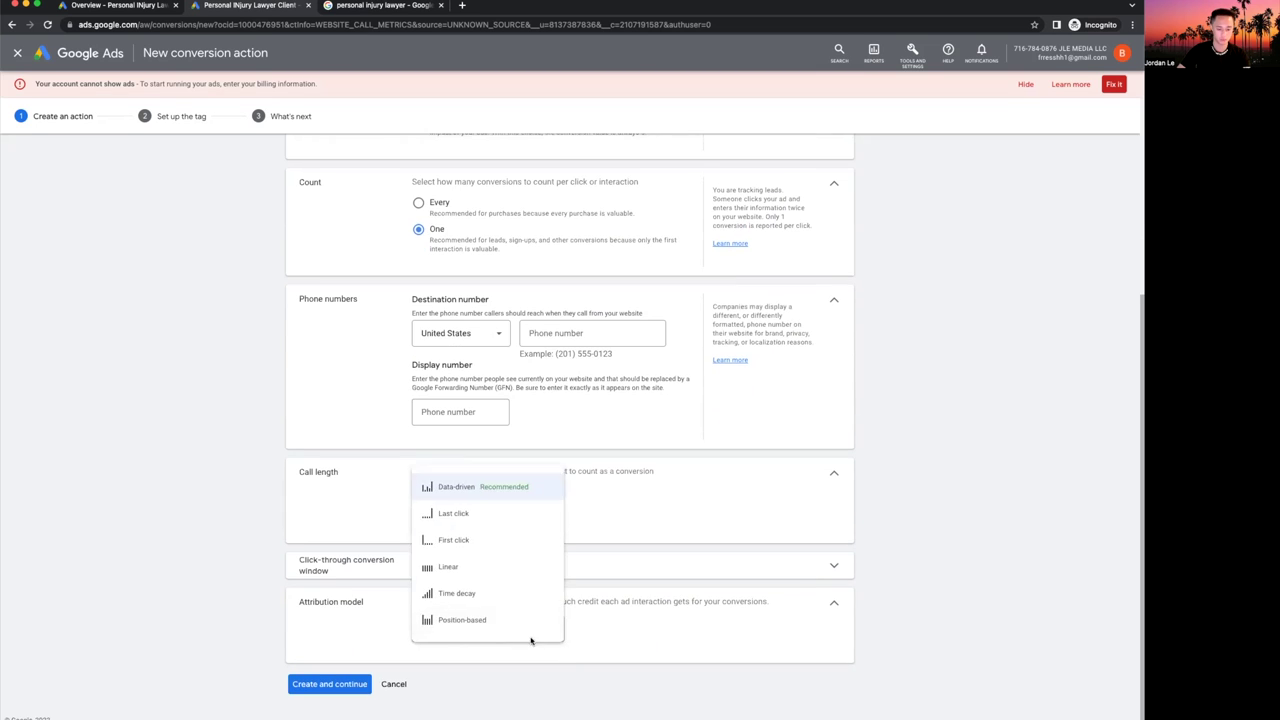
click(473, 516)
click(455, 632)
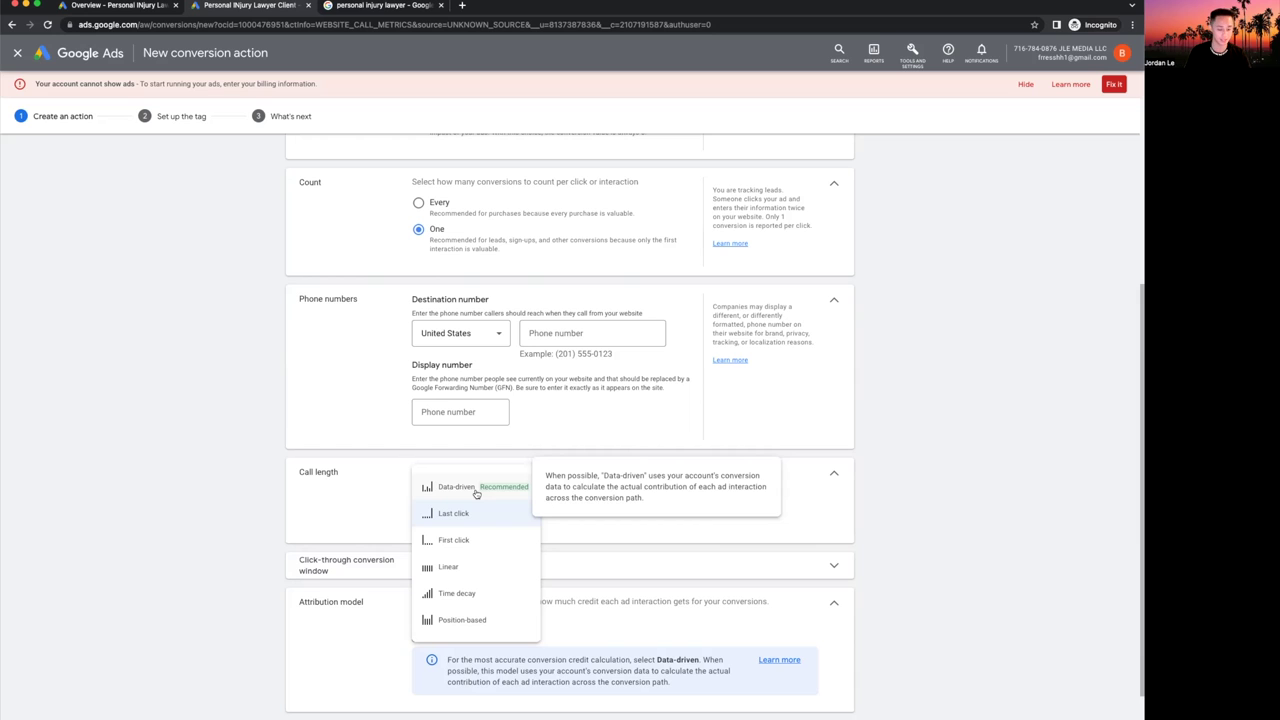
click(476, 490)
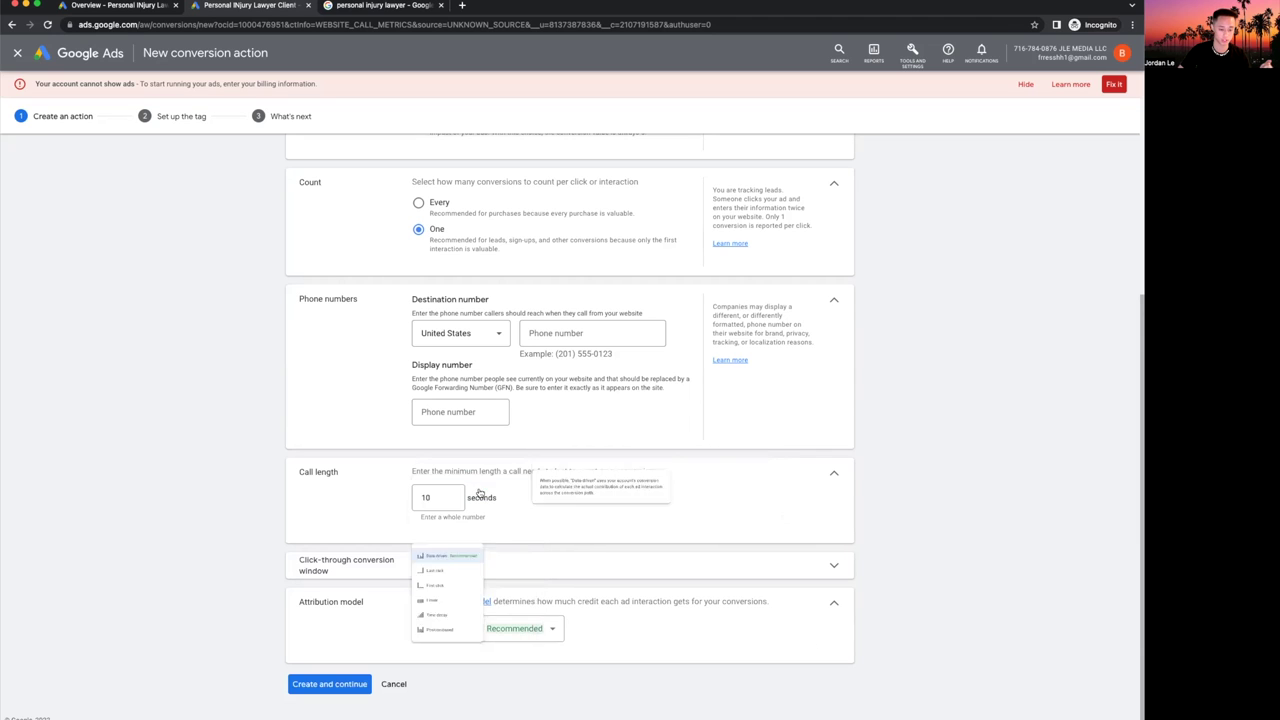
click(496, 632)
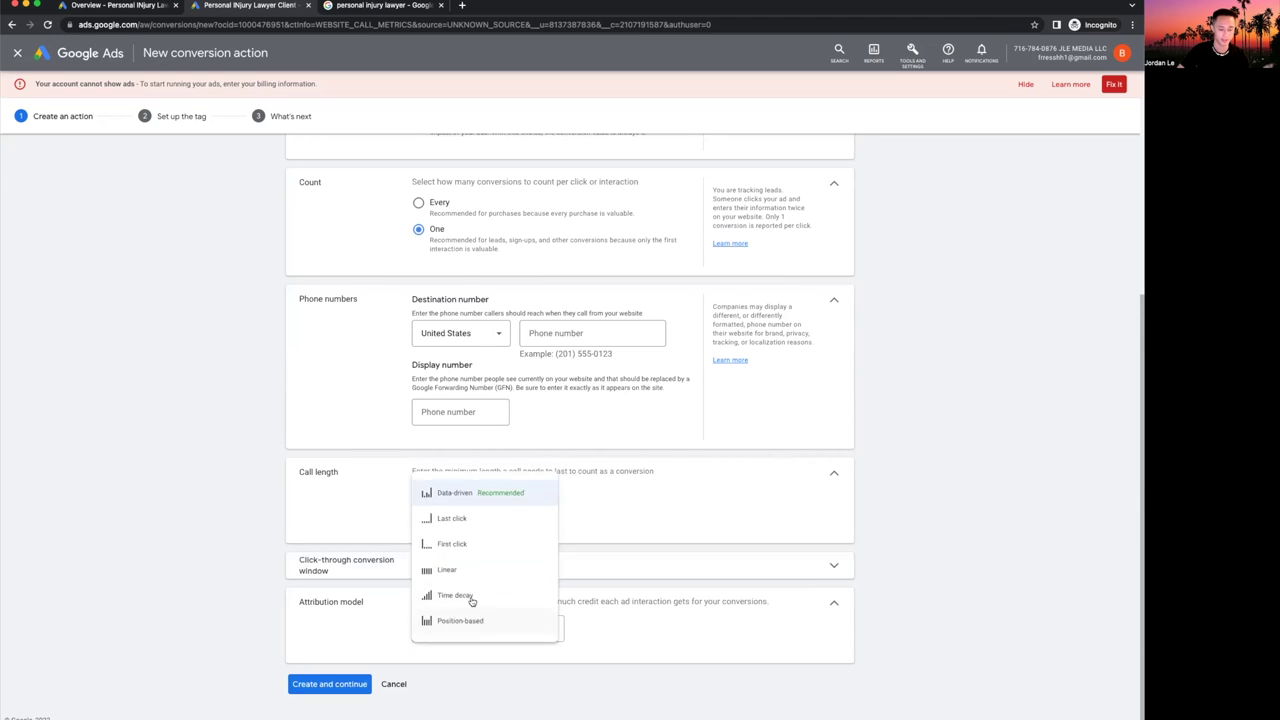
click(451, 518)
scroll(448, 682, down, 1)
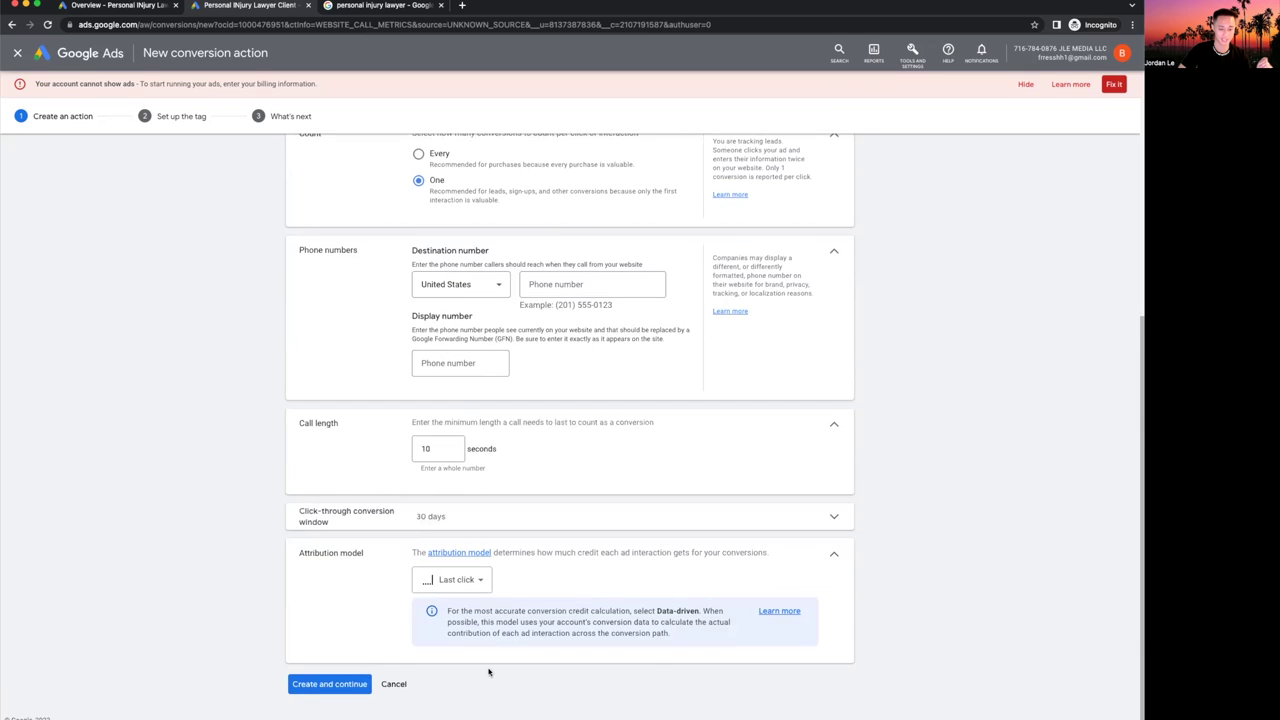
scroll(455, 675, up, 1)
scroll(520, 590, up, 5)
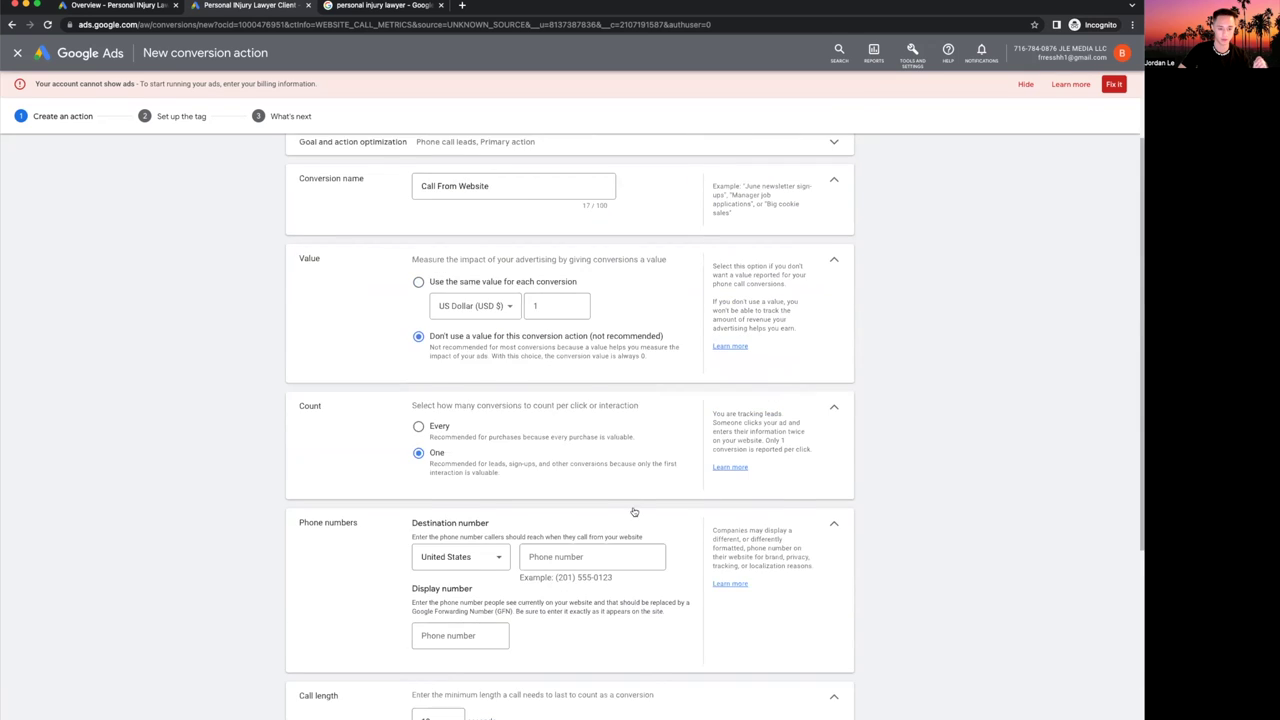
click(575, 618)
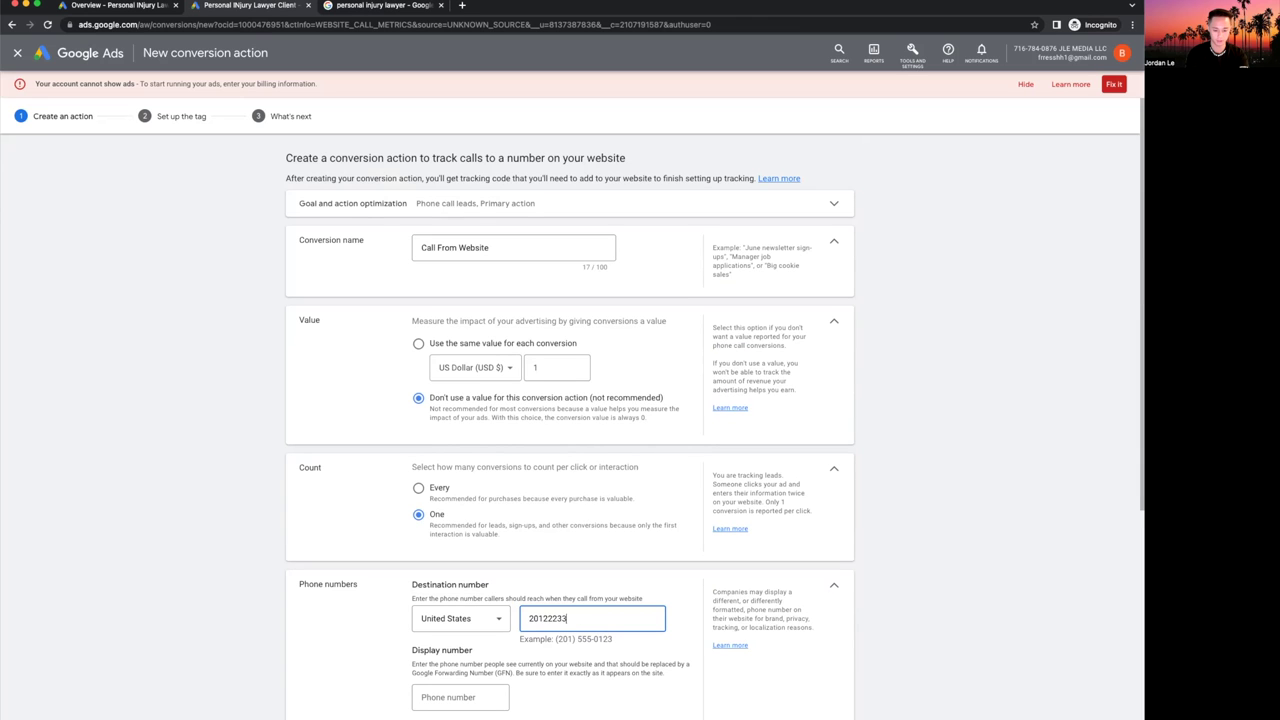
Enter the business phone number as the destination number and attempt to create the action.
scroll(376, 670, down, 3)
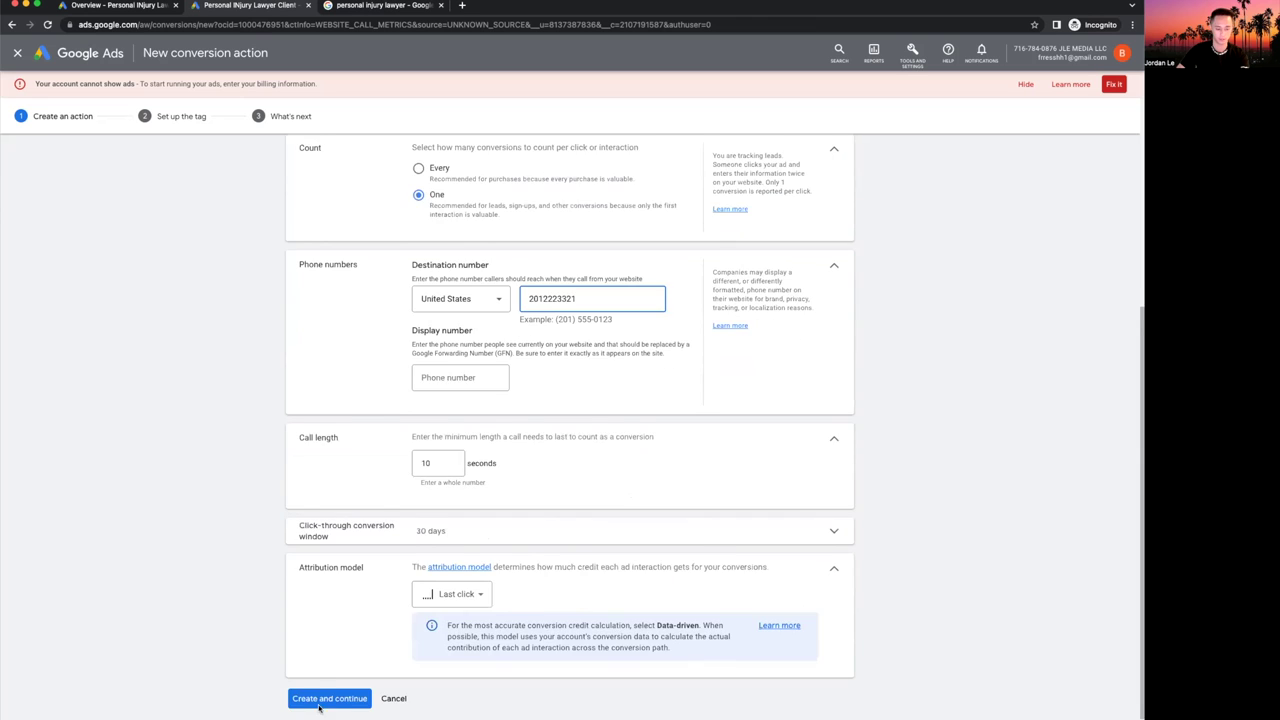
click(322, 705)
Copy the destination number into Display number and create the conversion action.
click(596, 326)
double_click(596, 326)
key(super+c)
click(492, 401)
key(super+v)
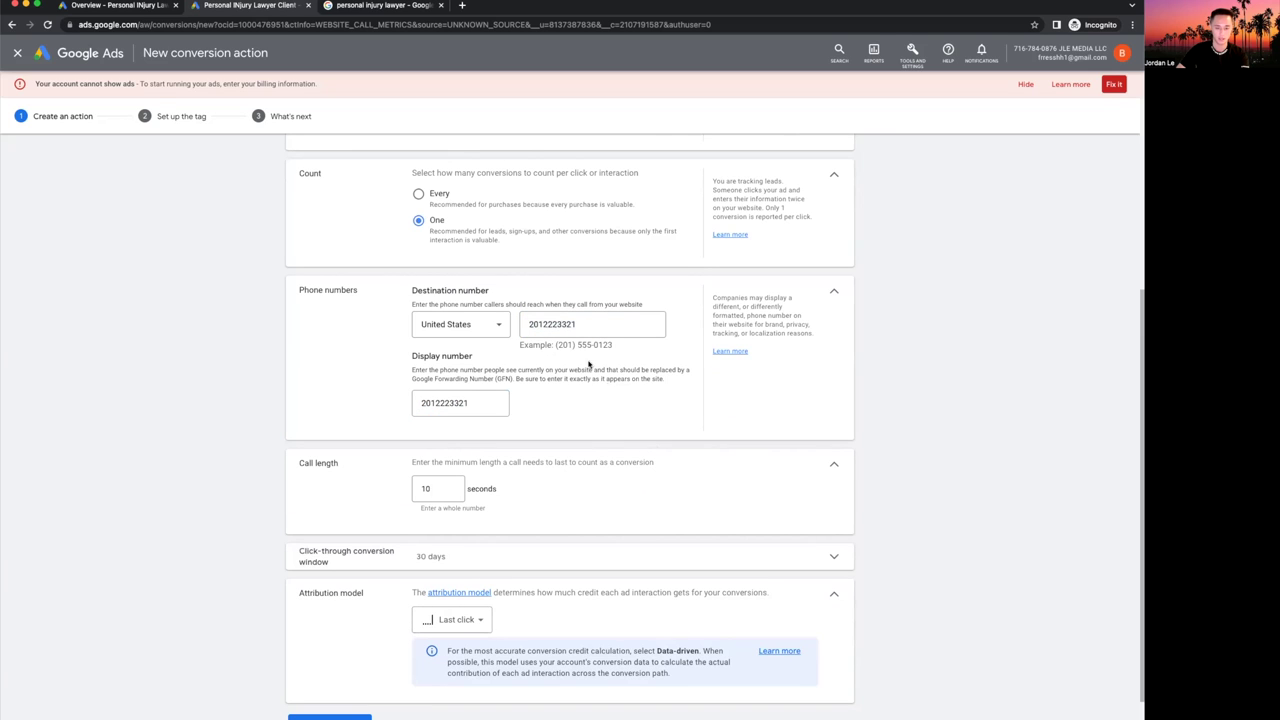
drag(508, 352, 630, 349)
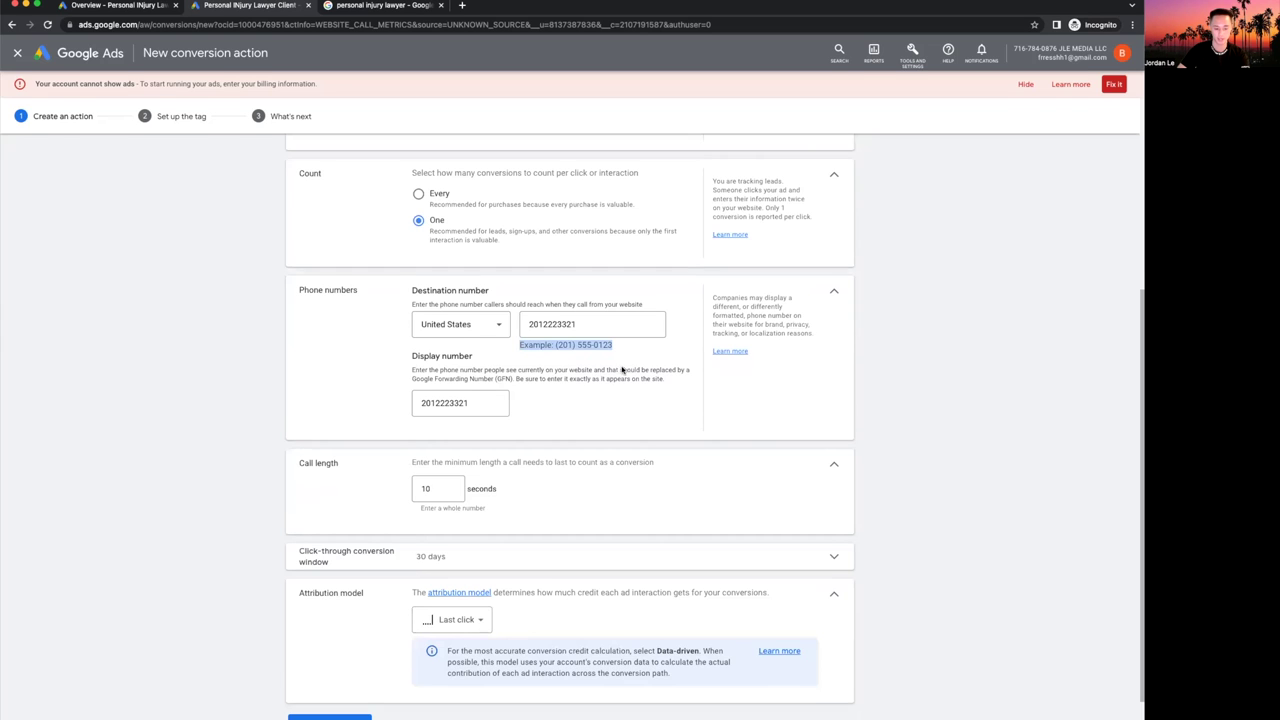
scroll(600, 450, down, 1)
click(354, 686)
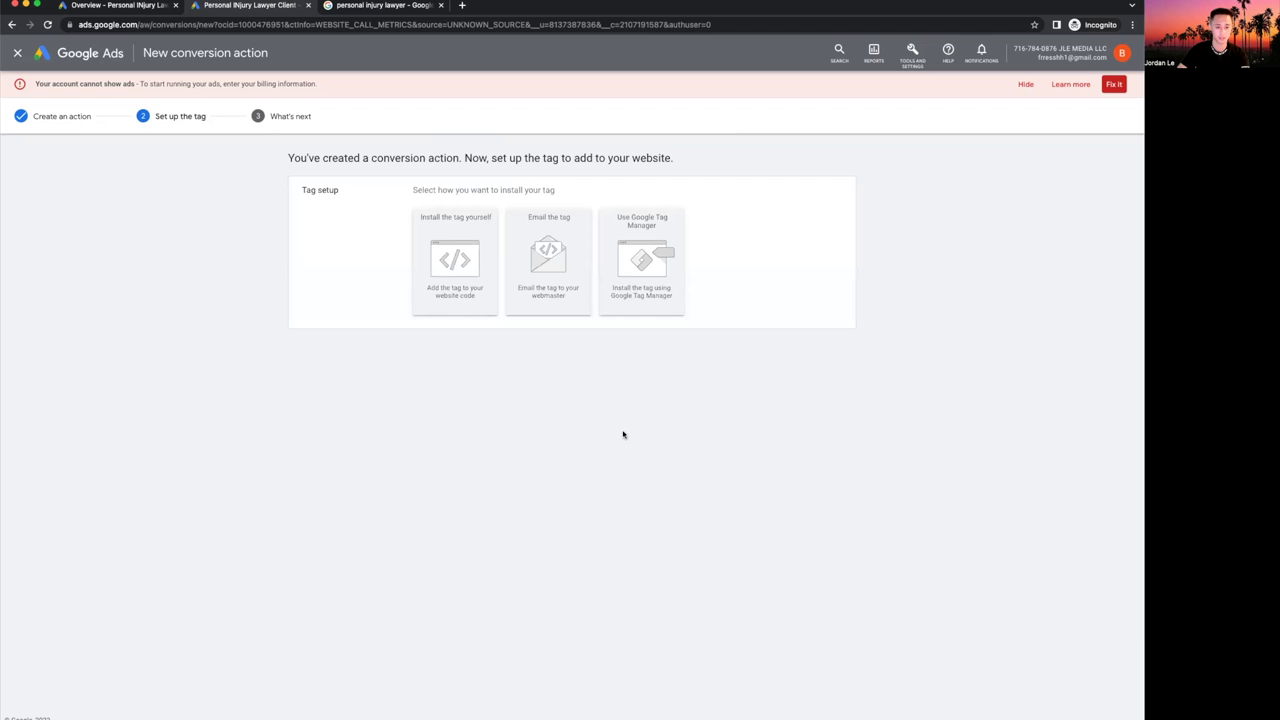
Choose to install the tag yourself and select the global site tag code.
click(447, 218)
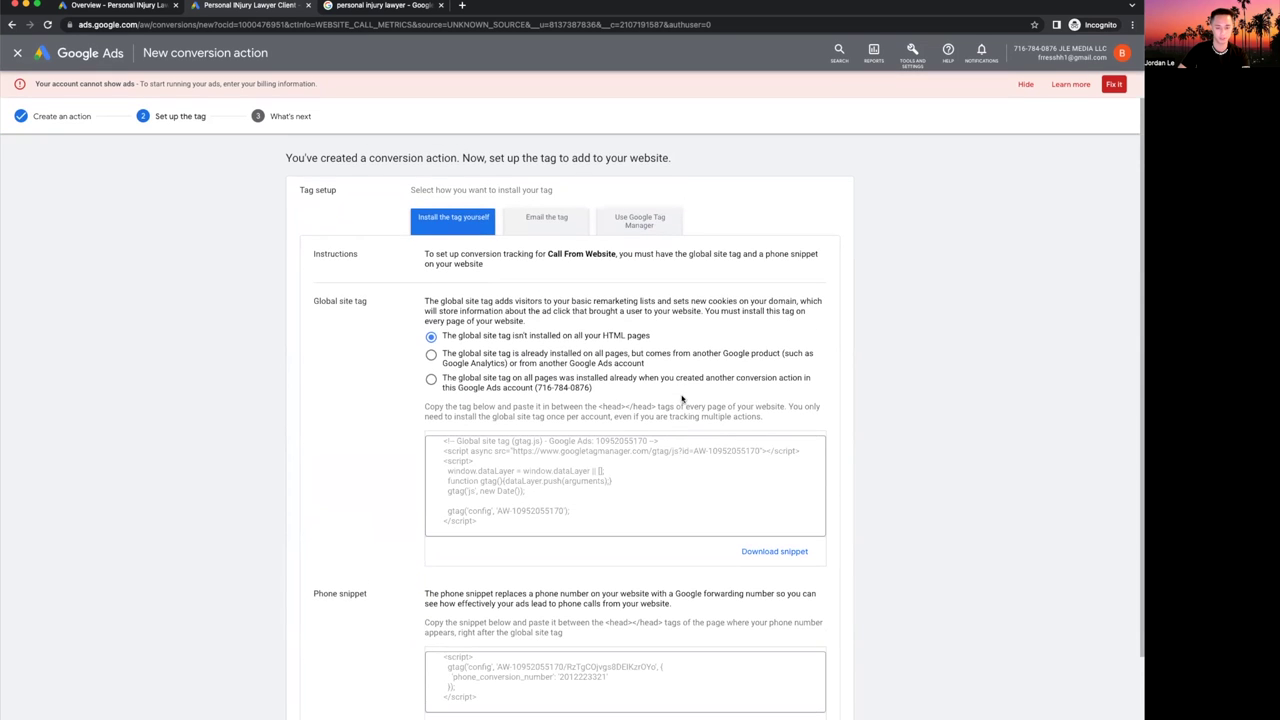
scroll(986, 463, down, 2)
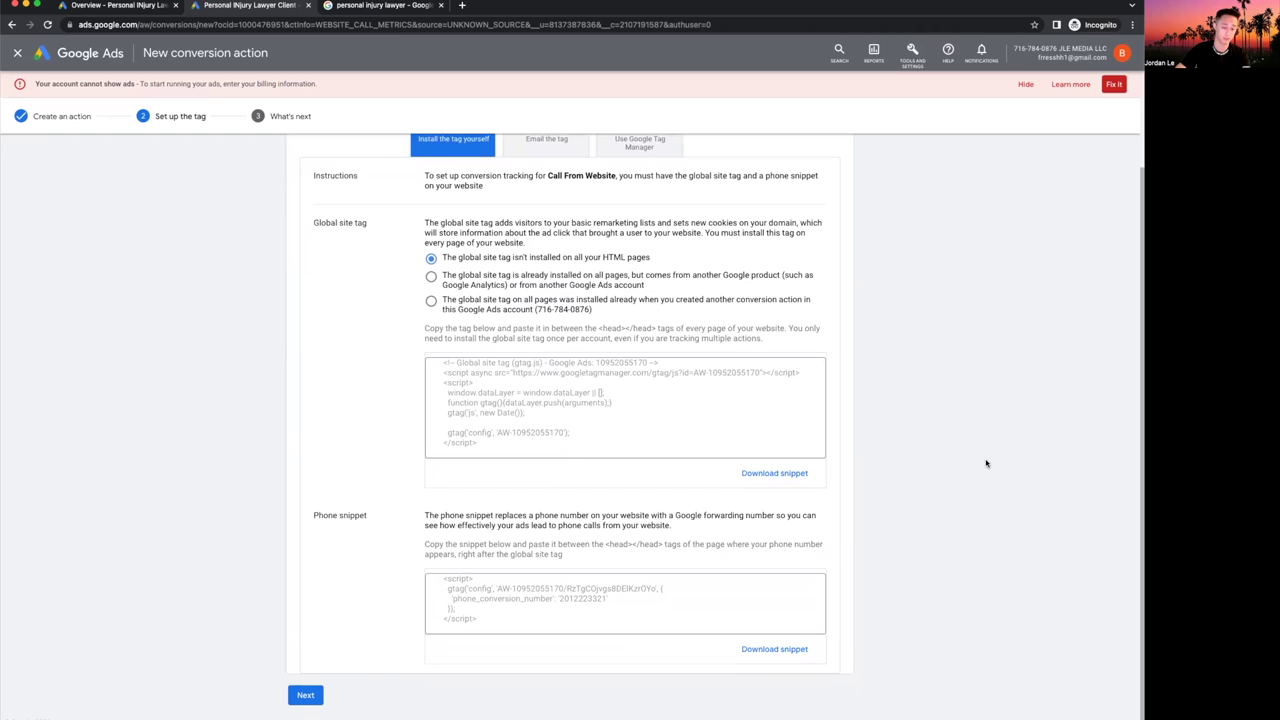
click(623, 414)
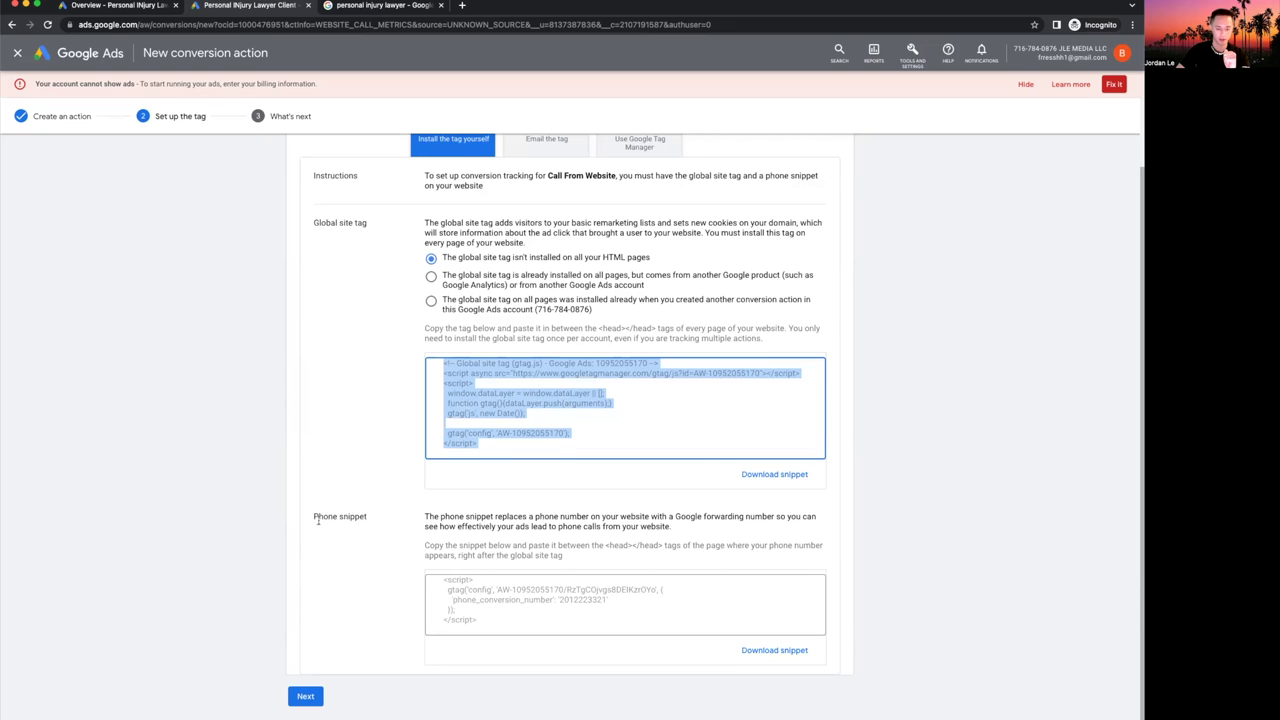
Select the phone snippet code, then finish setup back on the Conversions summary.
click(584, 622)
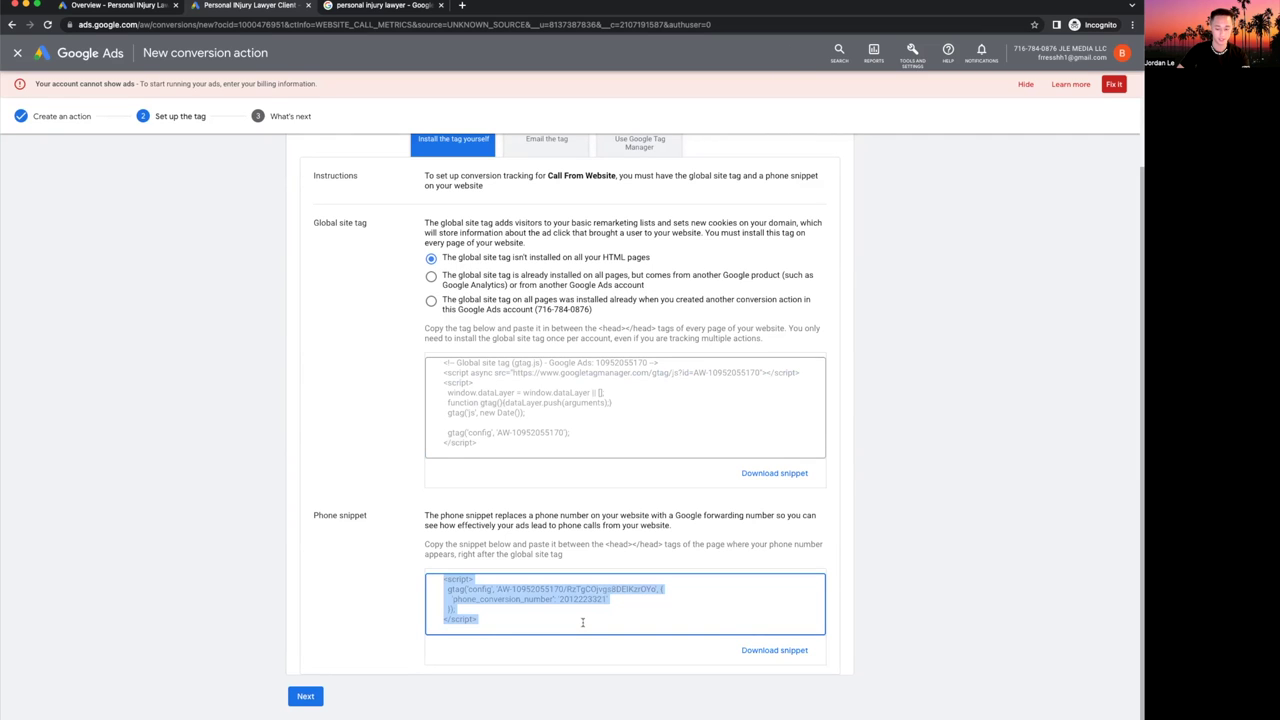
click(594, 618)
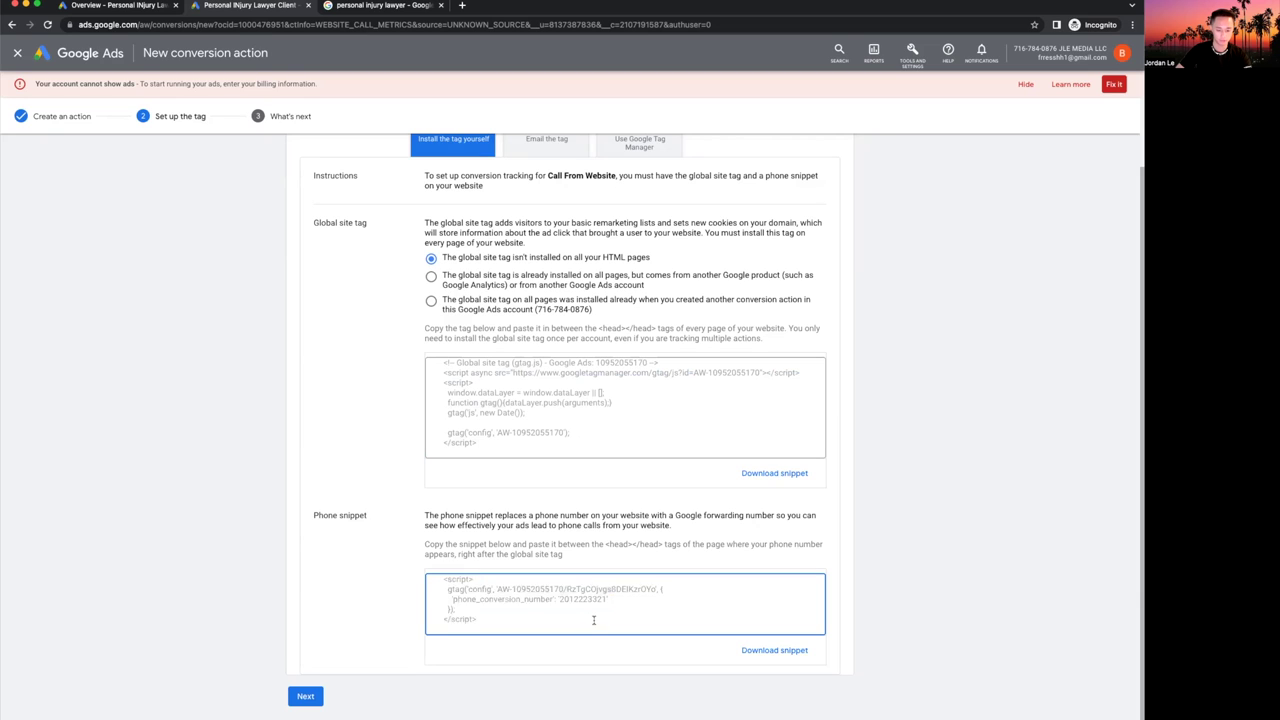
click(600, 602)
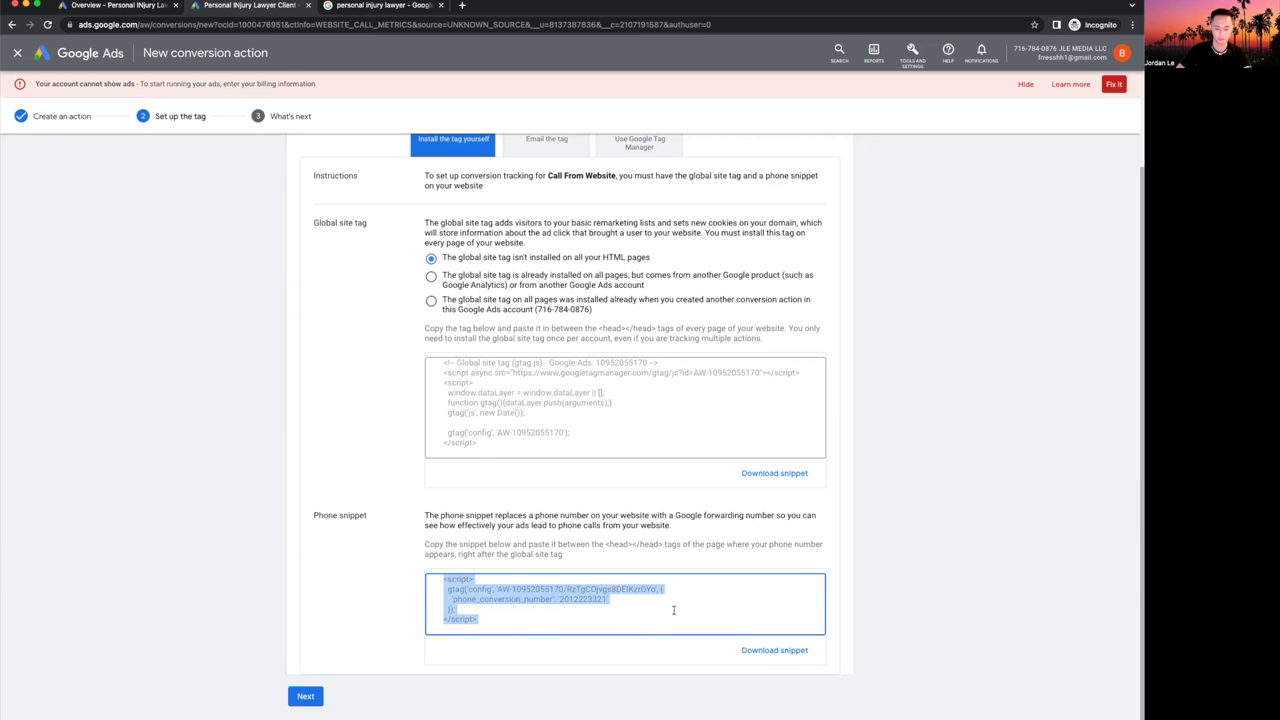
click(639, 612)
click(598, 623)
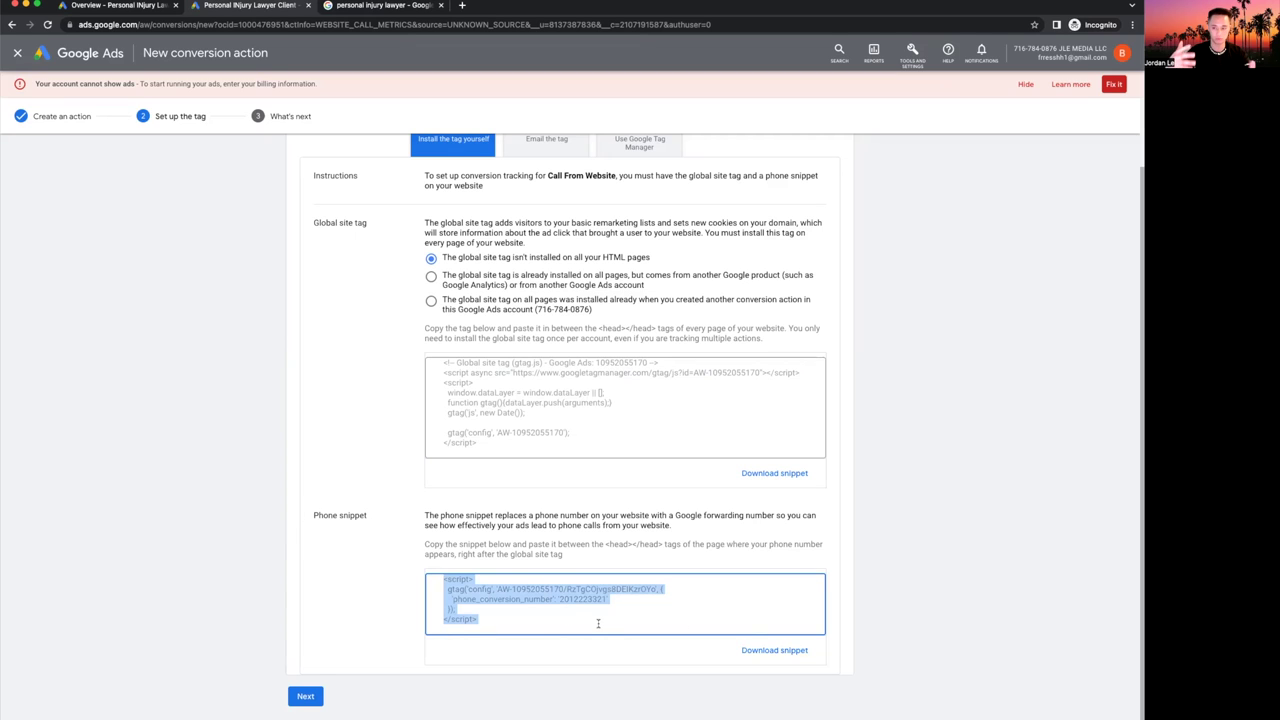
click(598, 623)
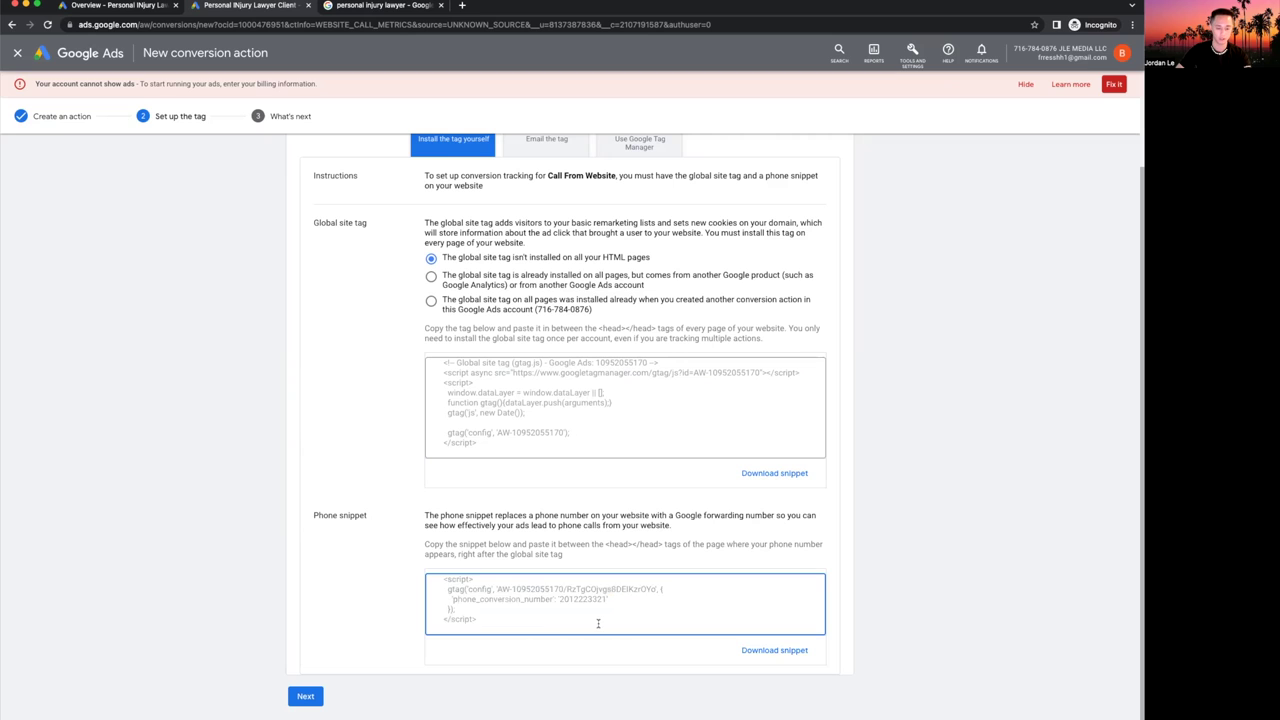
click(565, 618)
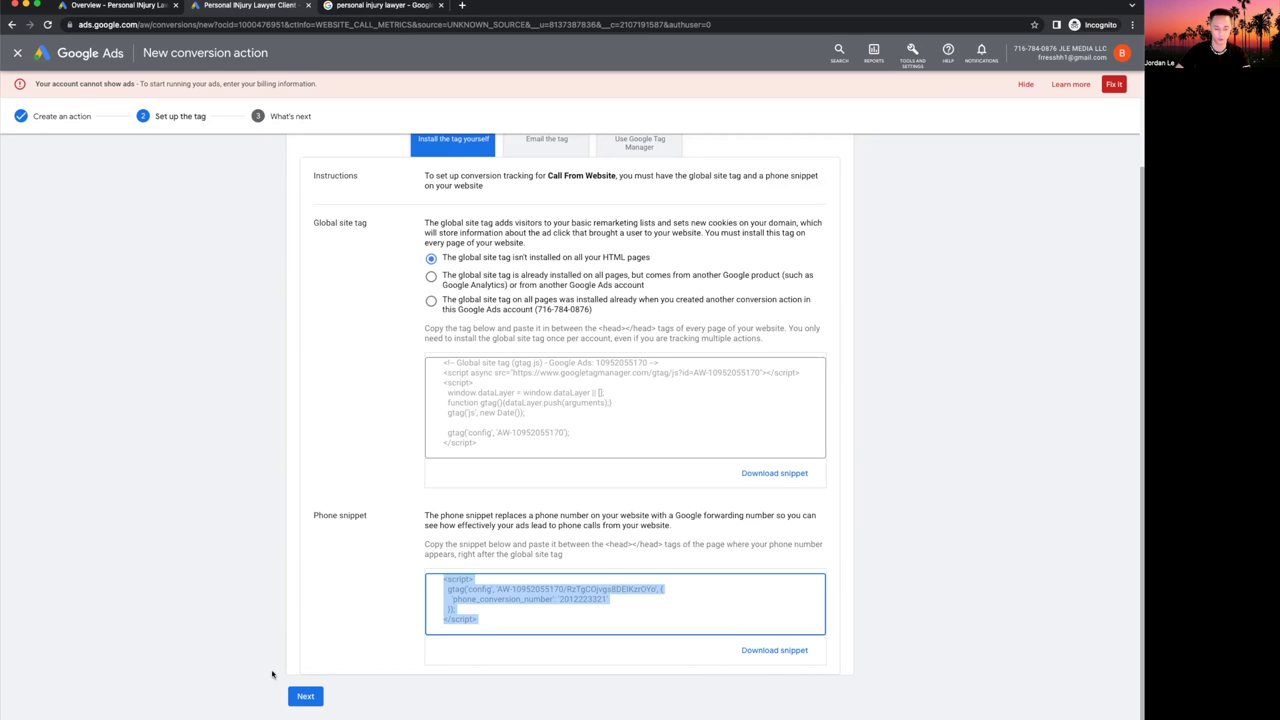
click(305, 695)
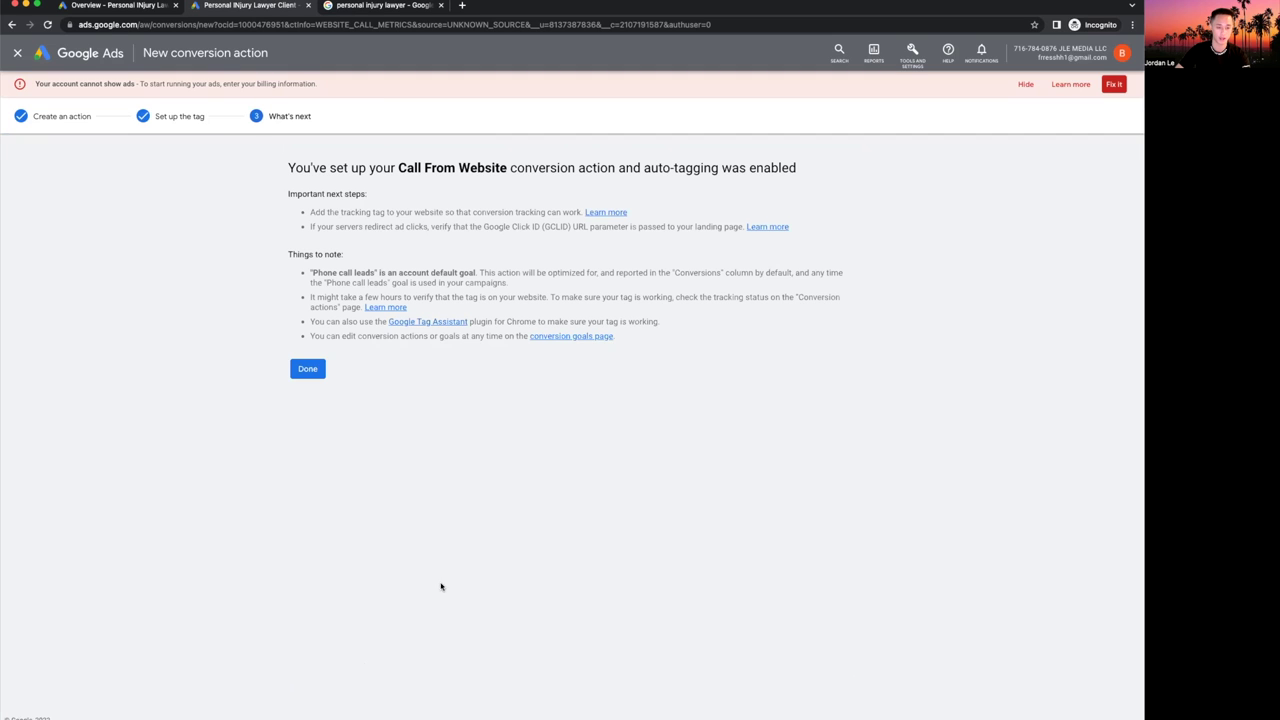
click(308, 369)
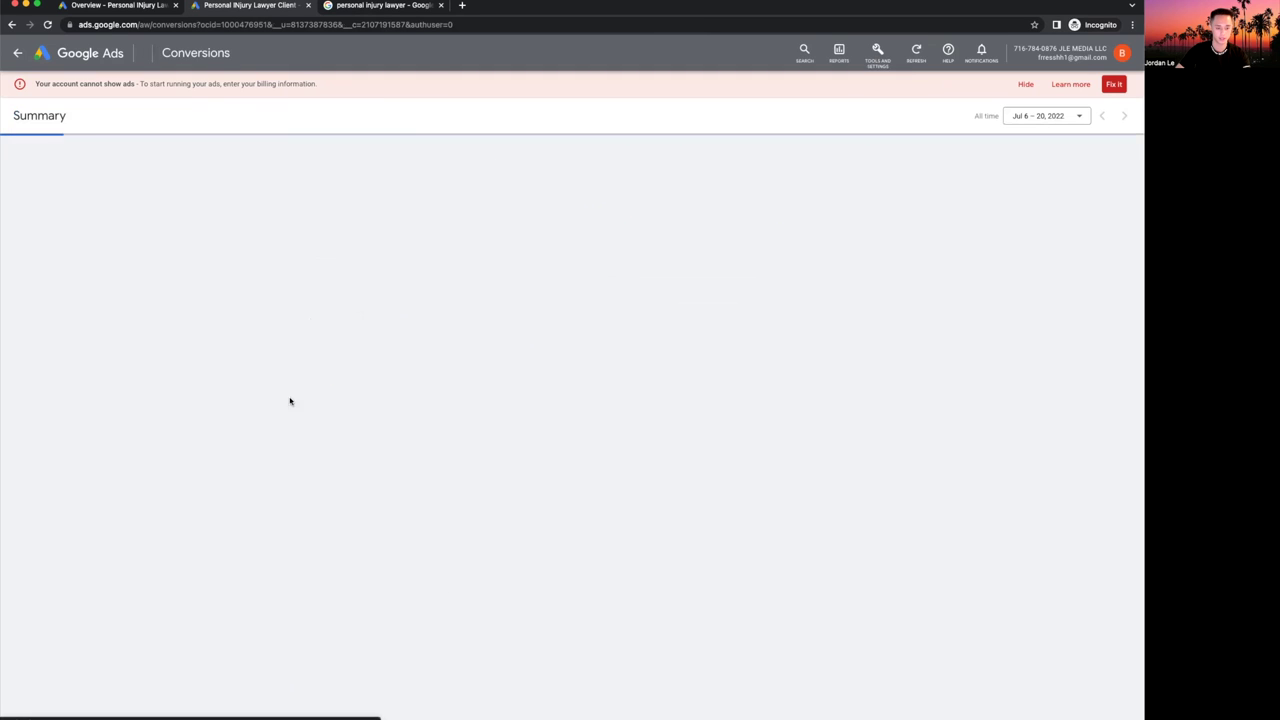